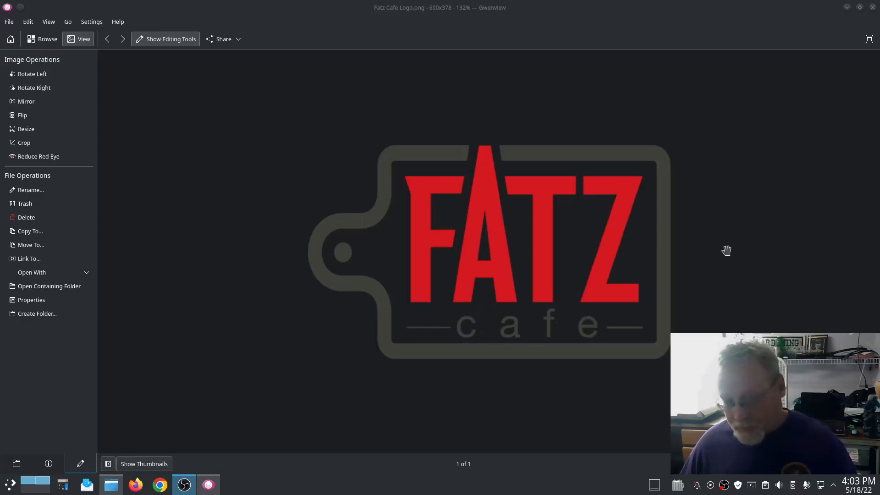
# Close the logo image viewer and open Inkscape with a new document.
pyautogui.click(873, 7)
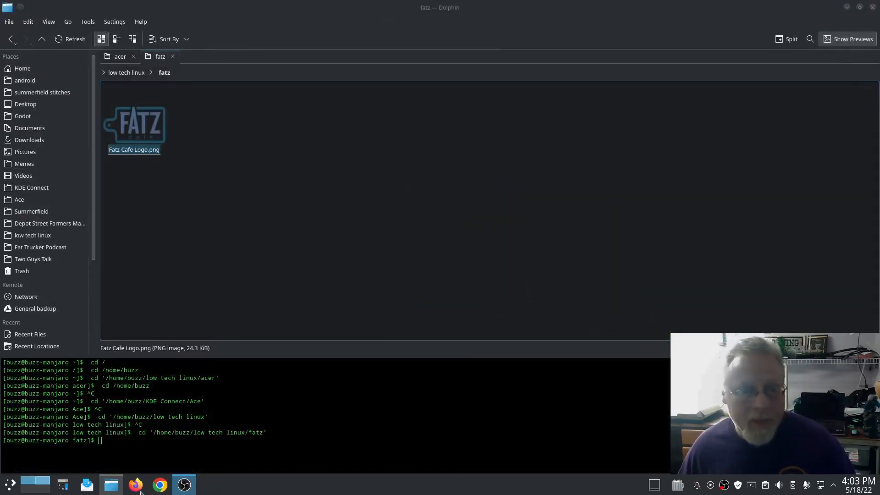
pyautogui.click(9, 487)
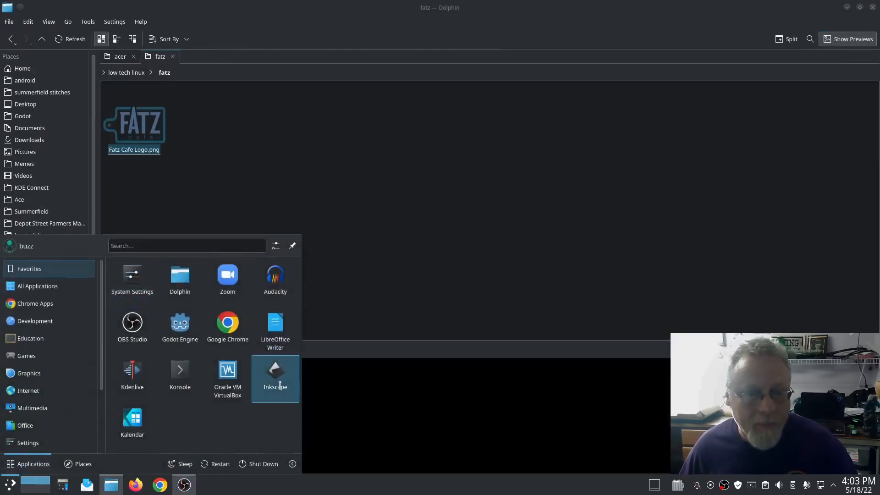
pyautogui.click(531, 319)
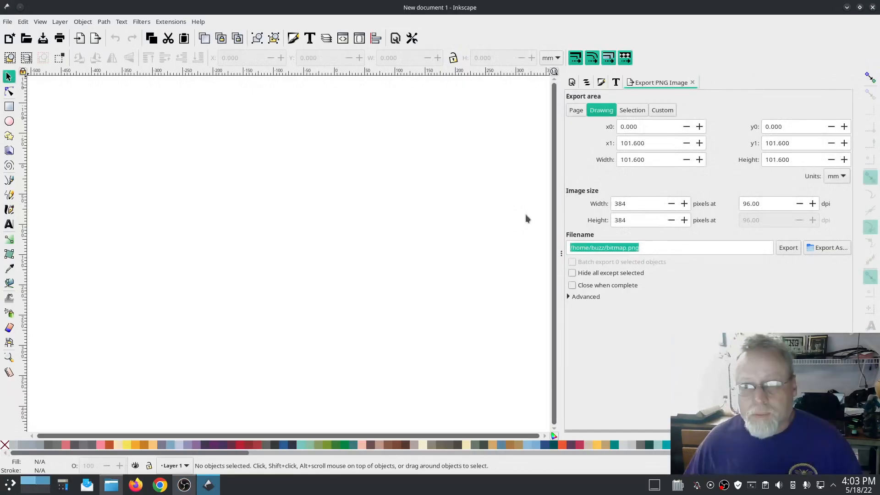
# Close all the docked dialogs, including Export PNG Image, Fill and Stroke and Document Properties, to free the canvas area.
pyautogui.click(693, 82)
pyautogui.click(667, 83)
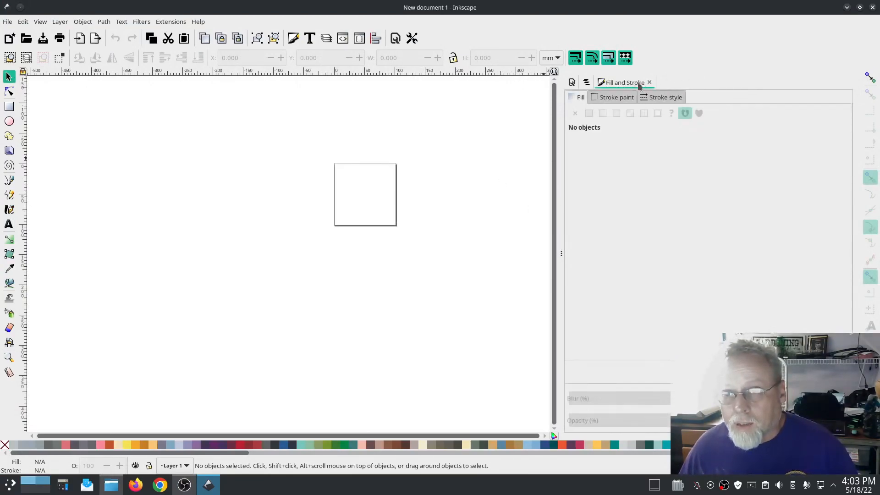
pyautogui.click(649, 82)
pyautogui.click(687, 82)
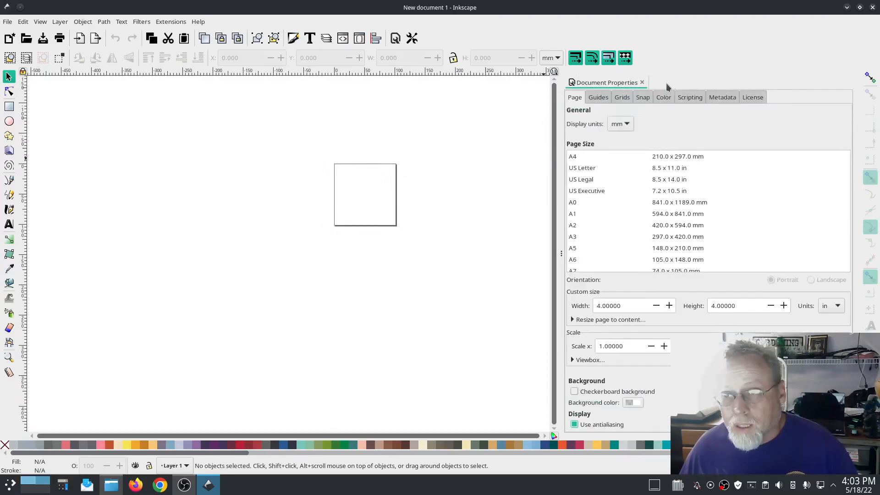
pyautogui.click(643, 83)
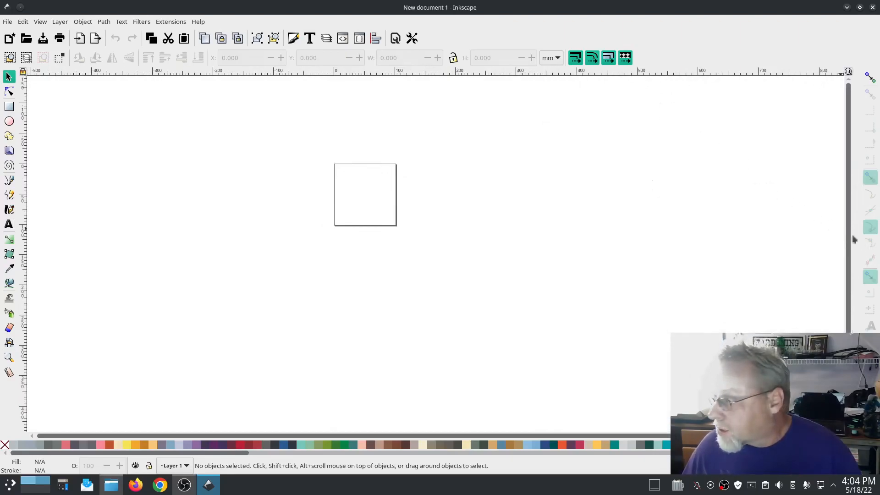
pyautogui.hotkey('alt', 'Tab')
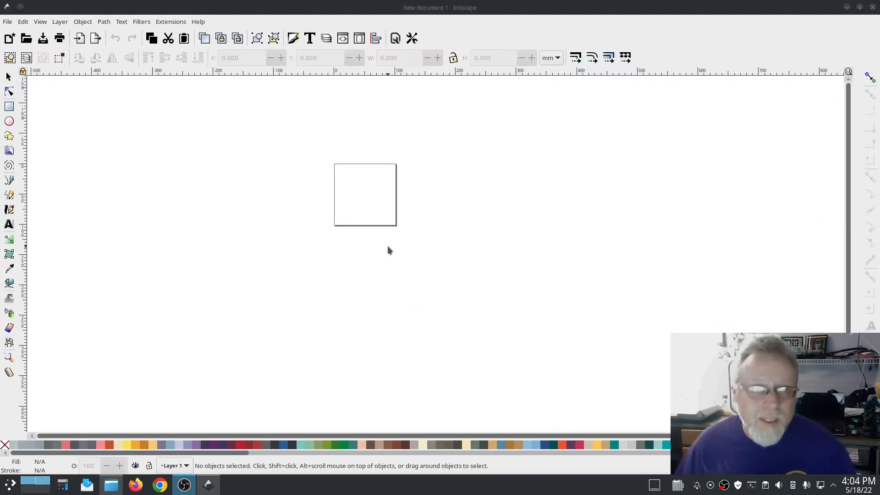
pyautogui.scroll(6, 370, 173)
pyautogui.scroll(-3, 370, 174)
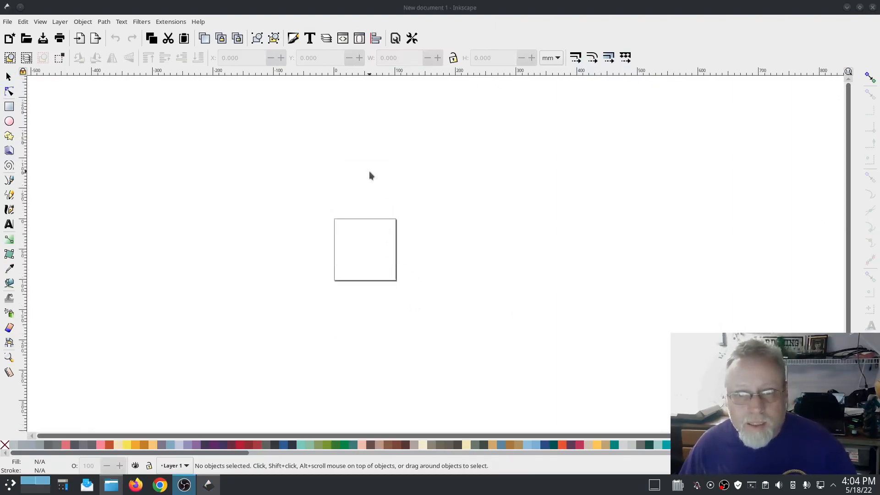
pyautogui.scroll(3, 372, 245)
pyautogui.scroll(-3, 372, 245)
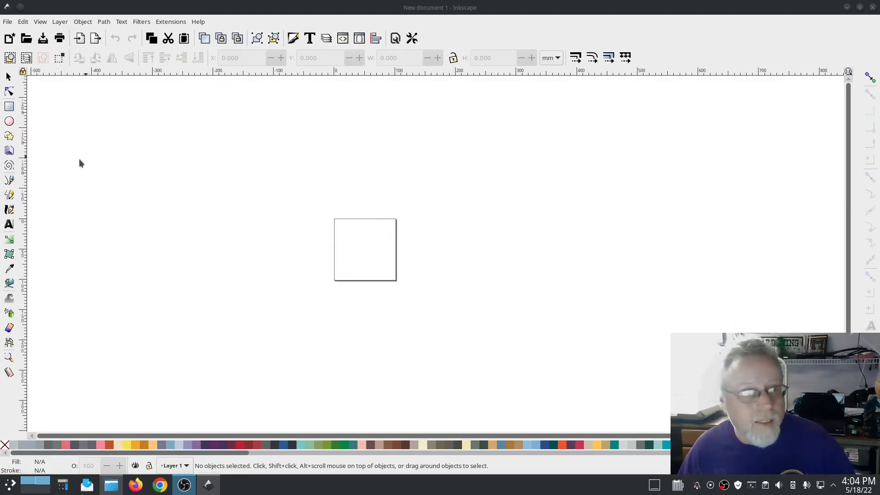
pyautogui.click(269, 238)
pyautogui.scroll(2, 349, 256)
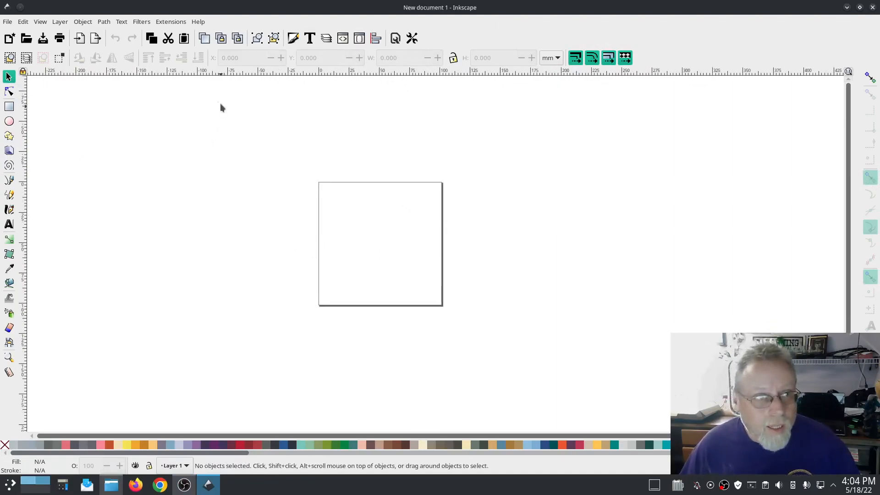
# Switch the custom page size units to mm and back to in within Document Properties, and close the dialog.
pyautogui.click(7, 21)
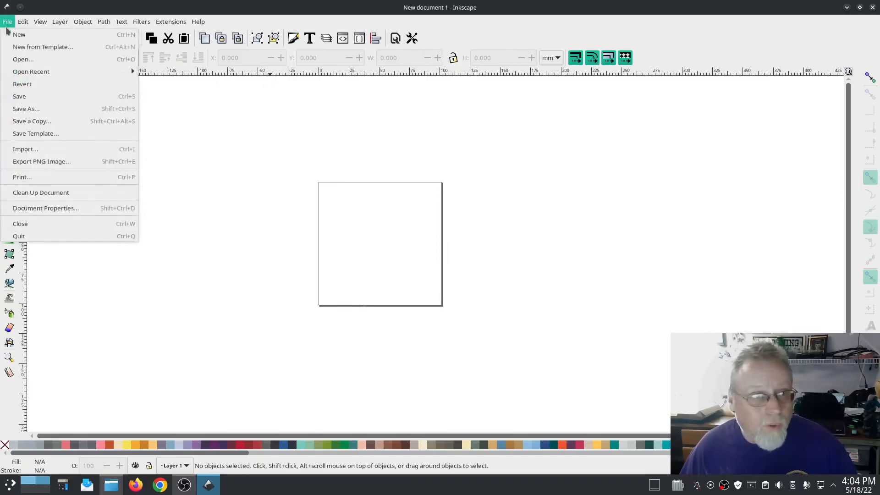
pyautogui.click(47, 208)
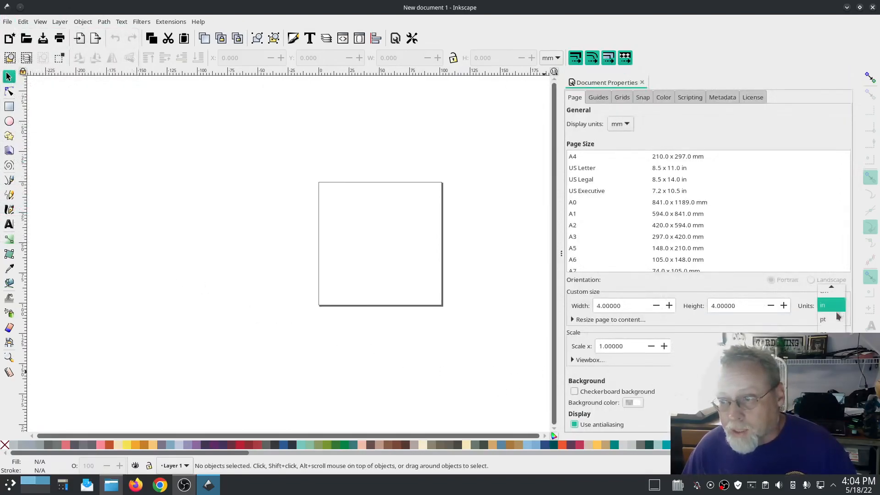
pyautogui.click(831, 306)
pyautogui.click(830, 339)
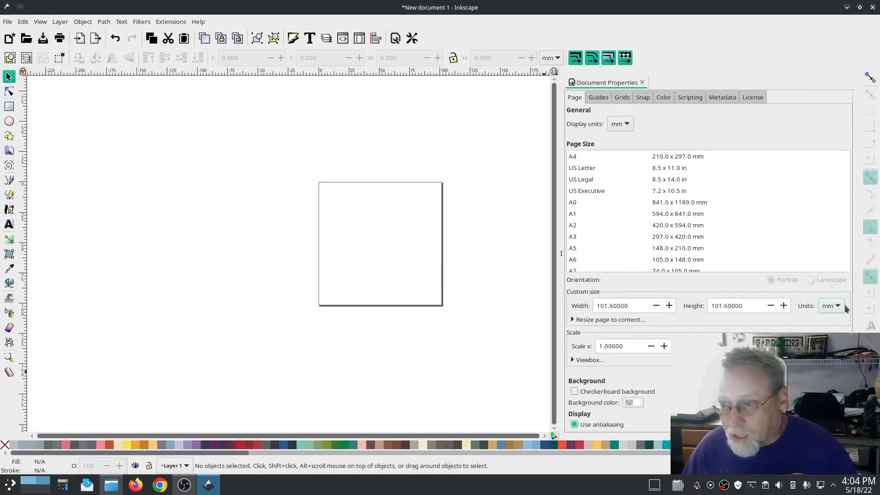
pyautogui.click(831, 305)
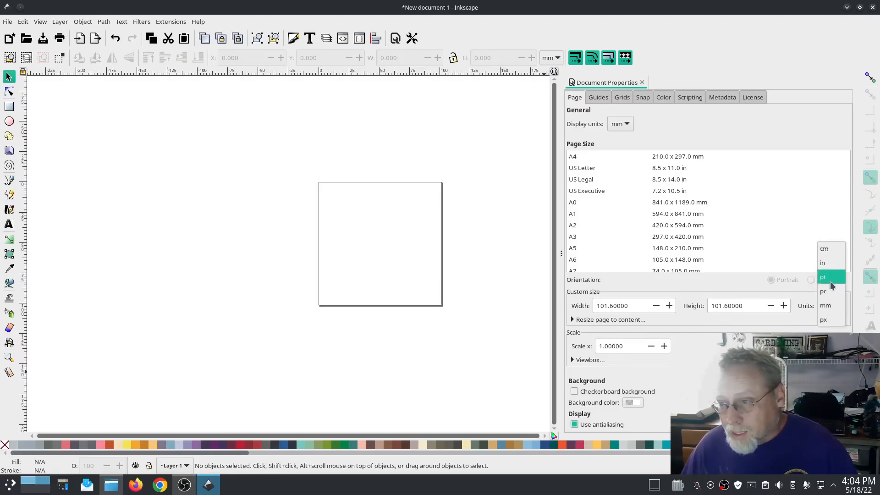
pyautogui.click(825, 264)
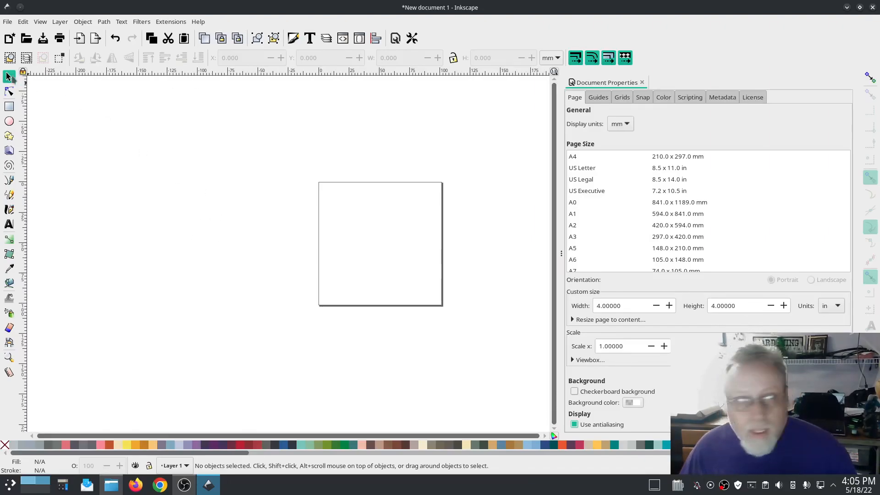
pyautogui.click(642, 83)
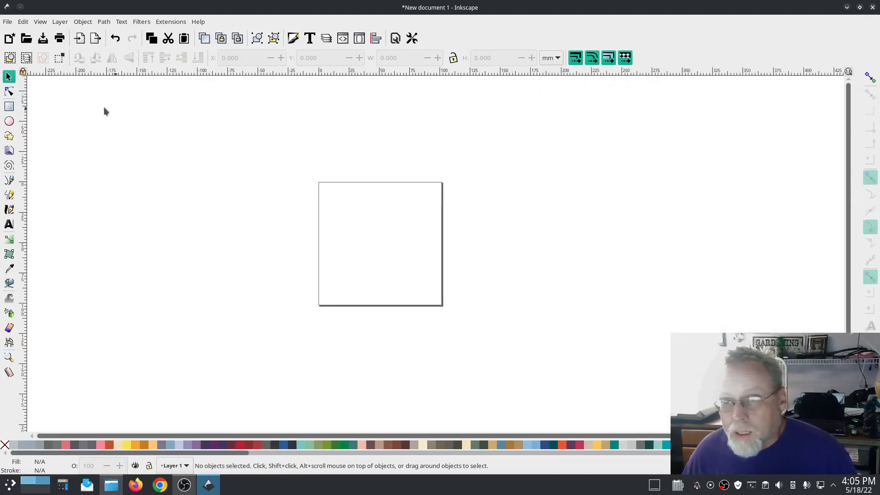
# Import Fatz Cafe Logo.png from the low tech linux/fatz folder as an embedded image with its DPI taken from the file.
pyautogui.click(8, 21)
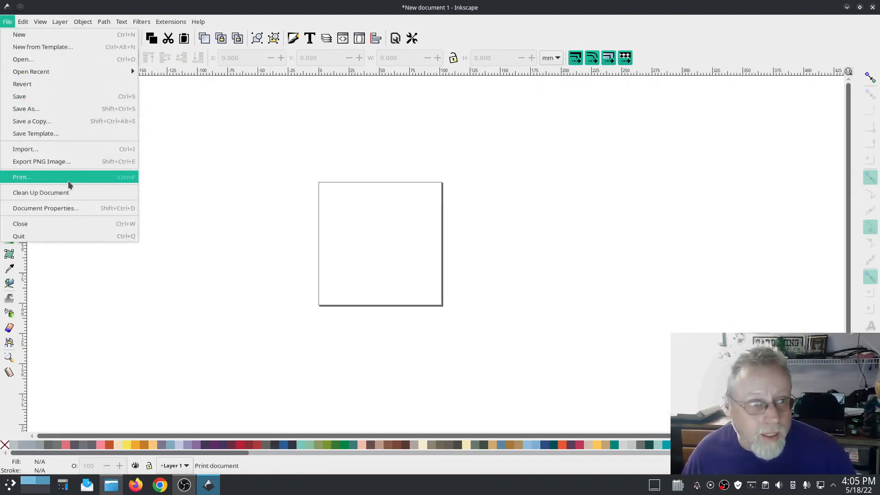
pyautogui.click(55, 150)
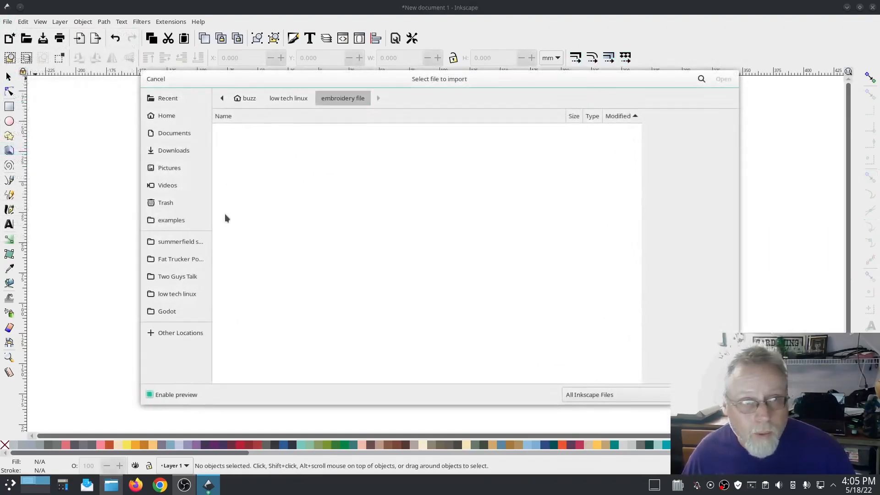
pyautogui.click(288, 98)
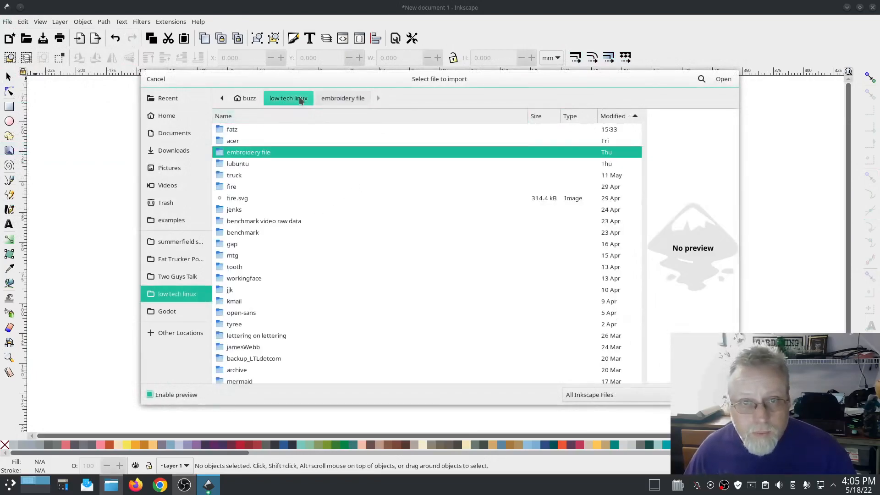
pyautogui.doubleClick(234, 130)
pyautogui.doubleClick(246, 131)
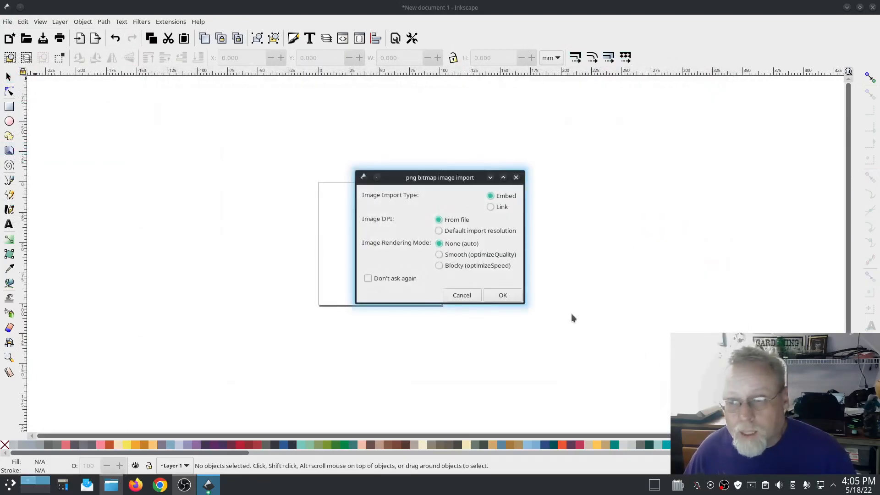
pyautogui.click(503, 297)
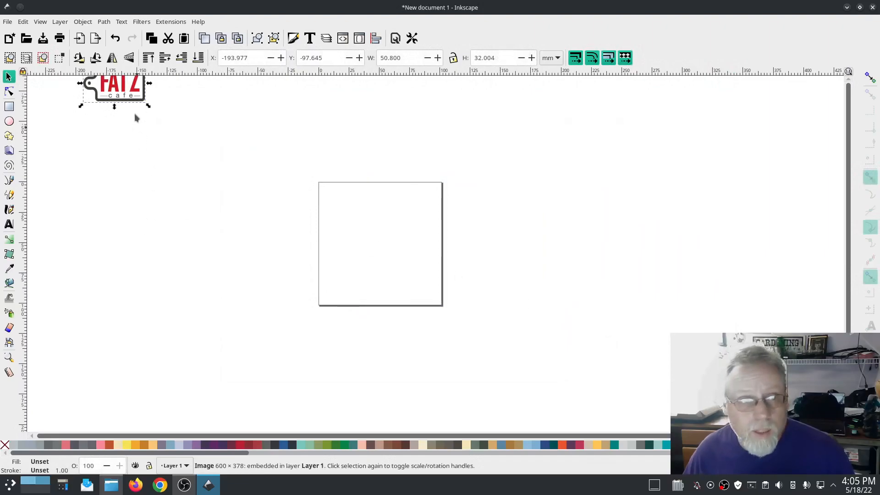
# Move the imported logo onto the page, lock its proportions and enlarge it to about 99 mm wide by 62 mm high.
pyautogui.moveTo(133, 105); pyautogui.dragTo(378, 271)
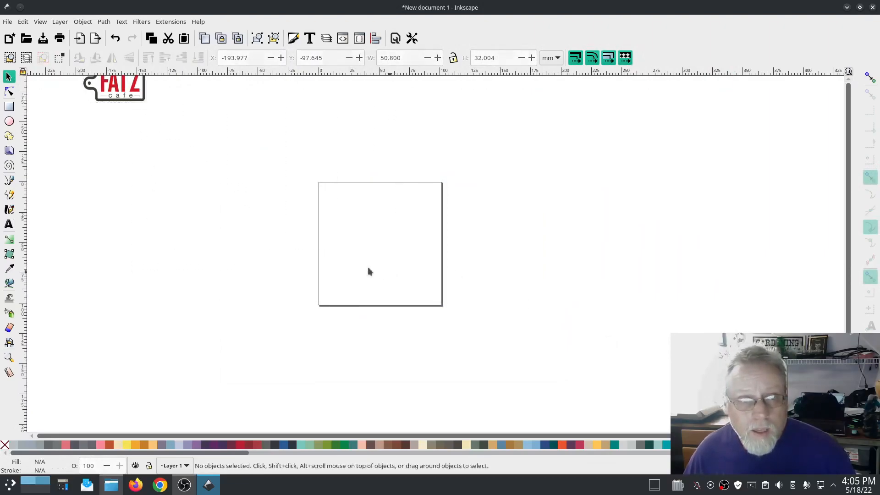
pyautogui.click(129, 97)
pyautogui.moveTo(130, 98); pyautogui.dragTo(373, 242)
pyautogui.click(453, 58)
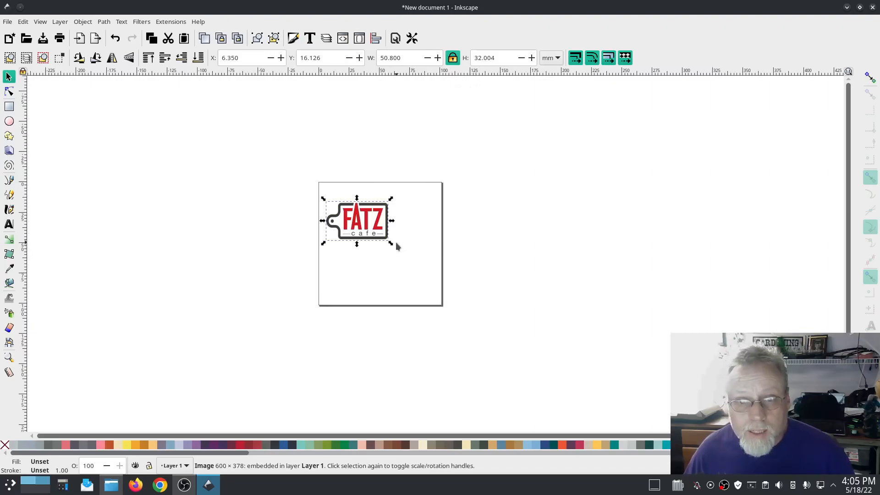
pyautogui.moveTo(390, 243); pyautogui.dragTo(443, 287)
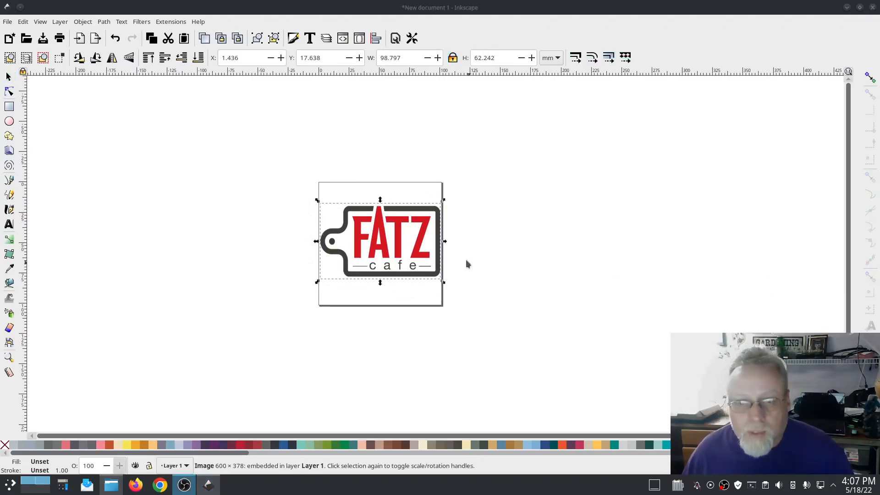
pyautogui.click(454, 287)
# Measure the stroke width of the letter c in "cafe" and the thickness of the thin line beside it.
pyautogui.keyDown('ctrl'); pyautogui.scroll(2, 369, 280); pyautogui.keyUp('ctrl')
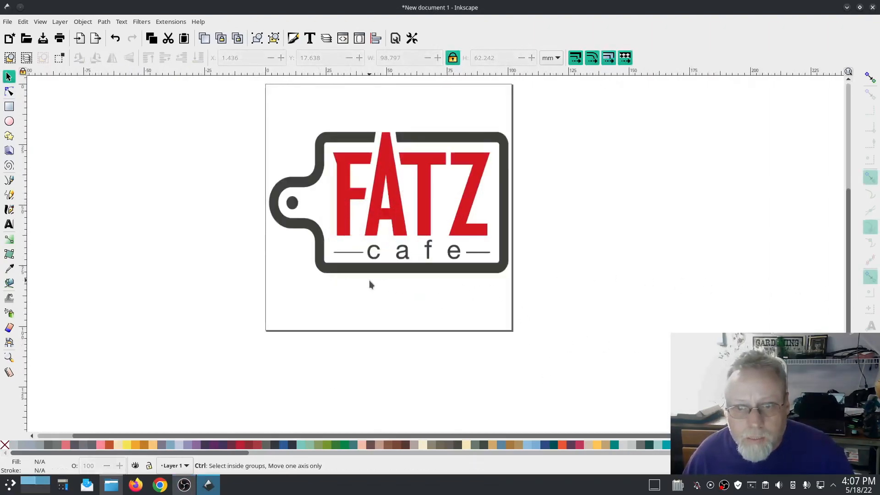
pyautogui.keyDown('ctrl'); pyautogui.scroll(4, 369, 279); pyautogui.keyUp('ctrl')
pyautogui.moveTo(376, 278); pyautogui.dragTo(344, 353)
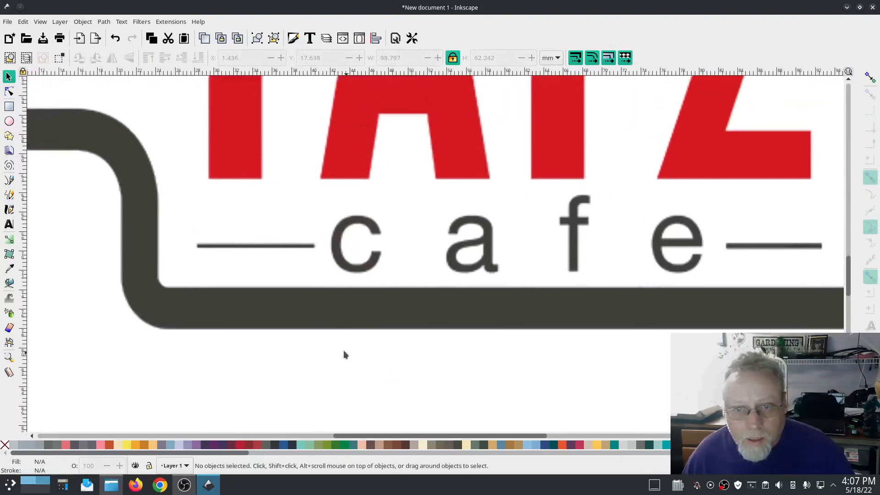
pyautogui.click(9, 181)
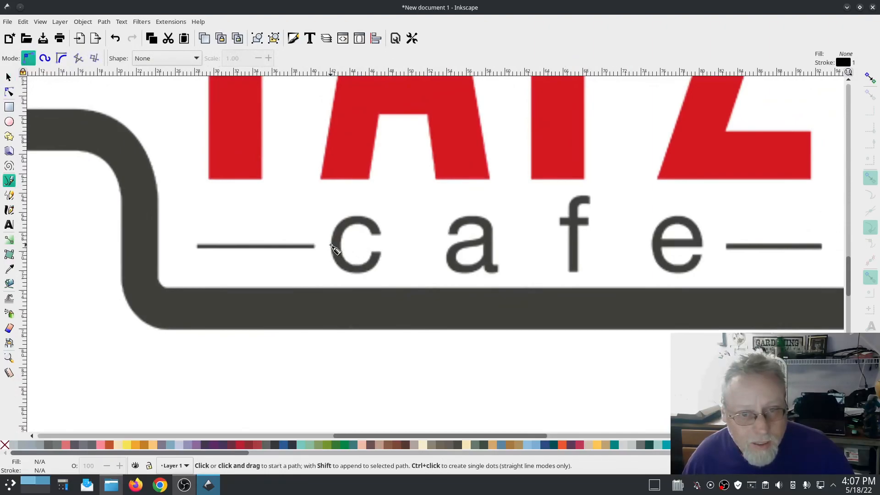
pyautogui.click(9, 372)
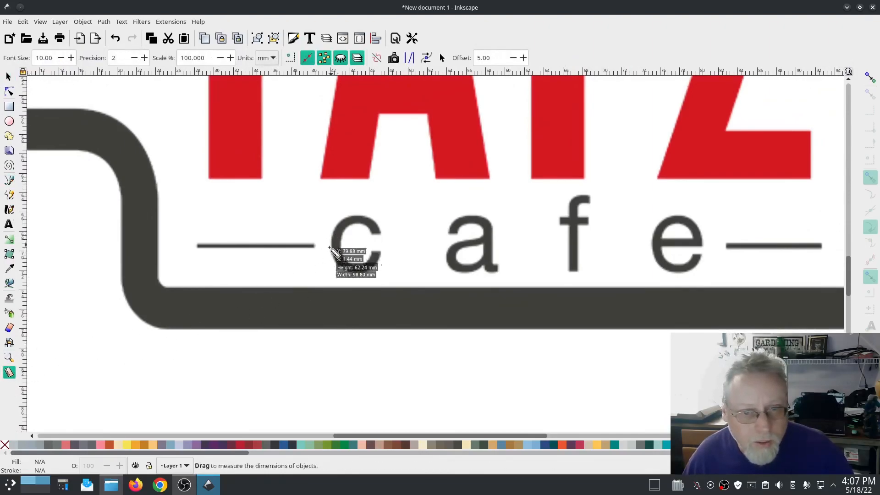
pyautogui.moveTo(330, 245)
pyautogui.moveTo(330, 245); pyautogui.dragTo(343, 244)
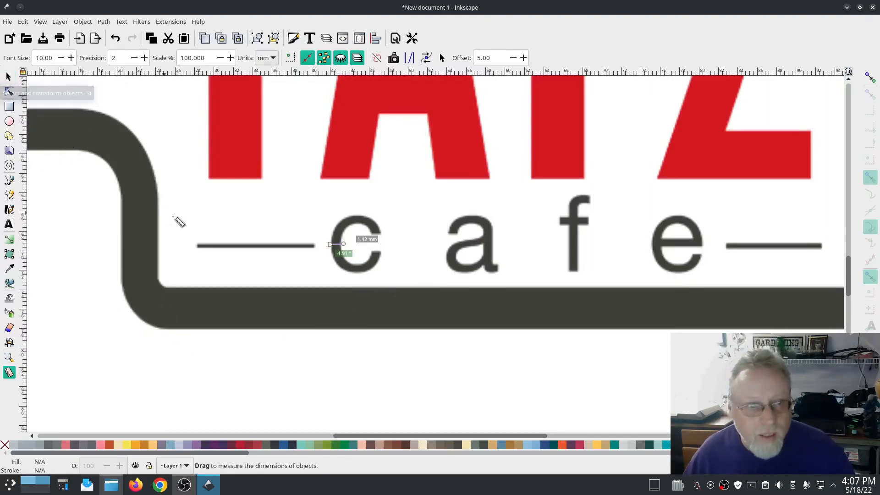
pyautogui.moveTo(239, 253); pyautogui.dragTo(236, 248)
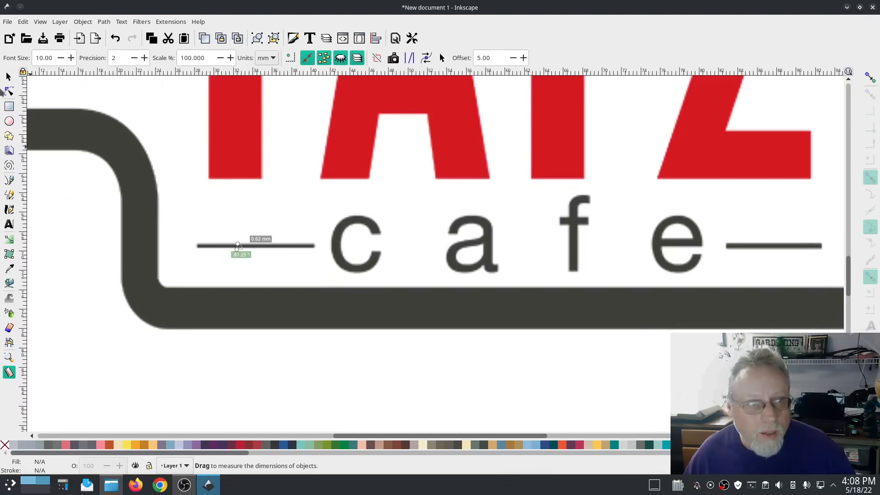
pyautogui.click(64, 193)
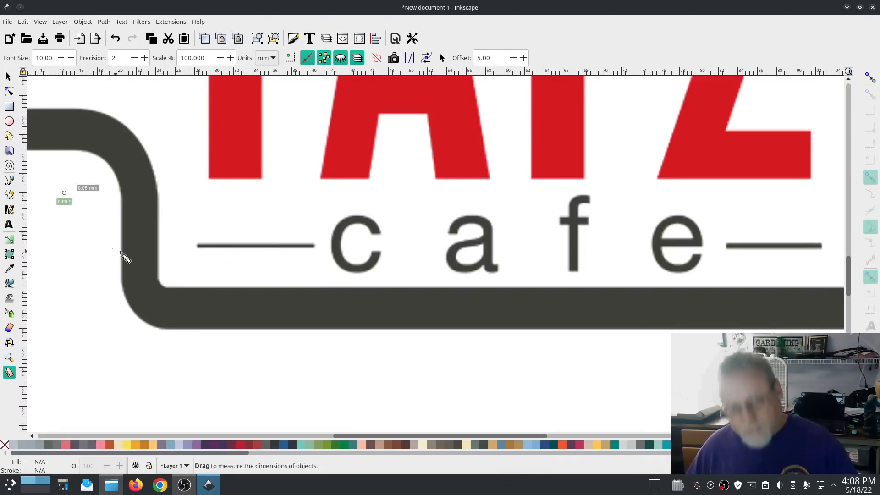
pyautogui.click(9, 76)
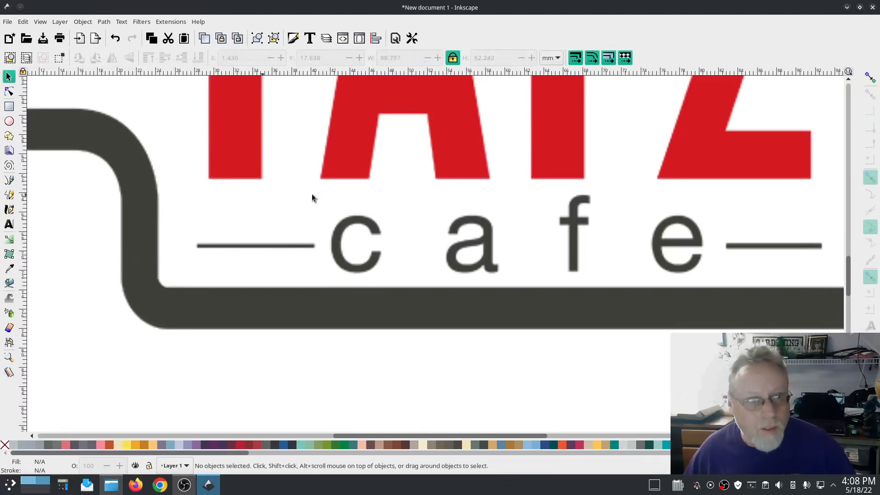
# Pick the Pen tool and lower the opacity of the logo image to 41% through the Objects list.
pyautogui.scroll(-6, 400, 222)
pyautogui.scroll(2, 373, 164)
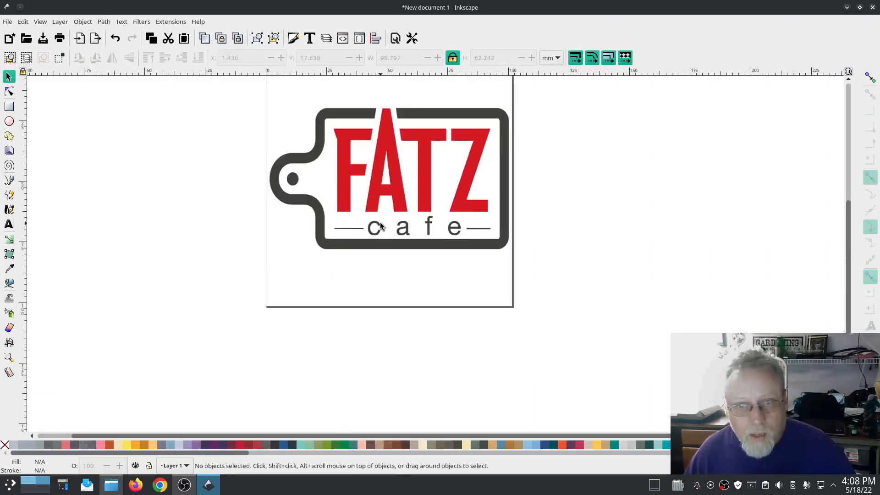
pyautogui.scroll(3, 374, 162)
pyautogui.moveTo(373, 162); pyautogui.dragTo(325, 178)
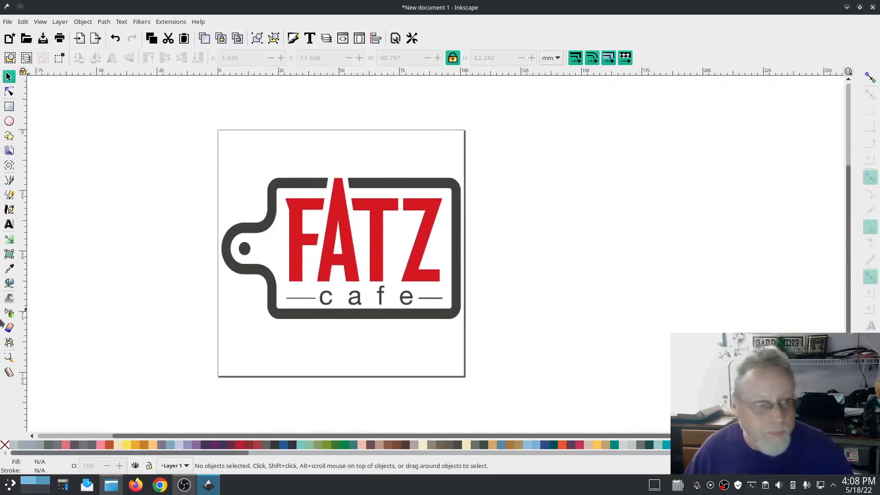
pyautogui.click(9, 181)
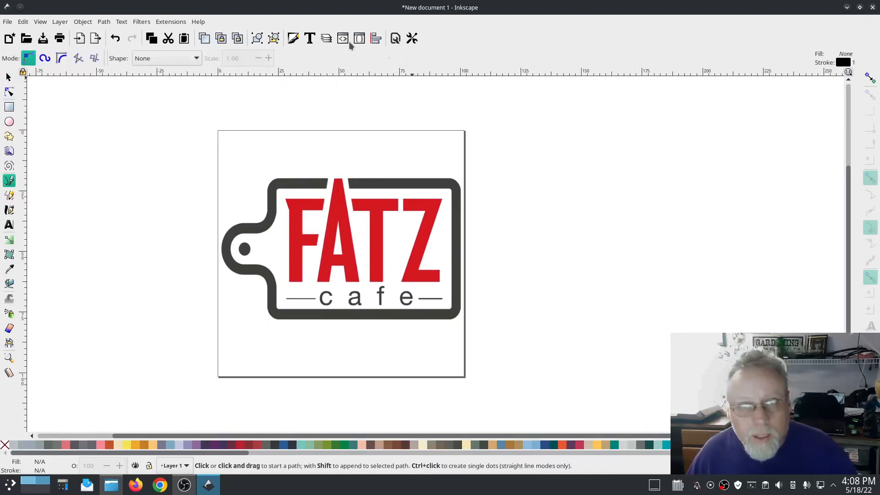
pyautogui.click(104, 22)
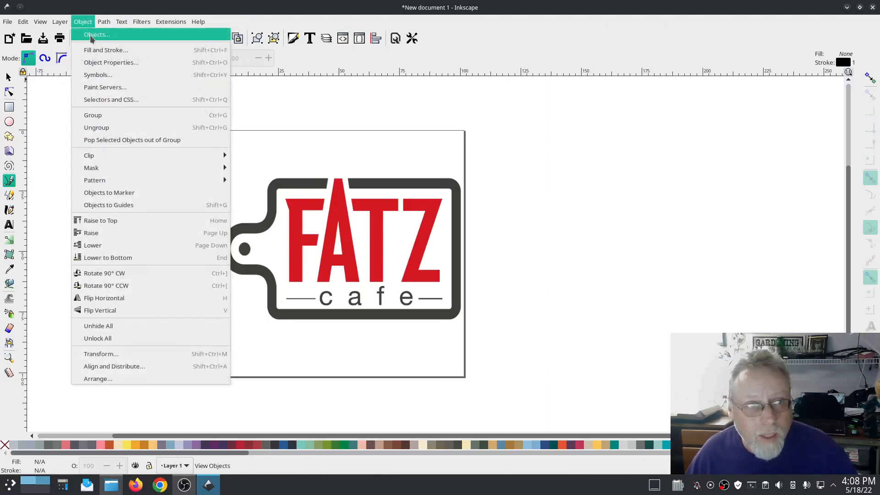
pyautogui.click(91, 36)
pyautogui.moveTo(748, 254); pyautogui.dragTo(590, 253)
pyautogui.click(692, 128)
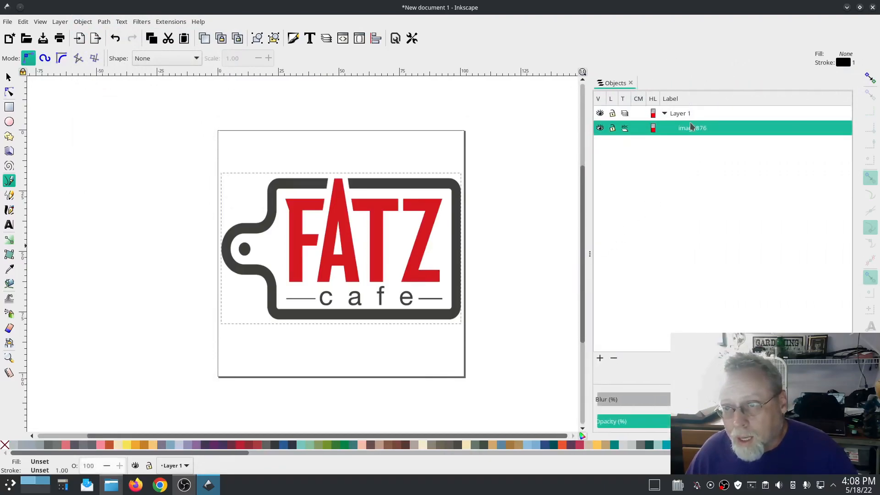
pyautogui.click(682, 421)
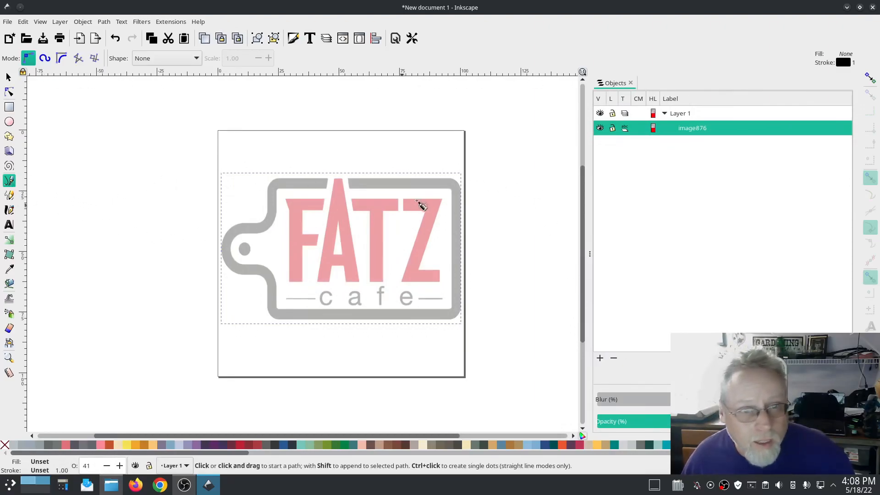
# Start a straight-segment path at the border's gap before the letter A and trace the upper edge, corner and curve down to the handle.
pyautogui.scroll(2, 324, 191)
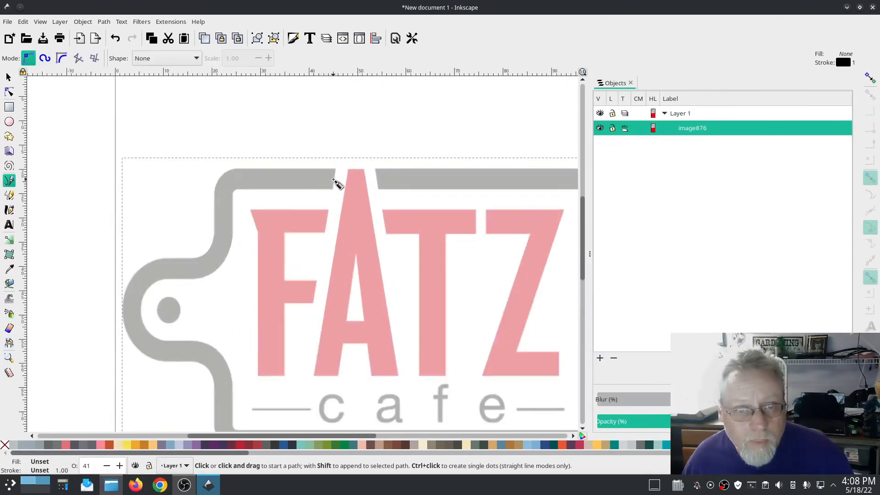
pyautogui.click(333, 179)
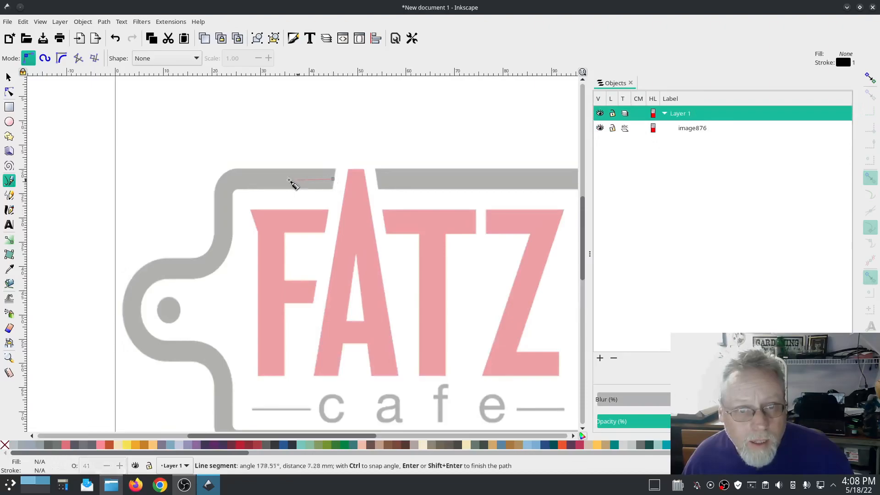
pyautogui.click(240, 179)
pyautogui.click(225, 187)
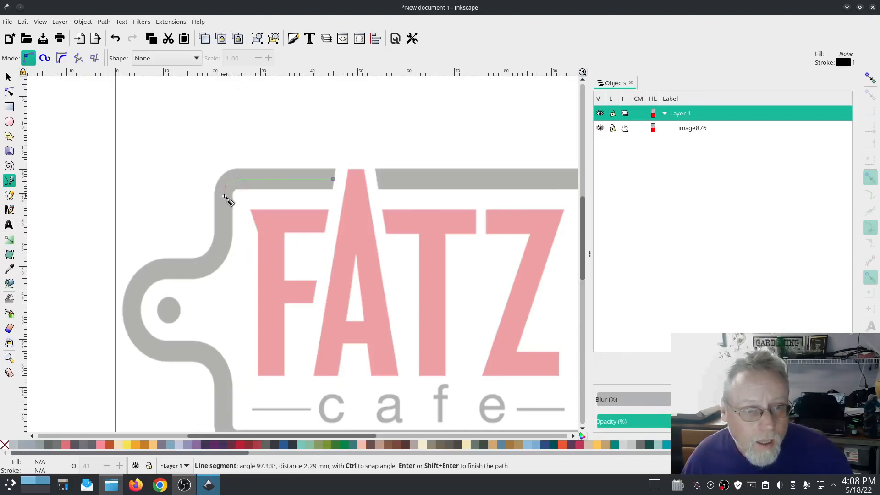
pyautogui.click(223, 234)
pyautogui.click(221, 249)
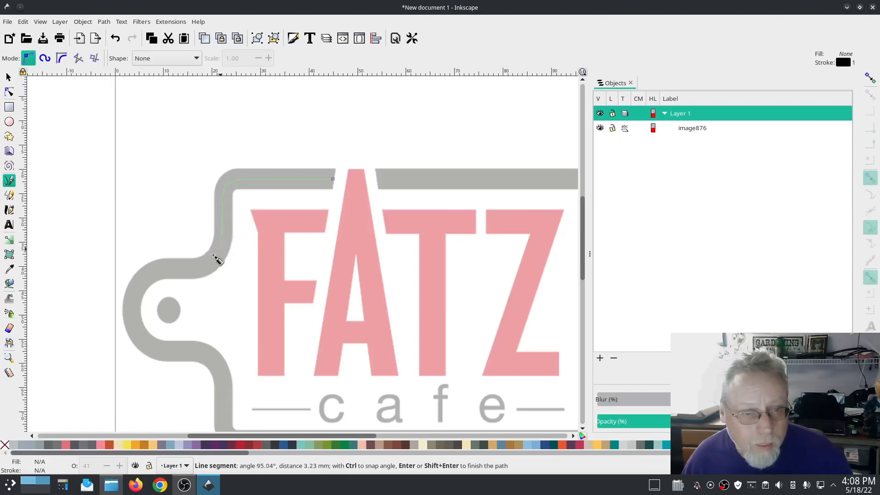
pyautogui.click(202, 268)
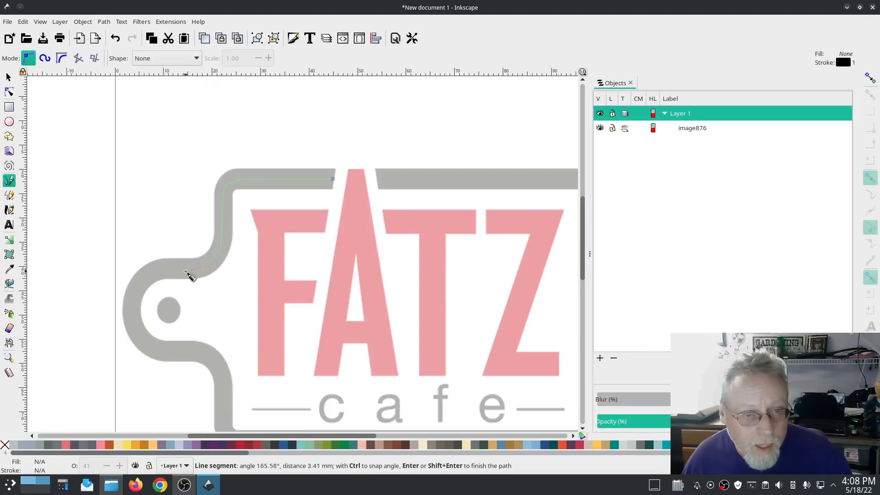
# Continue the path along the centre of the rounded handle, around its outer end and back underneath it.
pyautogui.click(181, 270)
pyautogui.click(158, 273)
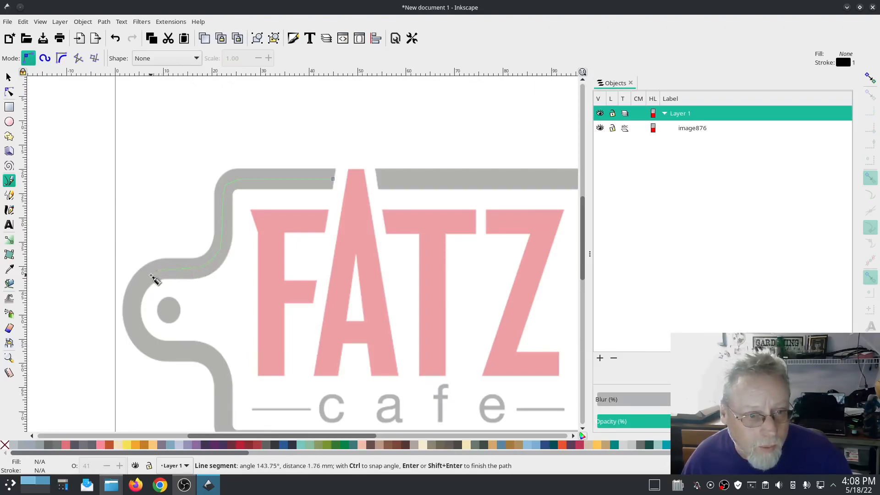
pyautogui.click(131, 307)
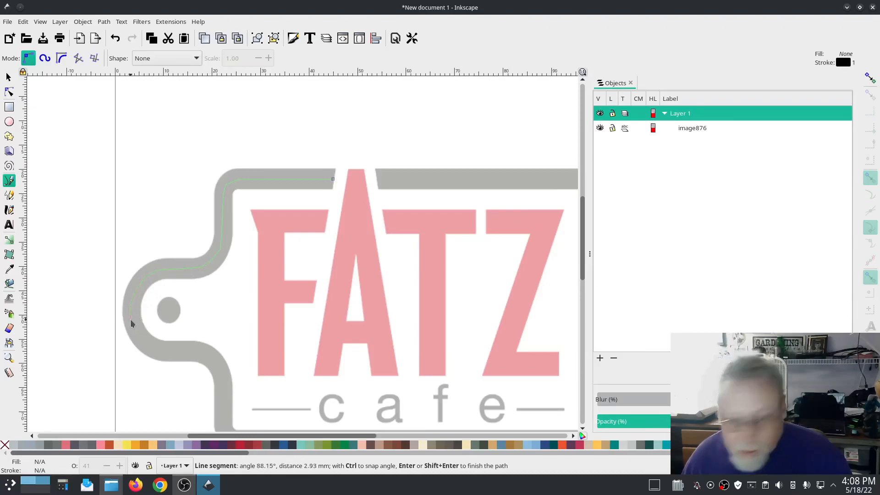
pyautogui.click(130, 319)
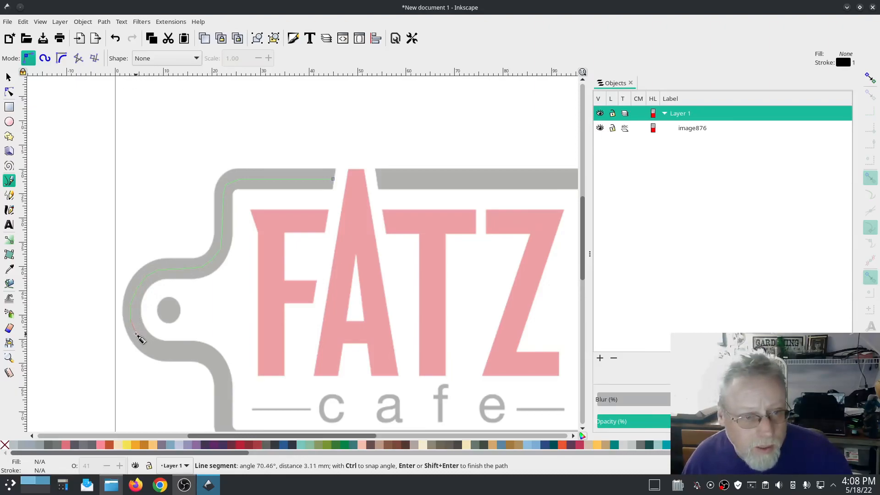
pyautogui.click(148, 346)
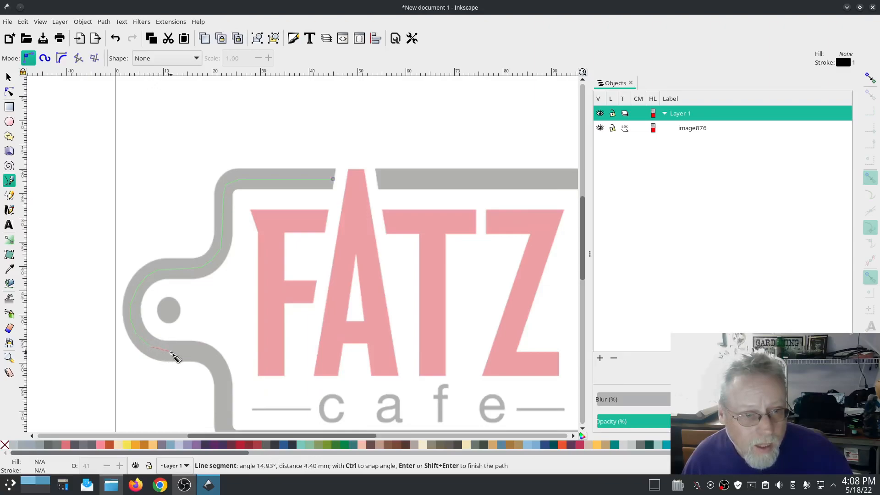
pyautogui.click(172, 352)
pyautogui.click(191, 351)
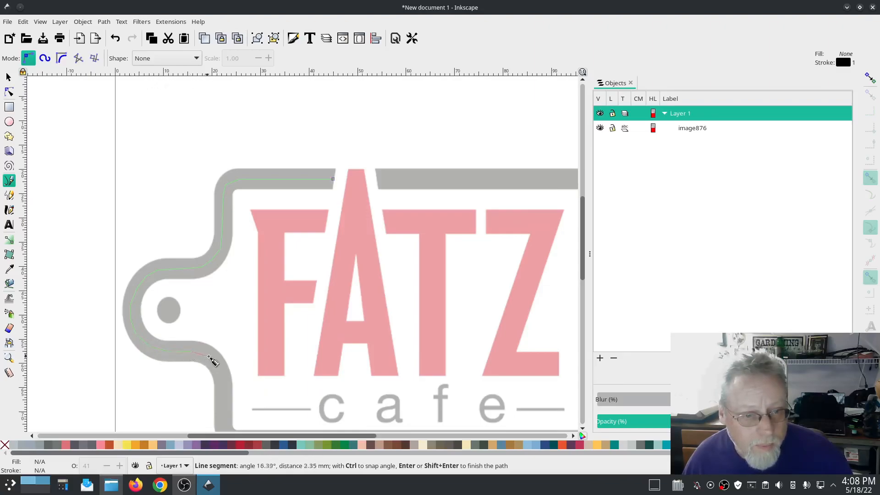
# Extend the path through the curve below the handle into the vertical part of the border.
pyautogui.press('2')
pyautogui.scroll(6, 294, 290)
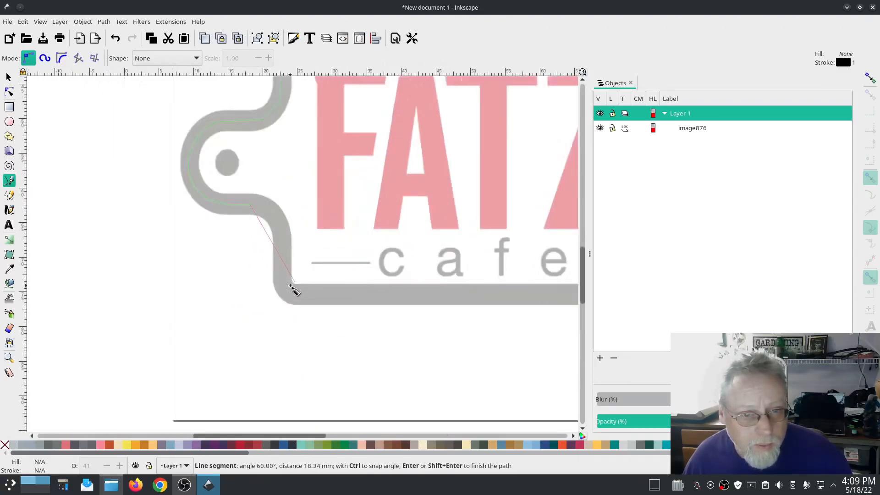
pyautogui.scroll(8, 231, 214)
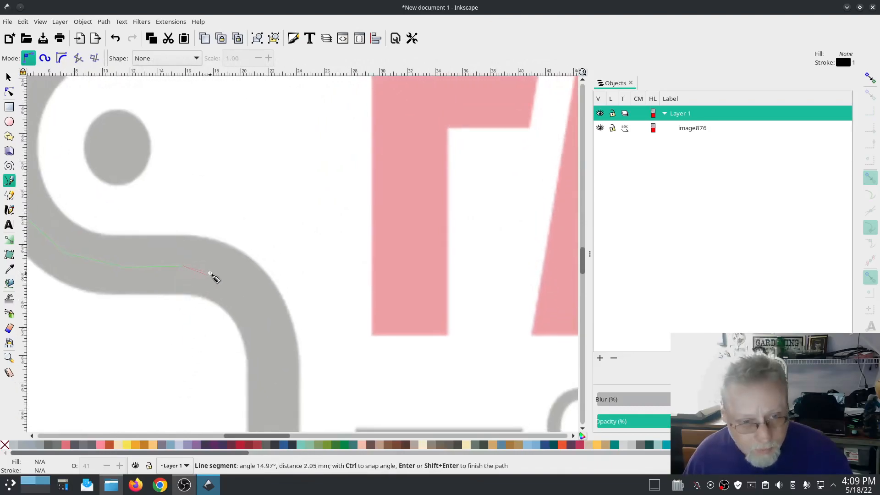
pyautogui.click(211, 270)
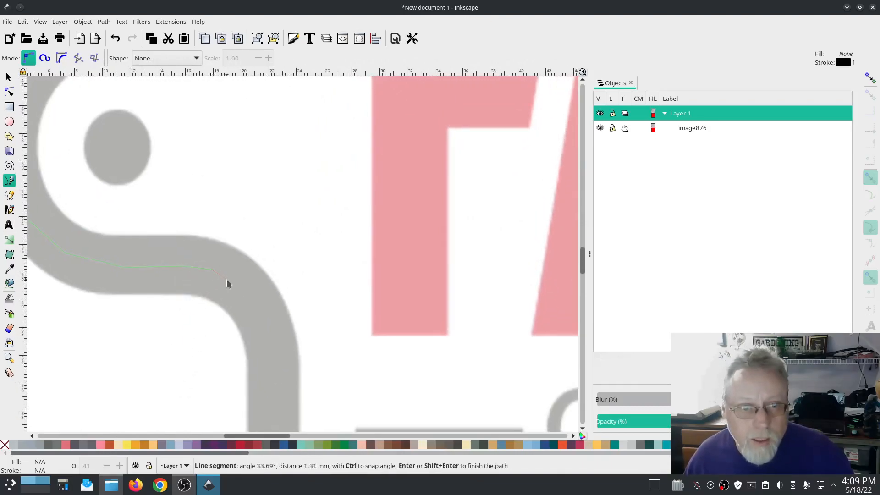
pyautogui.click(245, 296)
pyautogui.click(270, 352)
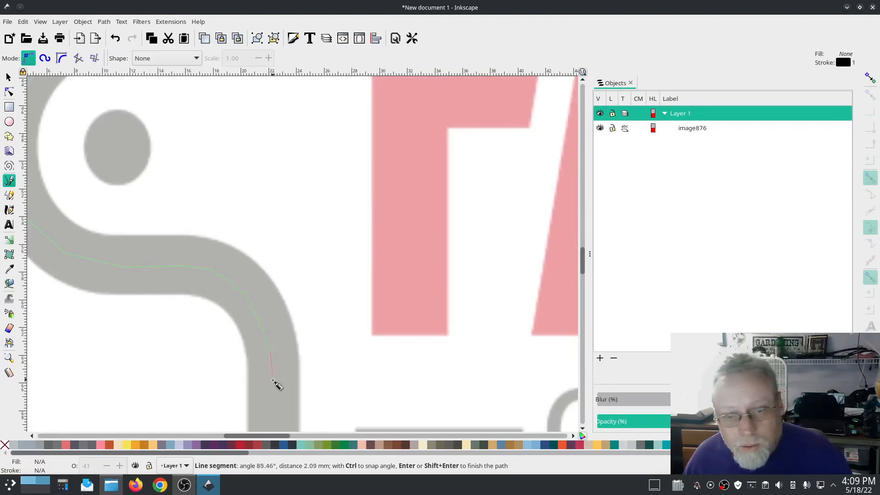
pyautogui.click(272, 380)
# Trace the path down the short vertical part and around the border's lower-left corner.
pyautogui.scroll(-9, 273, 383)
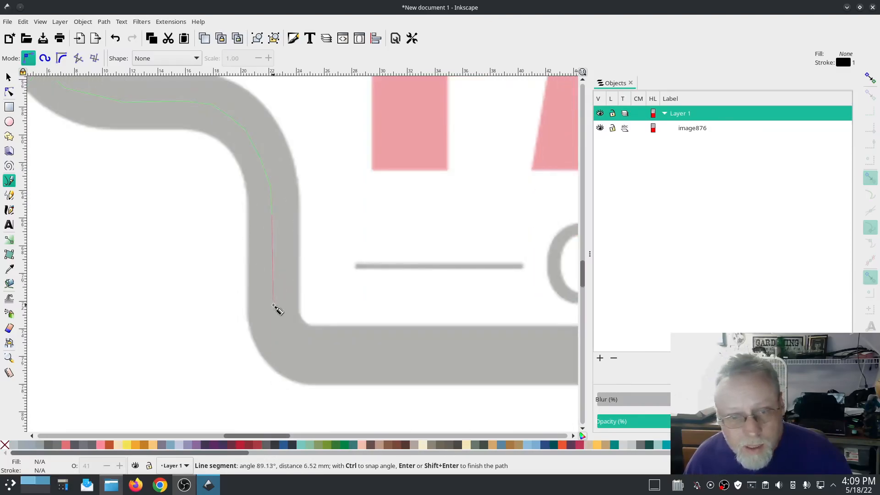
pyautogui.click(275, 331)
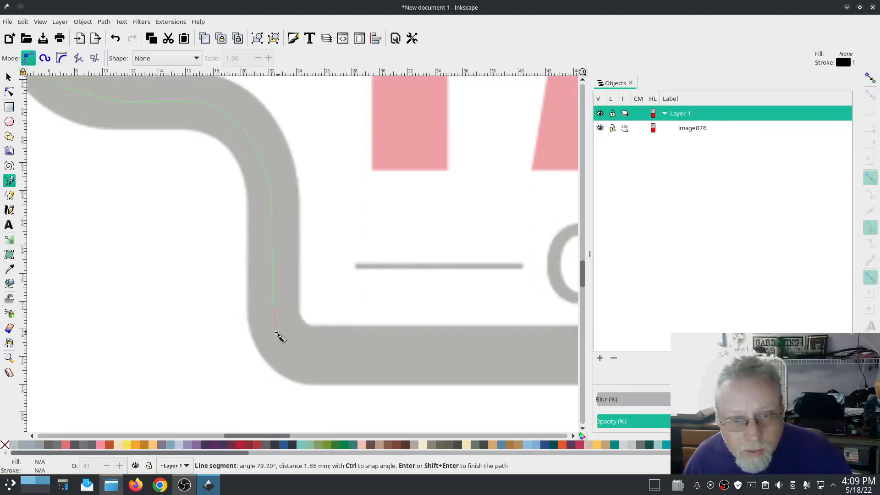
pyautogui.click(283, 343)
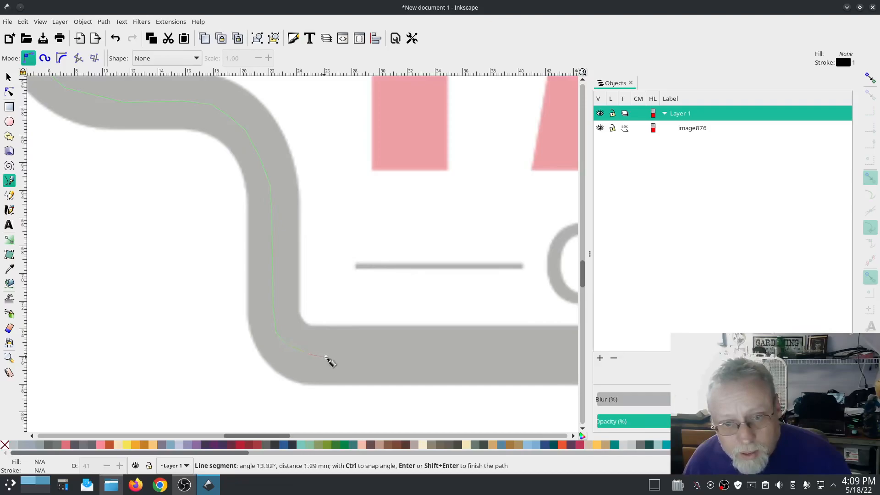
pyautogui.click(326, 356)
# Run the path along the border's bottom edge below "cafe" and around the lower-right corner.
pyautogui.moveTo(458, 356); pyautogui.dragTo(140, 352)
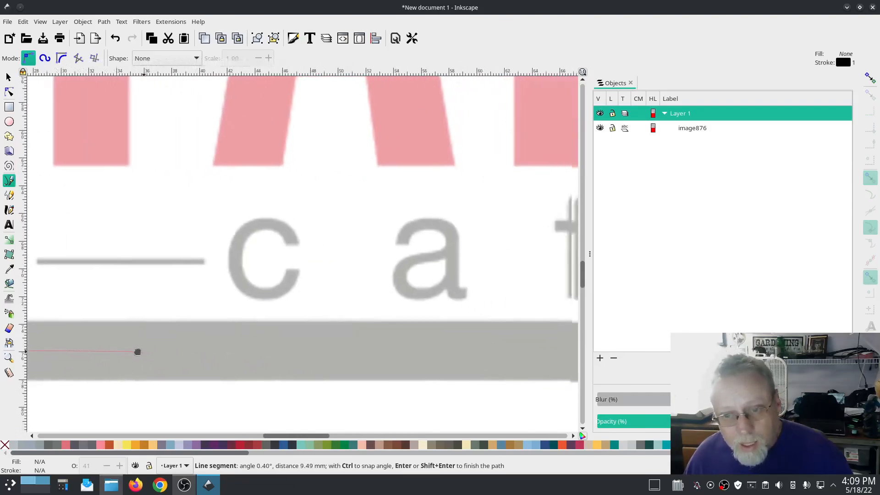
pyautogui.moveTo(477, 356); pyautogui.dragTo(132, 332)
pyautogui.moveTo(433, 338); pyautogui.dragTo(188, 321)
pyautogui.click(359, 317)
pyautogui.click(389, 303)
pyautogui.click(404, 284)
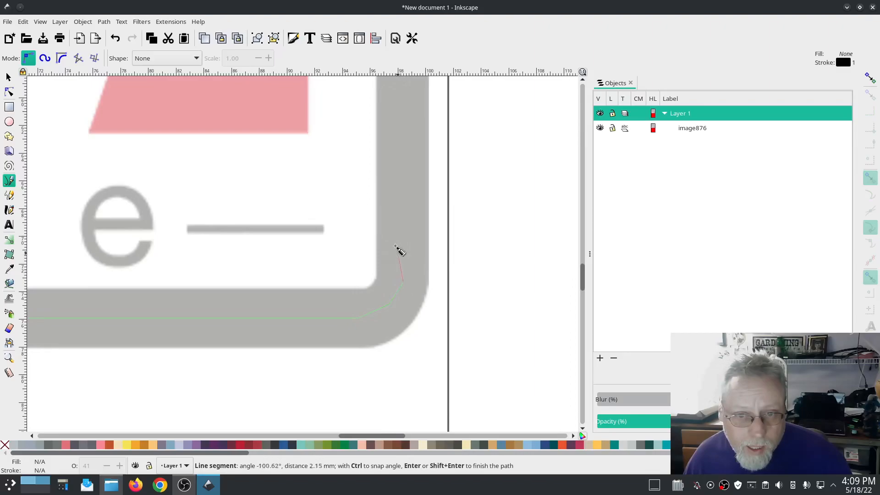
# Trace the border's right side, upper-right corner and upper edge back to the gap after the letter A, and finish the open path.
pyautogui.scroll(10, 408, 204)
pyautogui.scroll(8, 406, 204)
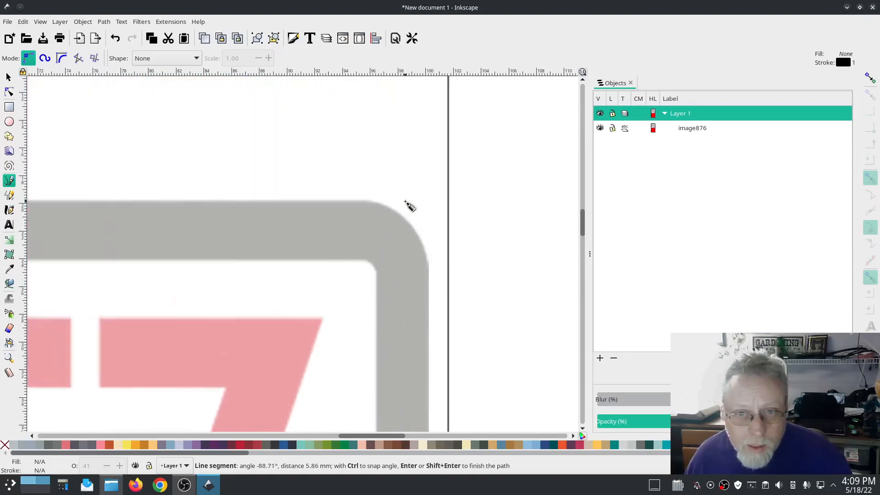
pyautogui.click(403, 272)
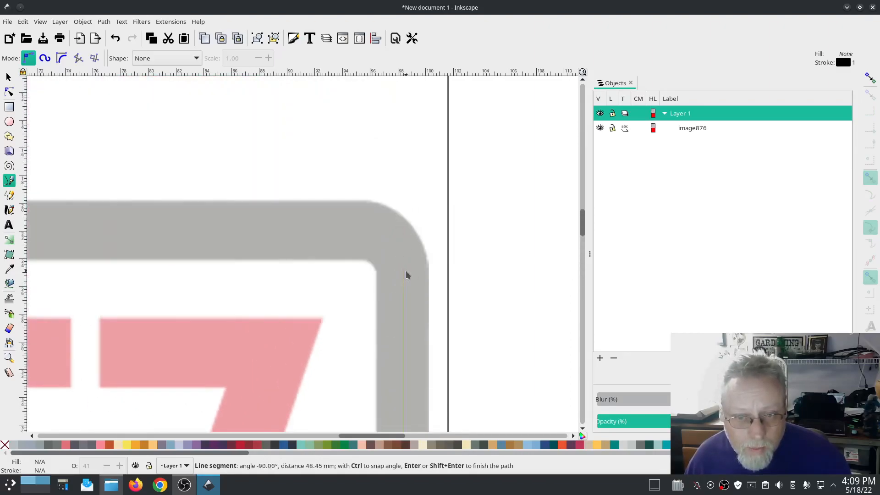
pyautogui.moveTo(370, 231); pyautogui.dragTo(348, 231)
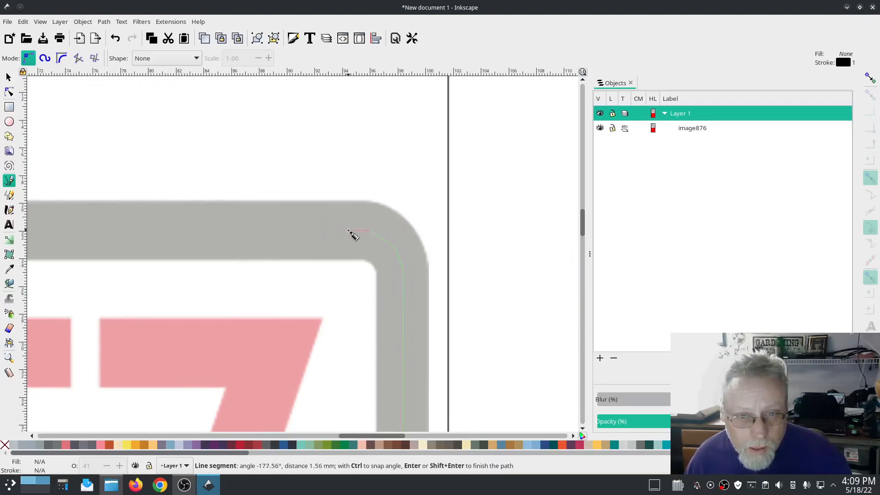
pyautogui.hscroll(-10, 302, 239)
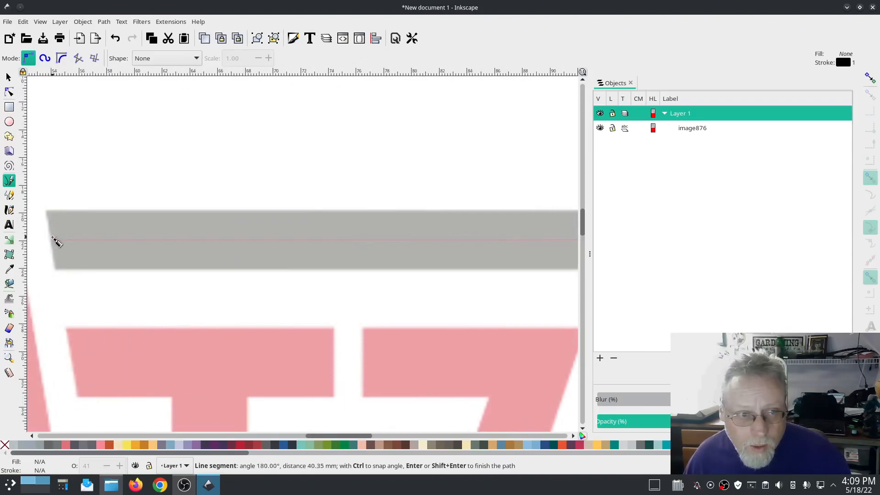
pyautogui.click(52, 239)
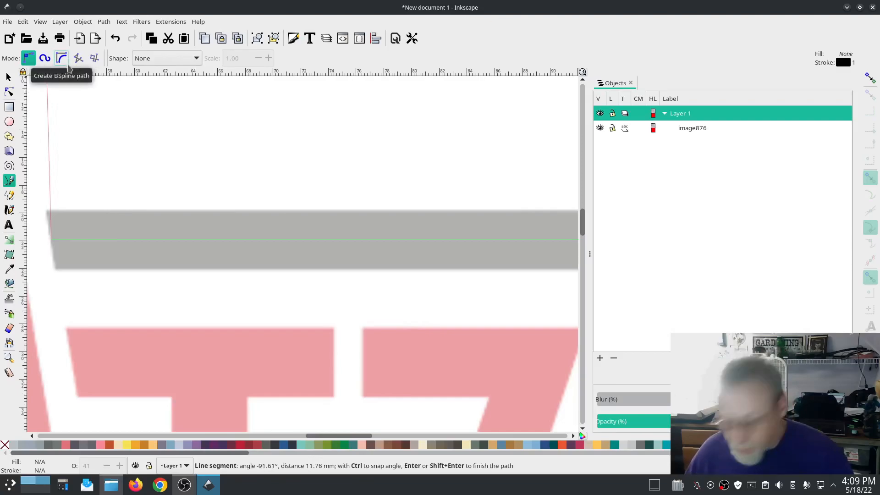
pyautogui.press('Return')
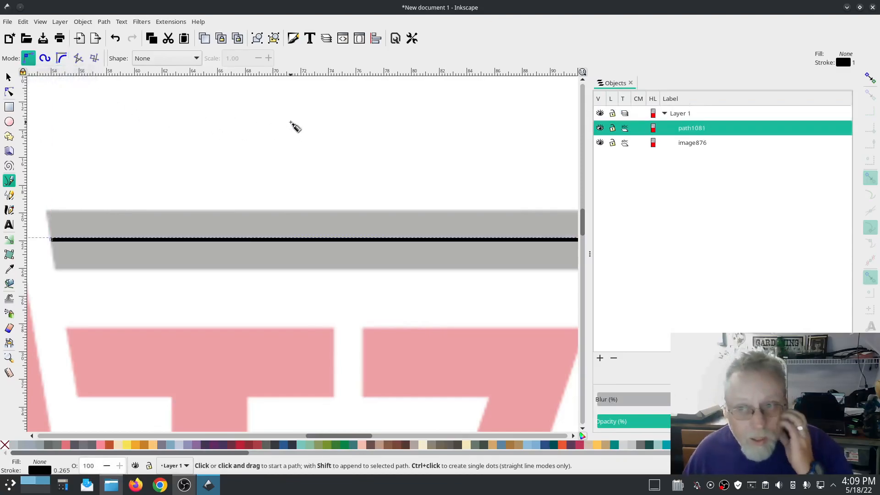
# Open the stroke style settings for the border path and make its stroke width editable.
pyautogui.click(104, 21)
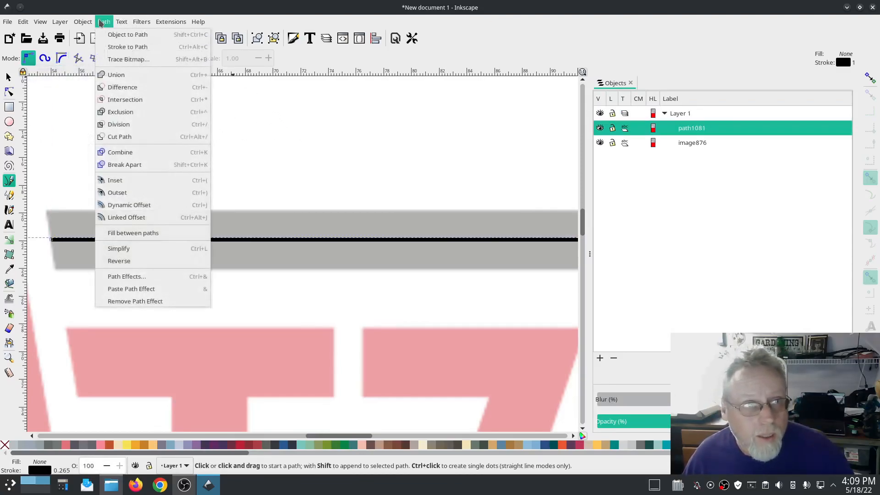
pyautogui.moveTo(83, 26)
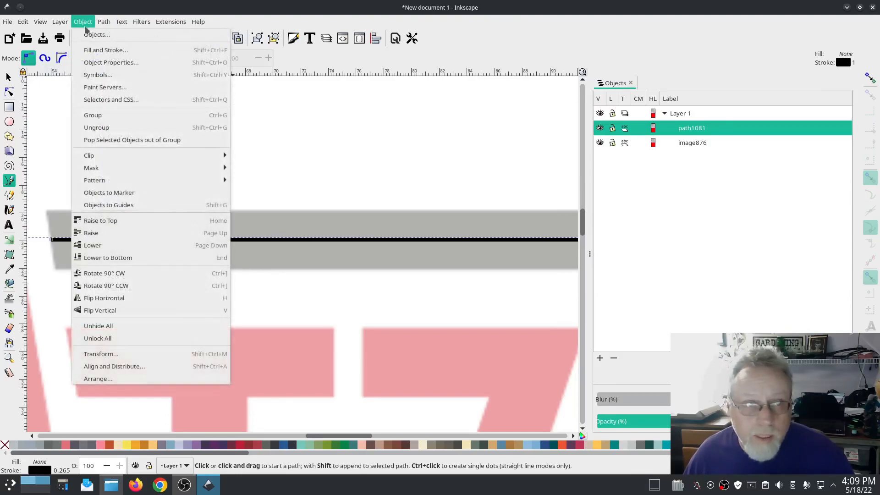
pyautogui.click(87, 50)
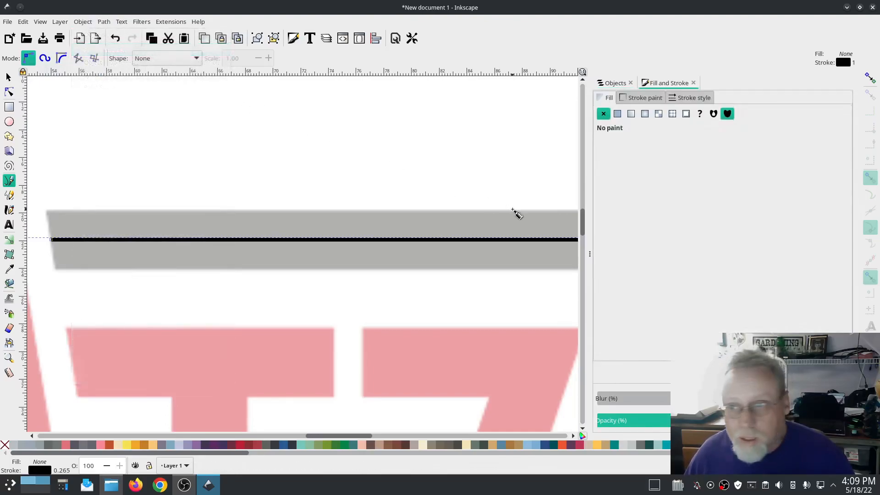
pyautogui.click(654, 100)
pyautogui.click(695, 98)
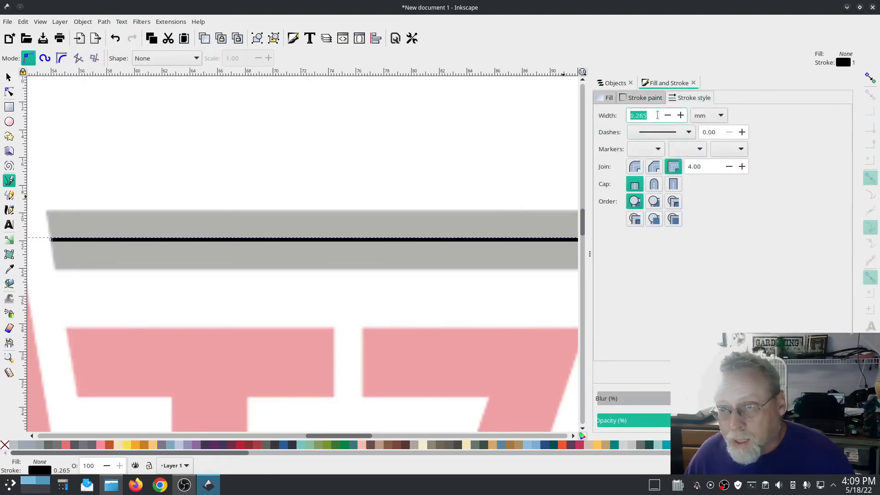
pyautogui.click(656, 115)
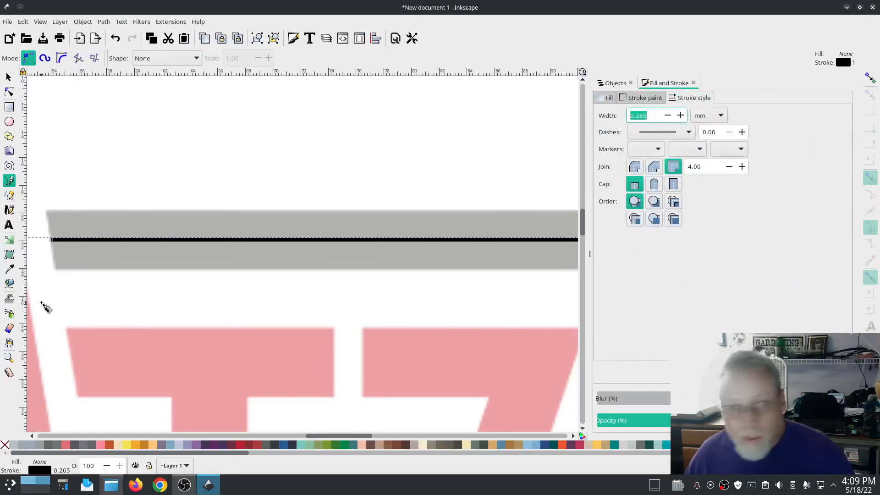
# Measure the thickness of the gray border band and set the border path's stroke width to 4.4 mm.
pyautogui.click(9, 373)
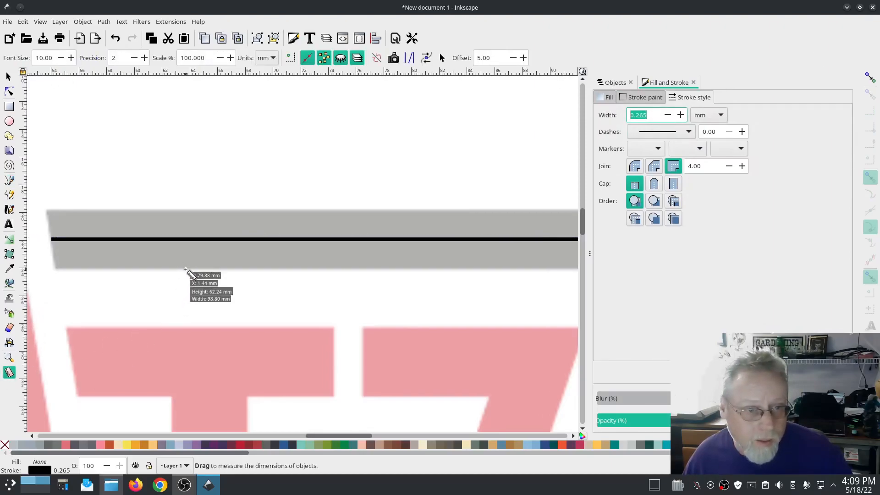
pyautogui.moveTo(185, 269)
pyautogui.mouseDown()
pyautogui.moveTo(183, 200)
pyautogui.moveTo(183, 209)
pyautogui.mouseUp()
pyautogui.moveTo(636, 113); pyautogui.dragTo(654, 113)
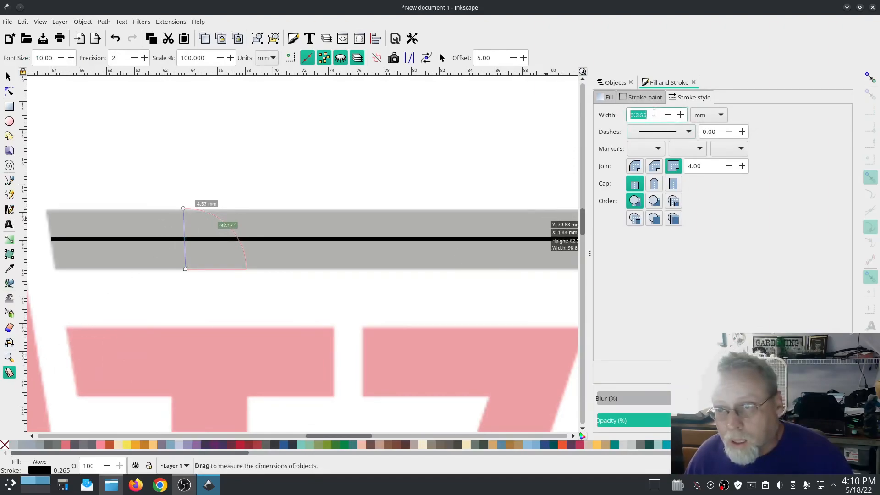
pyautogui.write('4.4')
pyautogui.press('Return')
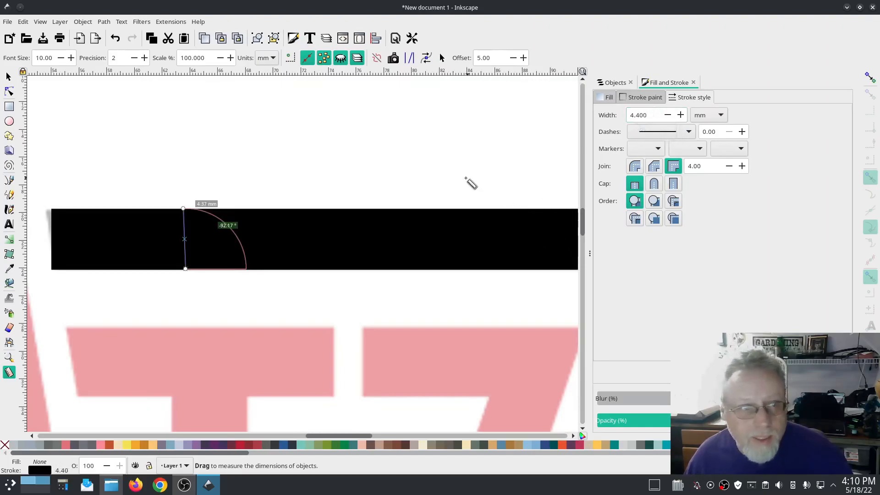
# Select the nodes at the border's upper-left corner and make them symmetric.
pyautogui.click(8, 76)
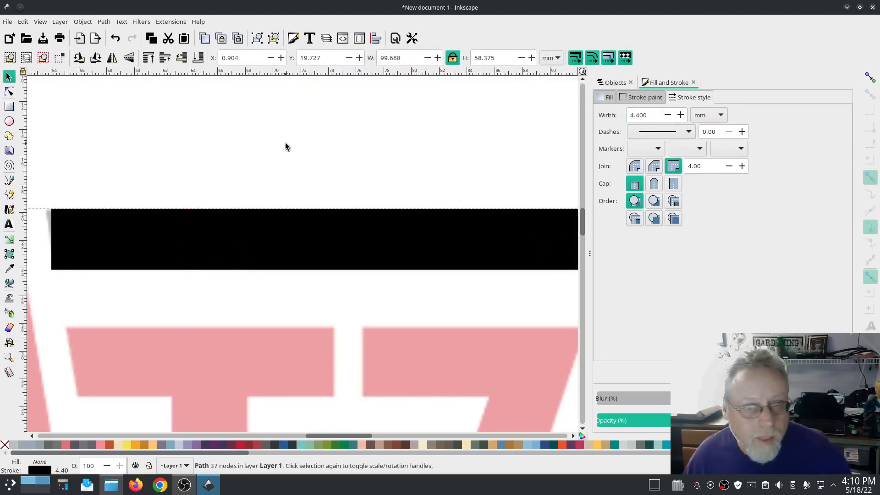
pyautogui.scroll(-4, 260, 145)
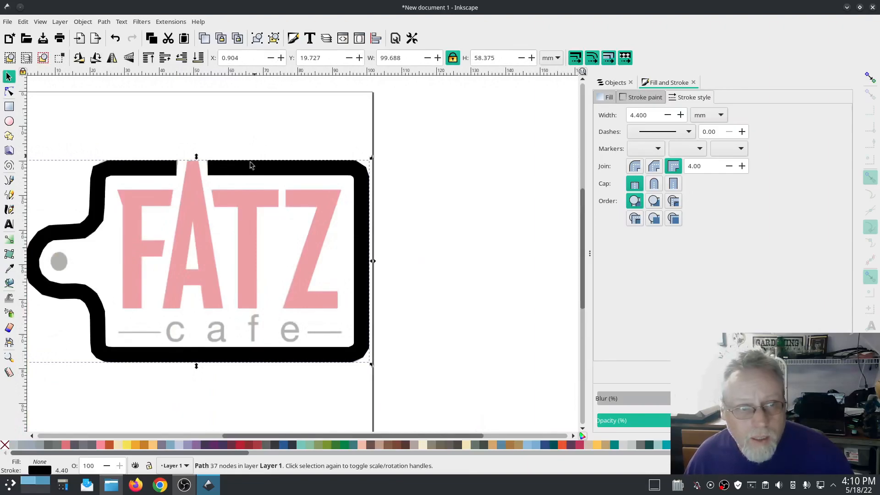
pyautogui.click(9, 92)
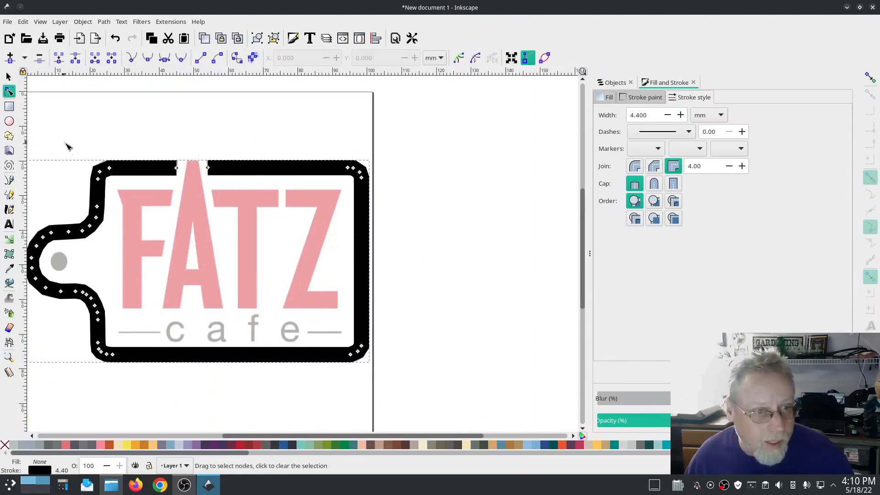
pyautogui.moveTo(83, 159); pyautogui.dragTo(116, 184)
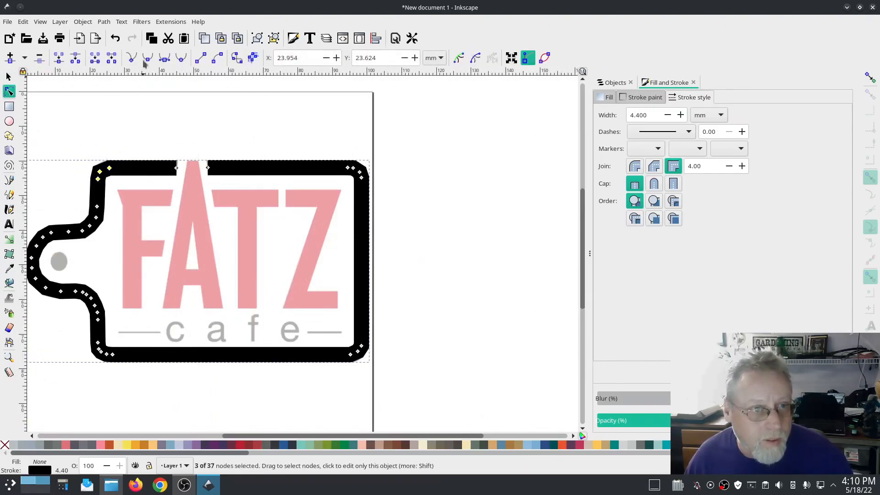
pyautogui.click(166, 58)
# Make the nodes around the handle and the border's remaining corners symmetric.
pyautogui.moveTo(95, 341); pyautogui.dragTo(188, 338)
pyautogui.moveTo(170, 188); pyautogui.dragTo(198, 235)
pyautogui.click(162, 59)
pyautogui.moveTo(92, 204); pyautogui.dragTo(203, 361)
pyautogui.click(164, 59)
pyautogui.click(168, 61)
pyautogui.click(165, 58)
pyautogui.click(451, 349)
pyautogui.click(165, 59)
# Reshape the border's upper-left corner by adjusting its node handles and node position to follow the gray band.
pyautogui.press('s')
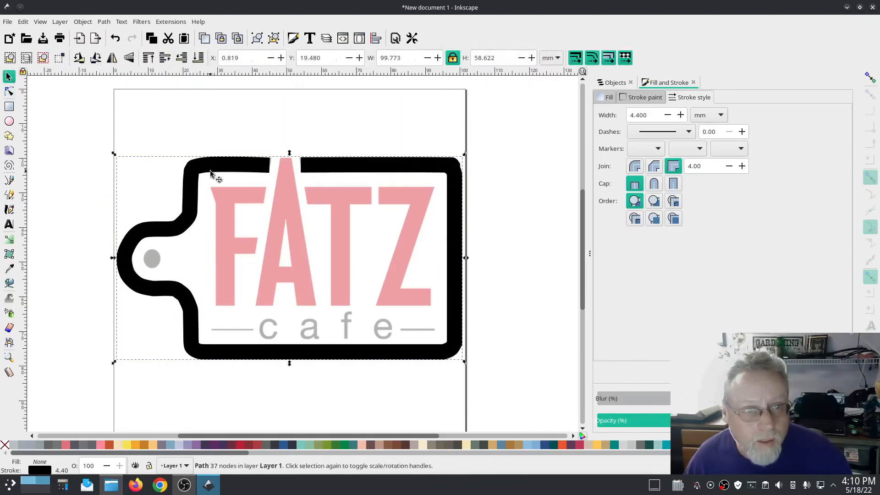
pyautogui.scroll(2, 203, 169)
pyautogui.press('n')
pyautogui.click(202, 161)
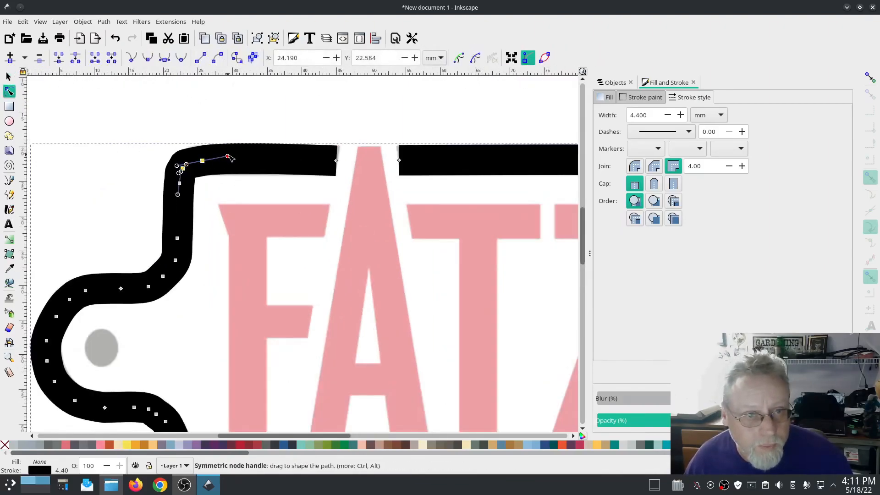
pyautogui.moveTo(203, 160); pyautogui.dragTo(193, 159)
pyautogui.scroll(2, 188, 162)
pyautogui.moveTo(170, 203); pyautogui.dragTo(166, 212)
# Change the upper-left corner's nodes to cusp nodes, then make the middle one symmetric and refine its curve.
pyautogui.moveTo(108, 103); pyautogui.dragTo(235, 244)
pyautogui.click(131, 57)
pyautogui.click(132, 58)
pyautogui.click(177, 174)
pyautogui.click(165, 58)
pyautogui.moveTo(177, 173)
pyautogui.mouseDown()
pyautogui.moveTo(171, 192)
pyautogui.moveTo(180, 173)
pyautogui.moveTo(174, 182)
pyautogui.mouseUp()
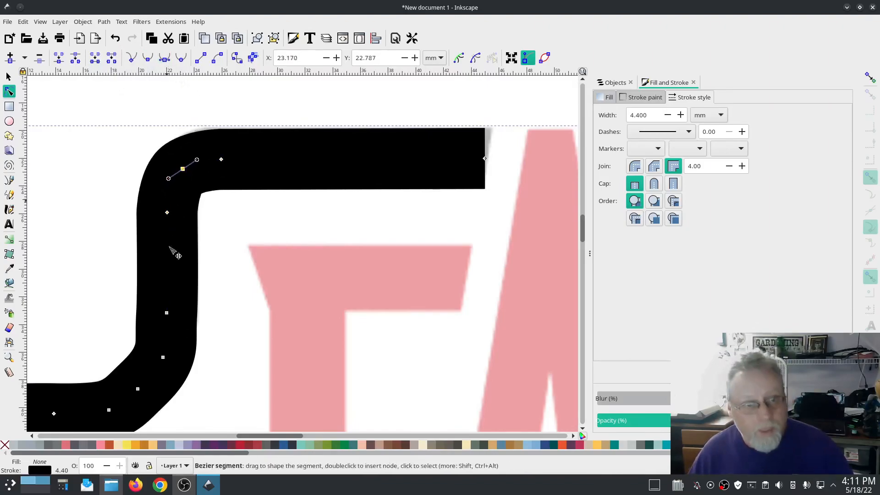
# Fine-tune nodes along the border's other curves and at its lower-right corner to match the gray band.
pyautogui.scroll(-4, 216, 357)
pyautogui.scroll(6, 208, 370)
pyautogui.click(159, 265)
pyautogui.moveTo(158, 265); pyautogui.dragTo(162, 267)
pyautogui.scroll(-6, 231, 383)
pyautogui.scroll(6, 149, 410)
pyautogui.scroll(-3, 425, 255)
pyautogui.scroll(-2, 171, 242)
pyautogui.scroll(2, 298, 298)
pyautogui.scroll(6, 322, 237)
pyautogui.scroll(-10, 307, 358)
pyautogui.scroll(5, 422, 417)
pyautogui.scroll(6, 362, 315)
pyautogui.moveTo(267, 170); pyautogui.dragTo(269, 182)
pyautogui.scroll(-8, 398, 271)
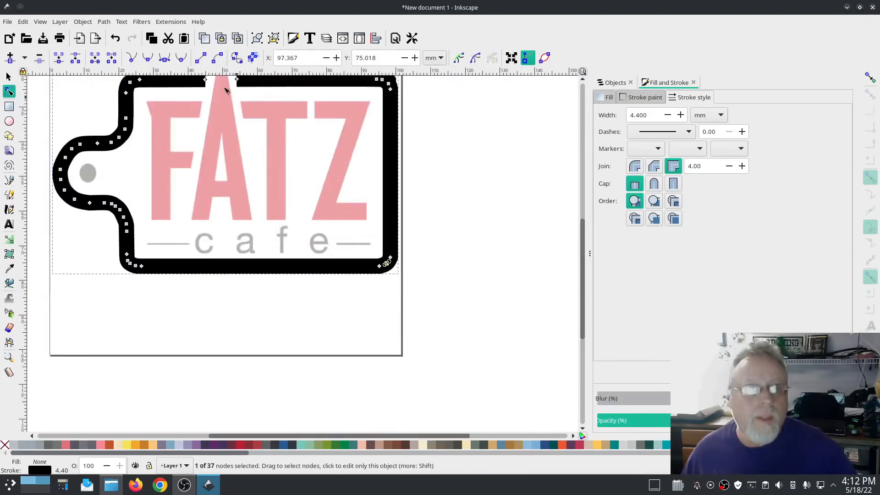
# Convert the border path to satin columns with Ink/Stitch's Convert Line to Satin.
pyautogui.click(172, 21)
pyautogui.moveTo(256, 149)
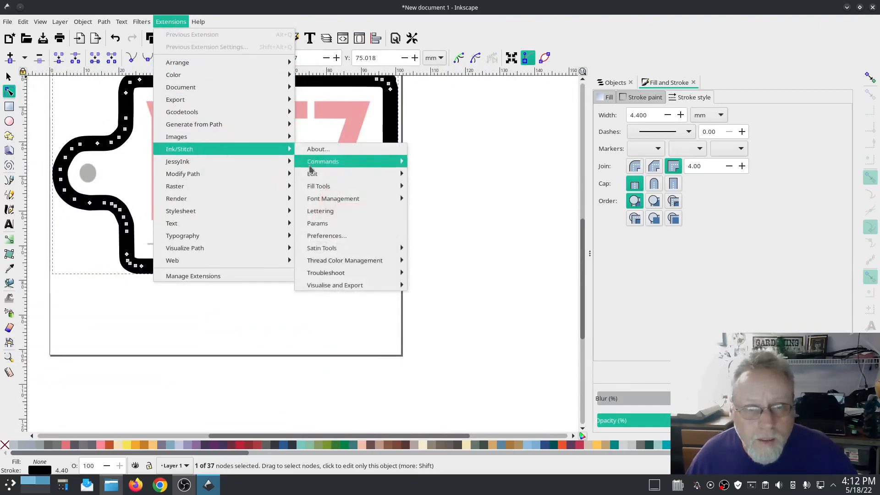
pyautogui.moveTo(352, 248)
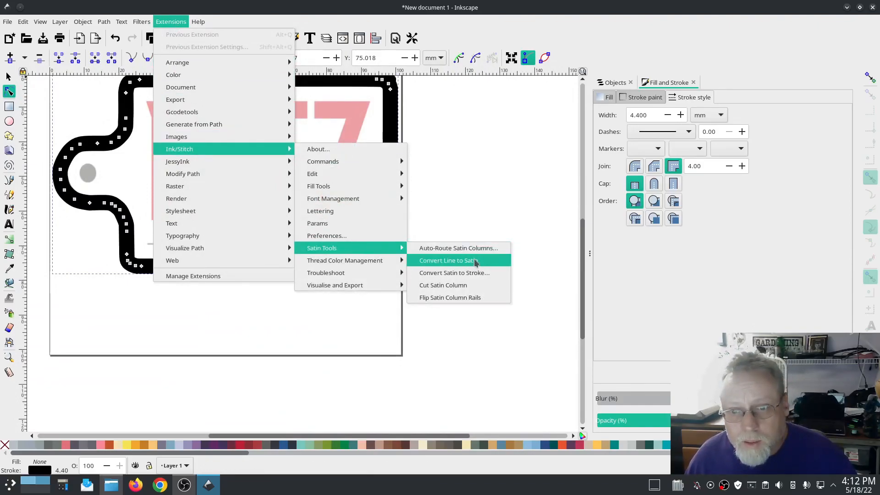
pyautogui.click(475, 261)
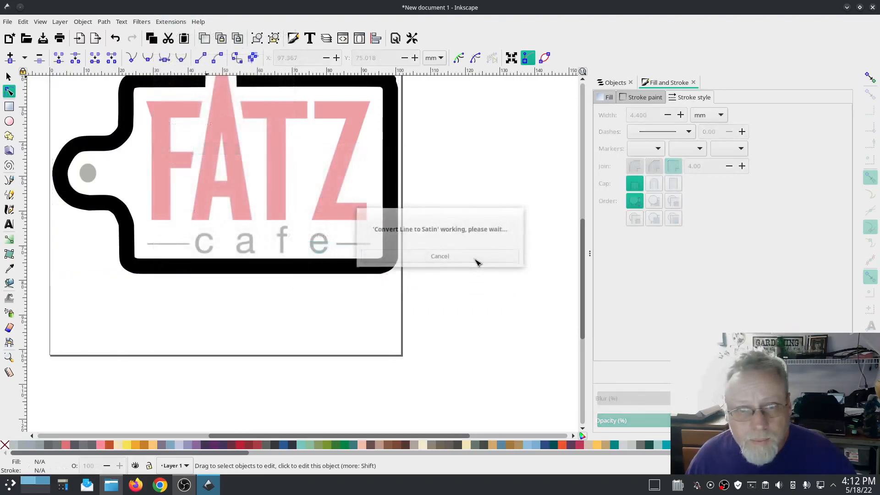
# Inspect the converted border sections by selecting path1 through path5 in the object list, then clear the selection.
pyautogui.click(612, 82)
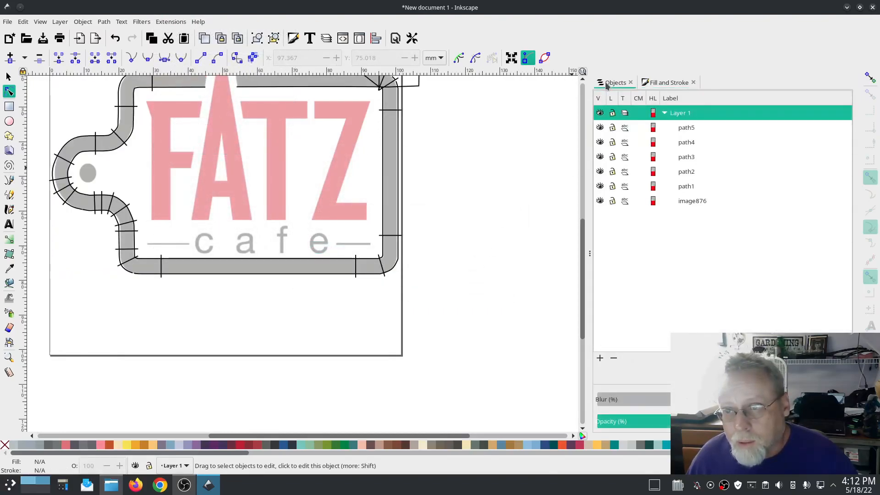
pyautogui.click(682, 186)
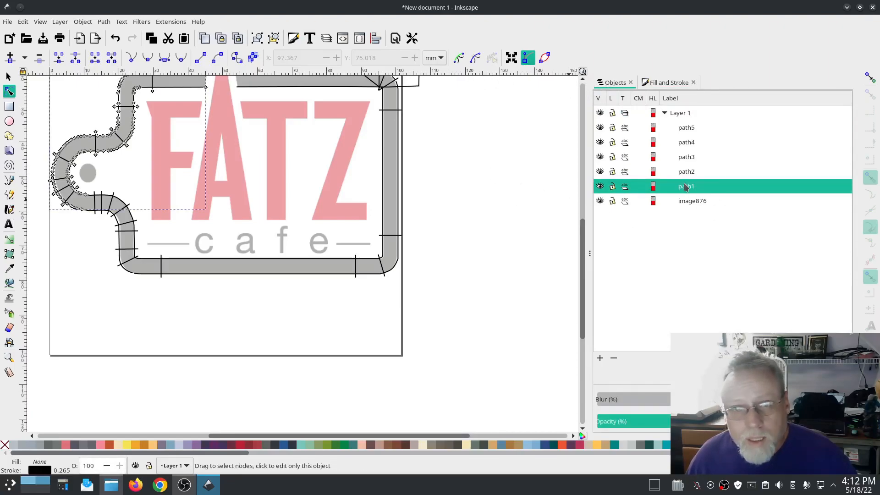
pyautogui.scroll(3, 539, 231)
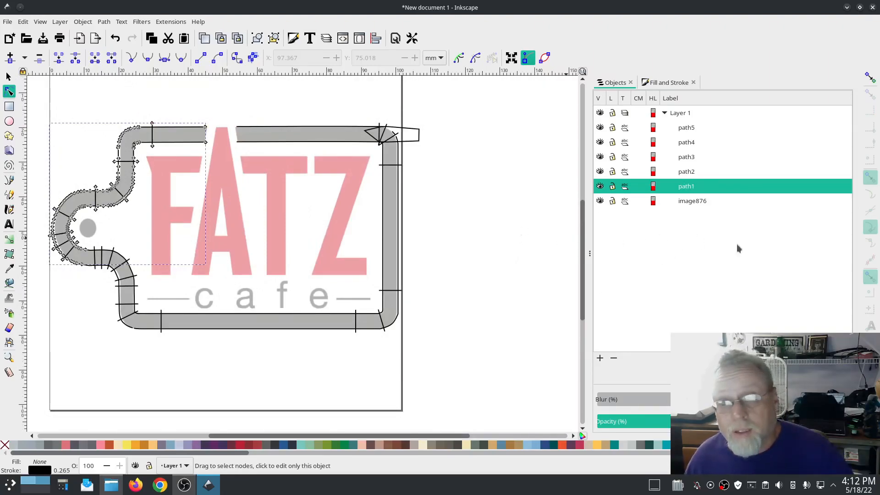
pyautogui.keyDown('shift'); pyautogui.click(693, 131); pyautogui.keyUp('shift')
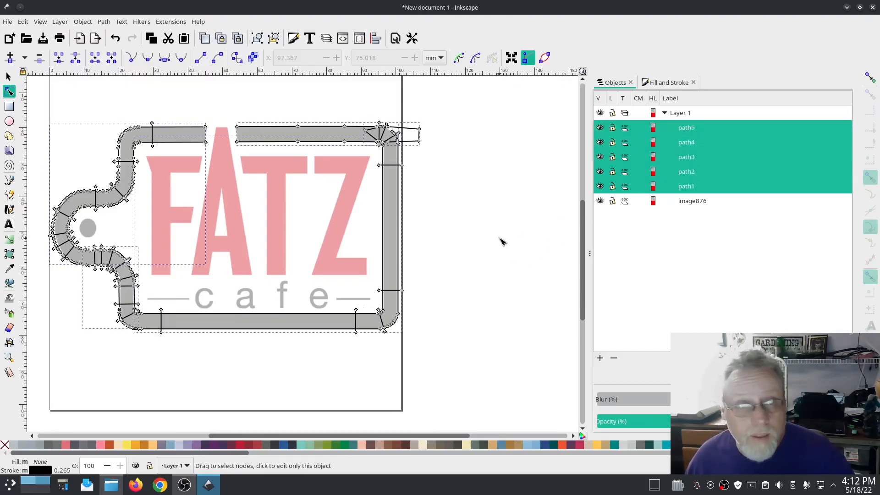
pyautogui.press('Escape')
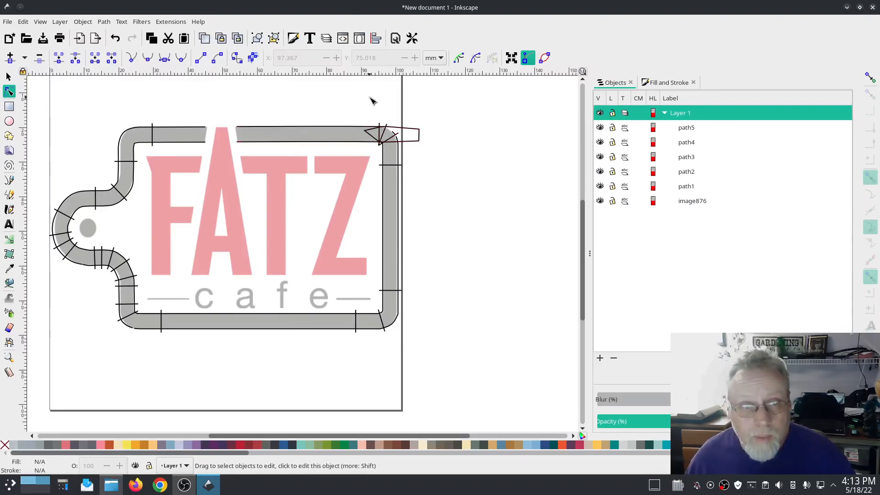
# Delete path5's malformed nodes and rung at the border's upper-right corner.
pyautogui.scroll(3, 383, 131)
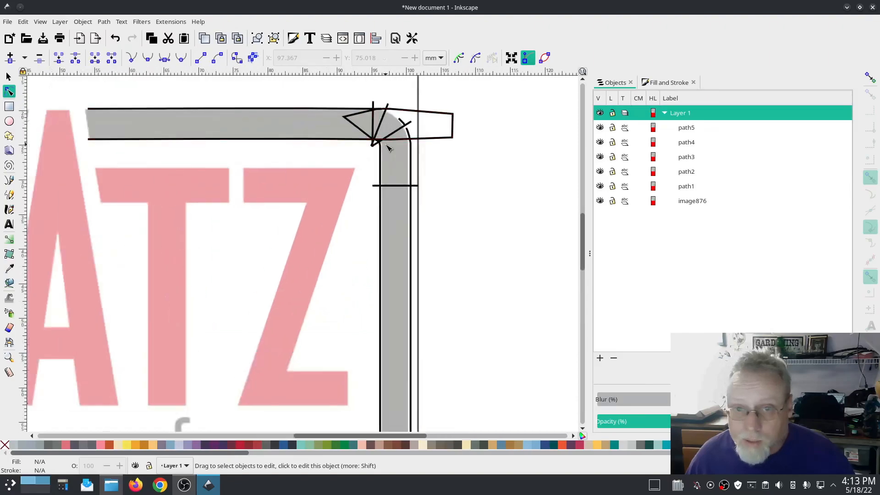
pyautogui.click(345, 141)
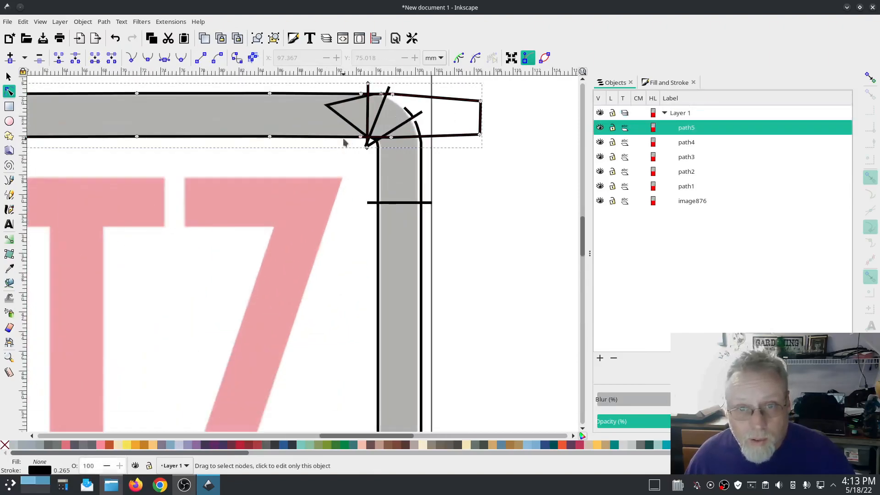
pyautogui.scroll(3, 362, 172)
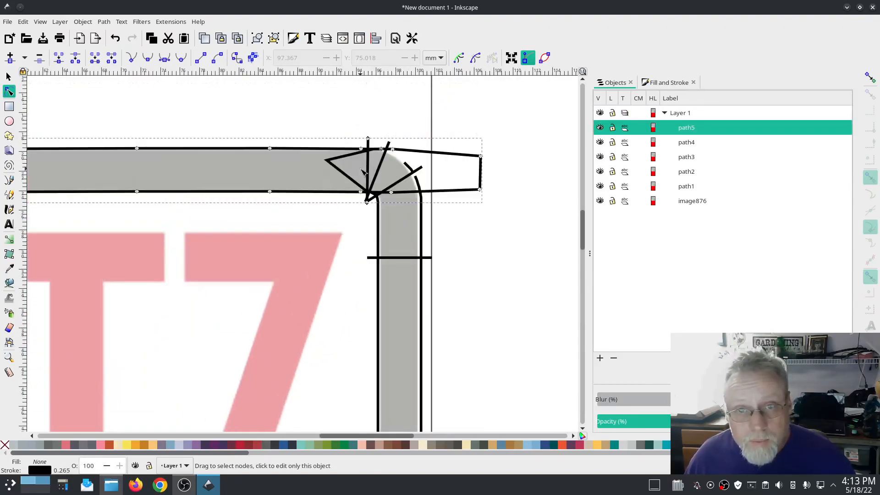
pyautogui.moveTo(364, 113); pyautogui.dragTo(502, 229)
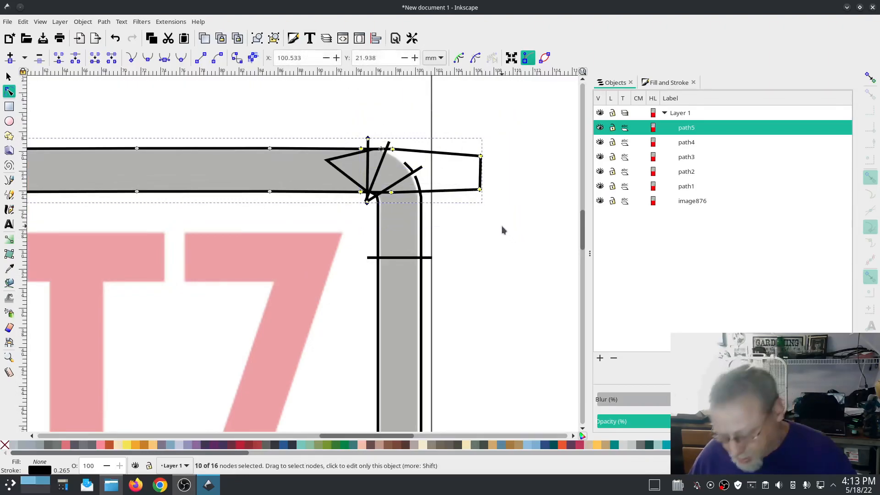
pyautogui.press('Delete')
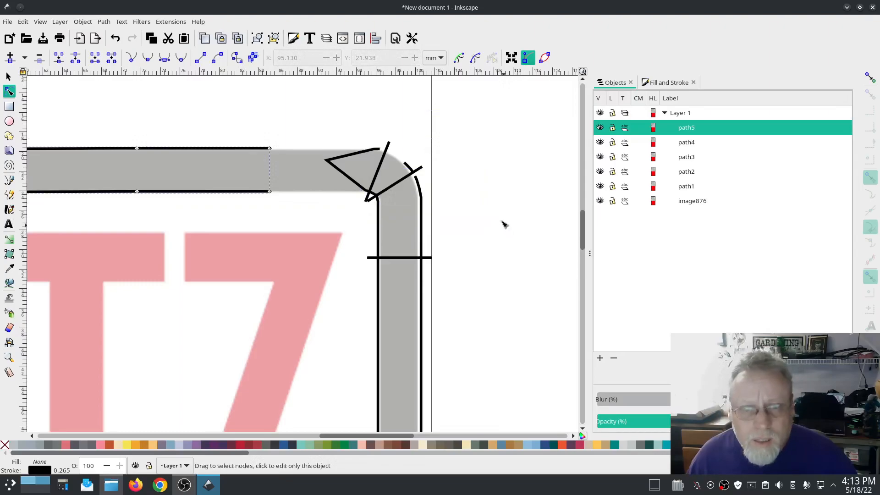
# Delete the malformed satin section path4 at the border's upper-right corner.
pyautogui.click(381, 215)
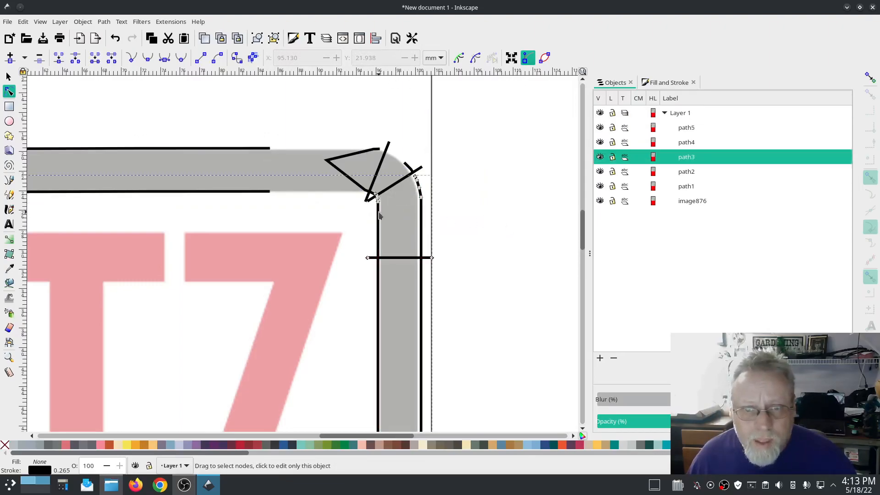
pyautogui.click(345, 161)
pyautogui.moveTo(341, 123); pyautogui.dragTo(433, 232)
pyautogui.moveTo(287, 102); pyautogui.dragTo(456, 215)
pyautogui.press('Delete')
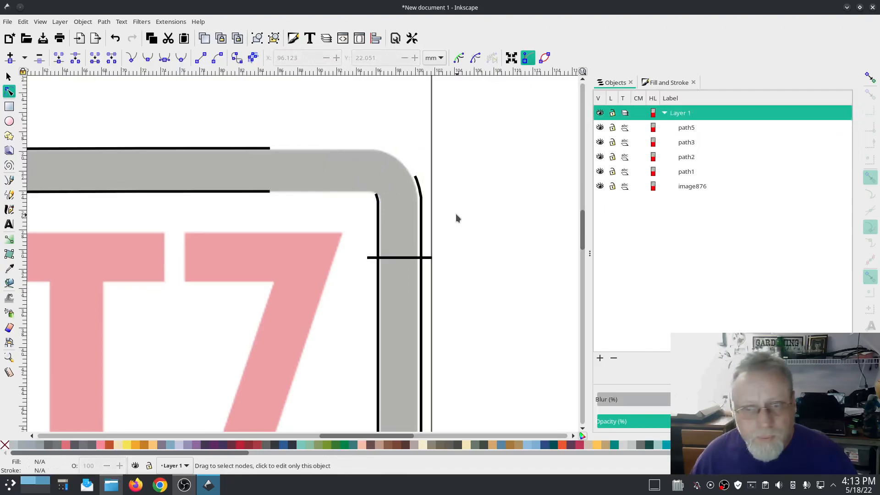
# Extend path5's outer rail with the Pen tool around the upper-right corner to meet the outer rail of the vertical border section.
pyautogui.click(266, 150)
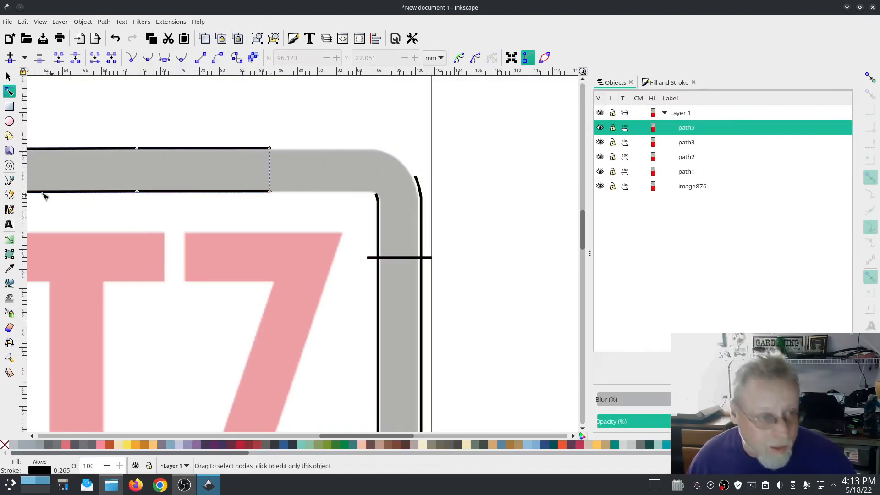
pyautogui.click(8, 180)
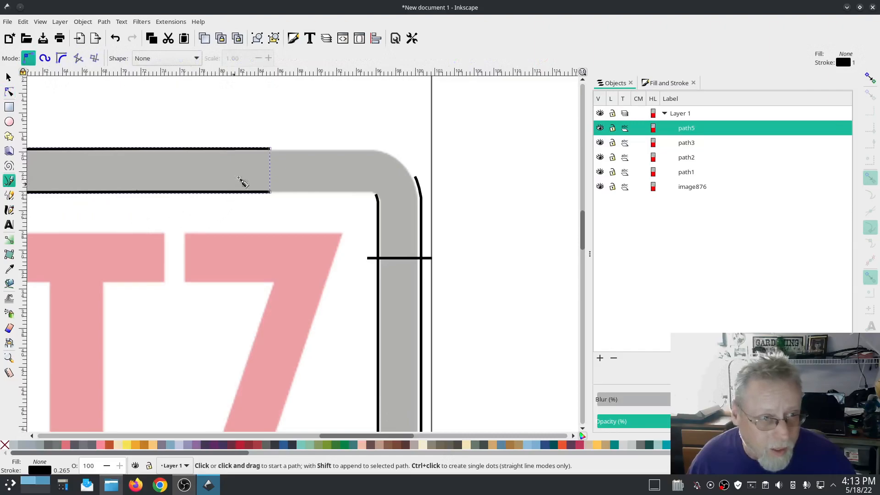
pyautogui.click(270, 150)
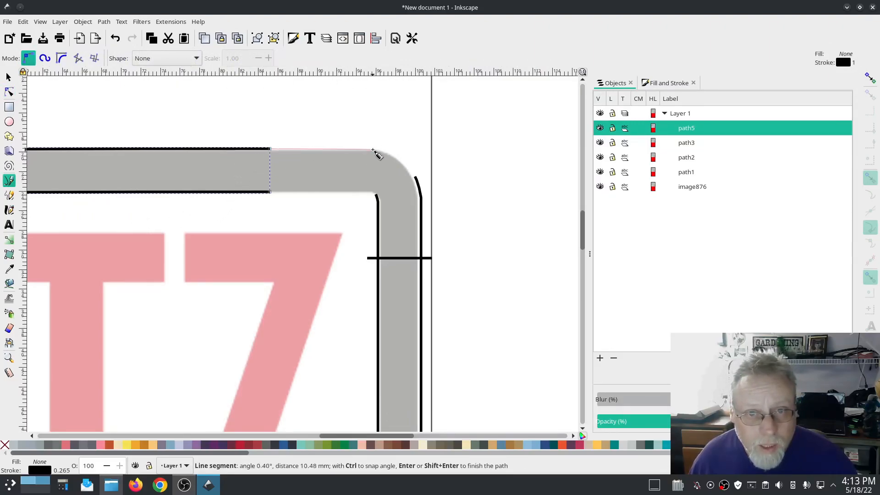
pyautogui.click(374, 151)
pyautogui.click(387, 151)
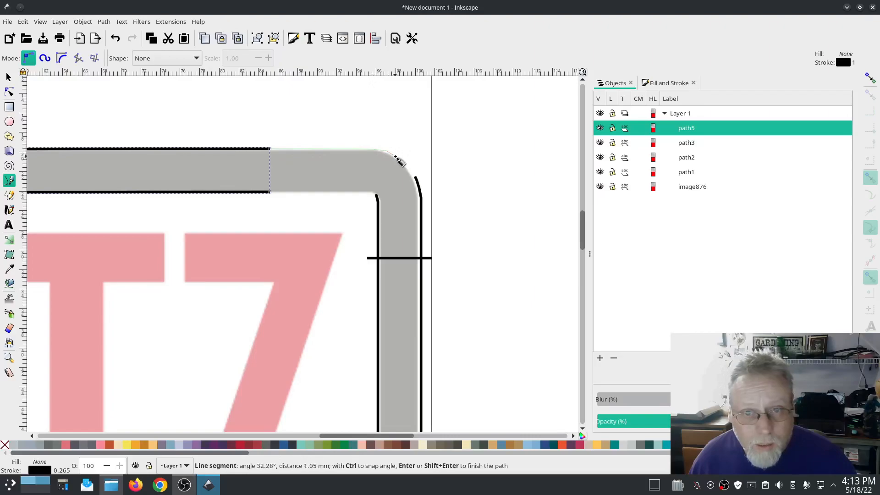
pyautogui.click(397, 157)
pyautogui.click(410, 174)
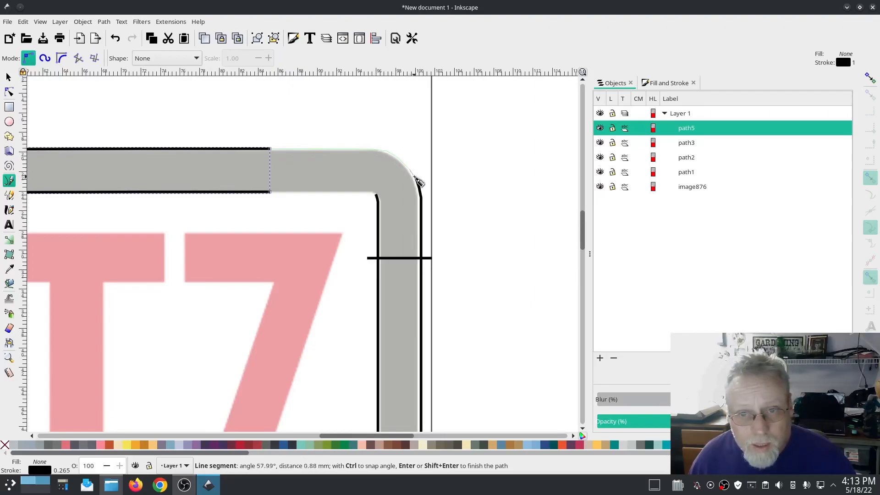
pyautogui.press('Return')
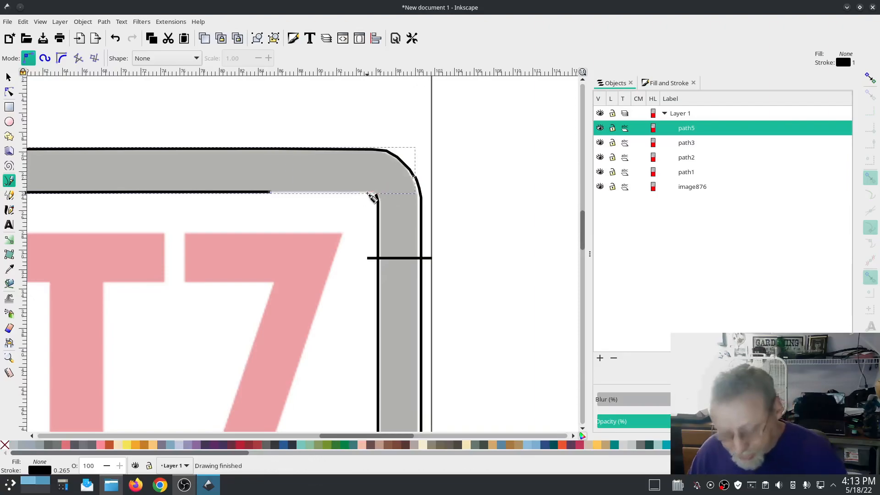
# Extend path5's inner rail with the Pen tool to the upper-right corner, ending at the vertical section's inner rail.
pyautogui.click(271, 193)
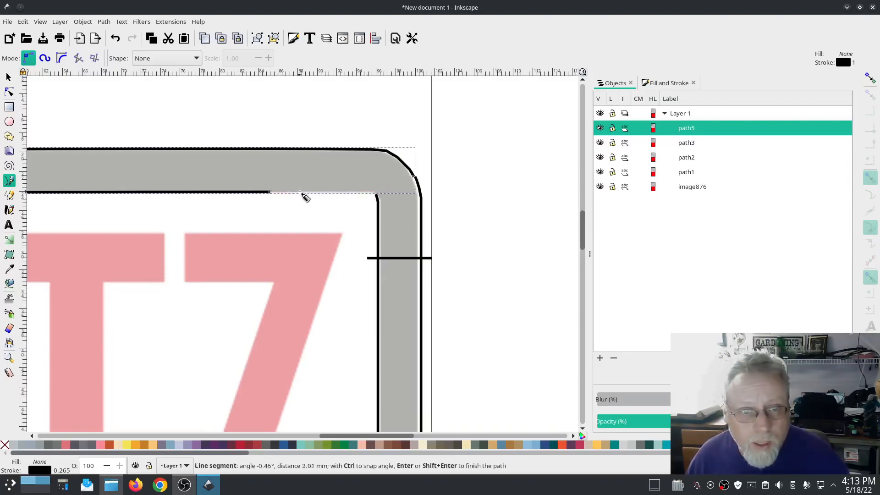
pyautogui.click(313, 193)
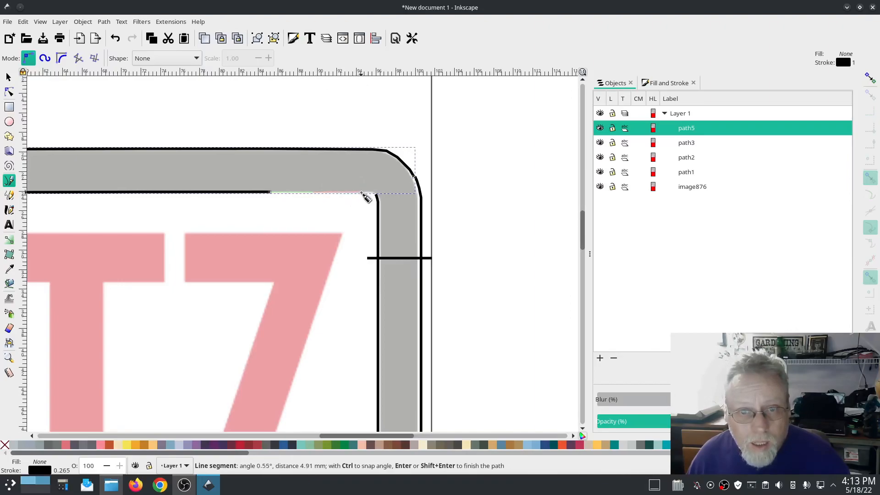
pyautogui.click(362, 193)
pyautogui.click(375, 195)
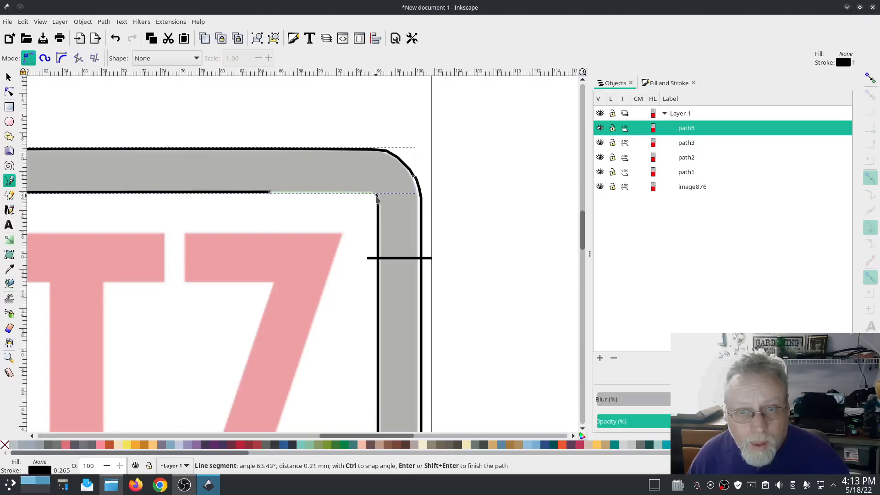
pyautogui.press('Return')
# Draw three freehand rungs across the upper-right border section: slanted near the letter A, vertical mid-section, and slanted before the corner.
pyautogui.scroll(-2, 477, 243)
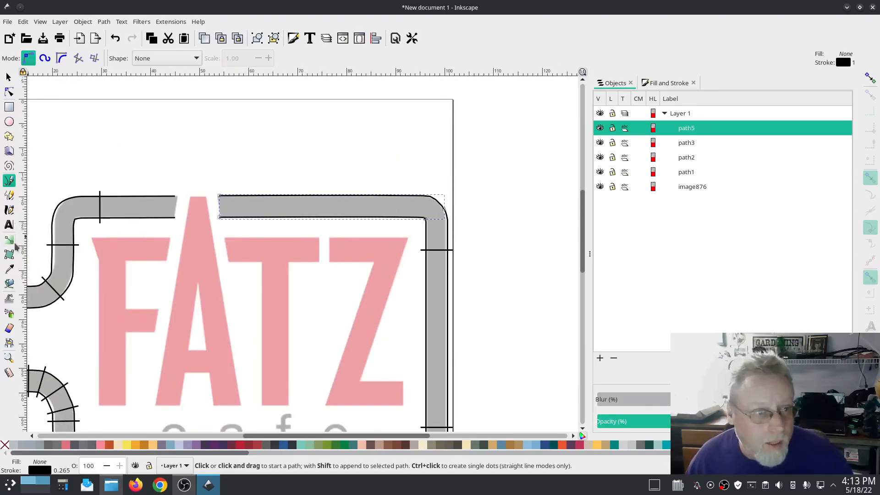
pyautogui.click(9, 194)
pyautogui.moveTo(233, 225)
pyautogui.mouseDown()
pyautogui.moveTo(234, 198)
pyautogui.moveTo(225, 187)
pyautogui.mouseUp()
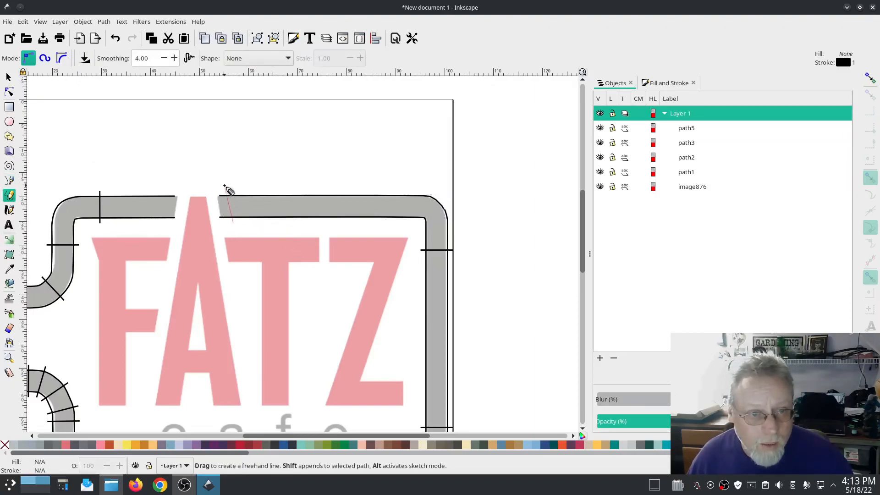
pyautogui.moveTo(321, 224); pyautogui.dragTo(321, 185)
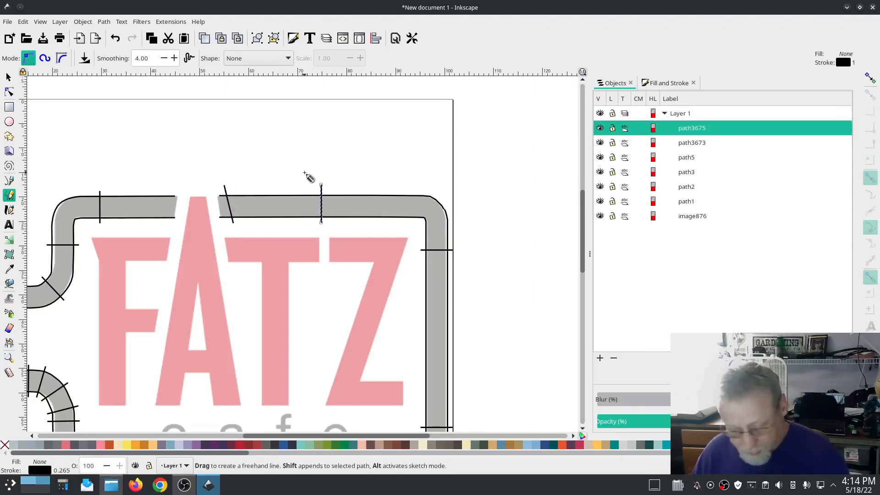
pyautogui.moveTo(399, 223)
pyautogui.mouseDown()
pyautogui.moveTo(427, 185)
pyautogui.moveTo(420, 184)
pyautogui.mouseUp()
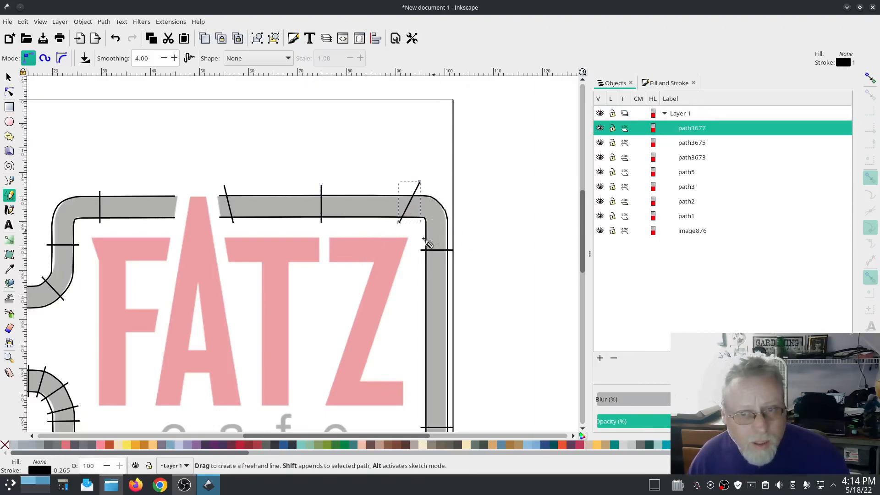
# Tilt path3's uppermost rung by raising its outer end to about X 102 mm, Y 28.1 mm.
pyautogui.click(8, 92)
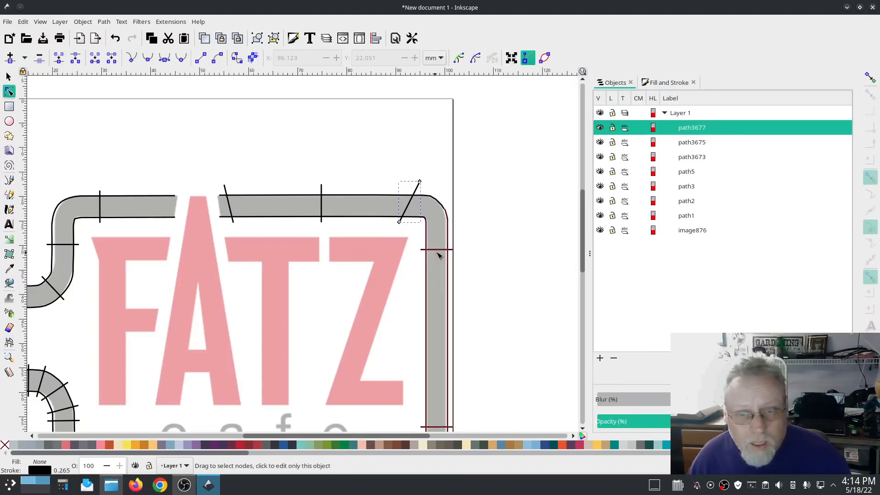
pyautogui.click(451, 251)
pyautogui.moveTo(453, 251); pyautogui.dragTo(456, 237)
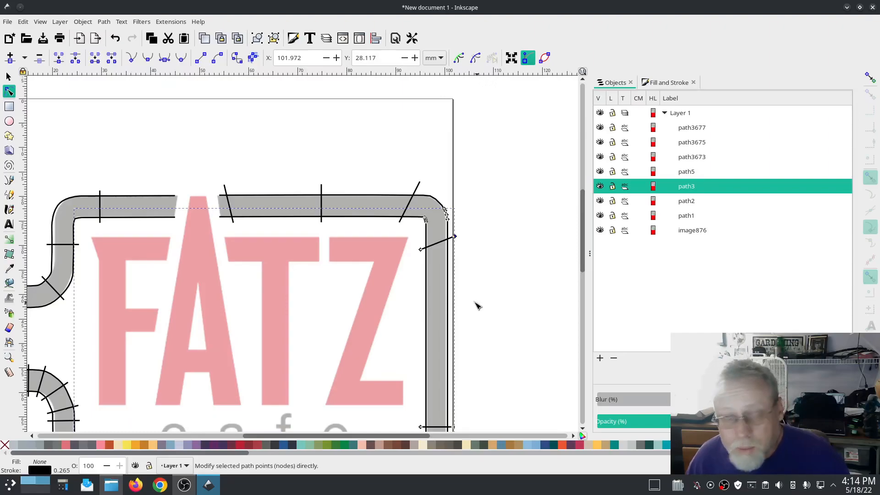
# Simplify all the border rails and rungs together, leaving out the traced image.
pyautogui.scroll(-3, 481, 290)
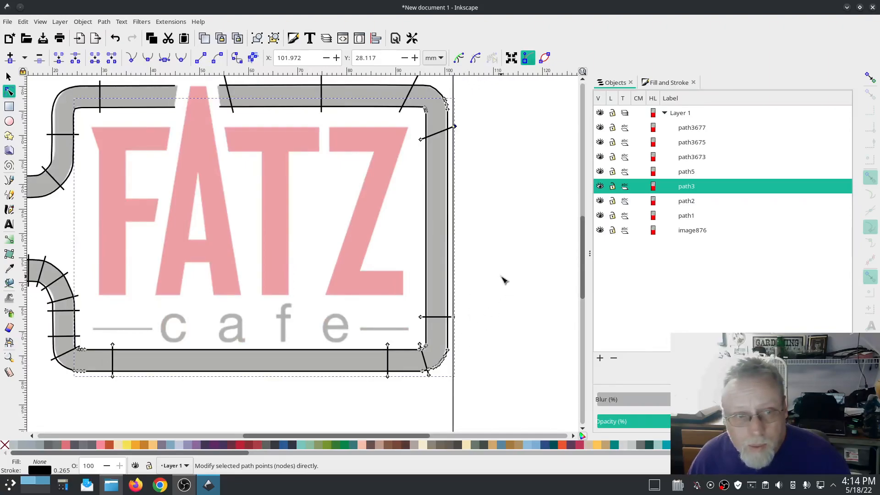
pyautogui.moveTo(258, 410); pyautogui.dragTo(407, 379)
pyautogui.click(202, 293)
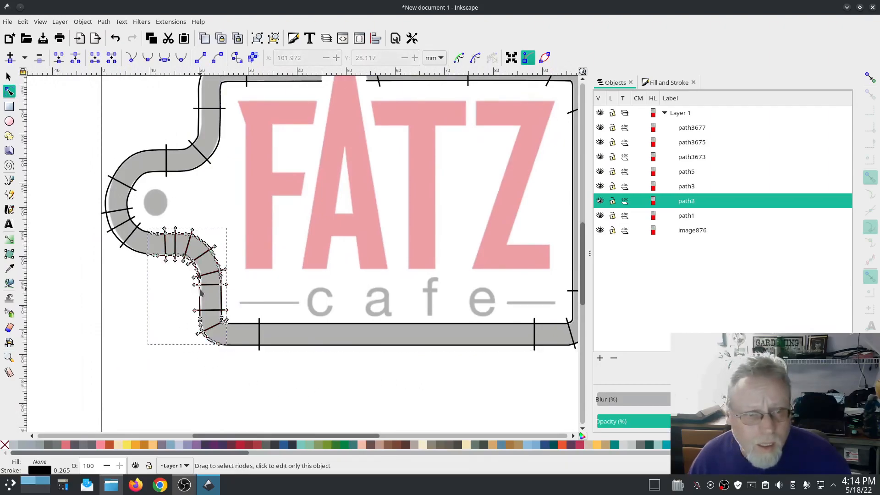
pyautogui.click(133, 235)
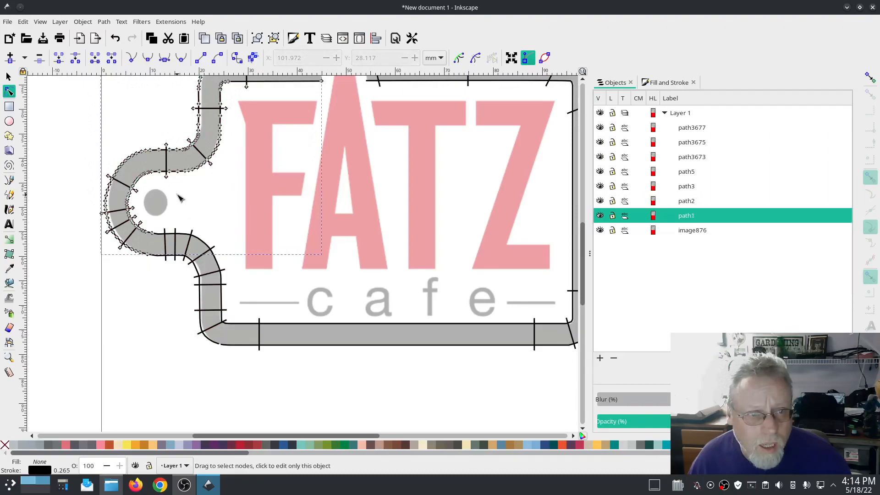
pyautogui.scroll(3, 193, 204)
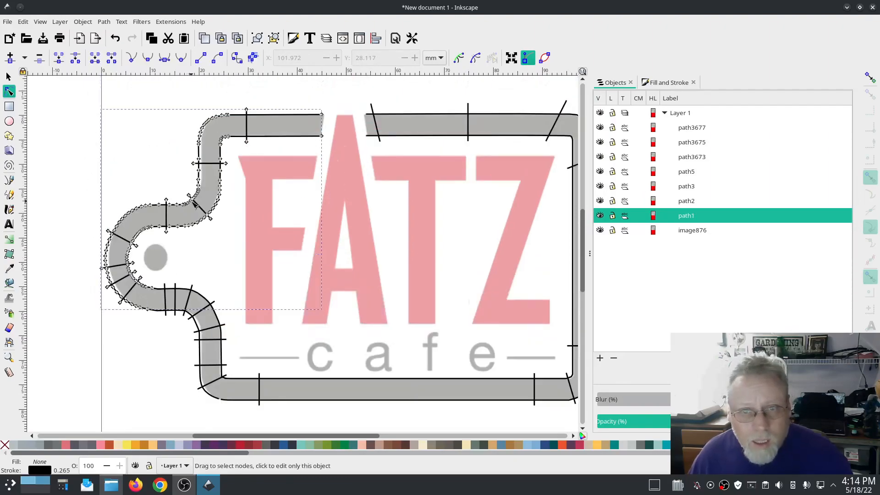
pyautogui.keyDown('shift'); pyautogui.click(690, 129); pyautogui.keyUp('shift')
pyautogui.click(22, 22)
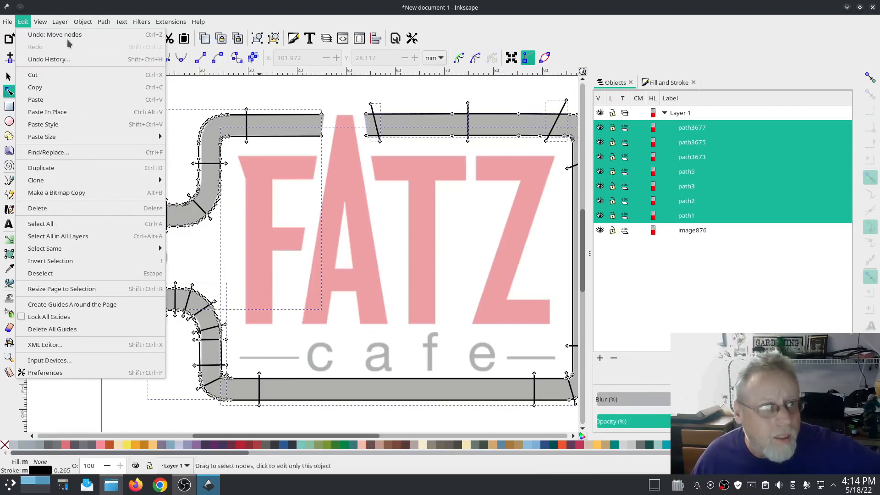
pyautogui.moveTo(104, 21)
pyautogui.click(136, 248)
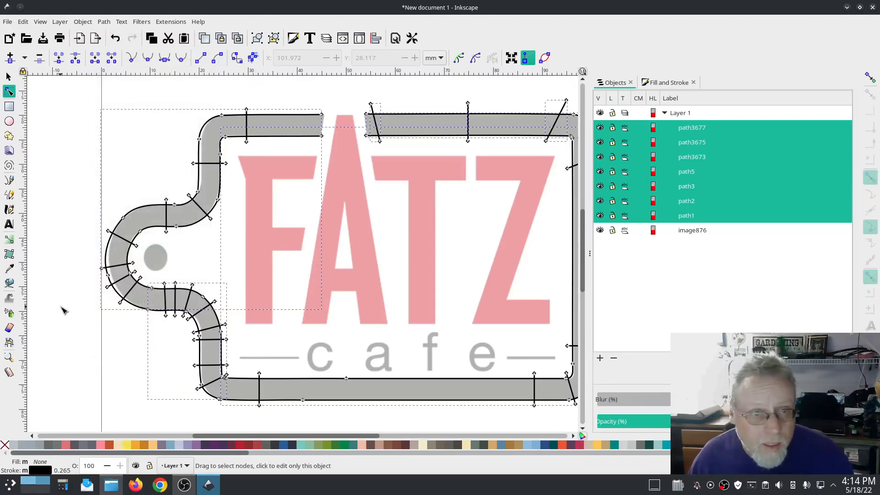
# Refine the outer and inner rail curves around the border's round hole end, and combine all border paths into one path.
pyautogui.keyDown('ctrl'); pyautogui.scroll(2, 63, 311); pyautogui.keyUp('ctrl')
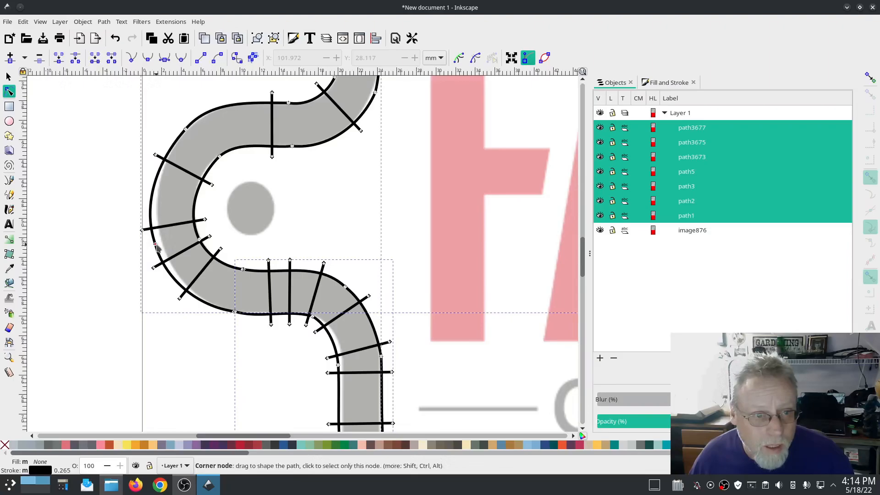
pyautogui.moveTo(155, 244); pyautogui.dragTo(159, 247)
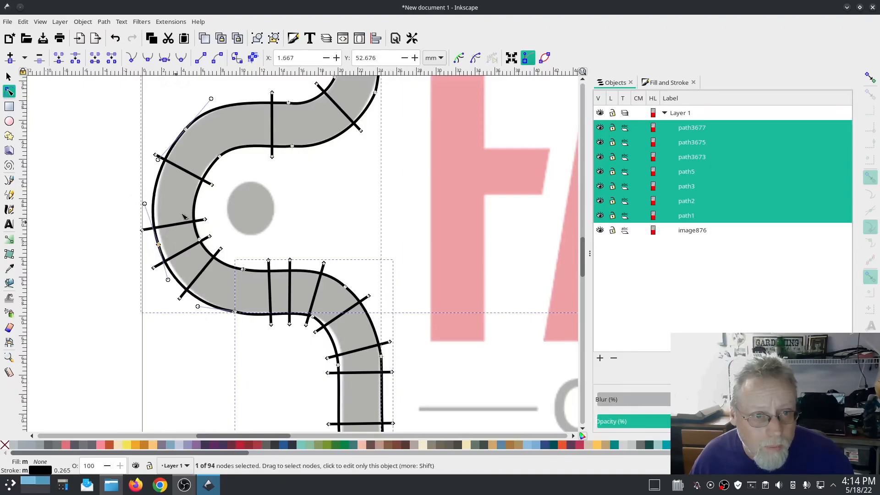
pyautogui.click(219, 158)
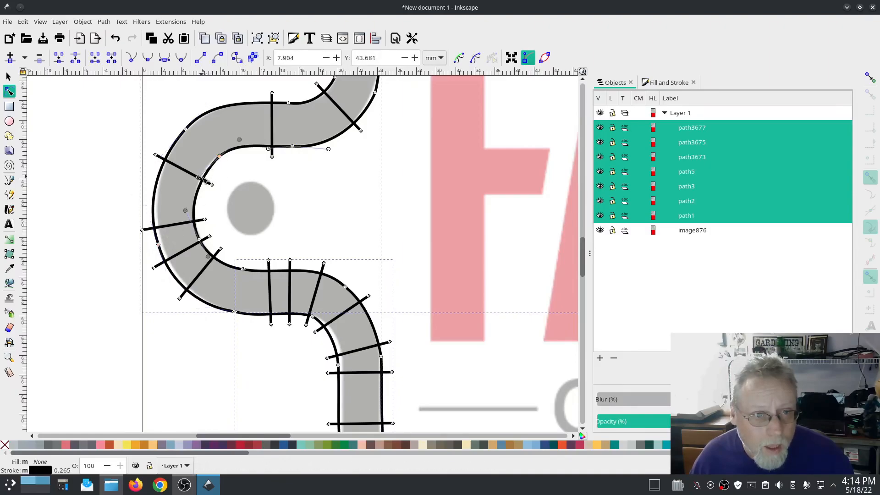
pyautogui.moveTo(198, 178); pyautogui.dragTo(197, 174)
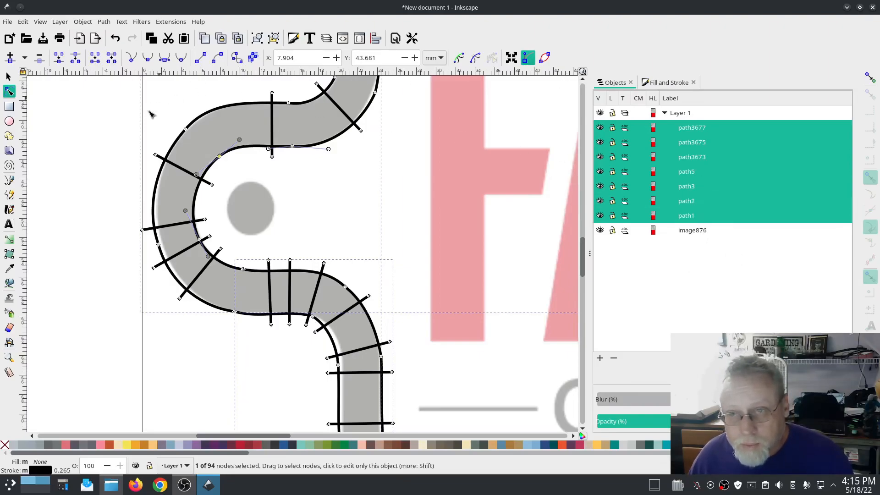
pyautogui.click(102, 22)
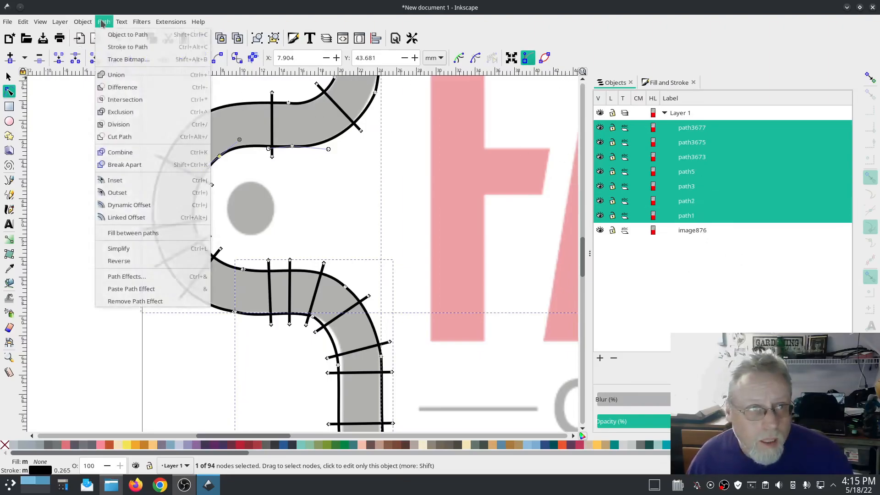
pyautogui.click(143, 153)
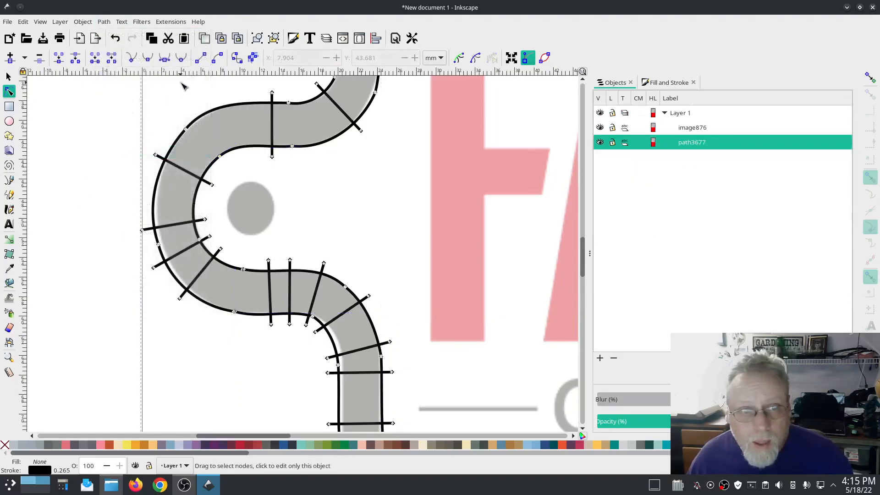
# Try the combined border as a custom satin column in Ink/Stitch Params, check its stitch preview, and close the dialog without applying.
pyautogui.click(171, 22)
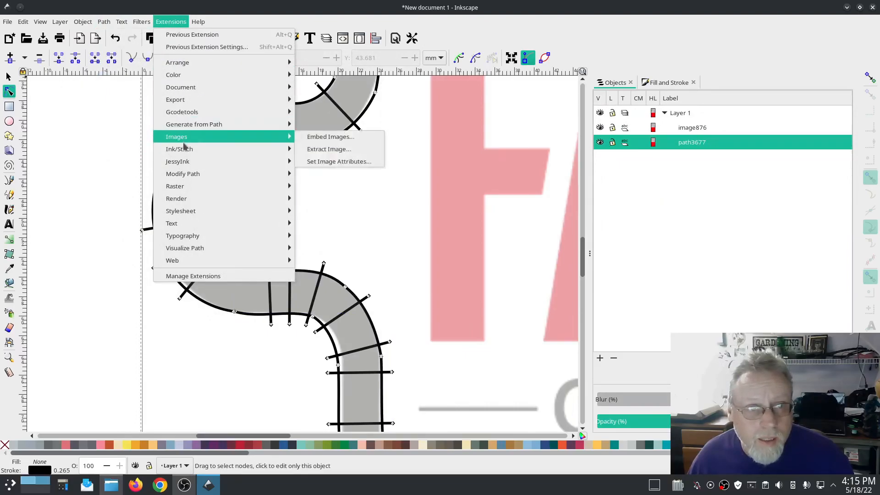
pyautogui.moveTo(184, 147)
pyautogui.click(360, 224)
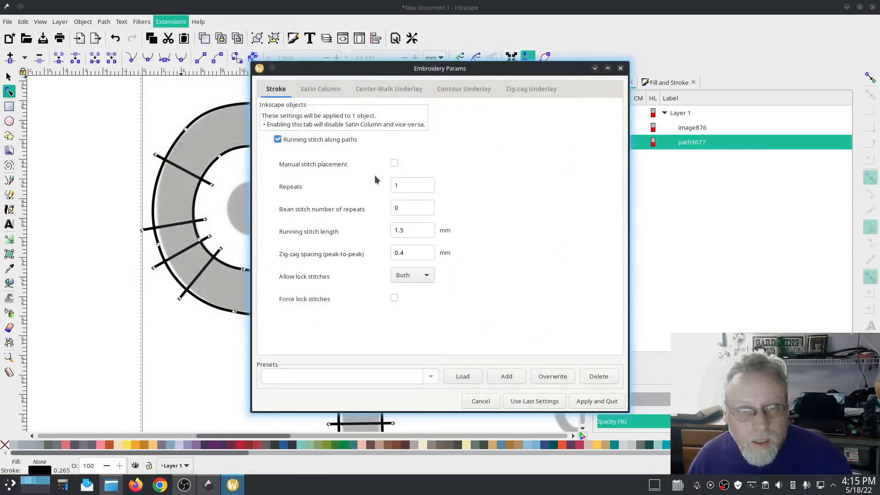
pyautogui.click(535, 468)
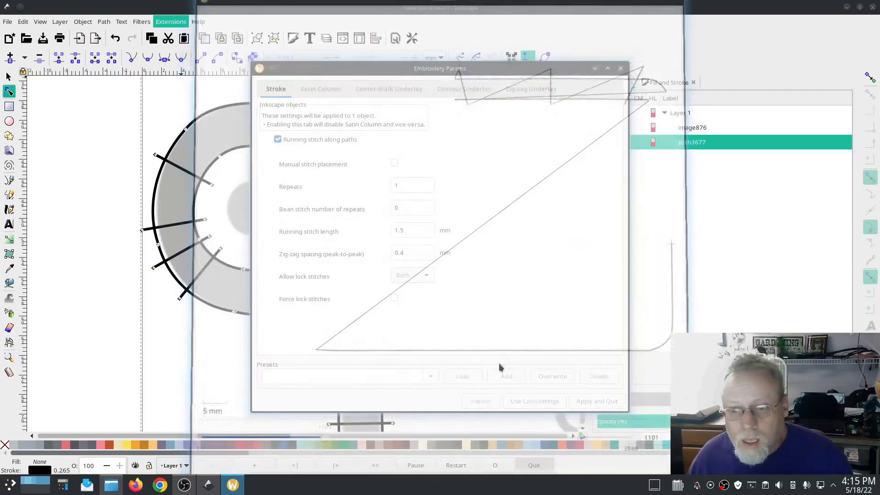
pyautogui.click(321, 89)
pyautogui.click(278, 148)
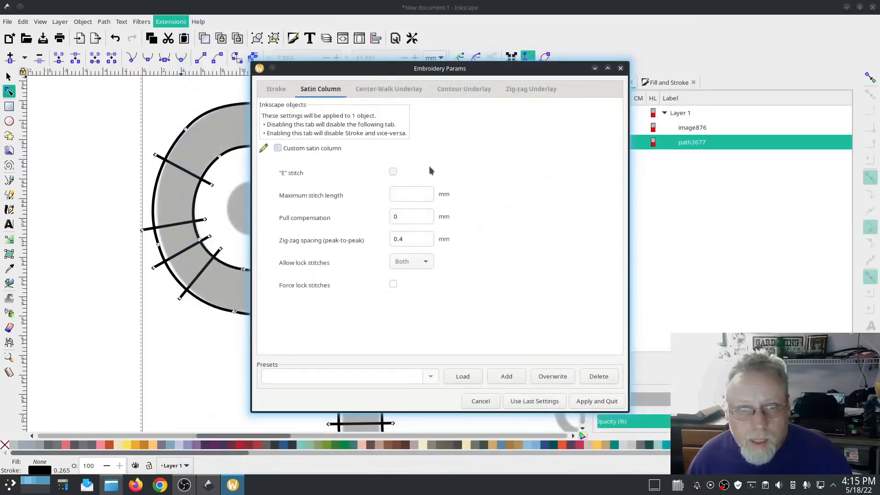
pyautogui.moveTo(491, 68); pyautogui.dragTo(181, 82)
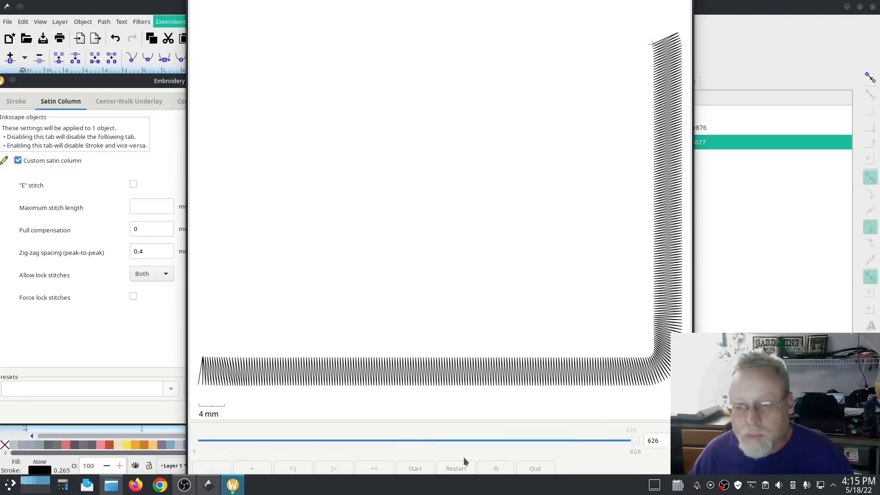
pyautogui.click(531, 469)
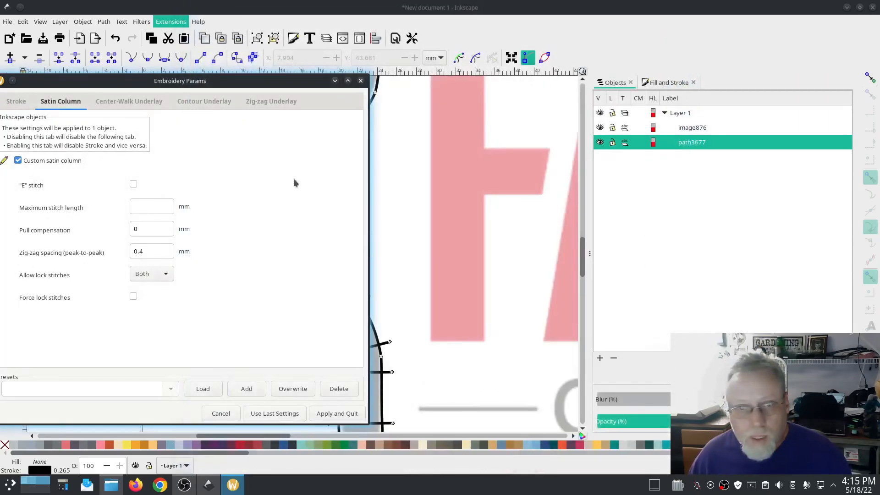
pyautogui.click(361, 81)
pyautogui.scroll(-2, 458, 312)
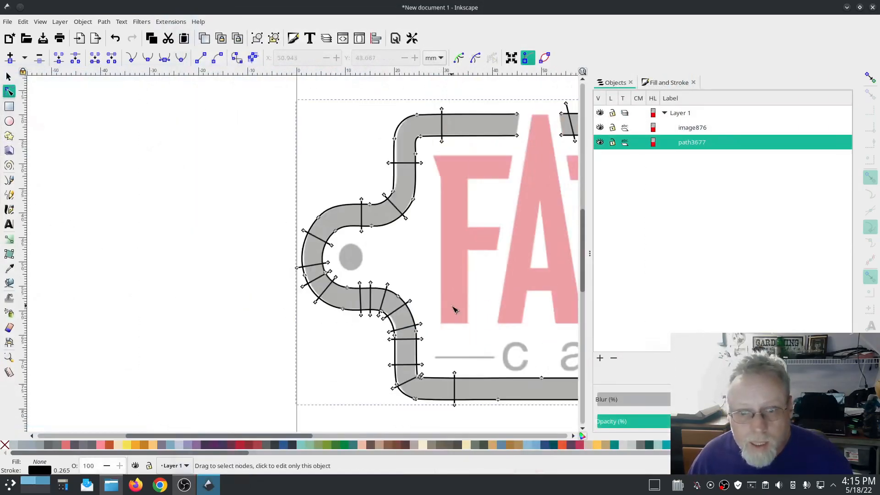
pyautogui.scroll(-1, 454, 311)
pyautogui.moveTo(532, 394); pyautogui.dragTo(334, 361)
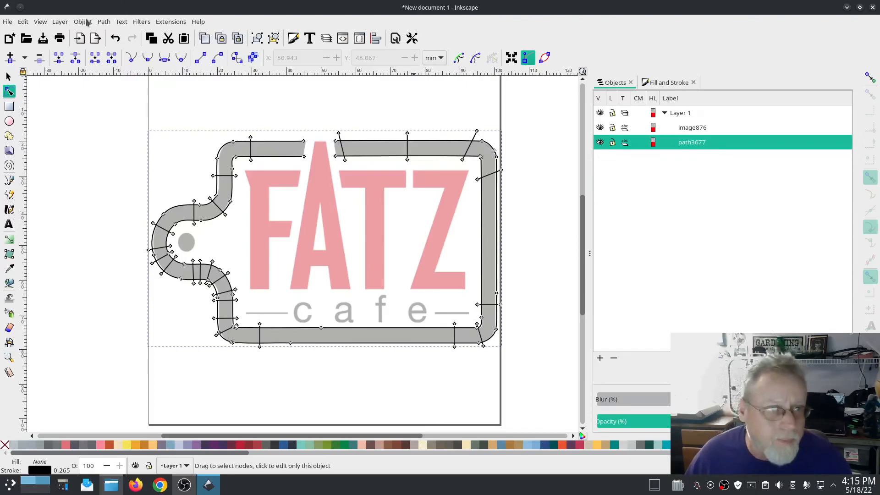
# Undo the border combine and fit path1's rail ends to the slanted gap beside the letter A, outer end at about X 45.6 mm, Y 19.8 mm.
pyautogui.hotkey('ctrl', 'z')
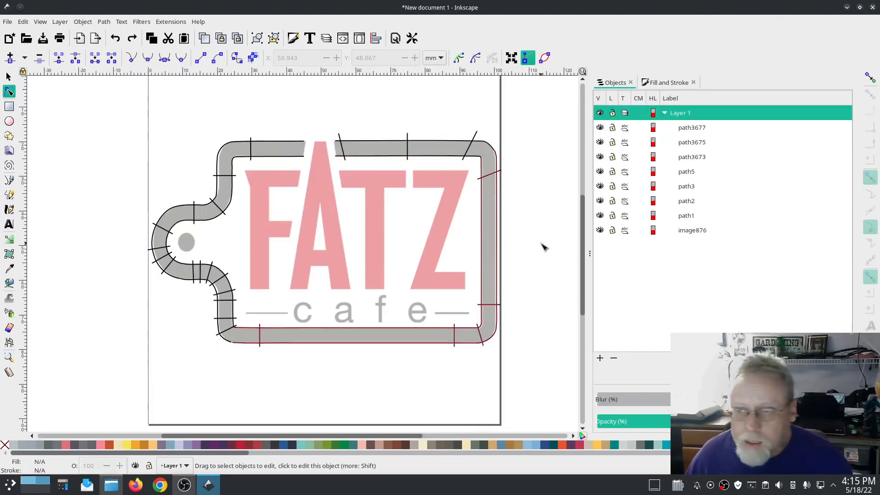
pyautogui.click(693, 216)
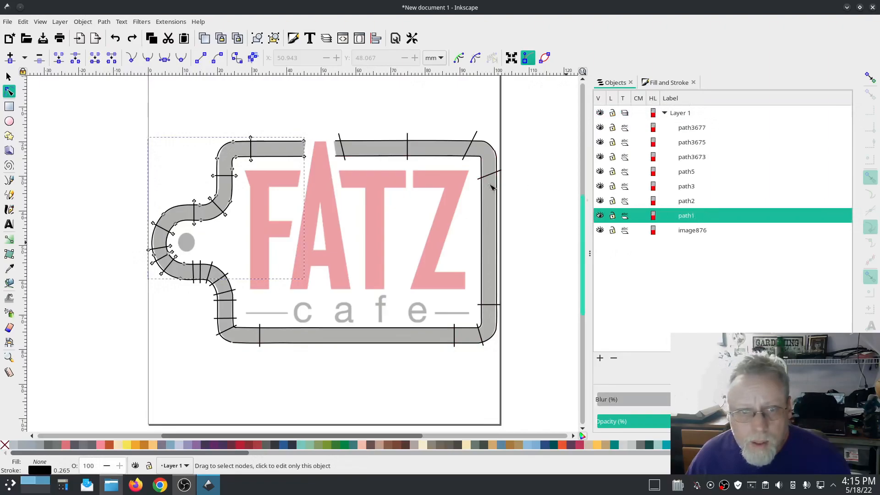
pyautogui.scroll(3, 257, 150)
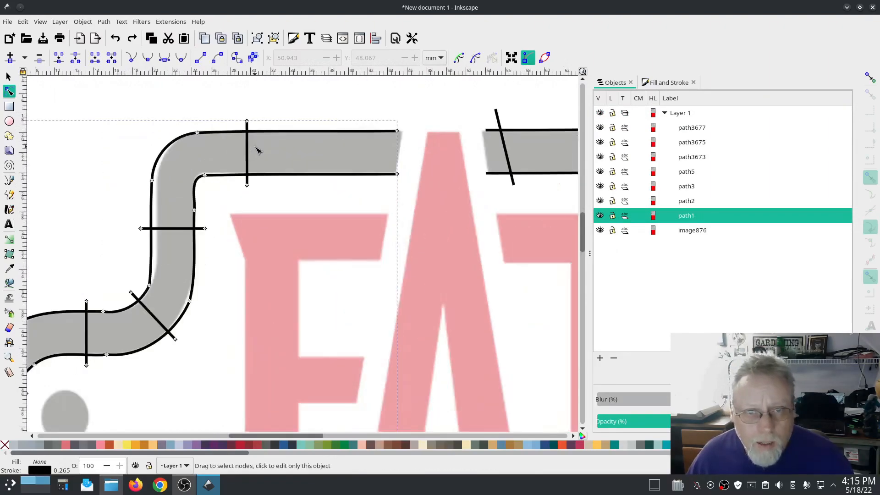
pyautogui.click(397, 132)
pyautogui.moveTo(398, 132); pyautogui.dragTo(404, 131)
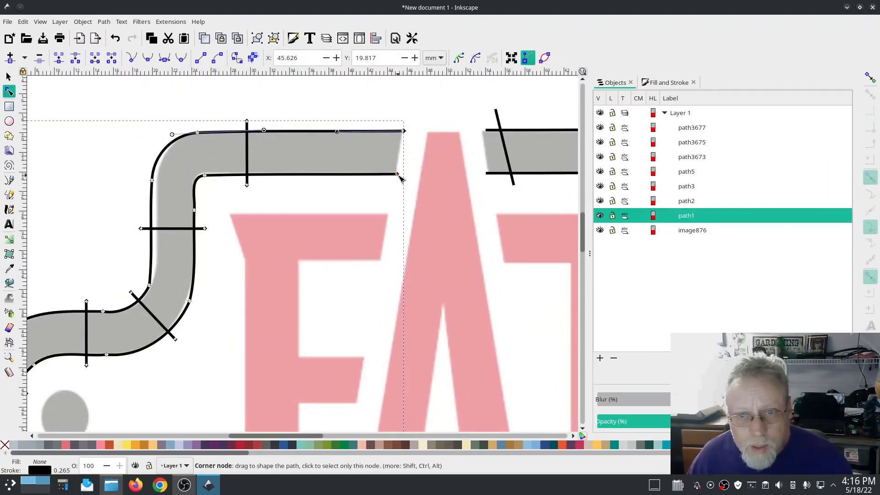
pyautogui.moveTo(397, 175); pyautogui.dragTo(394, 174)
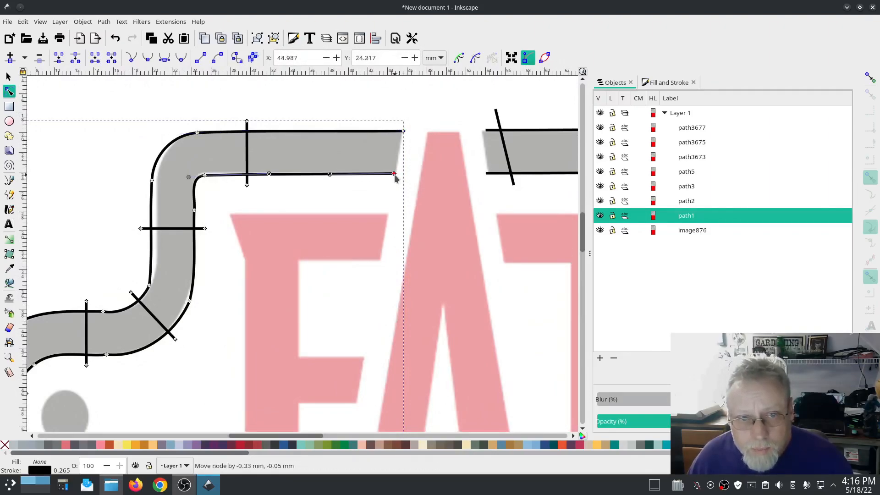
# Tilt the rungs flanking path1's upper corner, moving their outer ends to about X 27.4, Y 18.6 mm and X 18.8, Y 27.2 mm.
pyautogui.moveTo(246, 121); pyautogui.dragTo(226, 122)
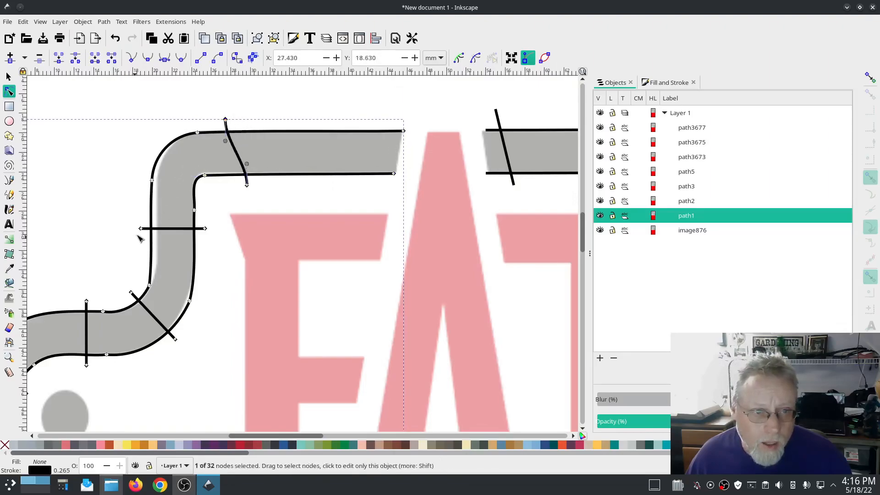
pyautogui.moveTo(140, 228); pyautogui.dragTo(142, 206)
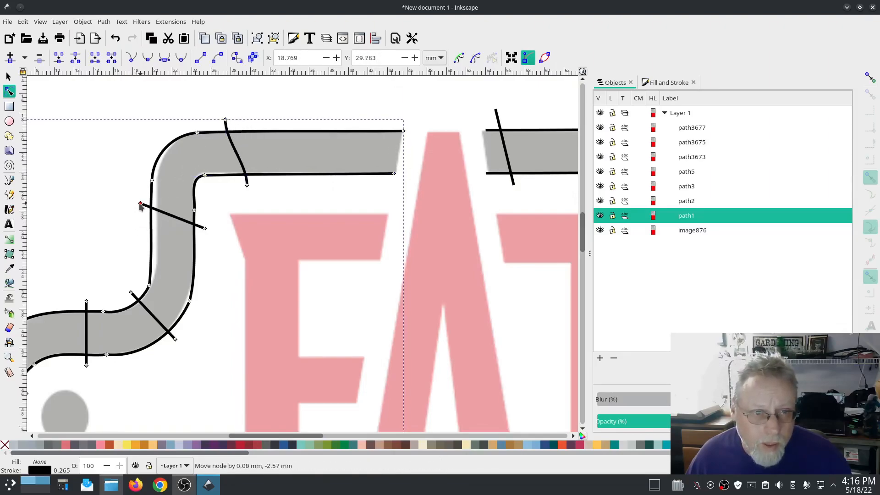
# Join the outer and inner rail ends of path1 and path2 where they meet below the round hole end.
pyautogui.moveTo(176, 368); pyautogui.dragTo(244, 171)
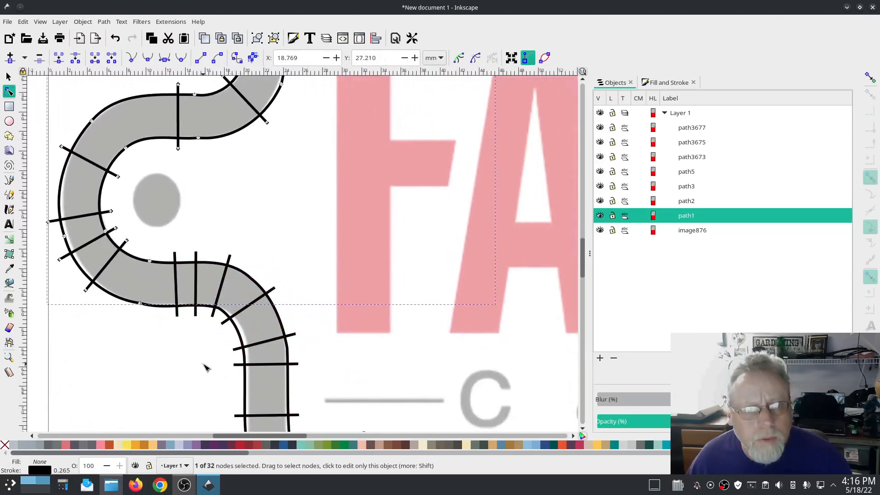
pyautogui.moveTo(202, 341); pyautogui.dragTo(291, 334)
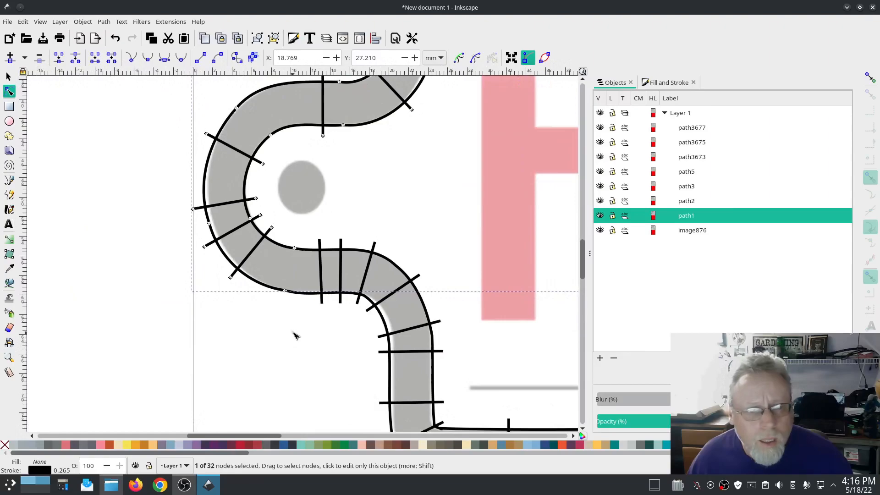
pyautogui.click(688, 202)
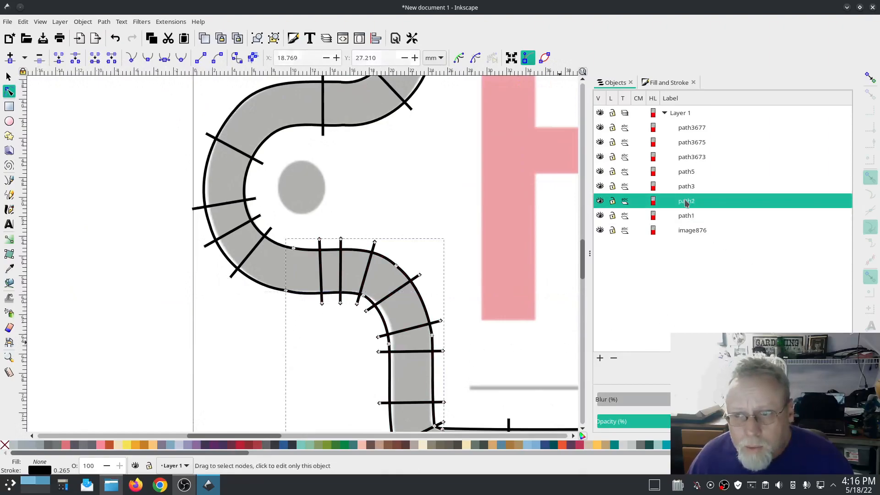
pyautogui.keyDown('shift'); pyautogui.click(690, 217); pyautogui.keyUp('shift')
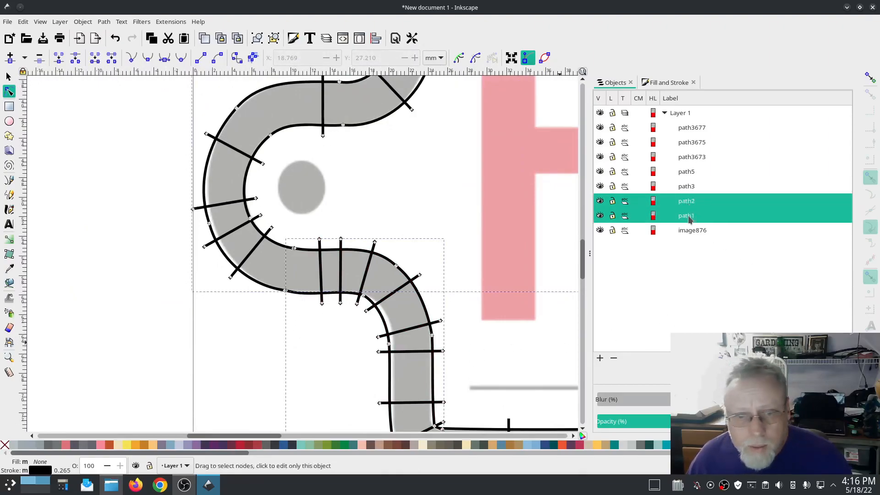
pyautogui.moveTo(287, 299); pyautogui.dragTo(275, 282)
pyautogui.click(59, 58)
pyautogui.moveTo(285, 224); pyautogui.dragTo(305, 265)
pyautogui.click(59, 58)
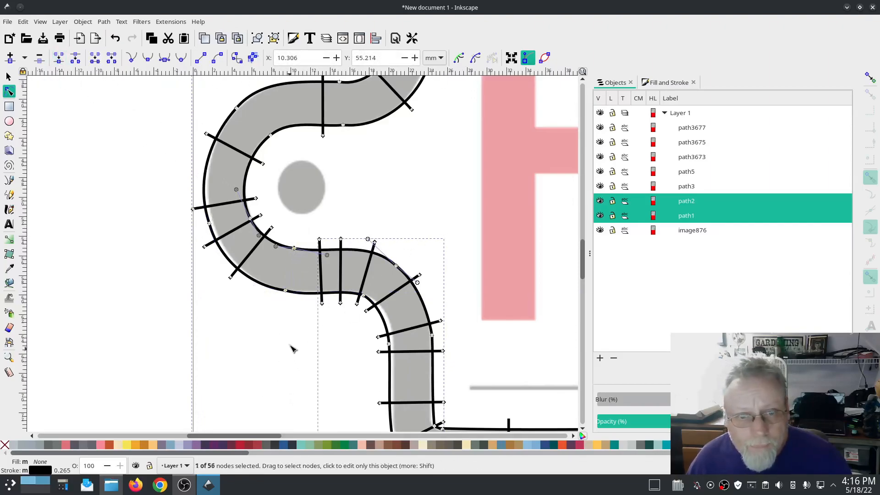
# Join the outer rail ends of path1 and path3 into one node at the border's lower corner nearest the hole end.
pyautogui.scroll(-3, 289, 343)
pyautogui.hscroll(4, 290, 343)
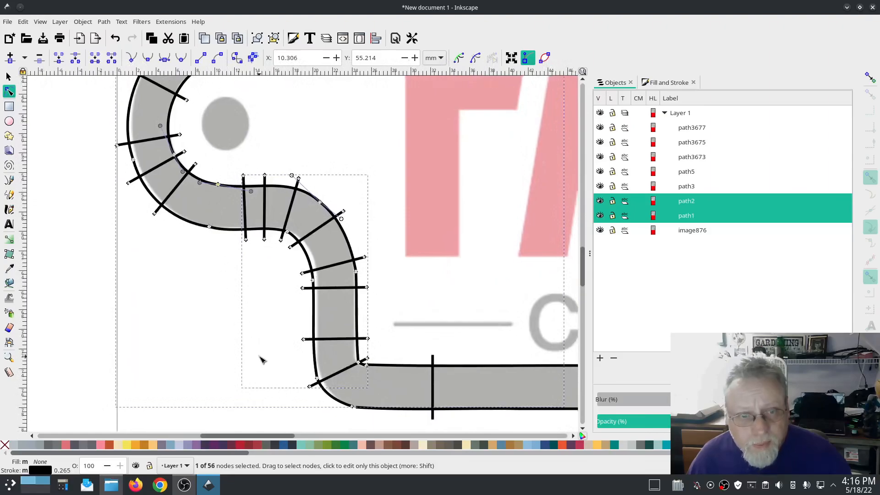
pyautogui.click(685, 206)
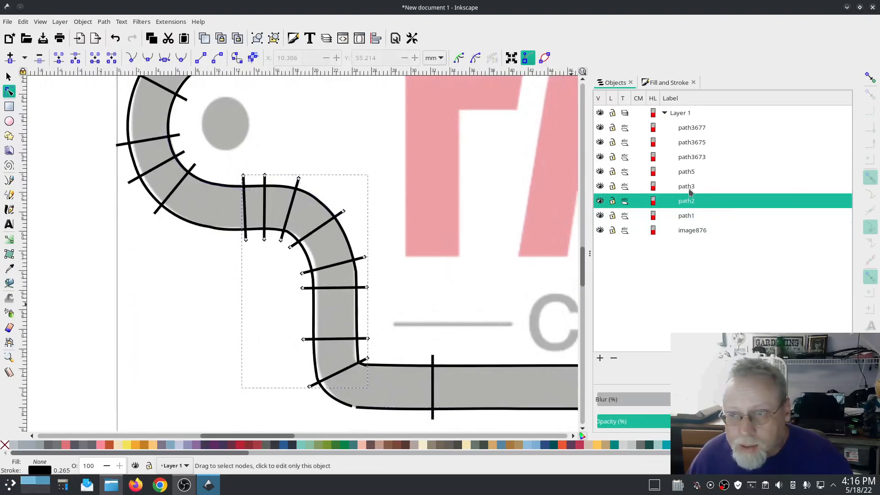
pyautogui.click(690, 186)
pyautogui.moveTo(247, 344)
pyautogui.mouseDown()
pyautogui.moveTo(193, 183)
pyautogui.moveTo(318, 234)
pyautogui.moveTo(307, 332)
pyautogui.moveTo(302, 279)
pyautogui.mouseUp()
pyautogui.scroll(-2, 320, 347)
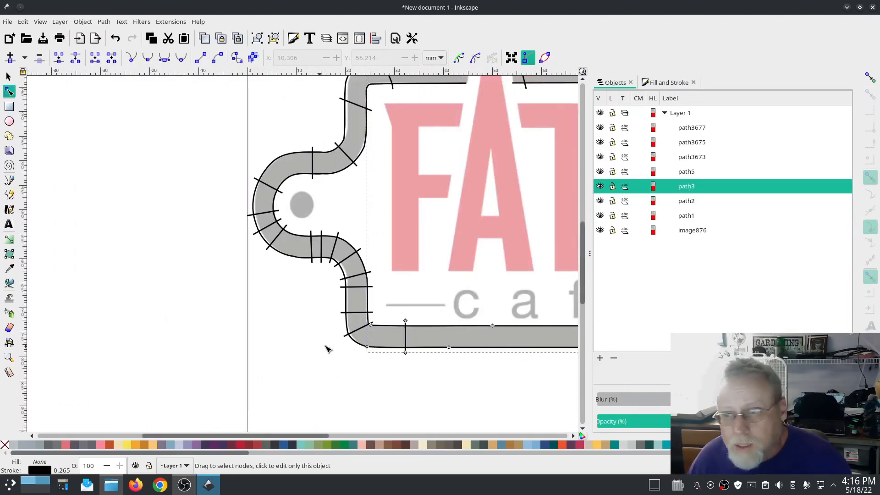
pyautogui.click(682, 202)
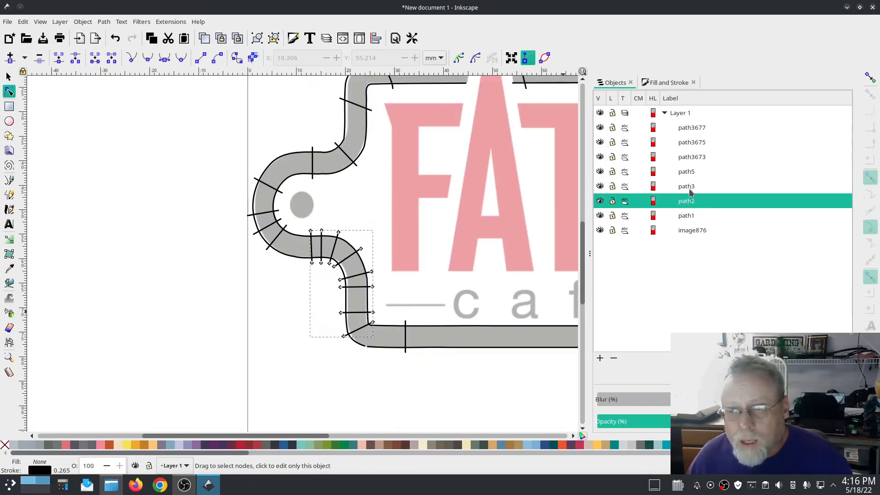
pyautogui.keyDown('shift'); pyautogui.click(691, 193); pyautogui.keyUp('shift')
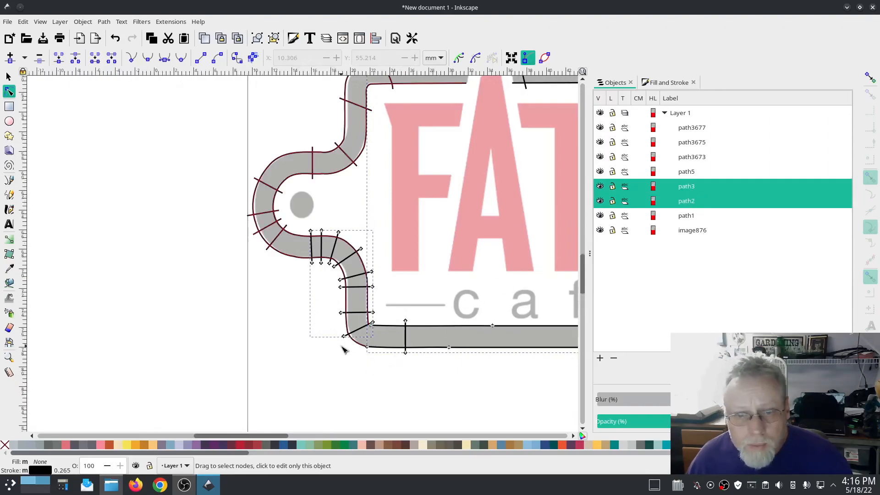
pyautogui.keyDown('ctrl'); pyautogui.scroll(5, 345, 351); pyautogui.keyUp('ctrl')
pyautogui.moveTo(464, 364); pyautogui.dragTo(302, 289)
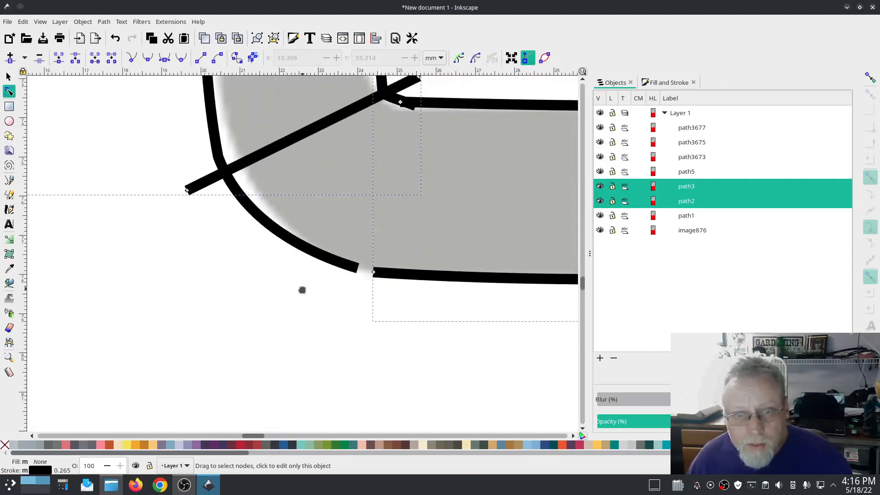
pyautogui.click(308, 254)
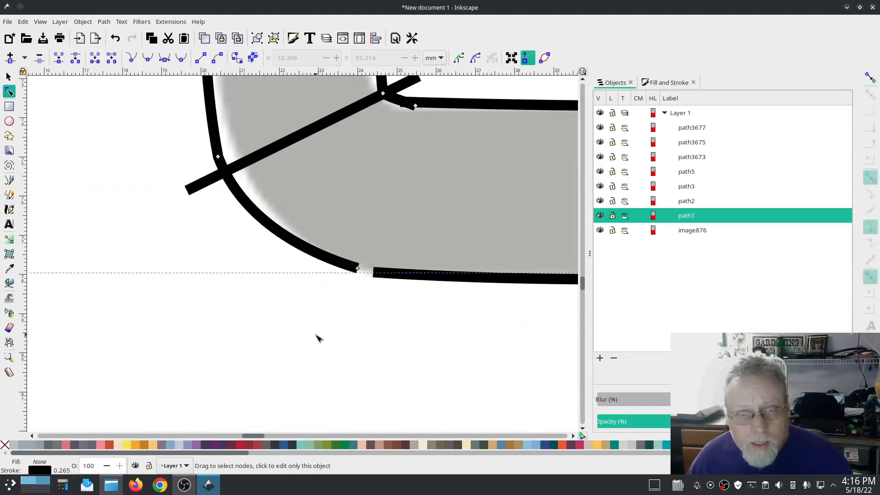
pyautogui.keyDown('ctrl'); pyautogui.scroll(-6, 320, 338); pyautogui.keyUp('ctrl')
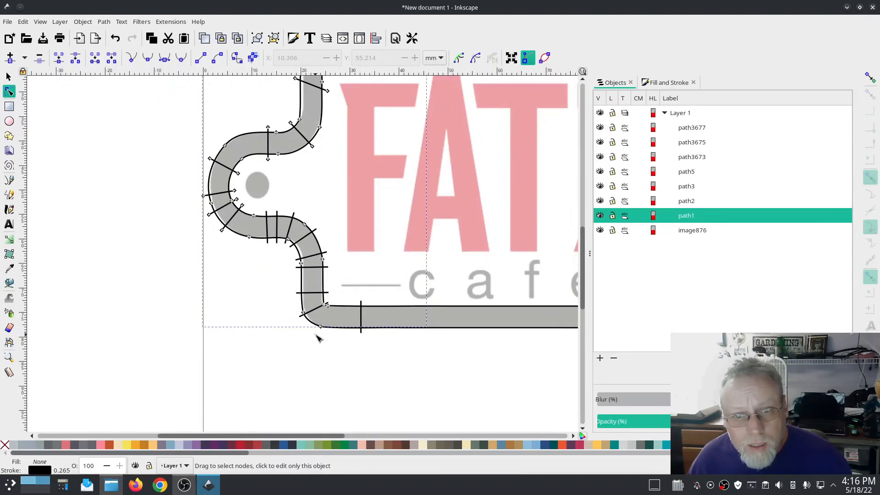
pyautogui.keyDown('shift'); pyautogui.click(453, 328); pyautogui.keyUp('shift')
pyautogui.scroll(6, 321, 349)
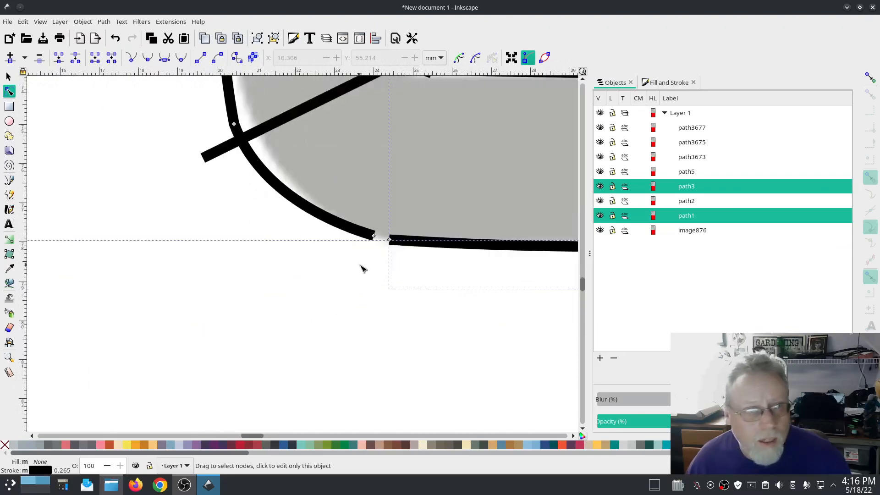
pyautogui.moveTo(414, 270); pyautogui.dragTo(354, 217)
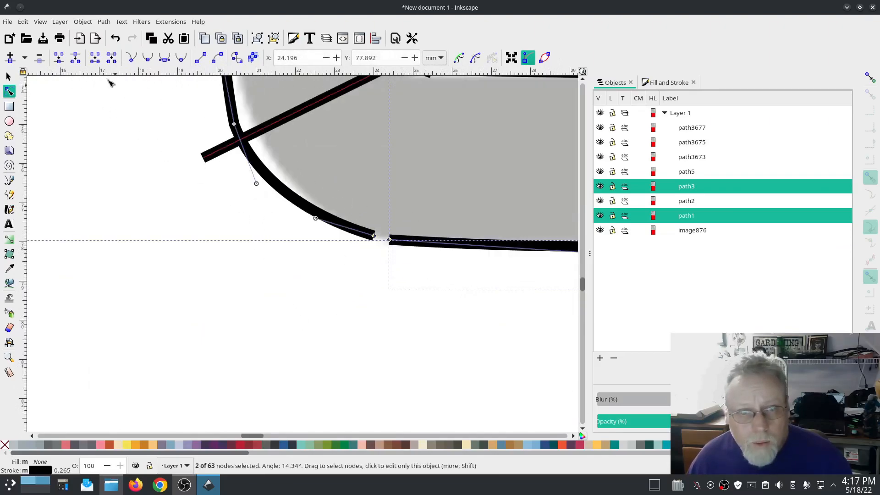
pyautogui.click(59, 58)
# Join the inner rail ends of path1 and path3 at the same corner and move the merged node to about X 25.2 mm, Y 73.7 mm.
pyautogui.moveTo(400, 144); pyautogui.dragTo(310, 233)
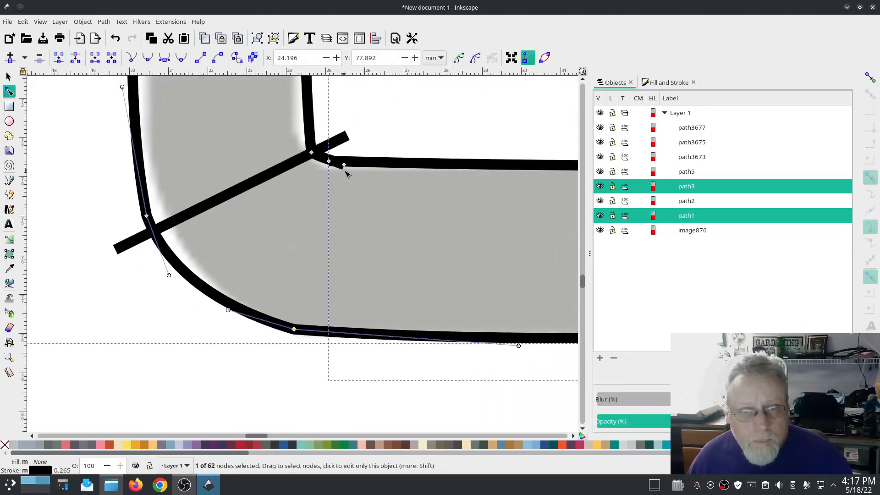
pyautogui.moveTo(359, 185); pyautogui.dragTo(293, 134)
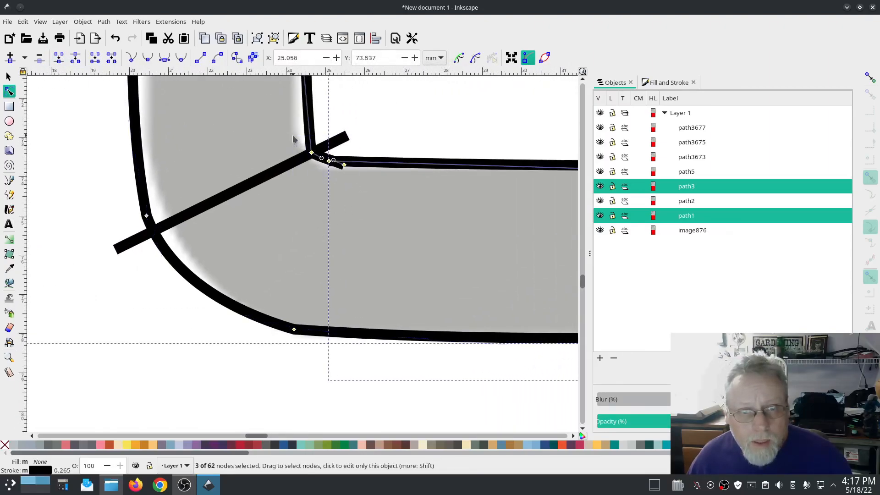
pyautogui.click(60, 57)
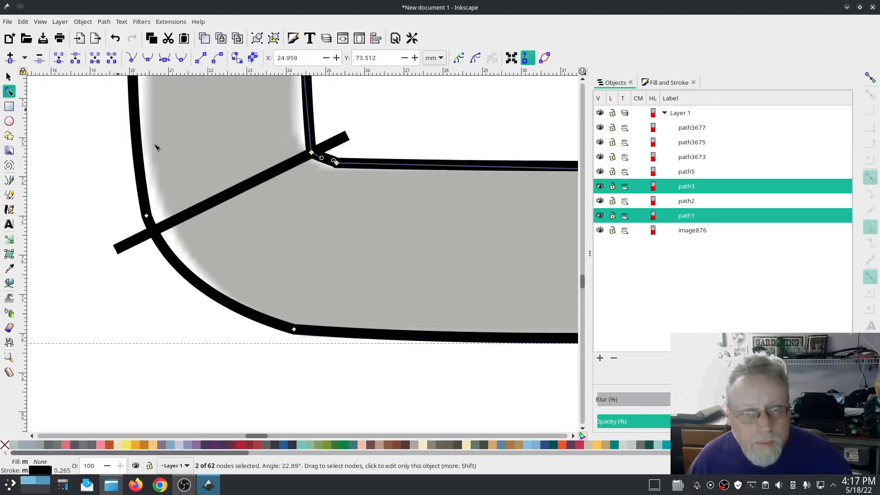
pyautogui.click(312, 153)
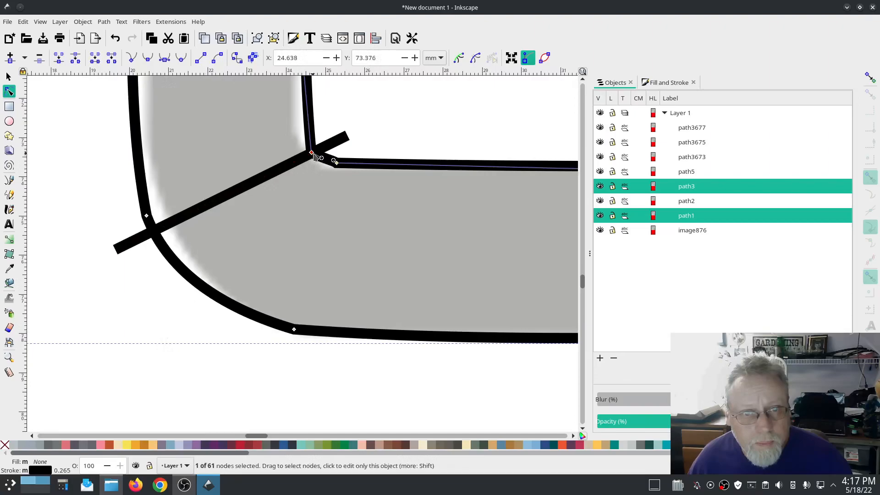
pyautogui.moveTo(336, 163); pyautogui.dragTo(335, 168)
# Examine which border rails and rungs belong to path1, path2 and path3 by selecting each path in turn.
pyautogui.click(286, 168)
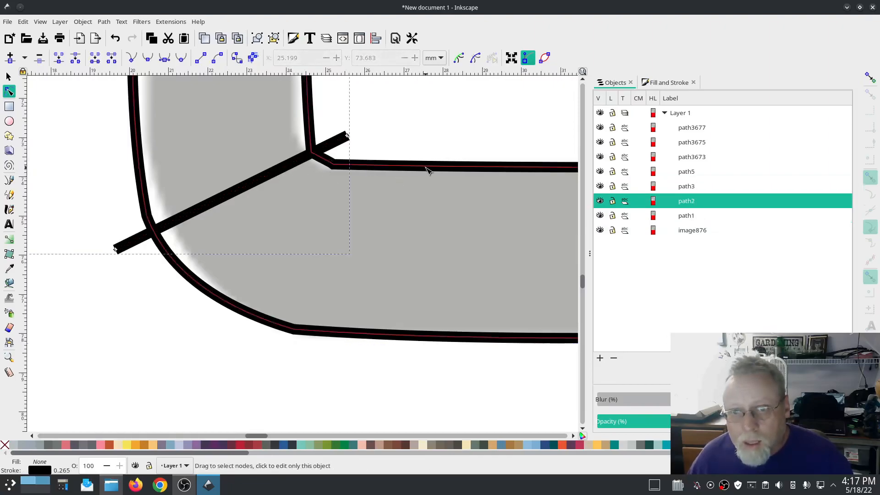
pyautogui.scroll(-4, 452, 379)
pyautogui.moveTo(492, 397); pyautogui.dragTo(85, 304)
pyautogui.click(679, 188)
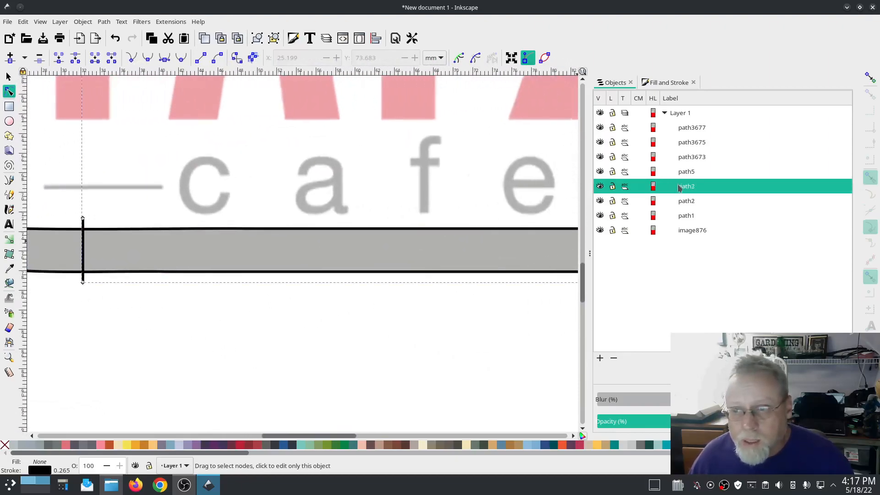
pyautogui.scroll(-4, 456, 346)
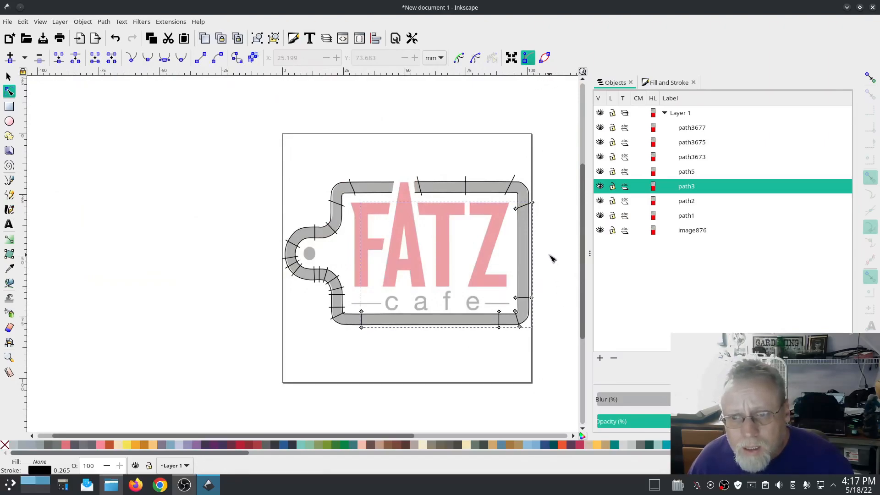
pyautogui.click(692, 203)
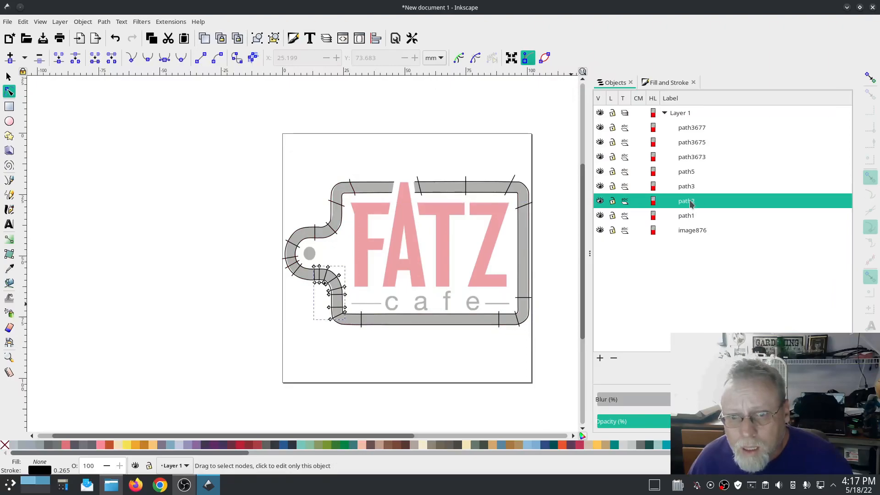
pyautogui.click(690, 189)
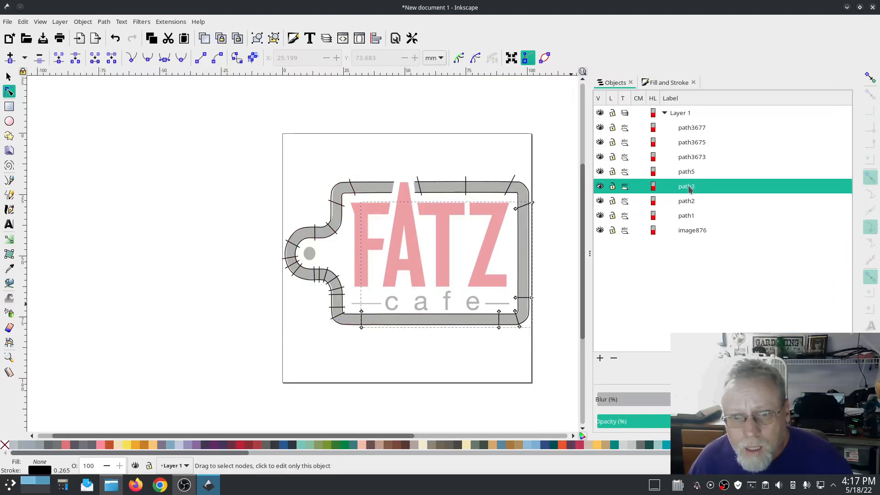
pyautogui.click(349, 327)
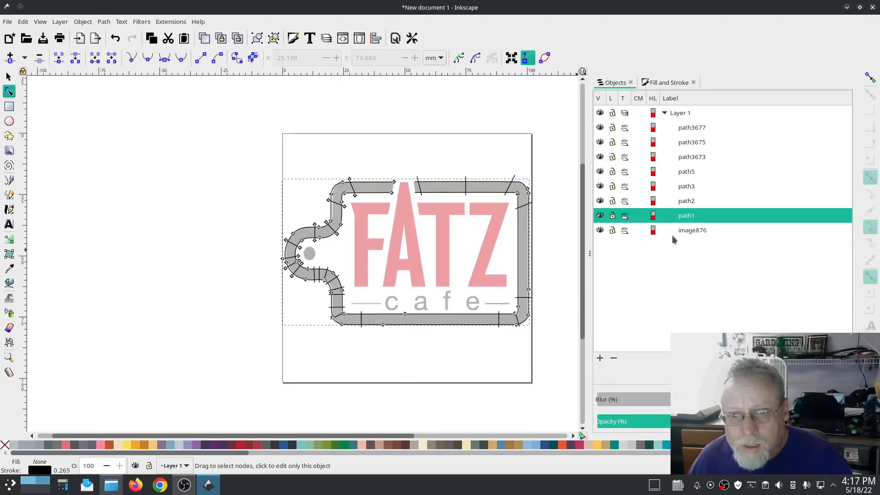
pyautogui.click(688, 202)
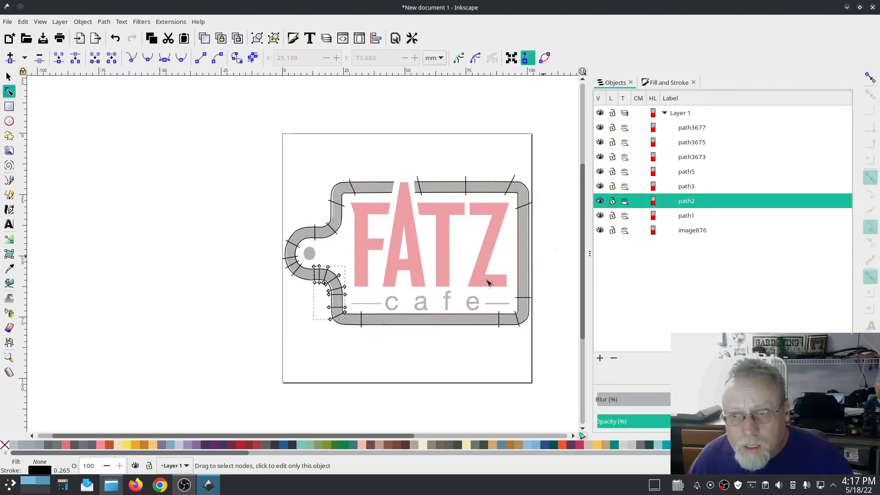
pyautogui.click(371, 320)
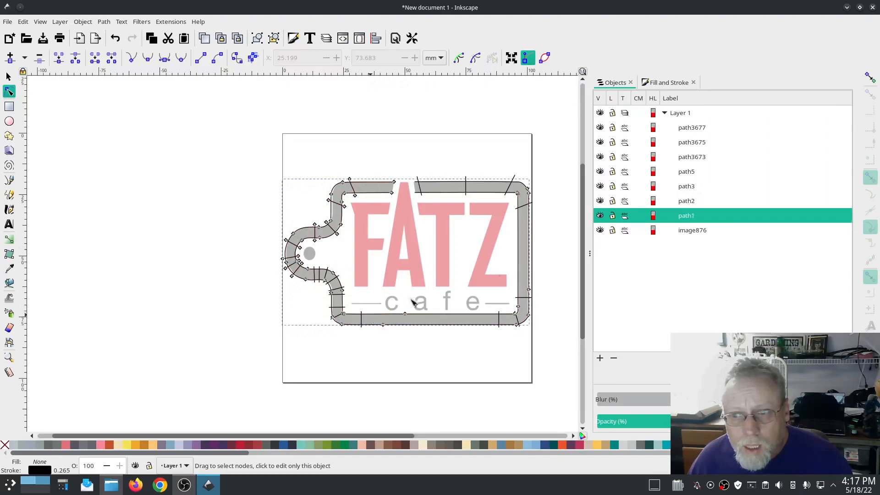
pyautogui.click(691, 202)
pyautogui.click(690, 187)
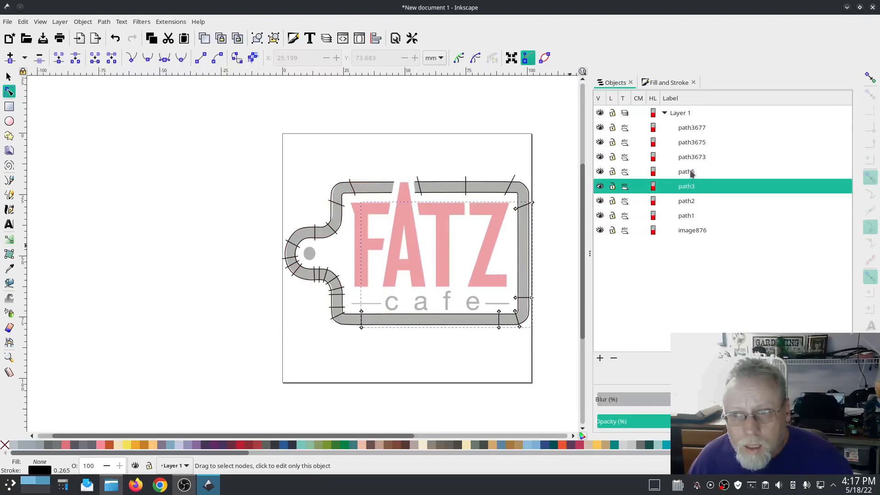
# Join the outer rail ends of path5 and path1 at the border's corner above and beyond the letter Z.
pyautogui.click(693, 173)
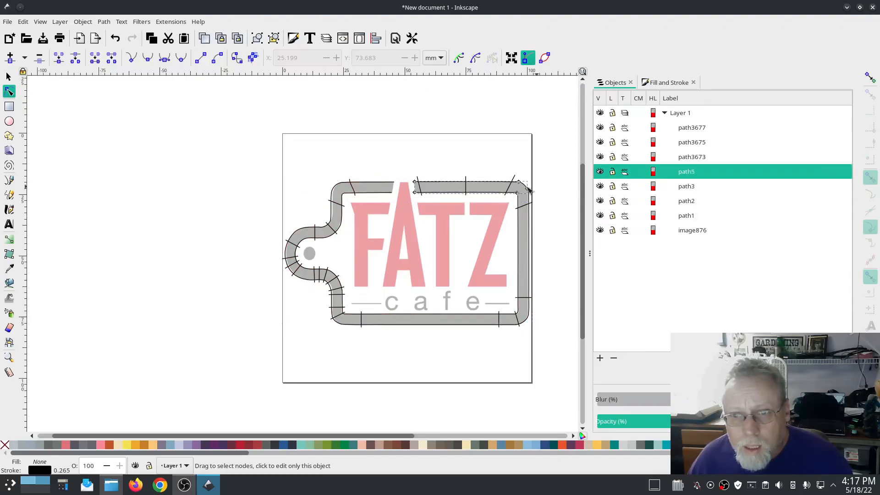
pyautogui.keyDown('ctrl'); pyautogui.scroll(5, 537, 190); pyautogui.keyUp('ctrl')
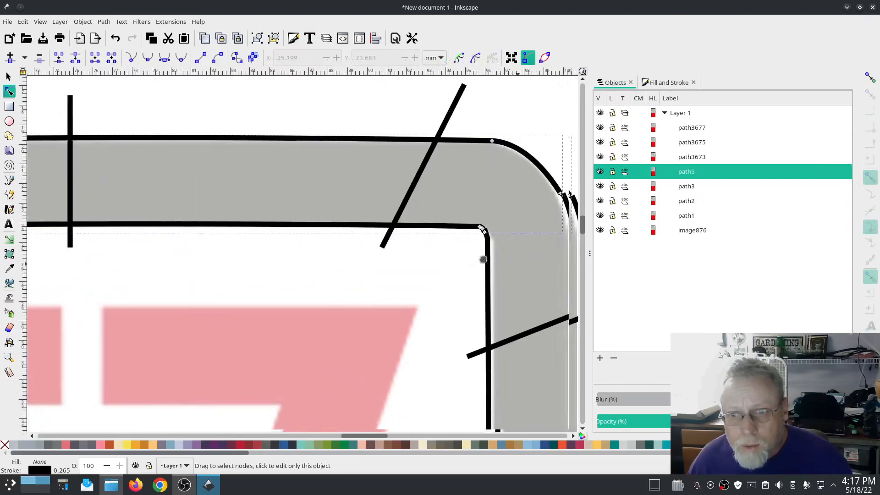
pyautogui.hscroll(8, 570, 193)
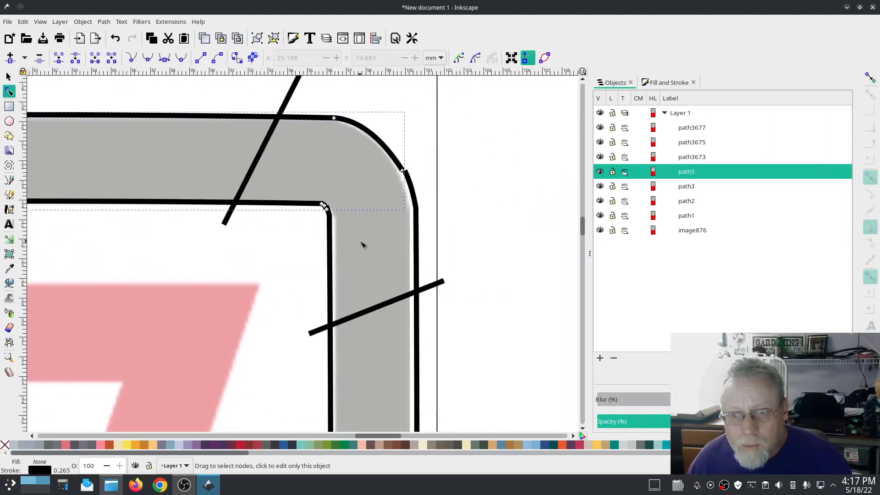
pyautogui.keyDown('shift'); pyautogui.click(420, 214); pyautogui.keyUp('shift')
pyautogui.moveTo(393, 139); pyautogui.dragTo(411, 185)
pyautogui.click(57, 58)
# Join the inner rail ends of path5 and path1 at the same corner and undo the surplus second join.
pyautogui.moveTo(338, 222); pyautogui.dragTo(309, 191)
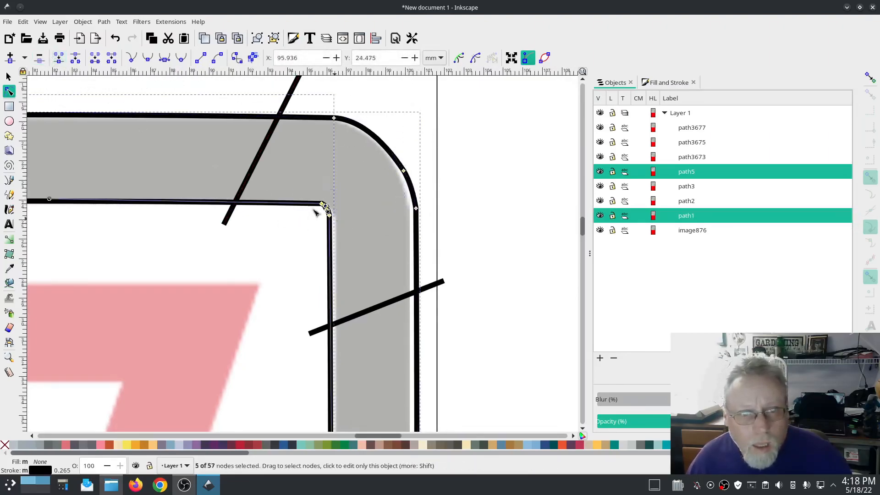
pyautogui.click(59, 58)
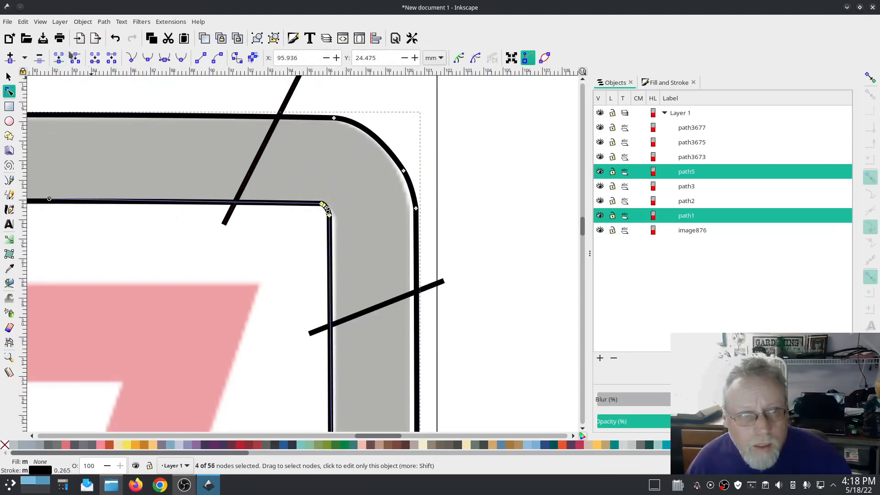
pyautogui.click(59, 57)
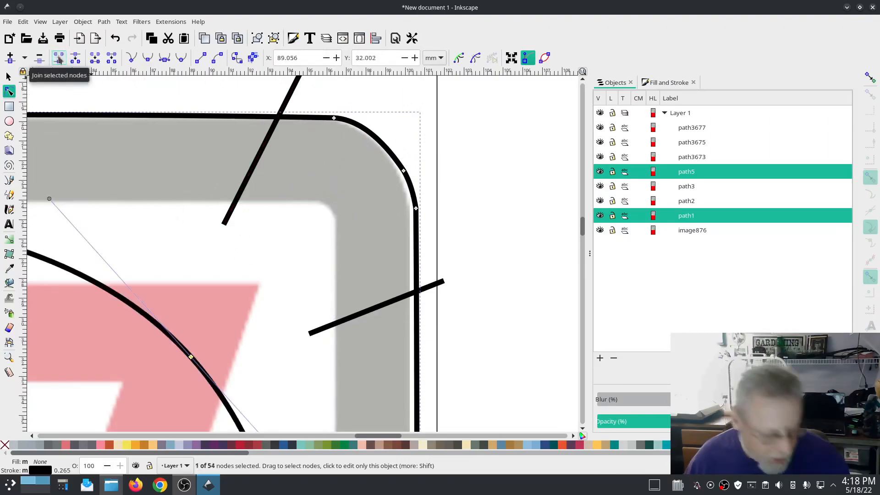
pyautogui.hotkey('ctrl', 'z')
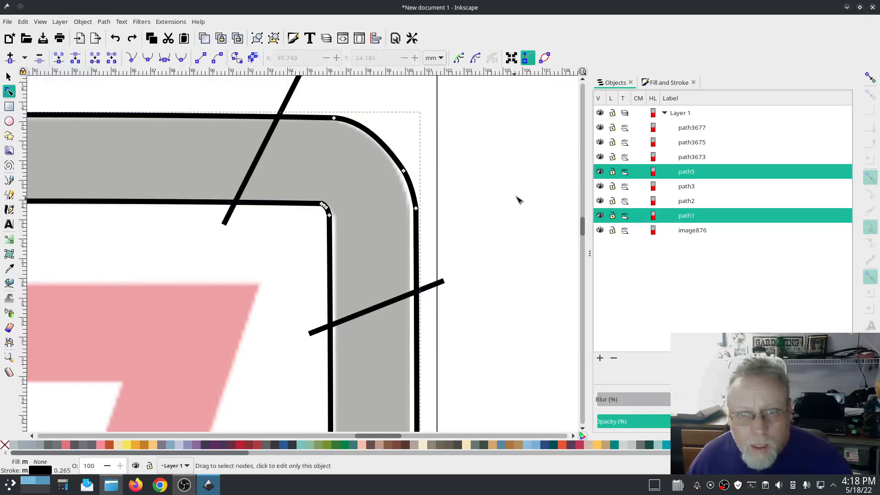
# Combine all border rails and rungs, from path1 through path3677, into a single path without the logo image.
pyautogui.scroll(-6, 525, 318)
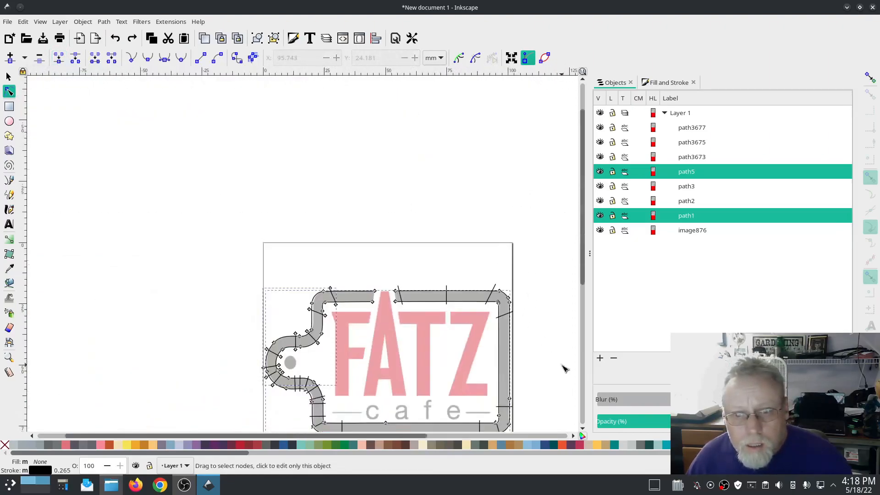
pyautogui.scroll(-6, 528, 257)
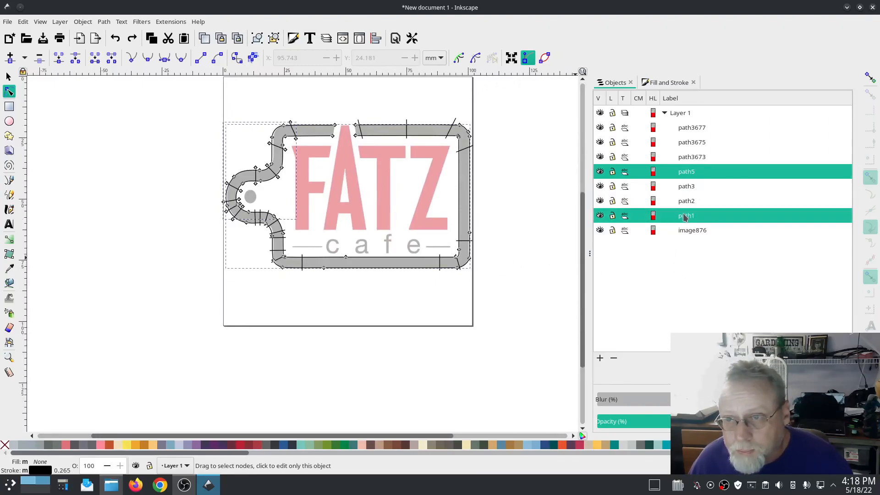
pyautogui.keyDown('ctrl'); pyautogui.click(686, 178); pyautogui.keyUp('ctrl')
pyautogui.keyDown('shift'); pyautogui.click(685, 128); pyautogui.keyUp('shift')
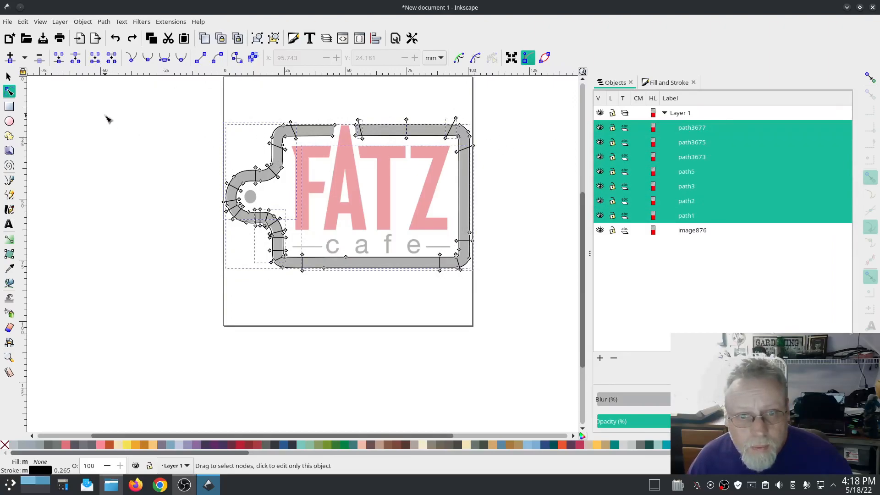
pyautogui.click(101, 23)
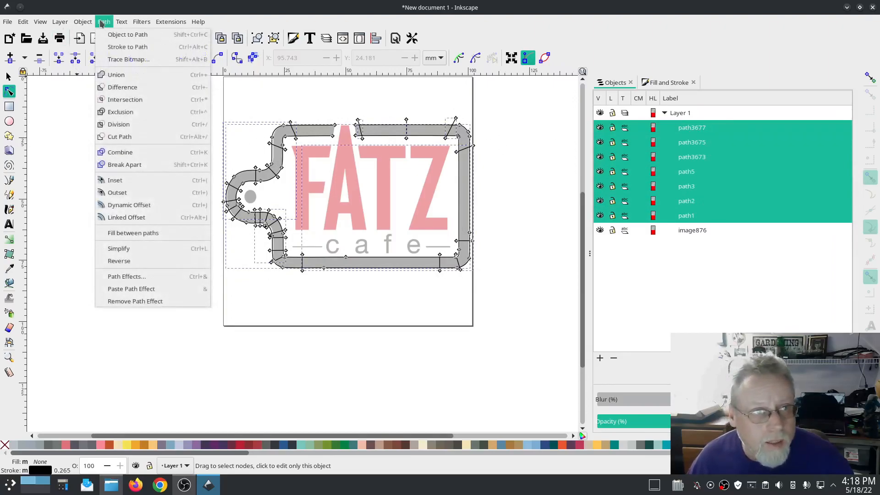
pyautogui.click(128, 155)
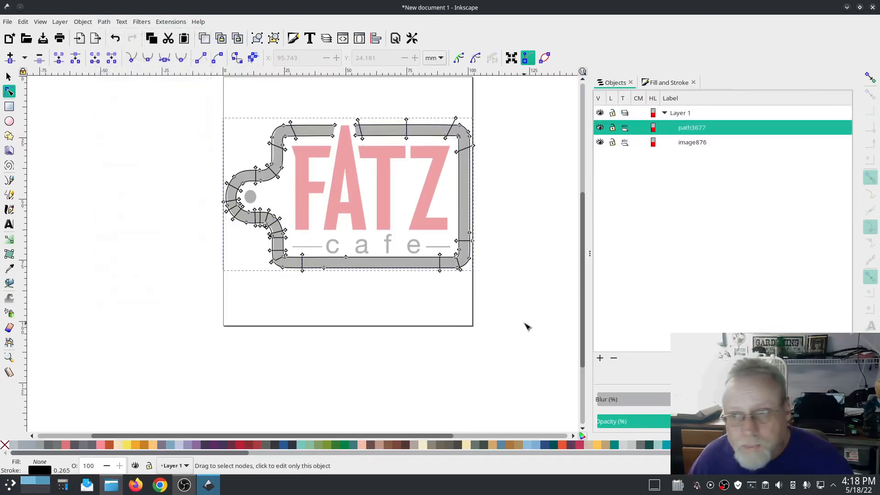
# Enable Custom satin column for the combined border in Ink/Stitch Params, check the stitch preview, and apply the settings.
pyautogui.click(178, 23)
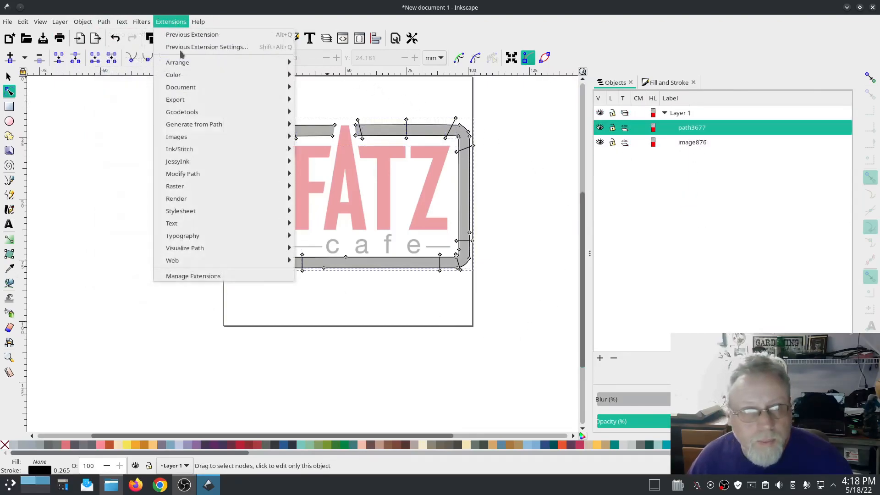
pyautogui.moveTo(200, 151)
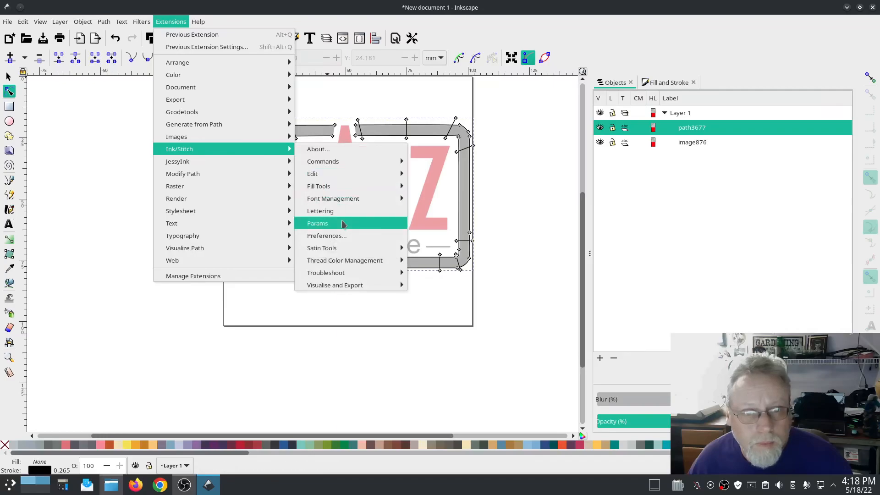
pyautogui.click(317, 223)
pyautogui.click(320, 89)
pyautogui.click(535, 469)
pyautogui.moveTo(363, 71)
pyautogui.mouseDown()
pyautogui.moveTo(136, 68)
pyautogui.moveTo(174, 67)
pyautogui.mouseUp()
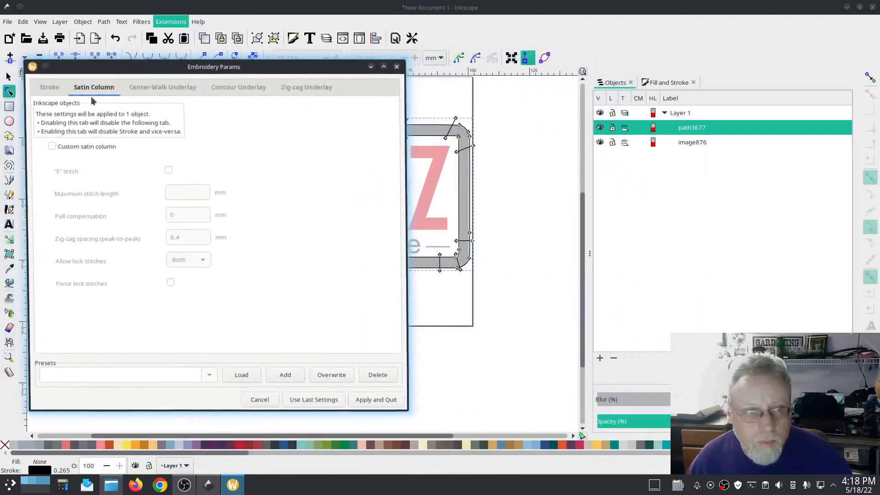
pyautogui.click(51, 146)
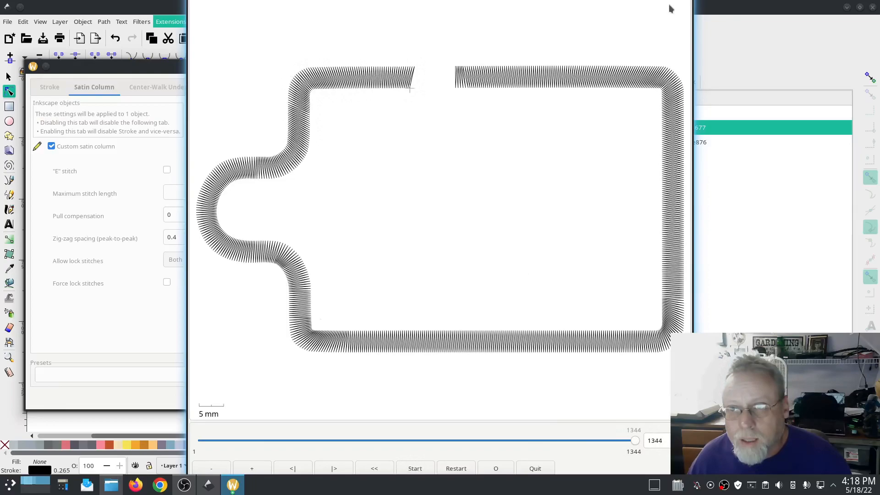
pyautogui.click(129, 316)
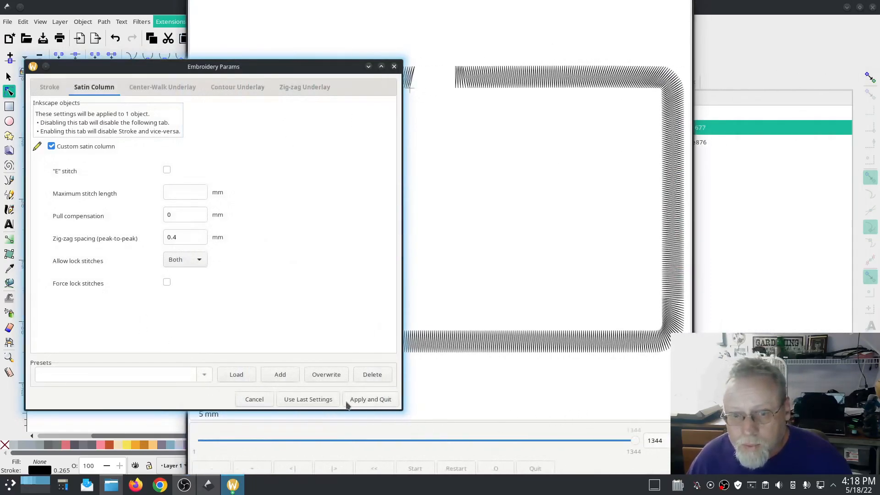
pyautogui.click(358, 399)
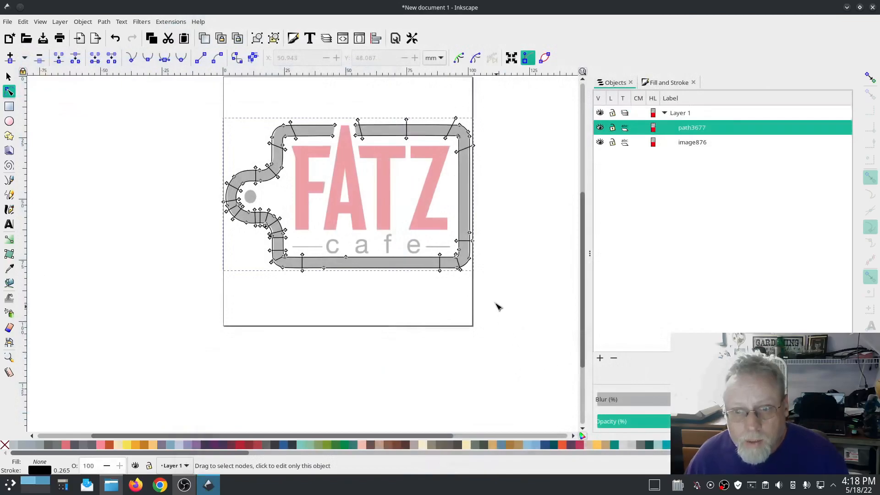
# Angle the two rungs around the border's lower corner beyond the word cafe, moving the side rung's outer end to about X 102.3 mm, Y 70.6 mm.
pyautogui.scroll(4, 472, 286)
pyautogui.moveTo(414, 170); pyautogui.dragTo(376, 169)
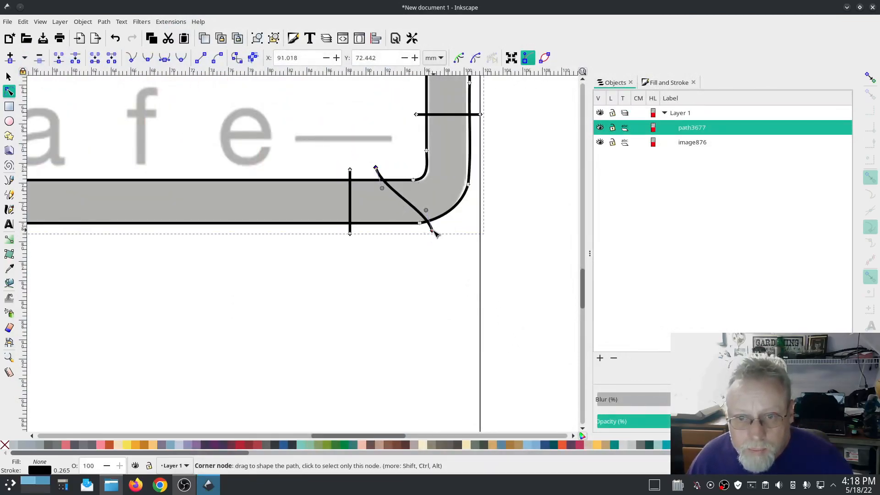
pyautogui.moveTo(426, 234); pyautogui.dragTo(414, 235)
pyautogui.moveTo(481, 115); pyautogui.dragTo(487, 152)
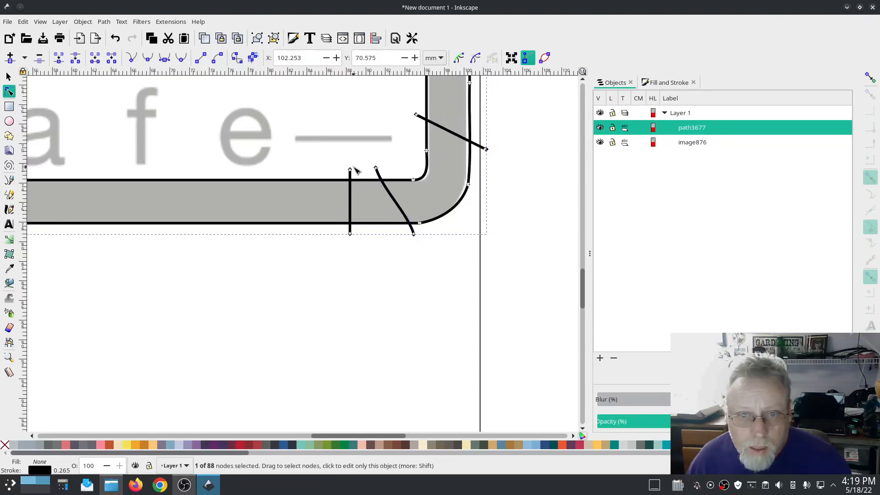
# Move the vertical rung on the lower border near that corner to about X 75.8 mm, keeping it straight.
pyautogui.click(350, 196)
pyautogui.moveTo(350, 195); pyautogui.dragTo(183, 193)
pyautogui.hotkey('ctrl', 'z')
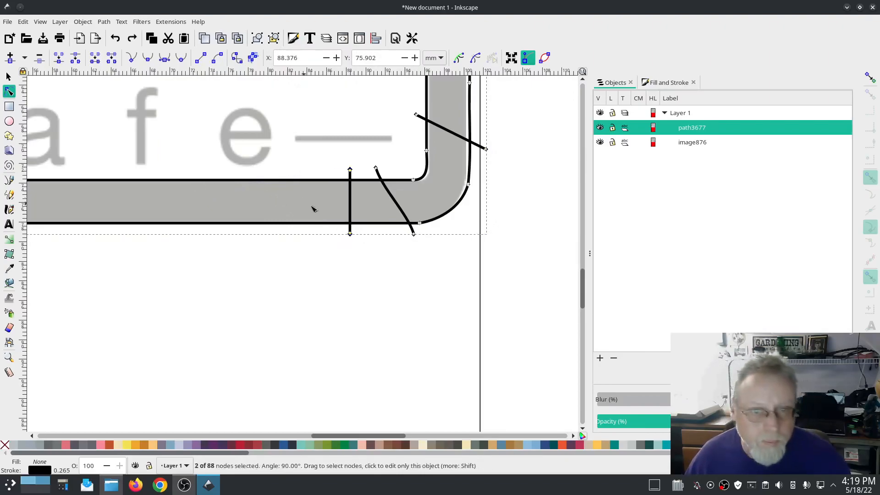
pyautogui.moveTo(351, 174); pyautogui.dragTo(228, 173)
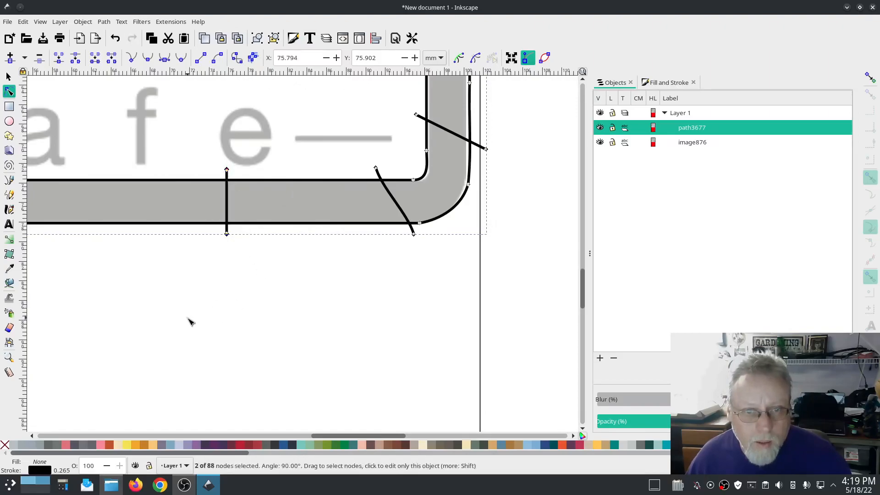
# Move the vertical rung below the dash before the word cafe along the lower border to beneath the letter c.
pyautogui.moveTo(191, 322); pyautogui.dragTo(517, 294)
pyautogui.moveTo(171, 277); pyautogui.dragTo(451, 350)
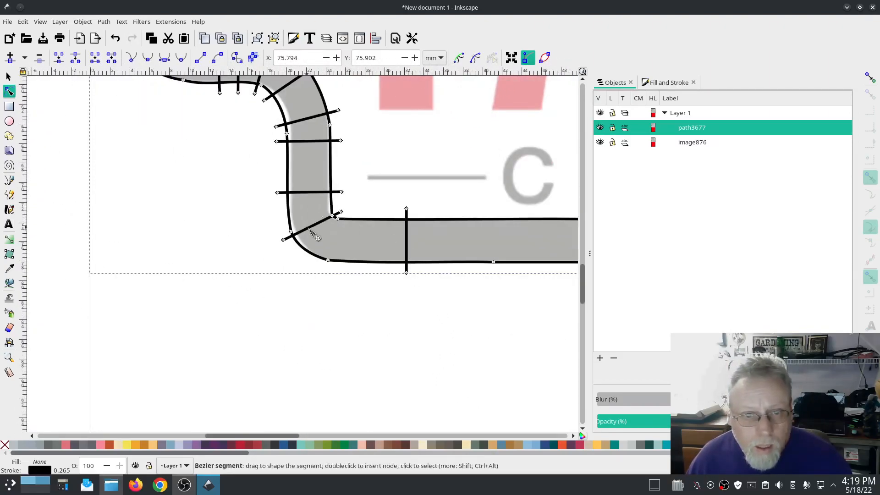
pyautogui.click(311, 231)
pyautogui.click(407, 209)
pyautogui.moveTo(406, 209); pyautogui.dragTo(530, 213)
# Shift the lower corner rung near the hole end onto the bottom border at a slant, and lower the outer ends of the two side rungs above it.
pyautogui.click(312, 225)
pyautogui.moveTo(341, 212); pyautogui.dragTo(418, 219)
pyautogui.click(345, 243)
pyautogui.moveTo(345, 243); pyautogui.dragTo(345, 277)
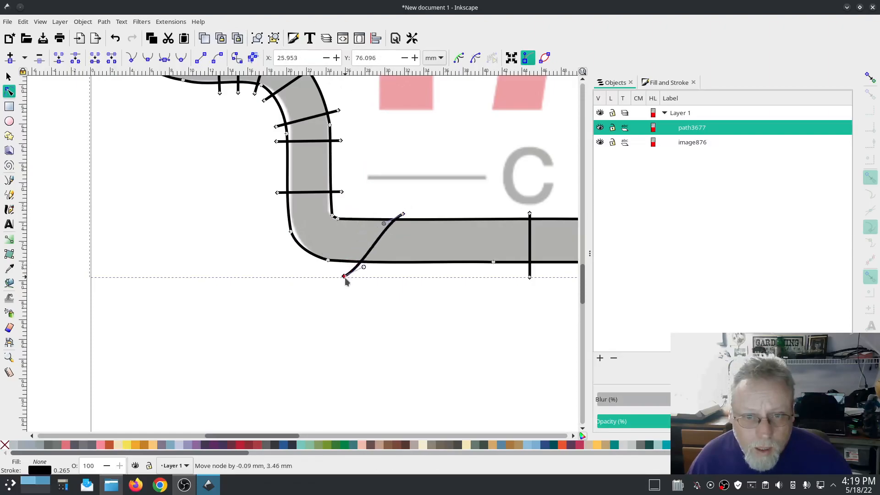
pyautogui.moveTo(277, 192); pyautogui.dragTo(265, 218)
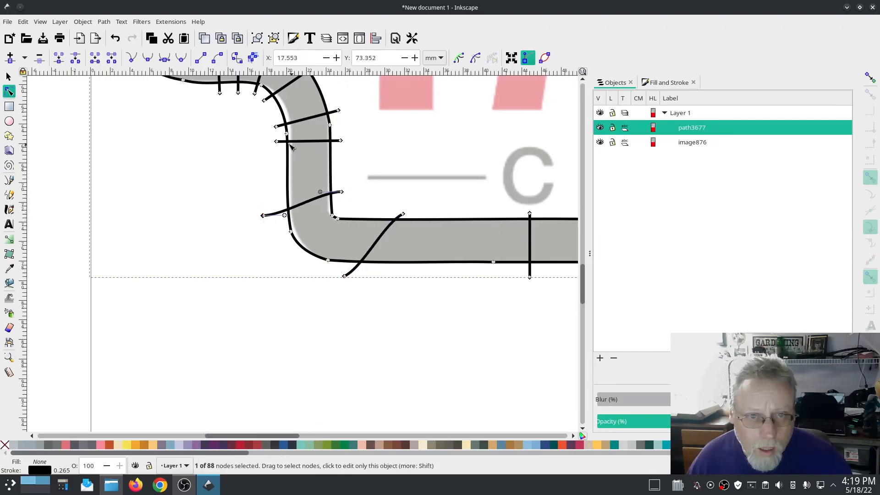
pyautogui.moveTo(278, 142); pyautogui.dragTo(275, 154)
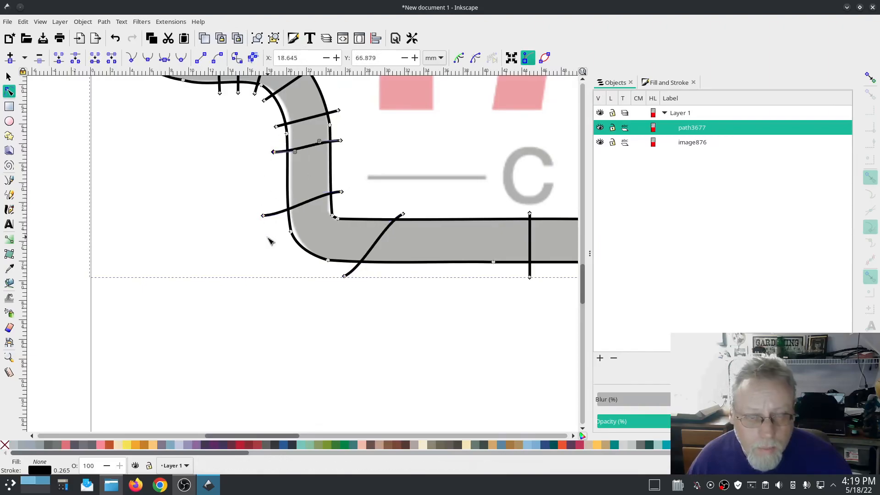
# Match the border's slanted end after the letter A by extending the outer rail about 0.6 mm and moving the inner rail end to about X 54.2 mm.
pyautogui.scroll(15, 260, 246)
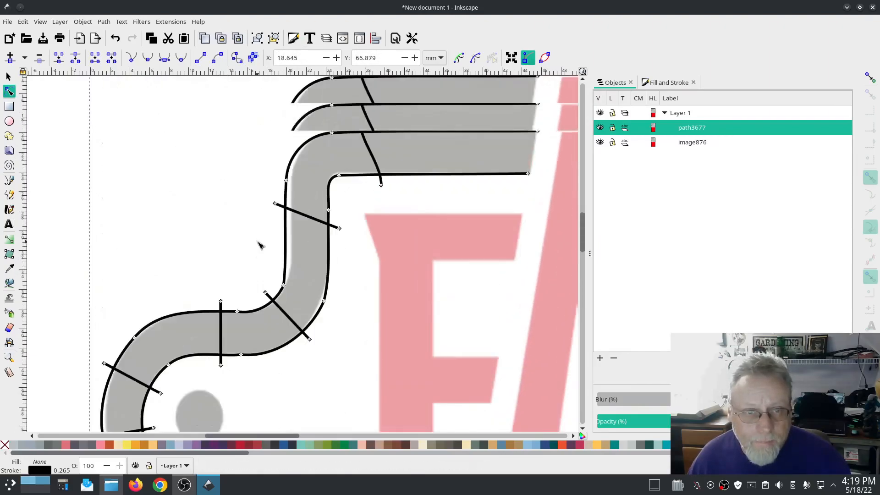
pyautogui.hscroll(20, 467, 251)
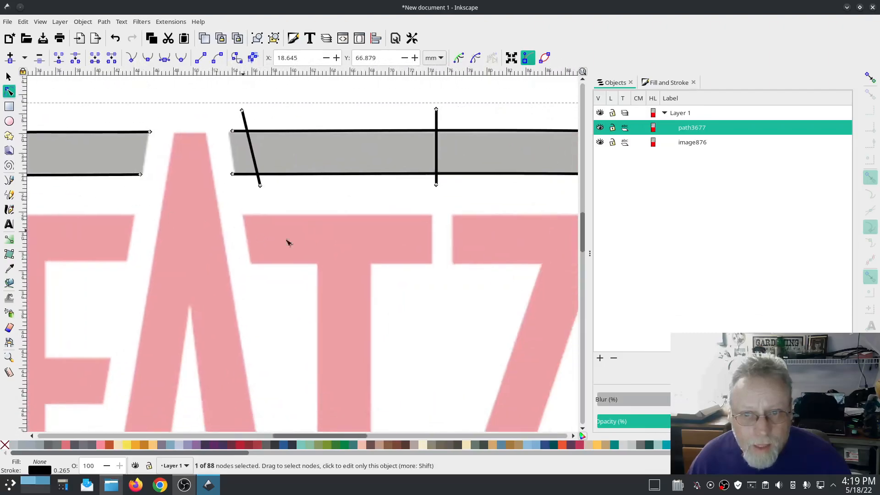
pyautogui.scroll(-4, 410, 270)
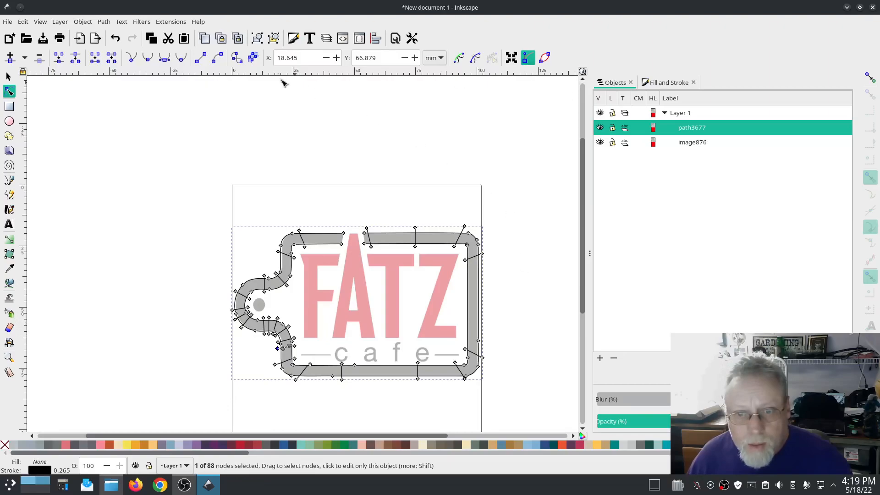
pyautogui.scroll(9, 362, 238)
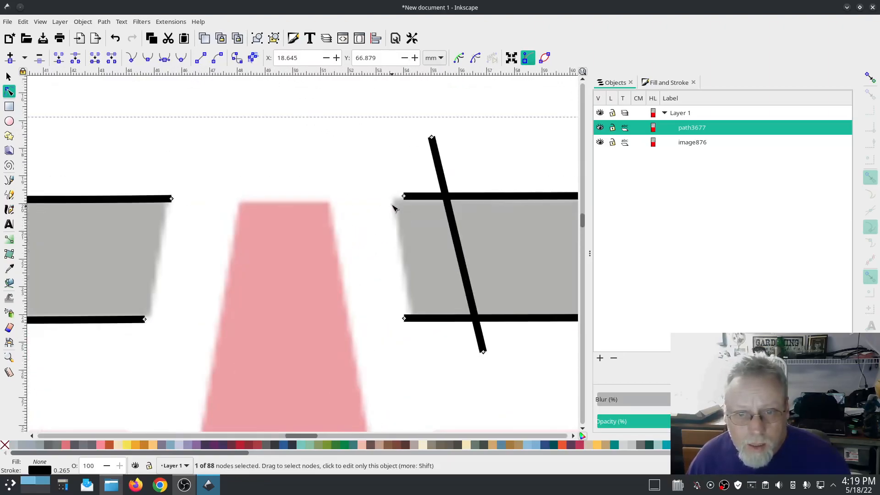
pyautogui.moveTo(403, 196); pyautogui.dragTo(388, 198)
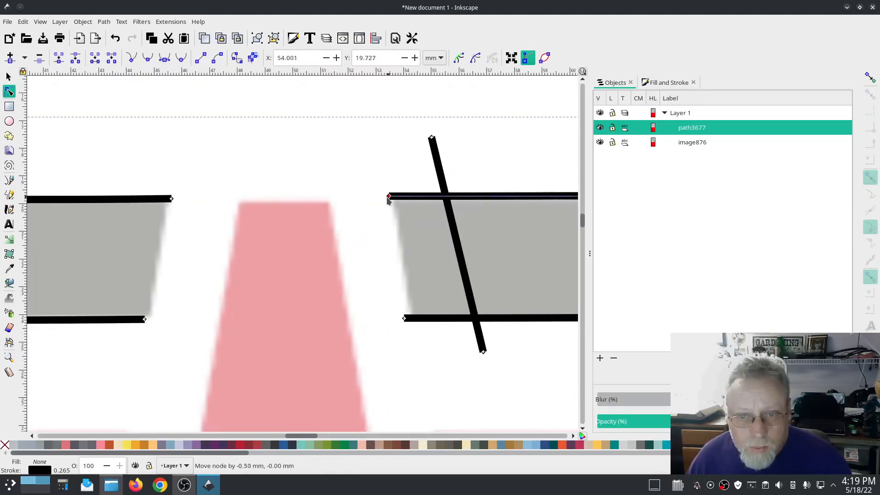
pyautogui.moveTo(405, 320); pyautogui.dragTo(410, 321)
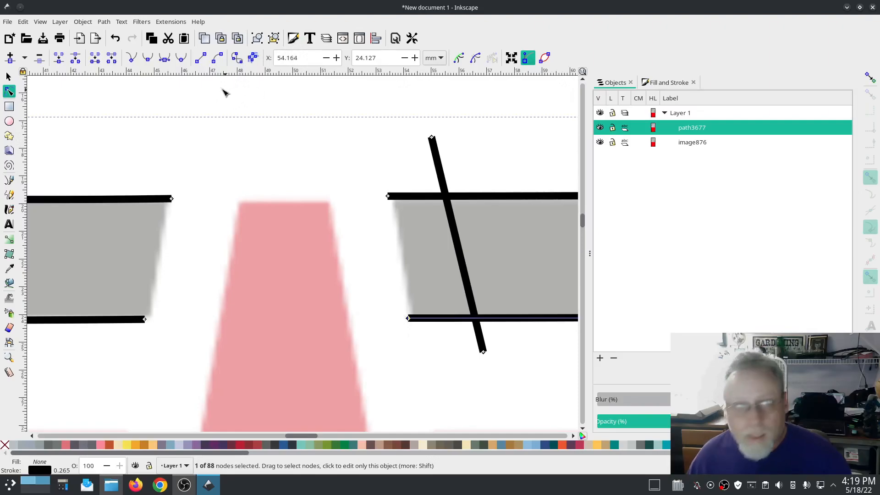
# Examine the revised border's satin stitches through the Ink/Stitch Params preview, then close the simulation.
pyautogui.click(170, 22)
pyautogui.moveTo(210, 151)
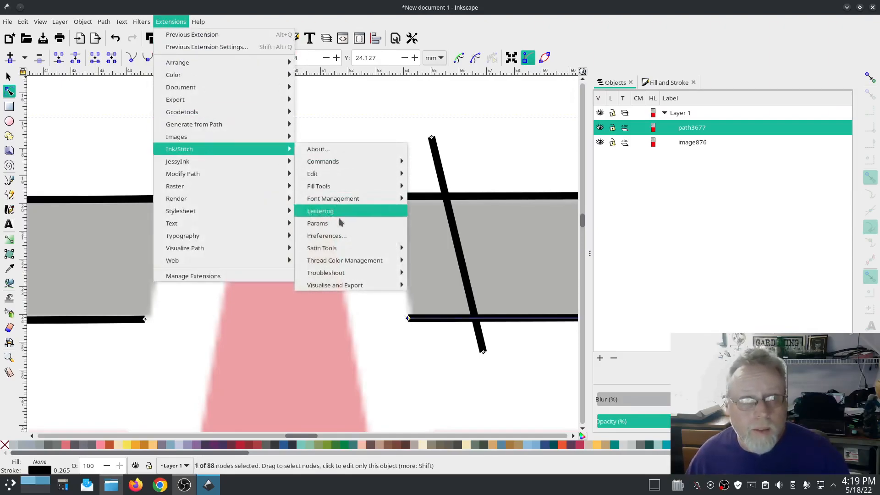
pyautogui.click(344, 224)
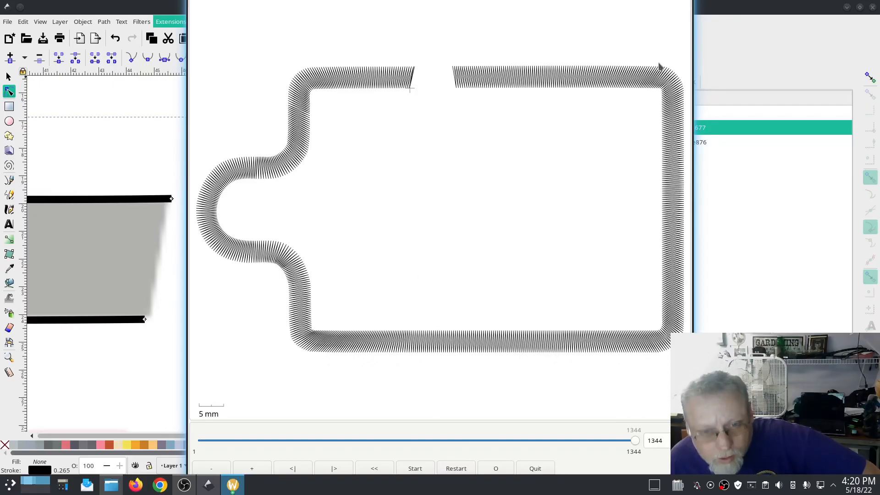
pyautogui.click(532, 469)
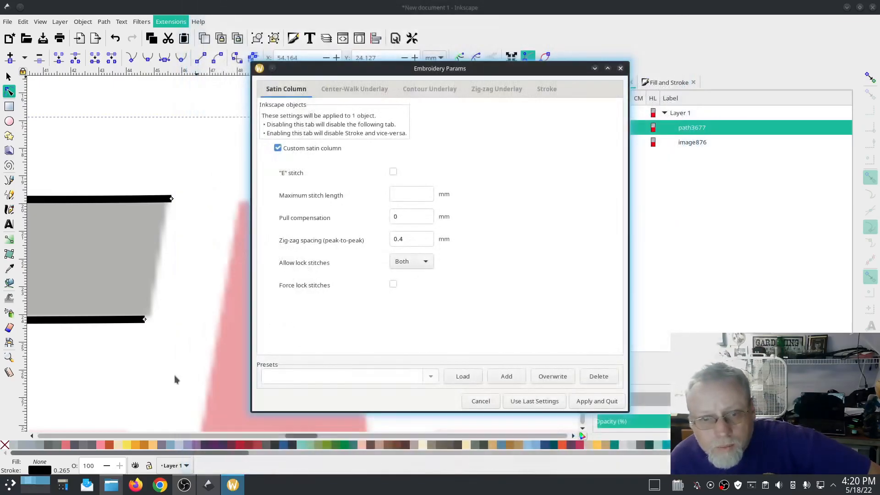
# Steepen the slanted rung on the bottom border by the hole-end corner, moving both its ends inward, and make its end nodes corners to straighten it.
pyautogui.click(497, 408)
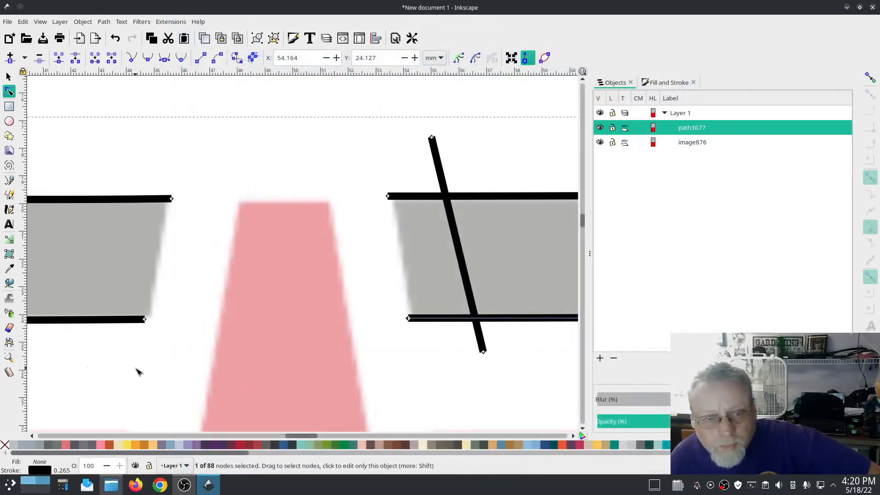
pyautogui.scroll(-5, 138, 371)
pyautogui.scroll(-6, 136, 369)
pyautogui.scroll(-3, 136, 369)
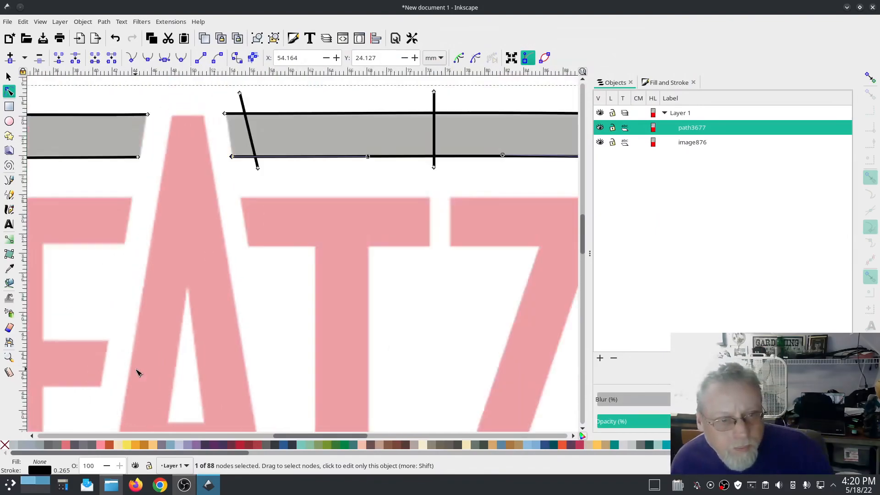
pyautogui.moveTo(137, 369); pyautogui.dragTo(492, 160)
pyautogui.moveTo(399, 364); pyautogui.dragTo(387, 171)
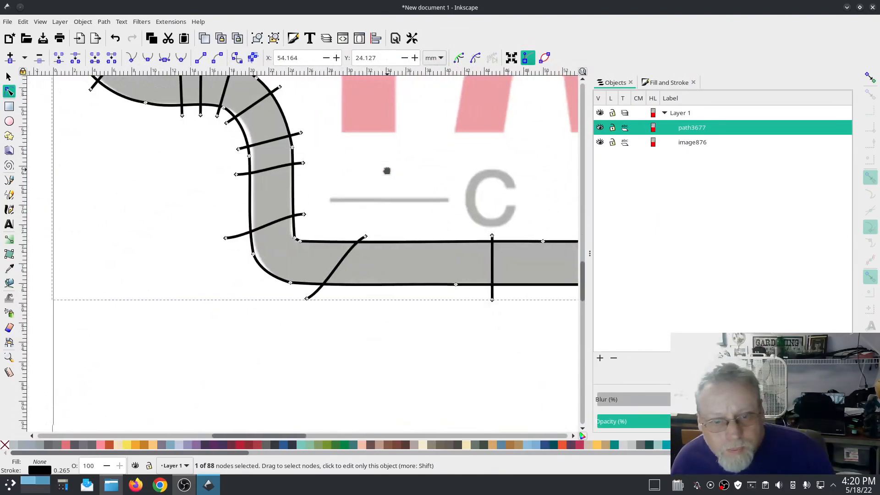
pyautogui.moveTo(307, 299); pyautogui.dragTo(330, 294)
pyautogui.moveTo(366, 237); pyautogui.dragTo(359, 235)
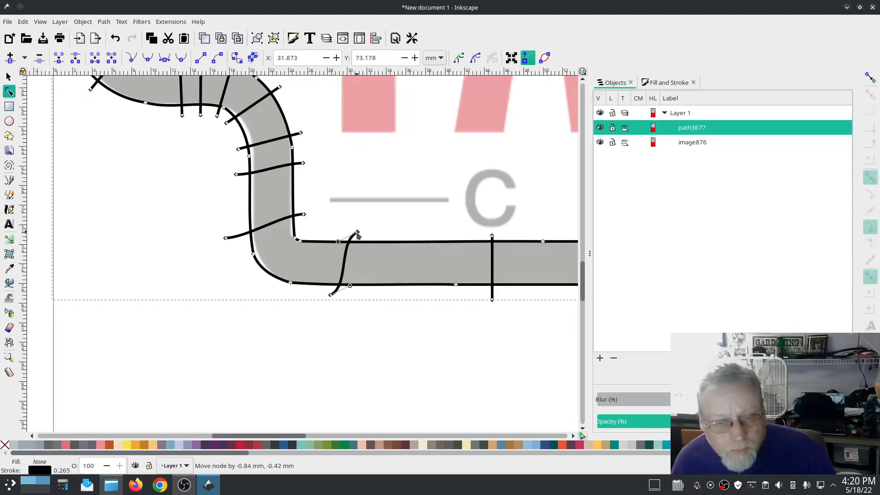
pyautogui.click(355, 315)
pyautogui.moveTo(332, 220)
pyautogui.mouseDown()
pyautogui.moveTo(370, 309)
pyautogui.moveTo(323, 213)
pyautogui.mouseUp()
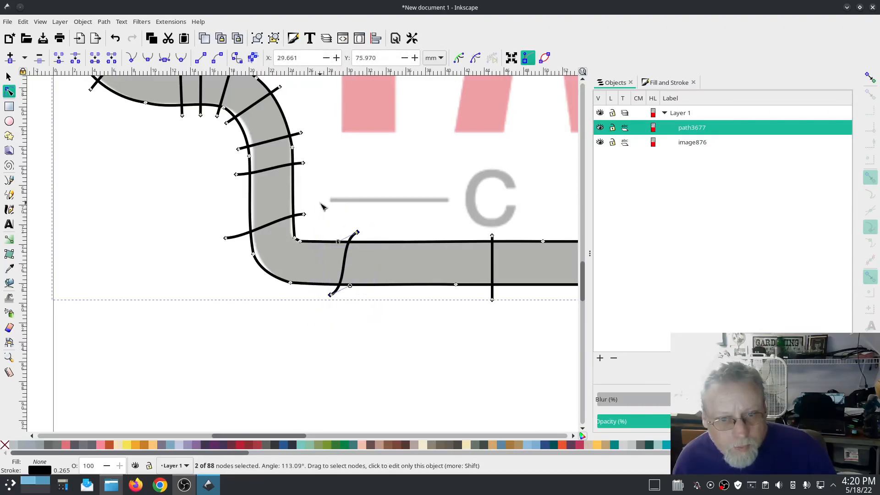
pyautogui.click(132, 58)
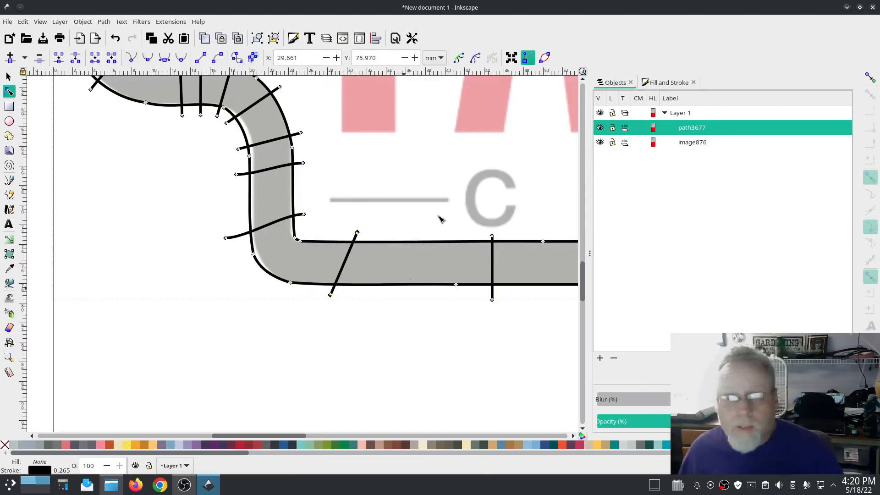
# Enable zig-zag underlay for the border satin column in Ink/Stitch Params and apply the settings.
pyautogui.click(175, 21)
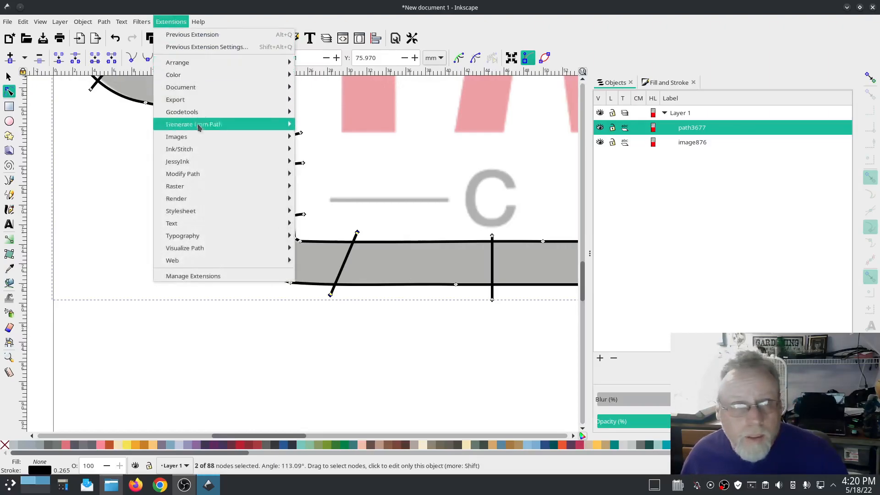
pyautogui.moveTo(191, 141)
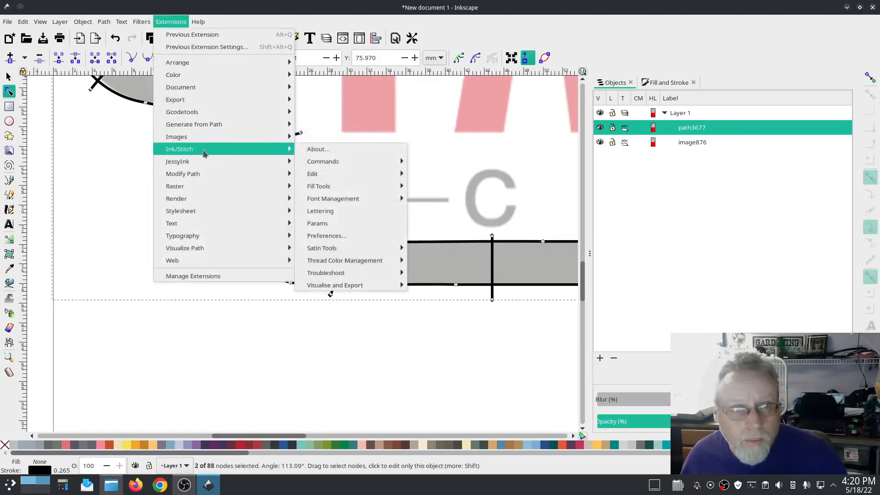
pyautogui.click(328, 224)
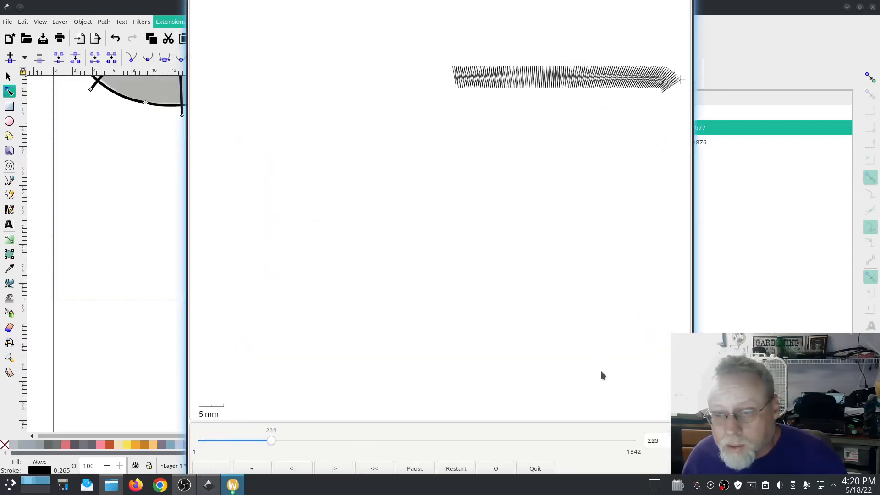
pyautogui.moveTo(465, 59); pyautogui.dragTo(174, 54)
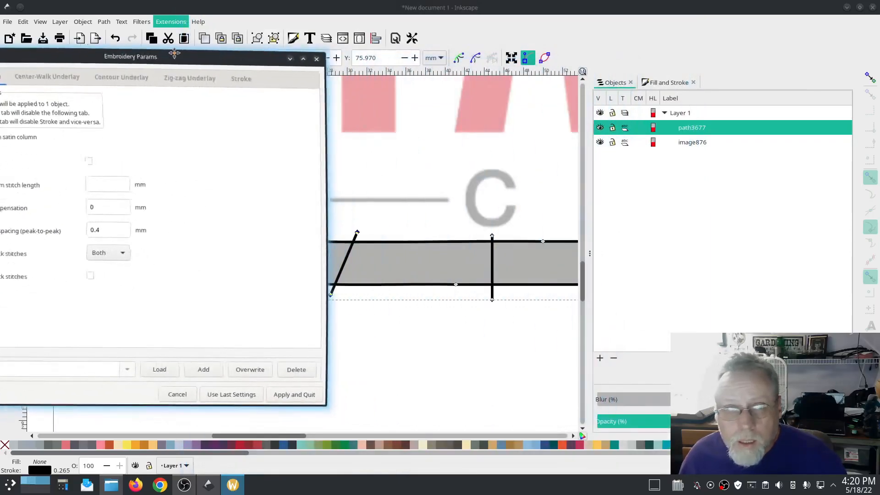
pyautogui.click(169, 78)
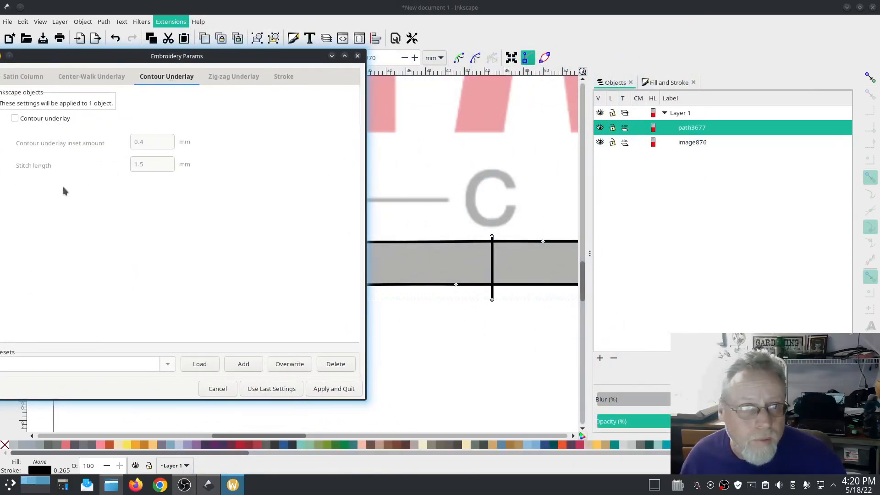
pyautogui.click(232, 77)
pyautogui.click(15, 119)
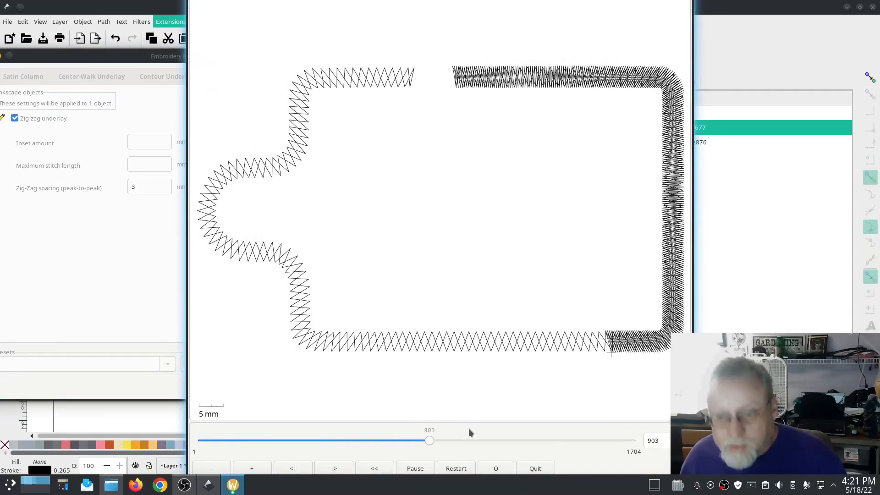
pyautogui.click(166, 335)
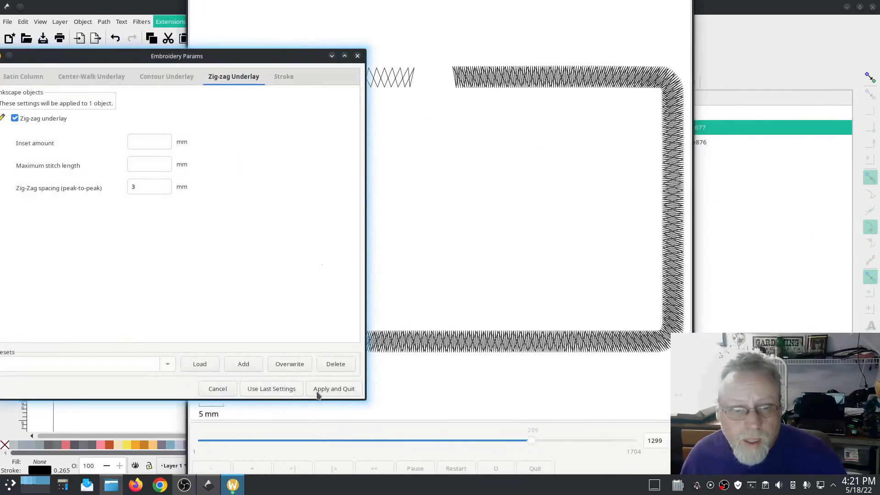
pyautogui.click(316, 392)
# Draw two straight rails along the upper and lower edges of the F's middle arm, about 6.9 mm and 6.3 mm long, running slightly into the stem.
pyautogui.scroll(-4, 503, 339)
pyautogui.moveTo(515, 345); pyautogui.dragTo(315, 330)
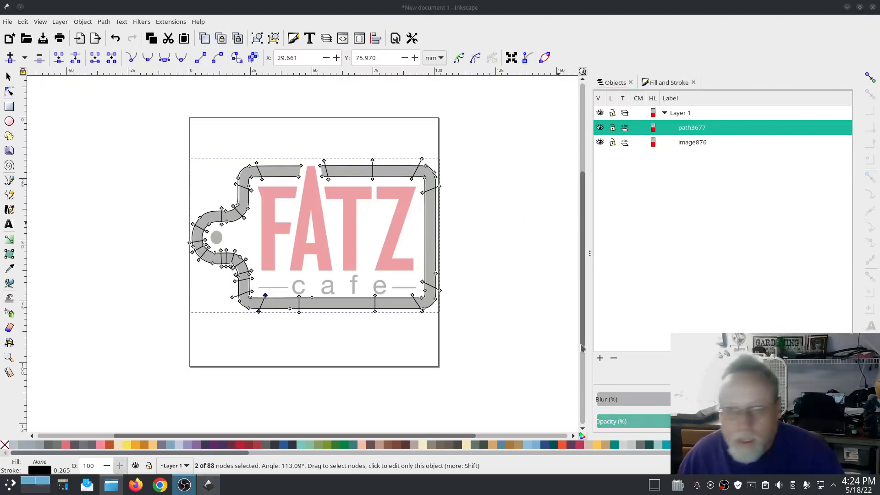
pyautogui.scroll(3, 265, 229)
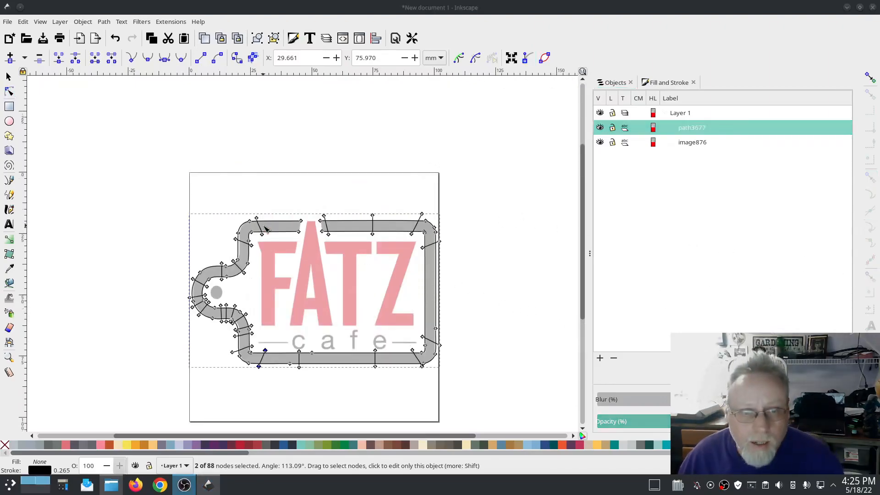
pyautogui.click(501, 287)
pyautogui.scroll(2, 275, 296)
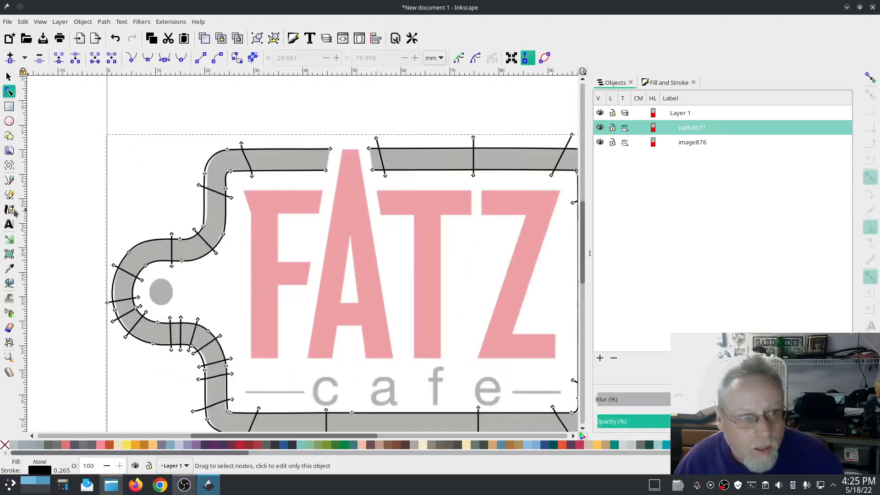
pyautogui.click(9, 180)
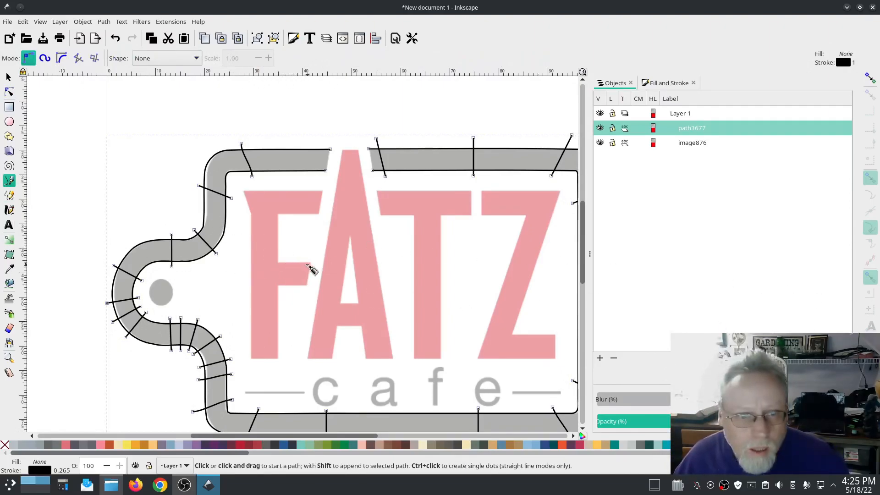
pyautogui.scroll(2, 308, 271)
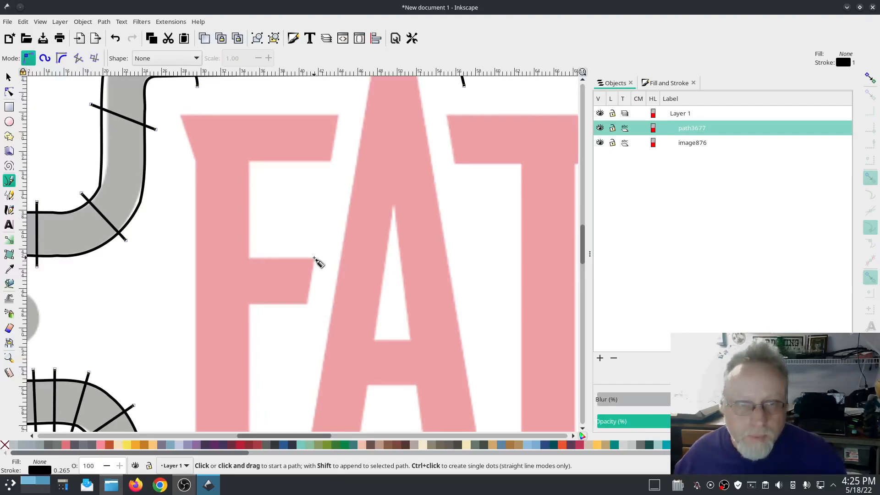
pyautogui.click(314, 258)
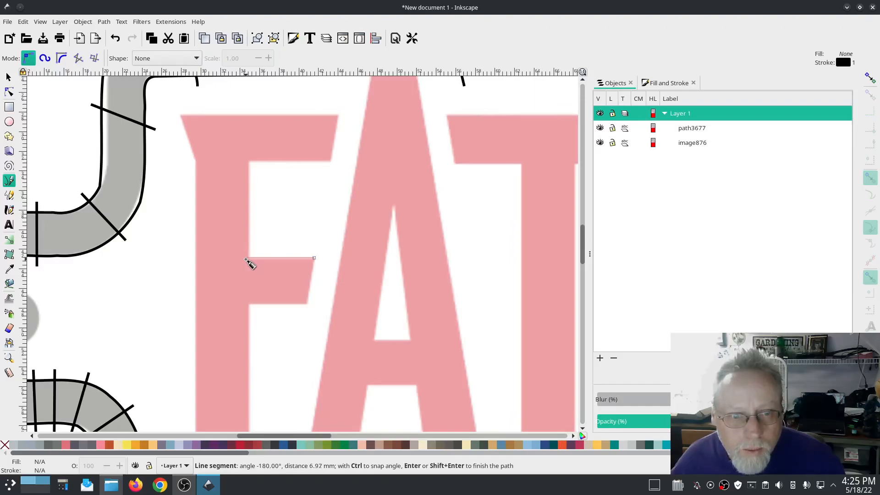
pyautogui.doubleClick(247, 263)
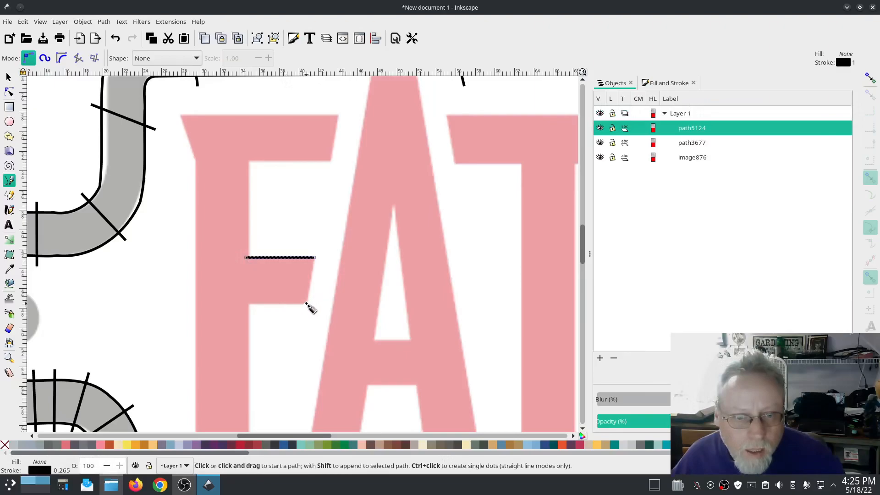
pyautogui.click(306, 304)
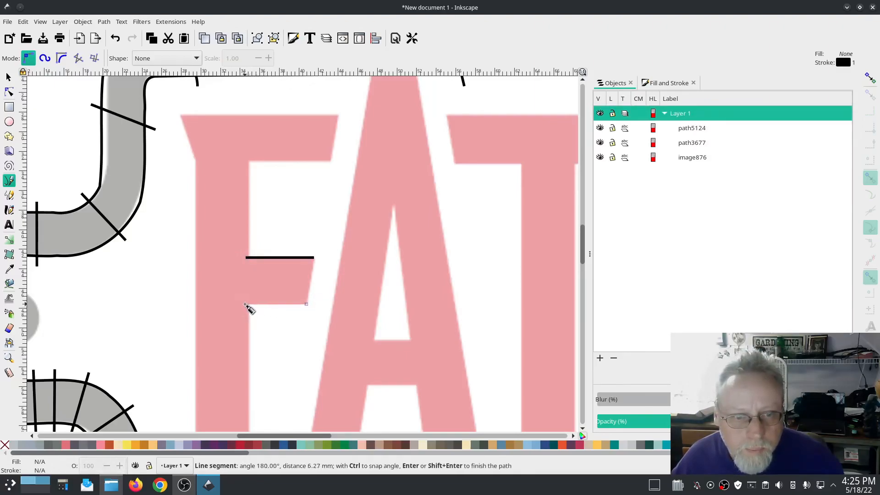
pyautogui.doubleClick(246, 305)
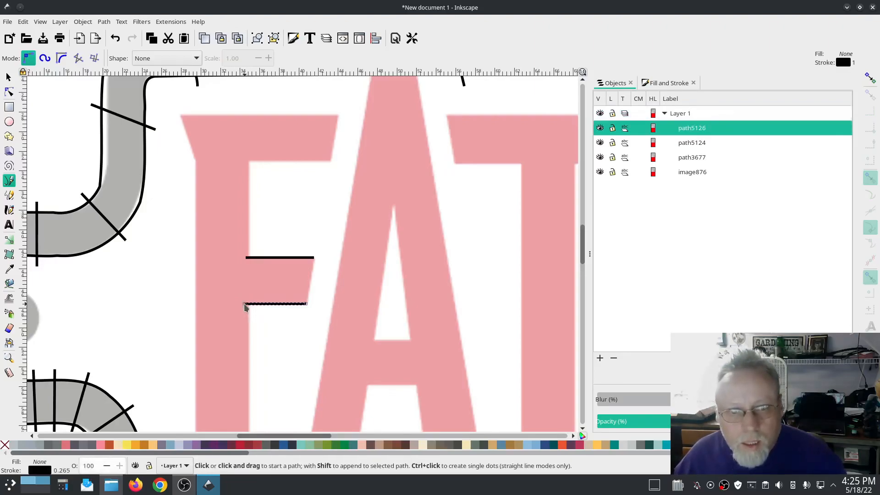
# Combine the two rails of the F's middle arm into one path.
pyautogui.keyDown('shift'); pyautogui.click(690, 143); pyautogui.keyUp('shift')
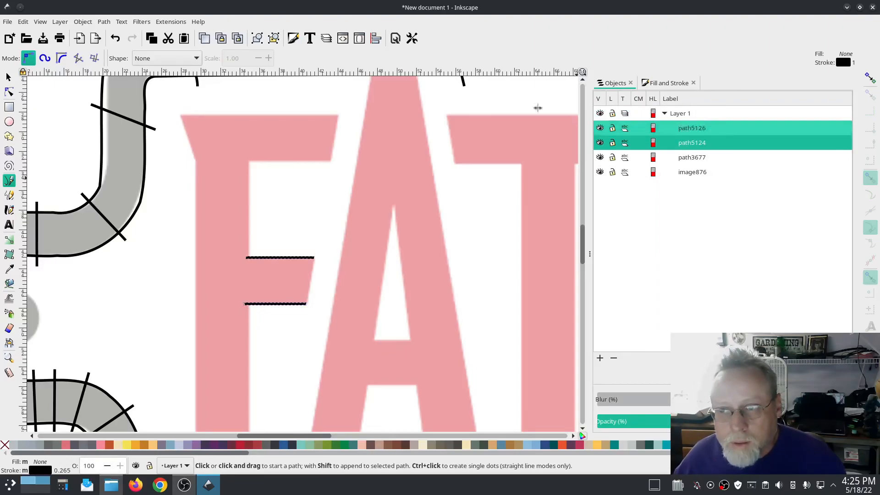
pyautogui.click(102, 22)
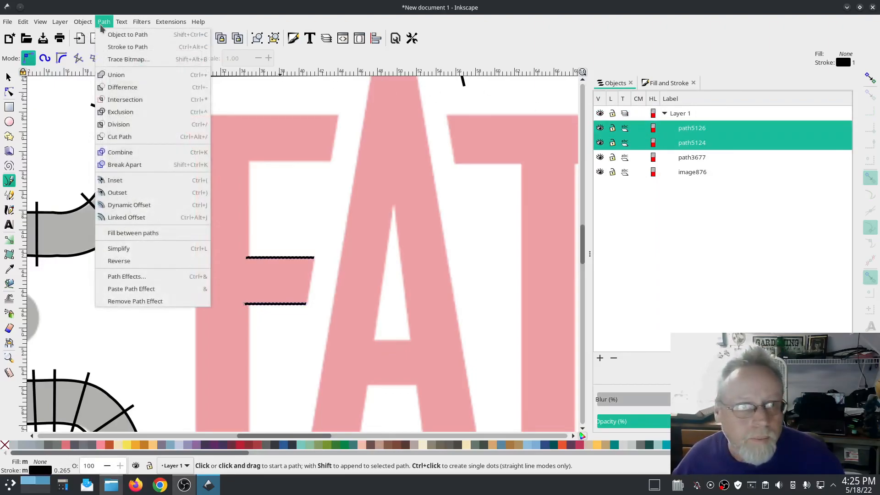
pyautogui.click(120, 152)
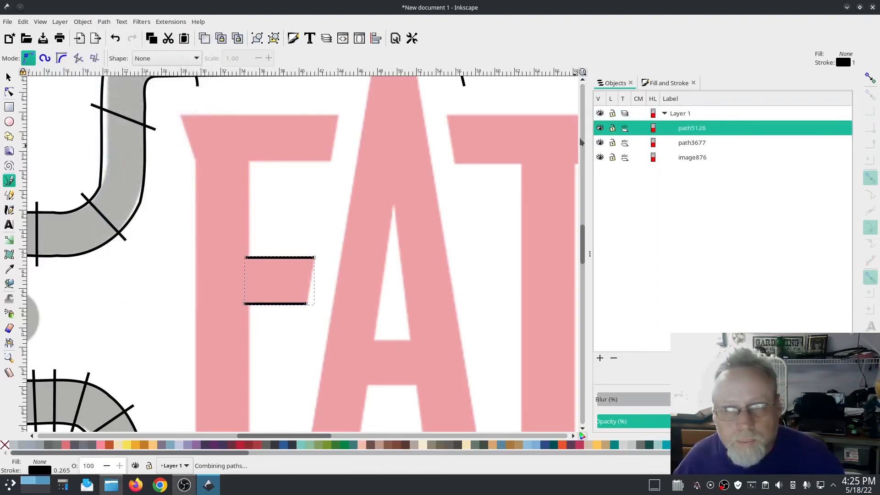
# Turn the F's middle-arm path into a custom satin column in Ink/Stitch Params.
pyautogui.click(104, 22)
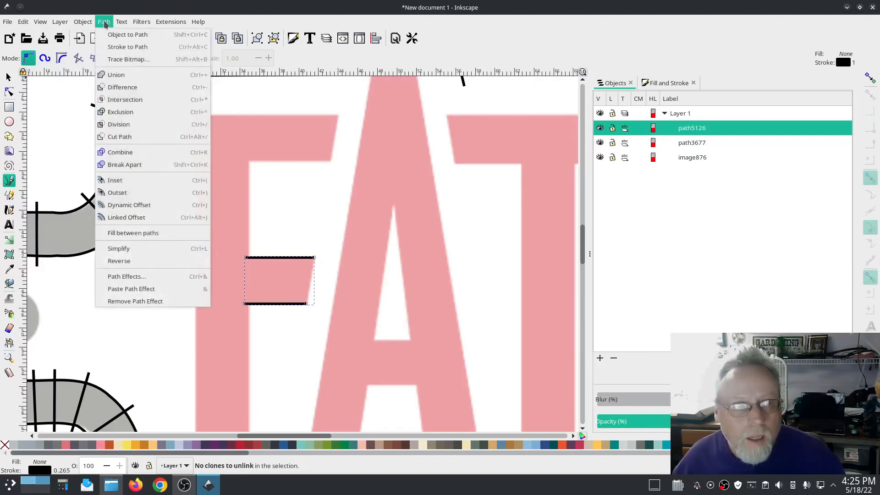
pyautogui.moveTo(171, 21)
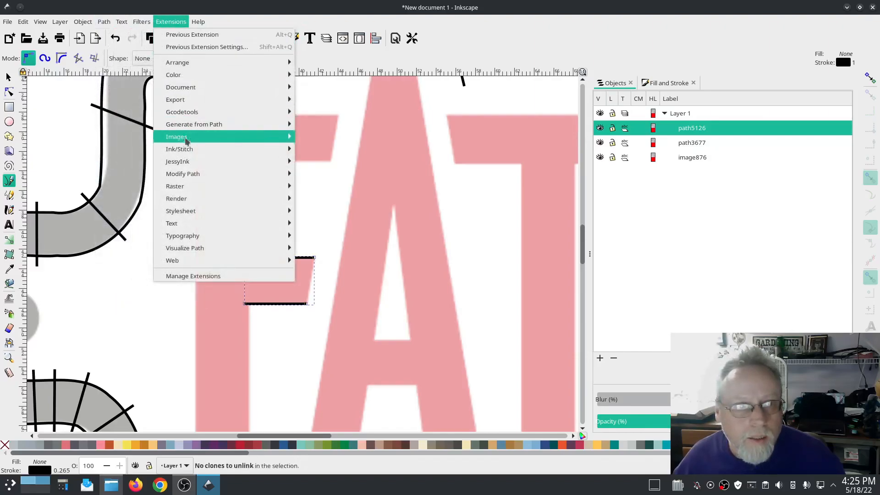
pyautogui.moveTo(187, 151)
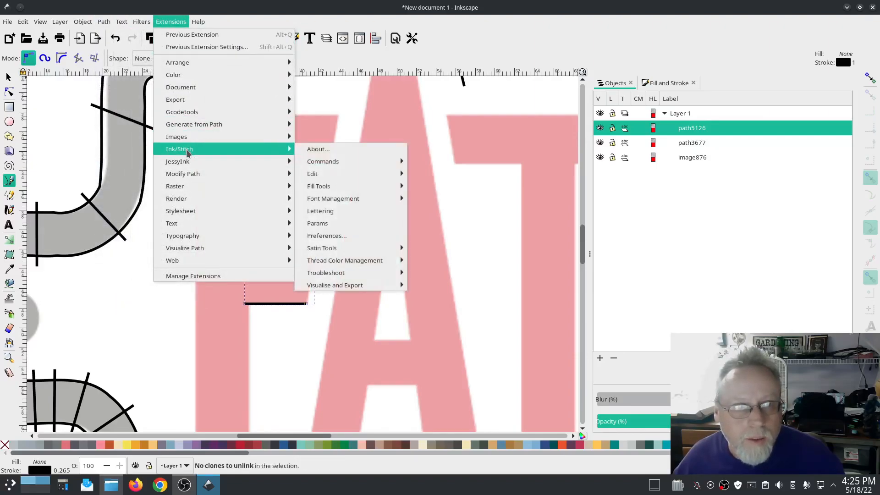
pyautogui.click(318, 224)
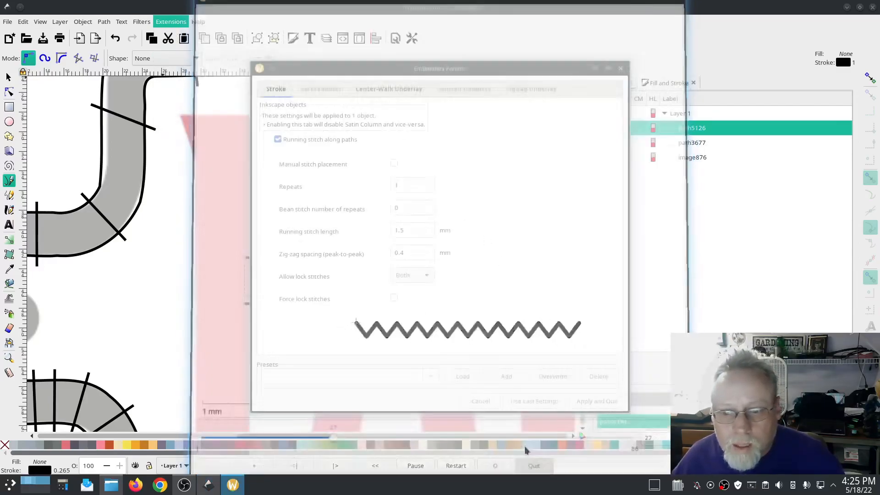
pyautogui.moveTo(364, 75); pyautogui.dragTo(132, 69)
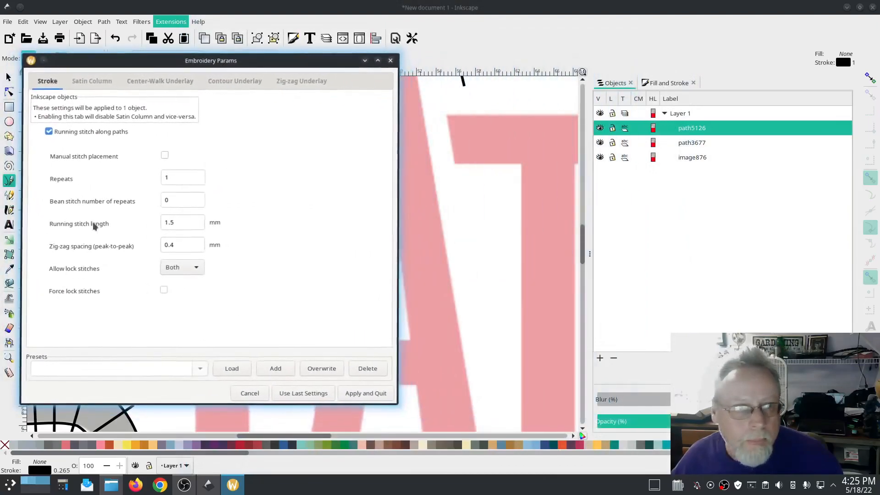
pyautogui.click(89, 79)
pyautogui.click(50, 141)
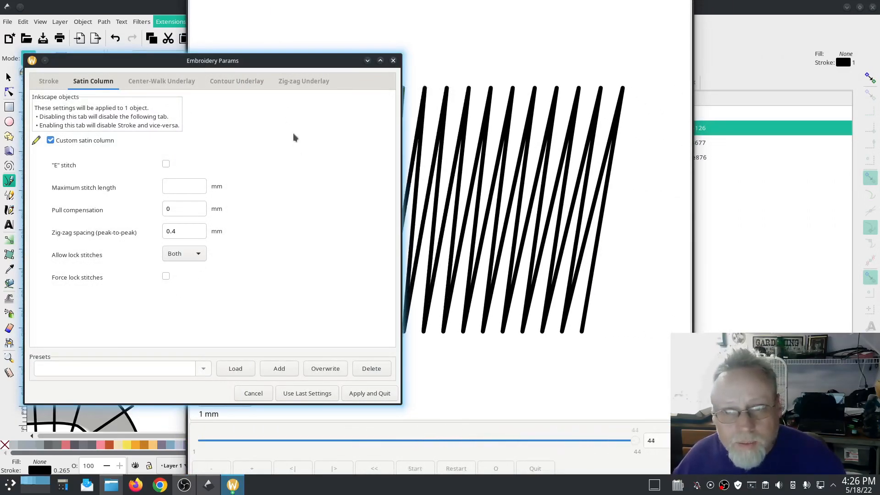
# Enable zig-zag underlay for the F's middle arm and set its satin zig-zag spacing to 0.3 mm.
pyautogui.click(296, 87)
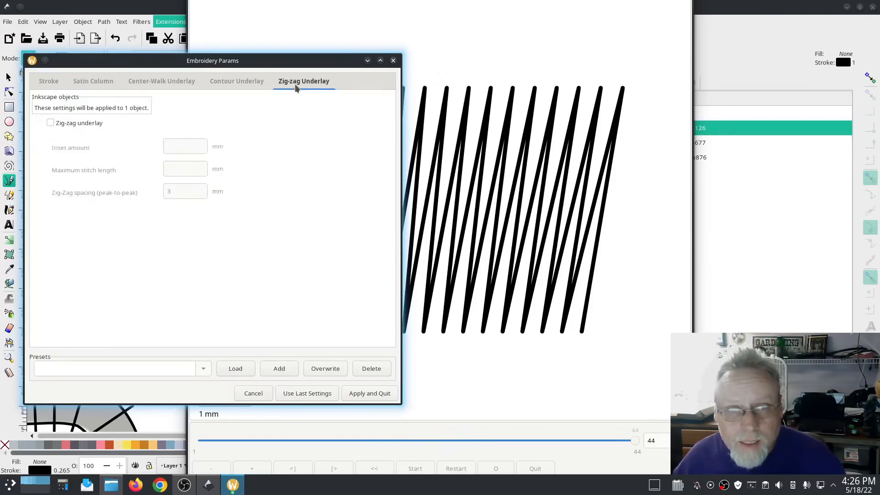
pyautogui.click(50, 123)
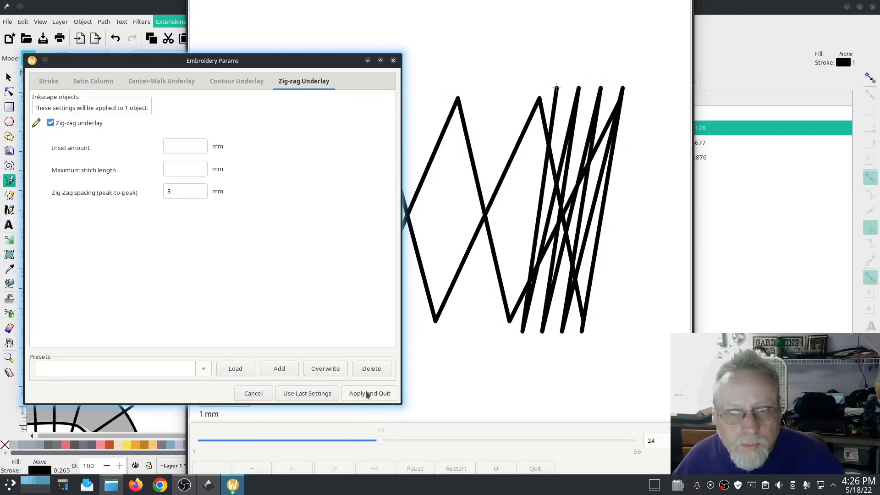
pyautogui.click(94, 81)
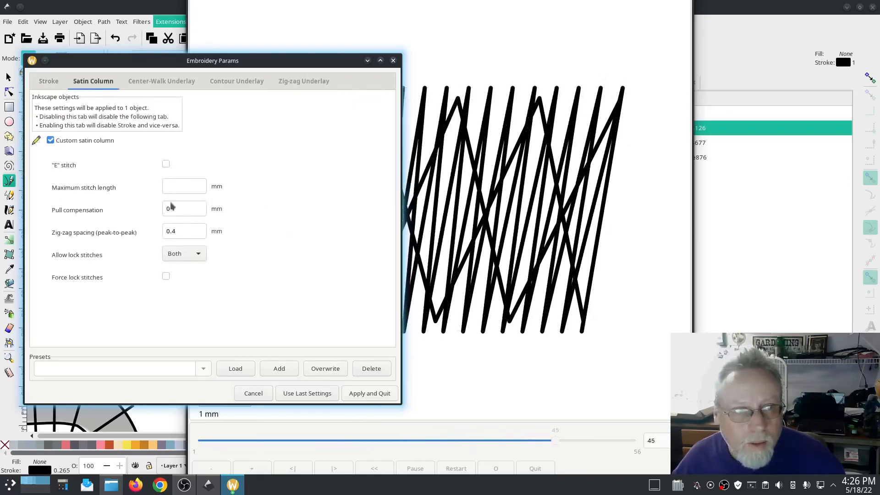
pyautogui.click(197, 233)
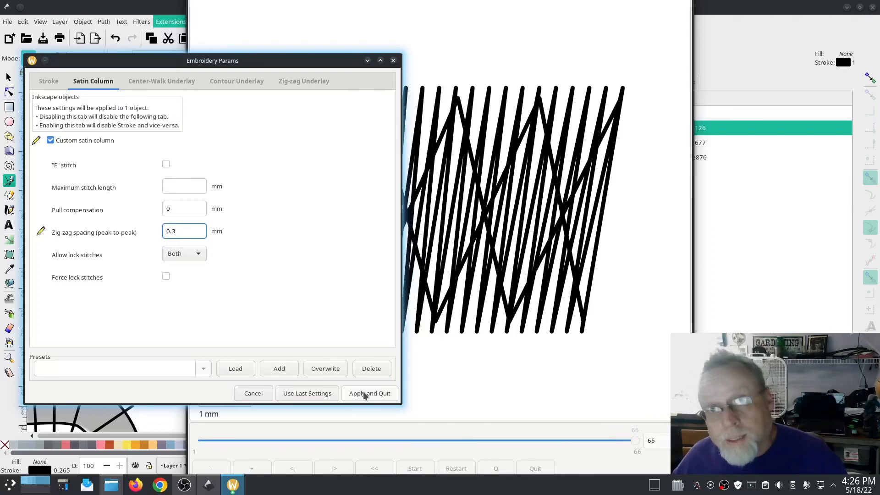
# Apply the middle arm's stitch settings and draw a connecting path from that arm, up the F's stem and along its top bar.
pyautogui.click(366, 395)
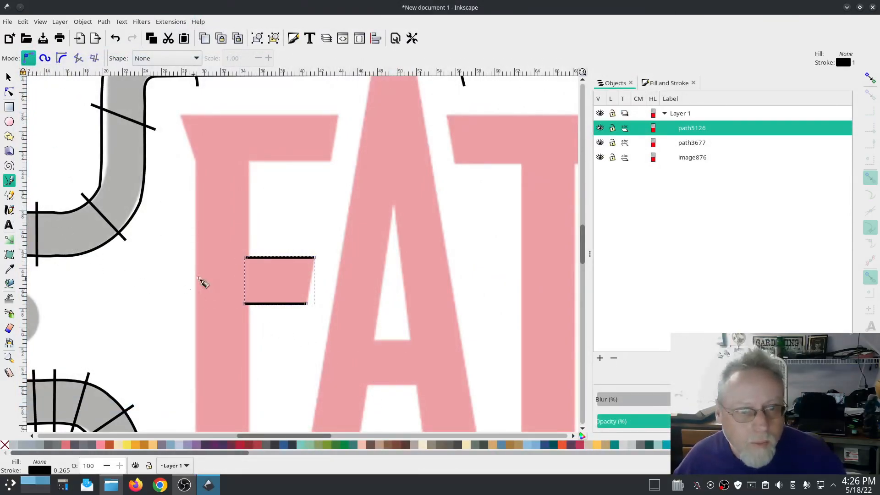
pyautogui.click(239, 282)
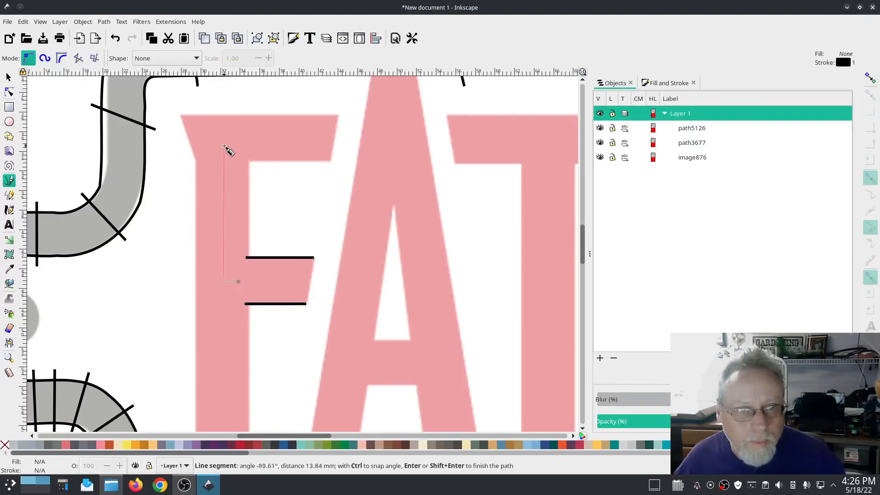
pyautogui.click(223, 161)
pyautogui.click(256, 136)
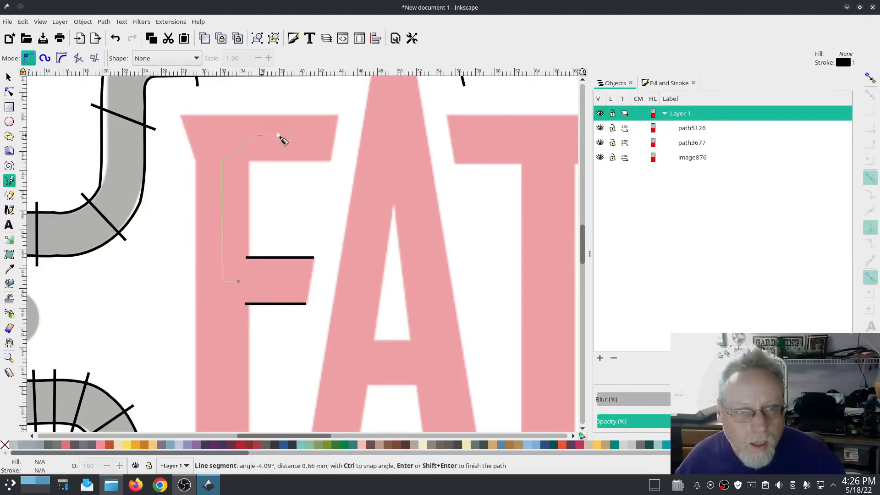
pyautogui.doubleClick(327, 137)
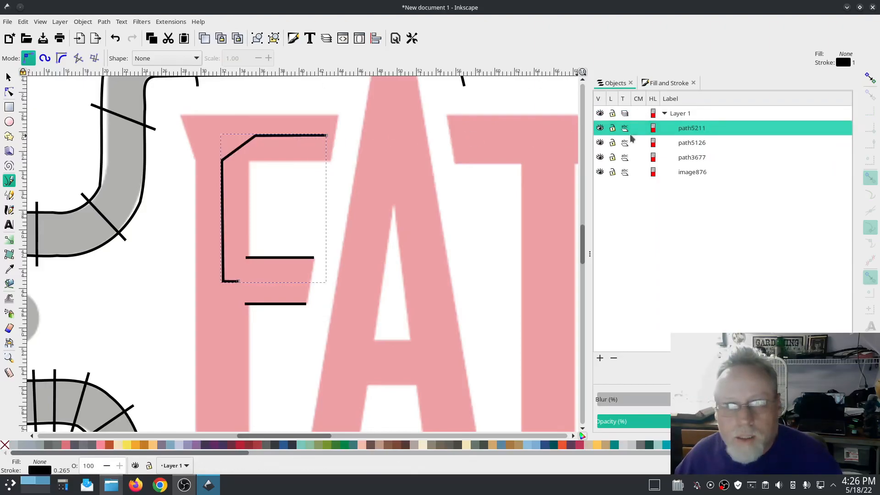
# Give the connecting path inside the F a dotted stroke so it sews as a running stitch.
pyautogui.click(669, 83)
pyautogui.click(667, 132)
pyautogui.click(668, 147)
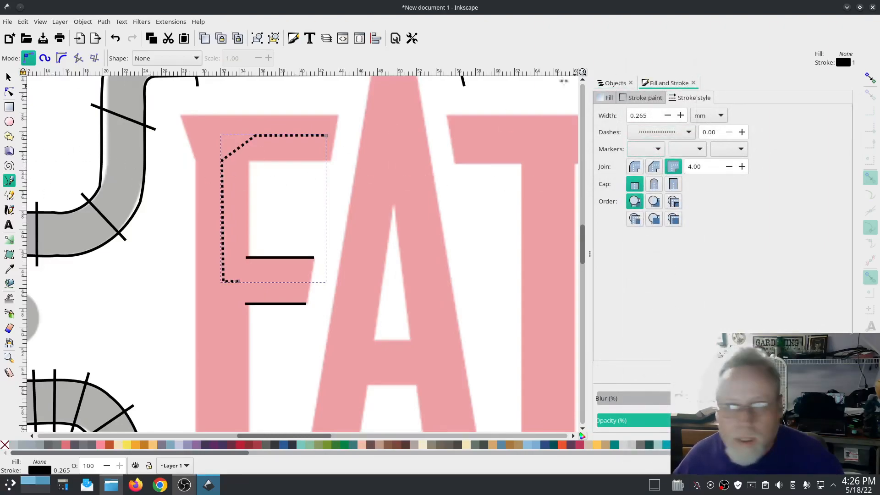
pyautogui.click(10, 183)
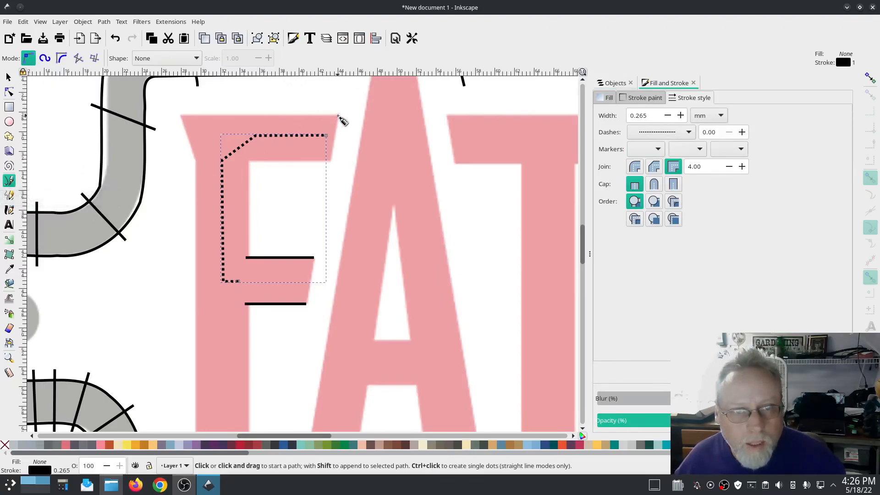
pyautogui.click(338, 116)
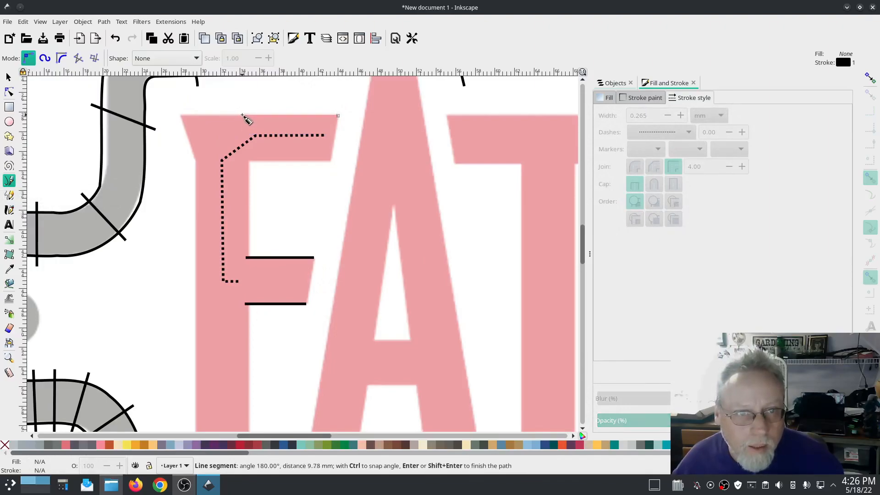
pyautogui.doubleClick(242, 117)
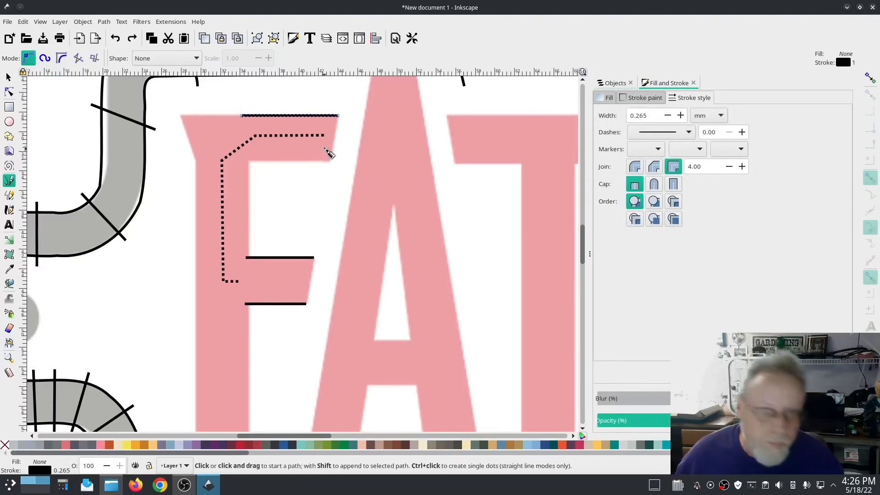
pyautogui.hotkey('ctrl', 'z')
pyautogui.press('Delete')
pyautogui.click(338, 115)
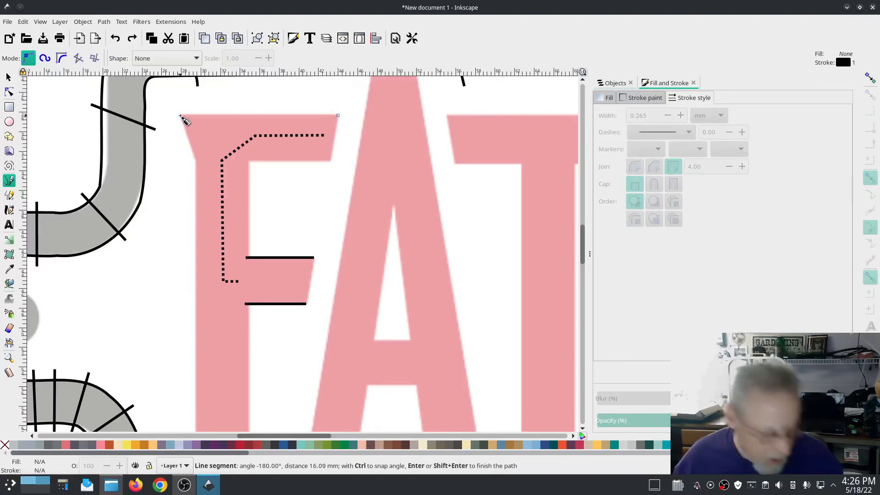
pyautogui.press('z')
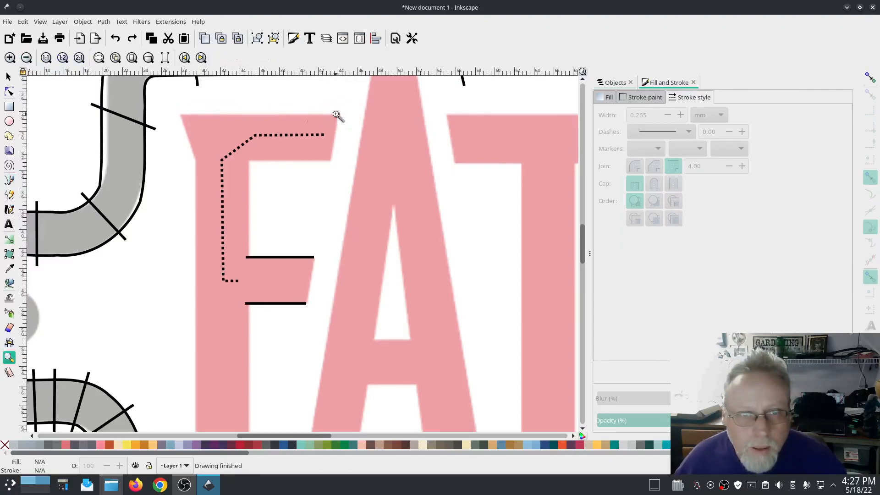
# Draw two straight rails along the full upper and lower edges of the F's top bar, the upper one about 16.2 mm long.
pyautogui.click(9, 181)
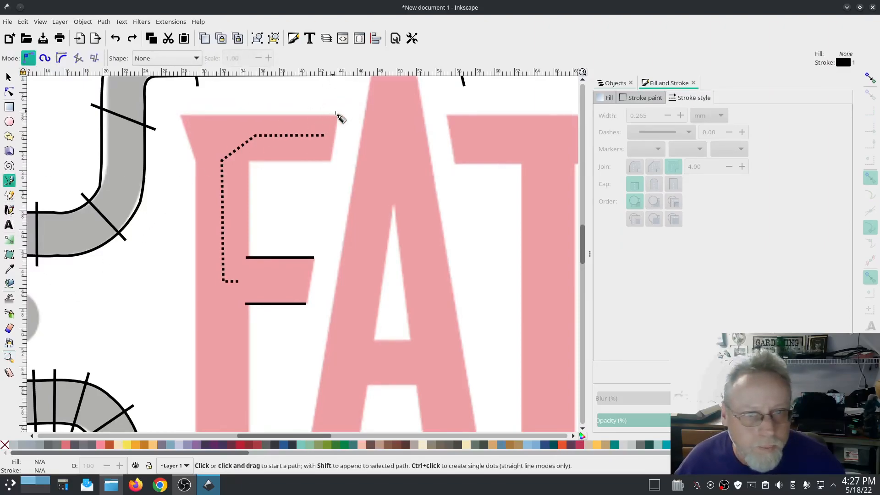
pyautogui.click(338, 115)
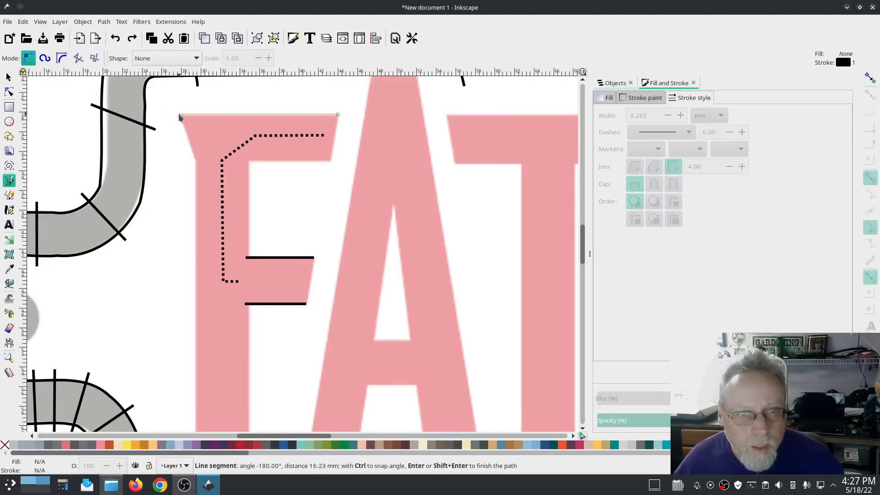
pyautogui.doubleClick(179, 116)
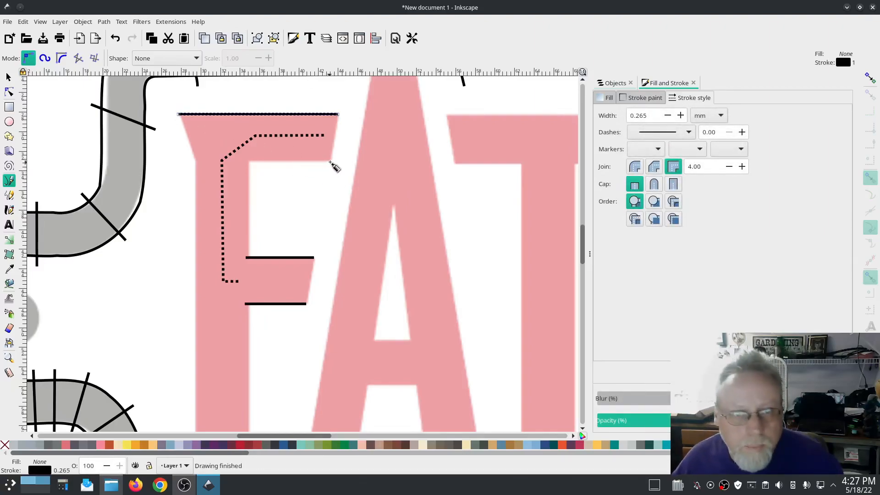
pyautogui.click(330, 162)
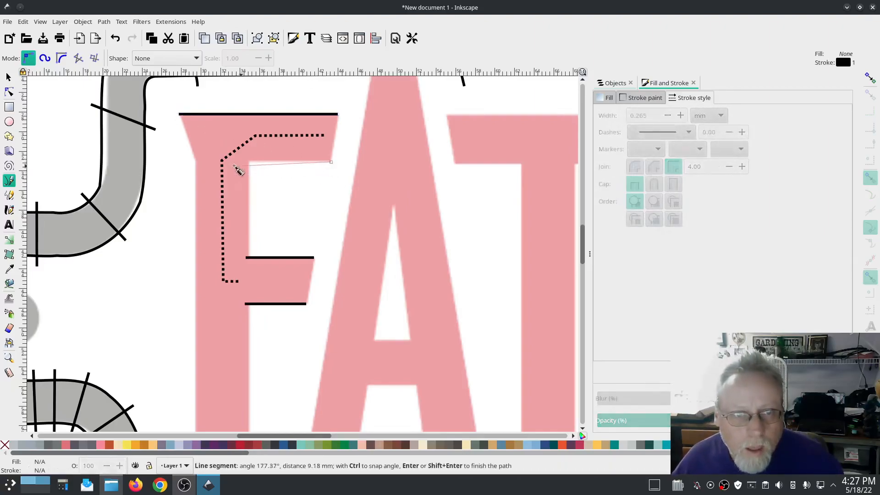
pyautogui.doubleClick(196, 165)
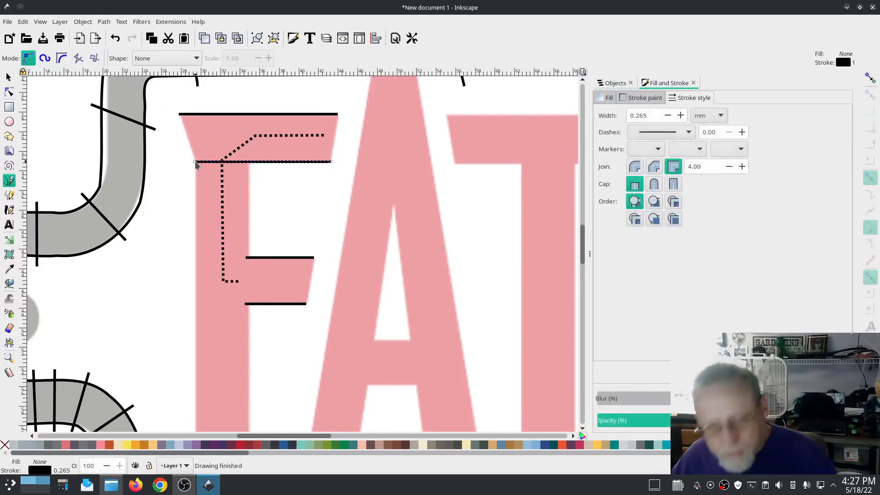
# Combine the two rails of the F's top bar into one path.
pyautogui.click(612, 83)
pyautogui.keyDown('shift'); pyautogui.click(705, 145); pyautogui.keyUp('shift')
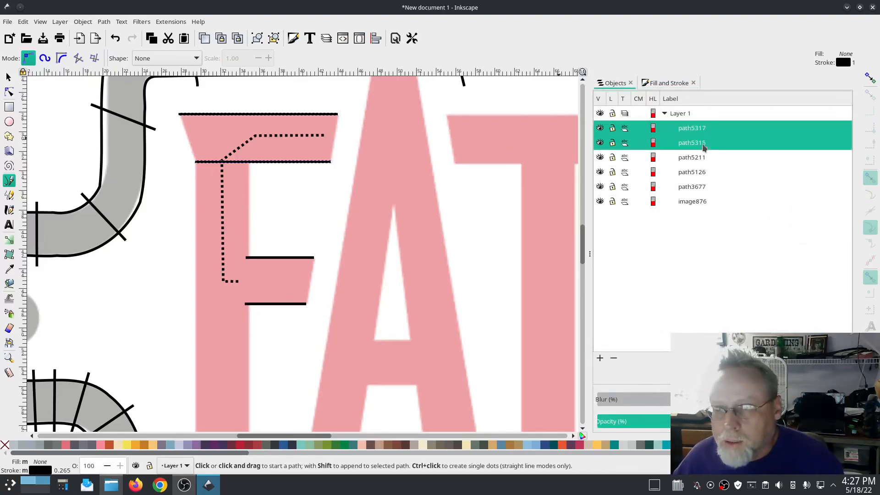
pyautogui.click(104, 23)
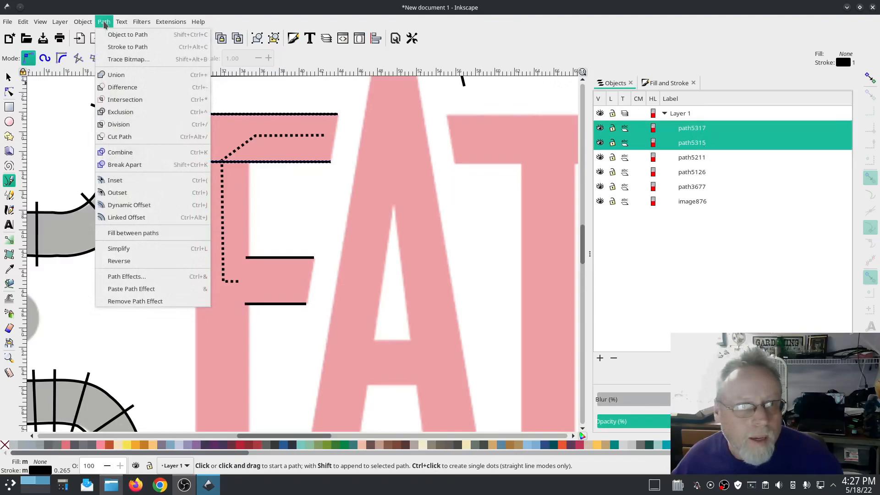
pyautogui.click(120, 153)
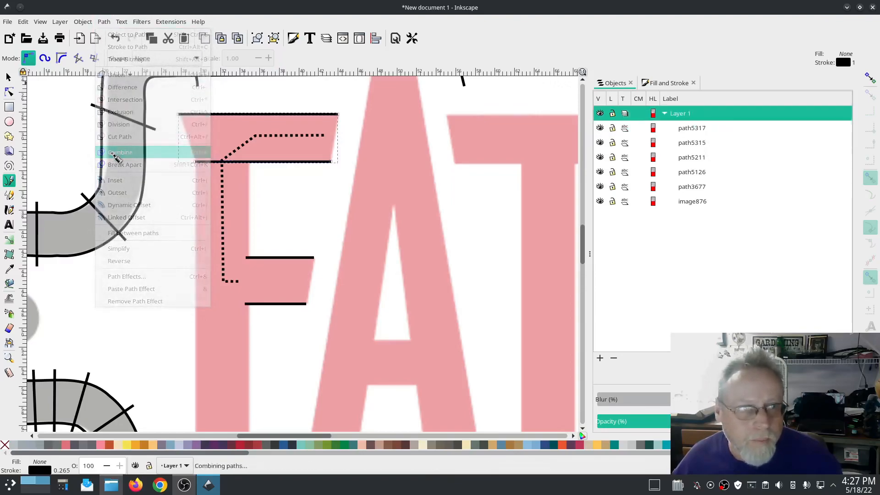
# Turn the F's top-bar path into a custom satin column in Ink/Stitch Params with 0.3 mm zig-zag spacing.
pyautogui.click(175, 21)
pyautogui.moveTo(202, 150)
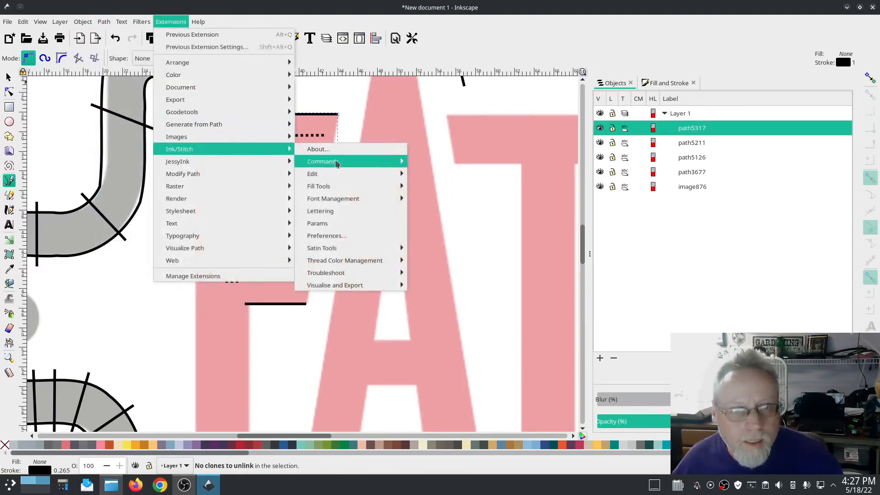
pyautogui.click(317, 223)
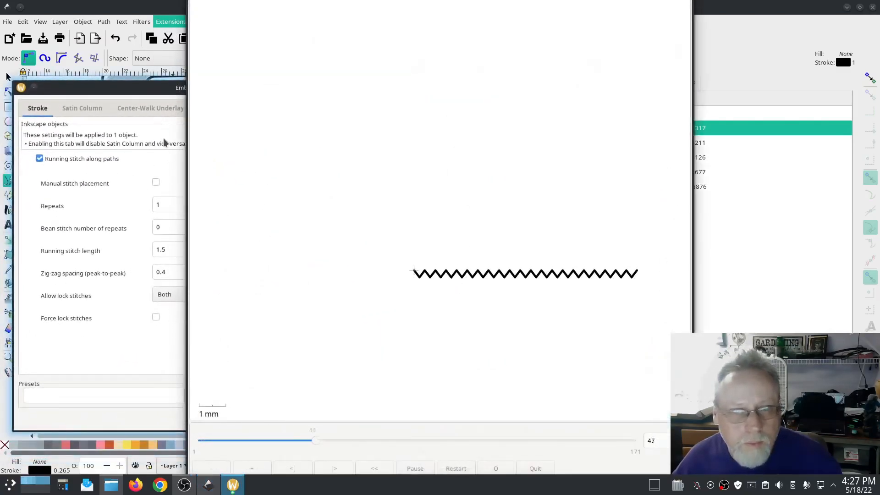
pyautogui.click(82, 108)
pyautogui.click(48, 169)
pyautogui.click(185, 261)
pyautogui.press('BackSpace')
pyautogui.write('3')
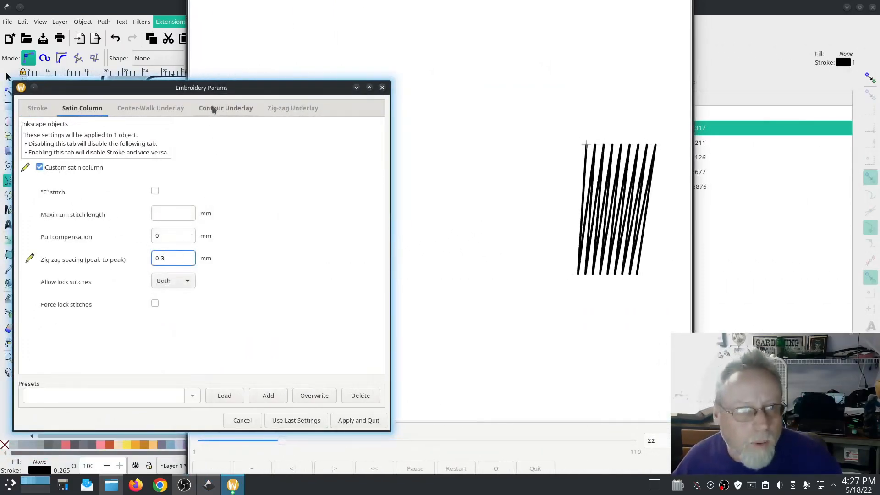
# Enable zig-zag underlay for the F's top bar, check the stitch preview and apply the settings.
pyautogui.click(280, 108)
pyautogui.click(40, 150)
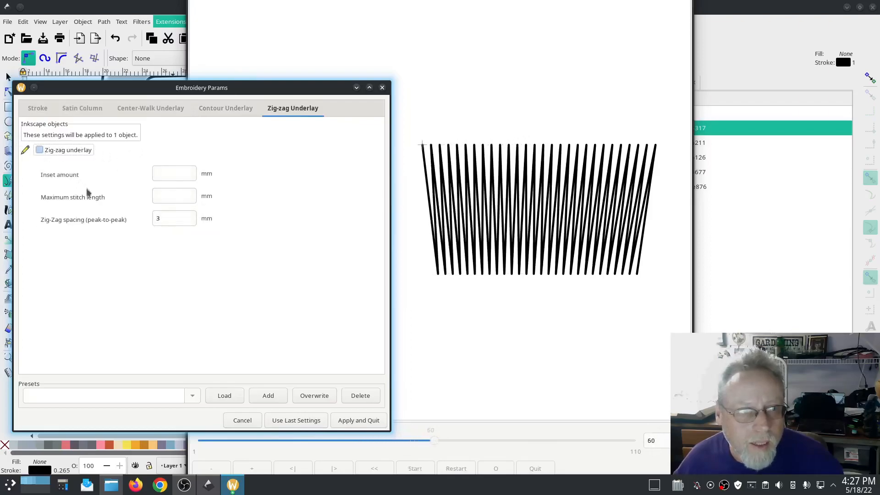
pyautogui.click(406, 23)
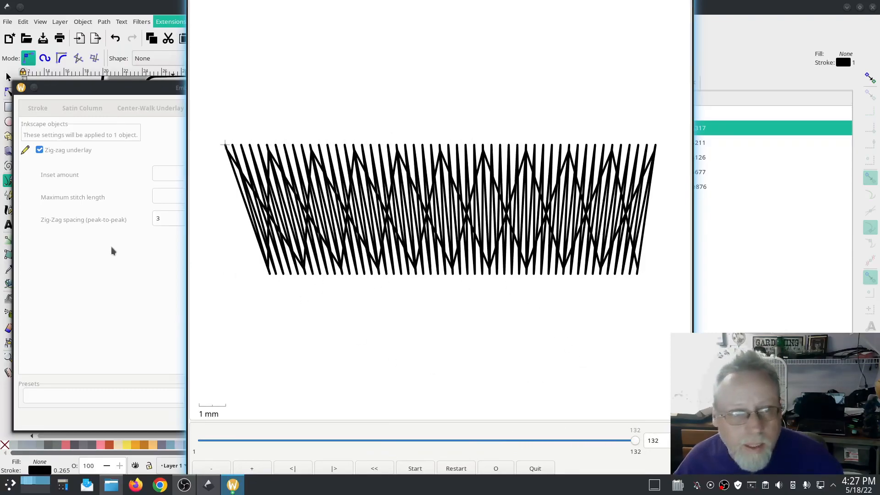
pyautogui.click(156, 312)
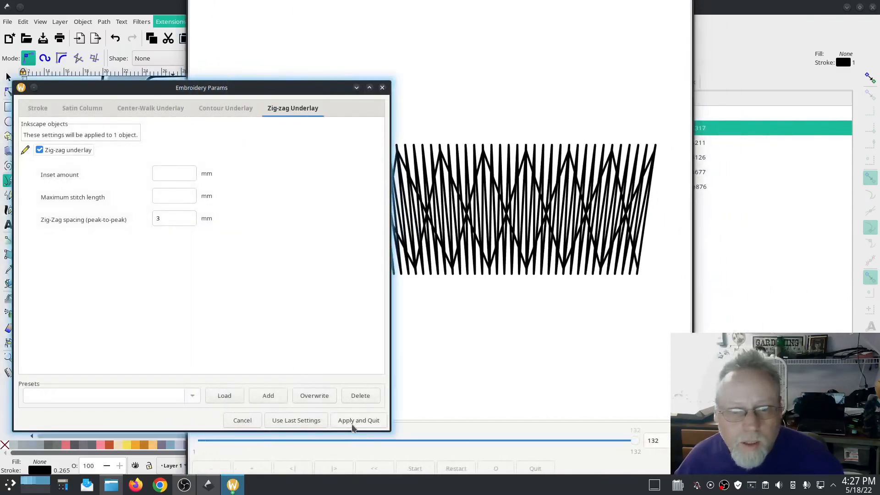
pyautogui.click(353, 421)
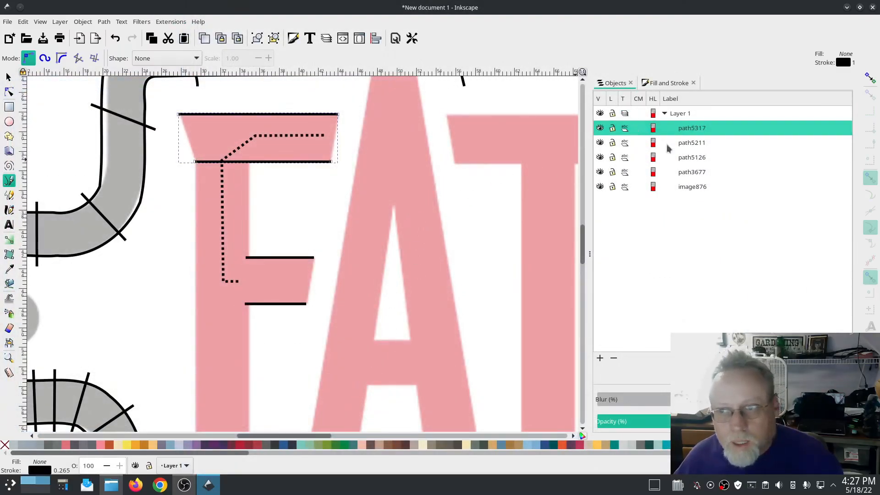
# Flip the satin column rails of the F's top bar with the Ink/Stitch satin tools.
pyautogui.click(170, 22)
pyautogui.moveTo(178, 149)
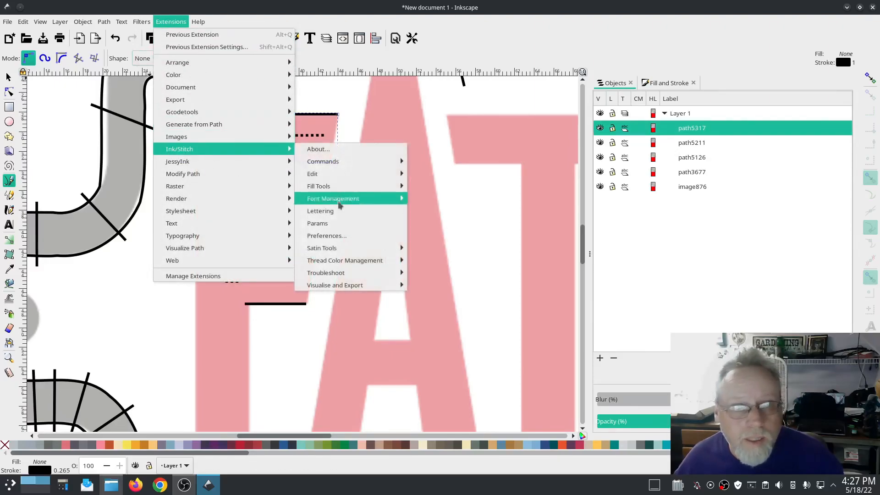
pyautogui.moveTo(363, 246)
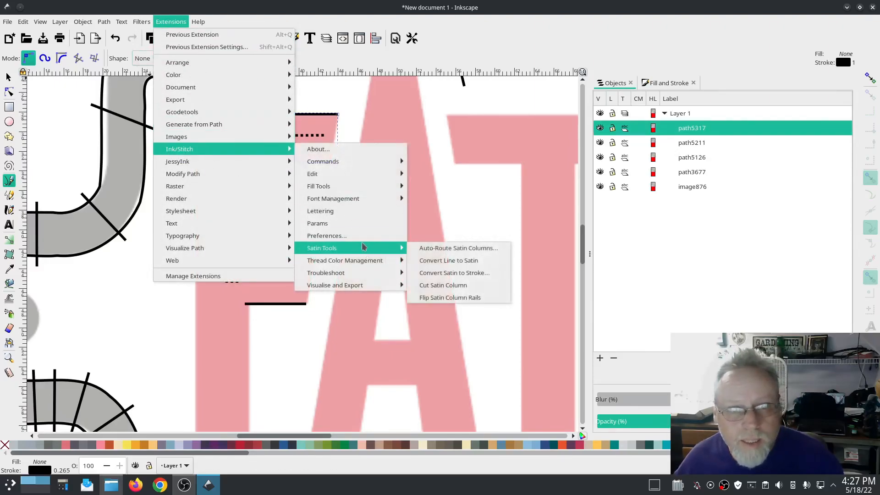
pyautogui.click(469, 299)
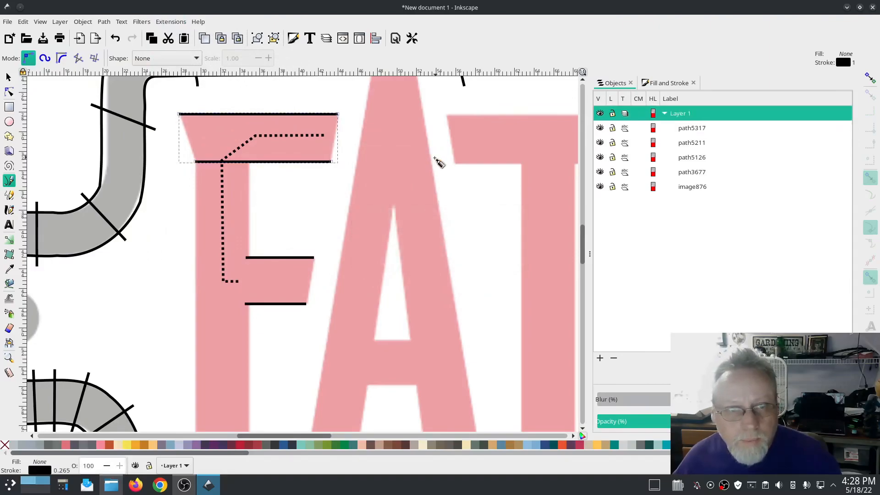
# Check in the Ink/Stitch Params preview where the stitching of the F's top bar starts and ends.
pyautogui.click(176, 22)
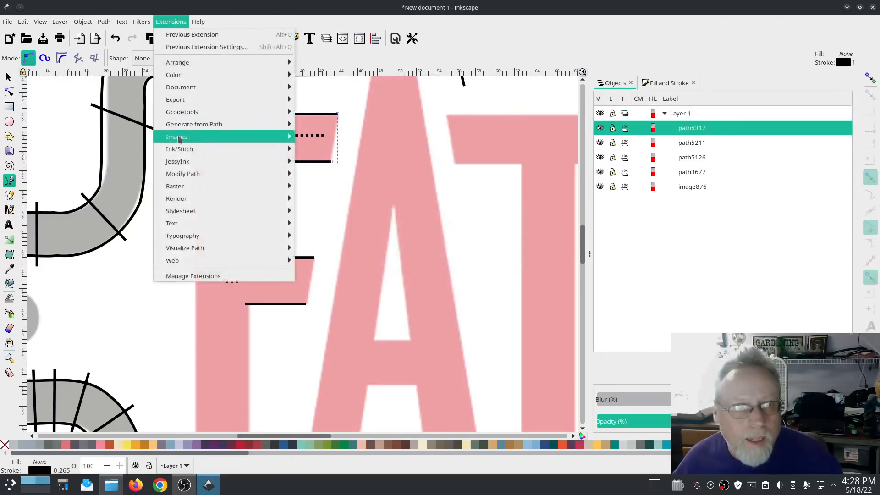
pyautogui.moveTo(257, 149)
pyautogui.click(321, 223)
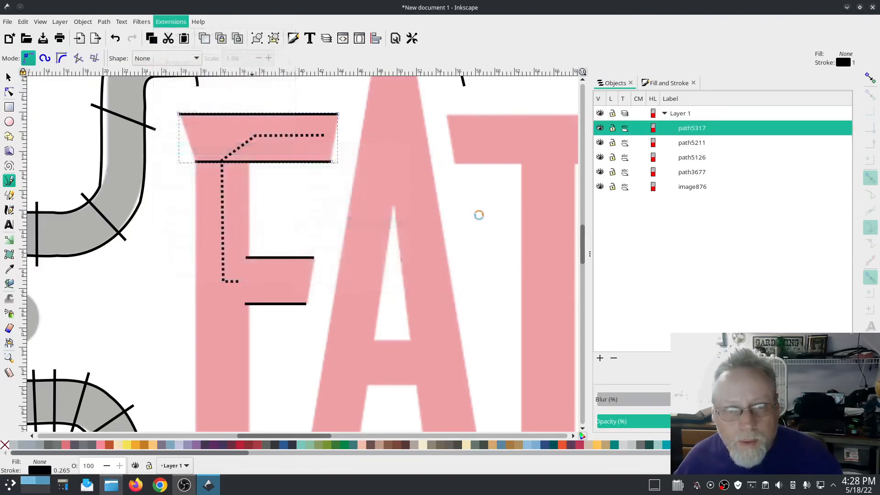
pyautogui.moveTo(457, 79); pyautogui.dragTo(169, 85)
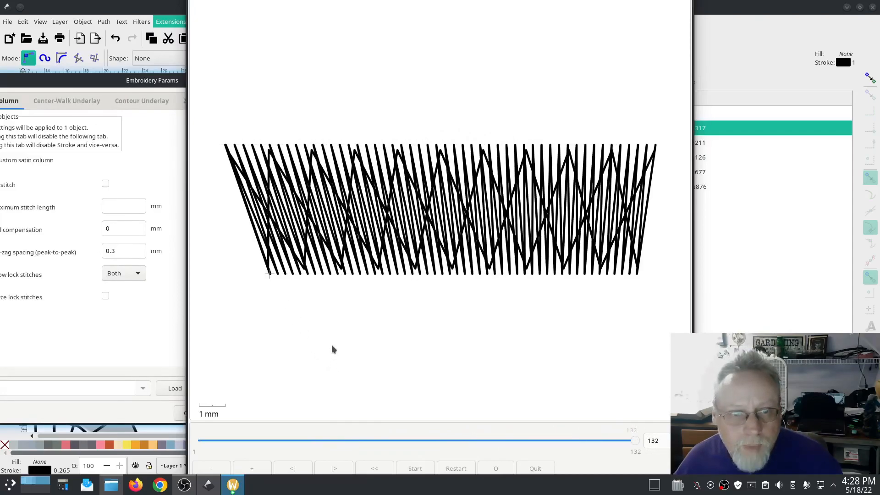
pyautogui.click(171, 363)
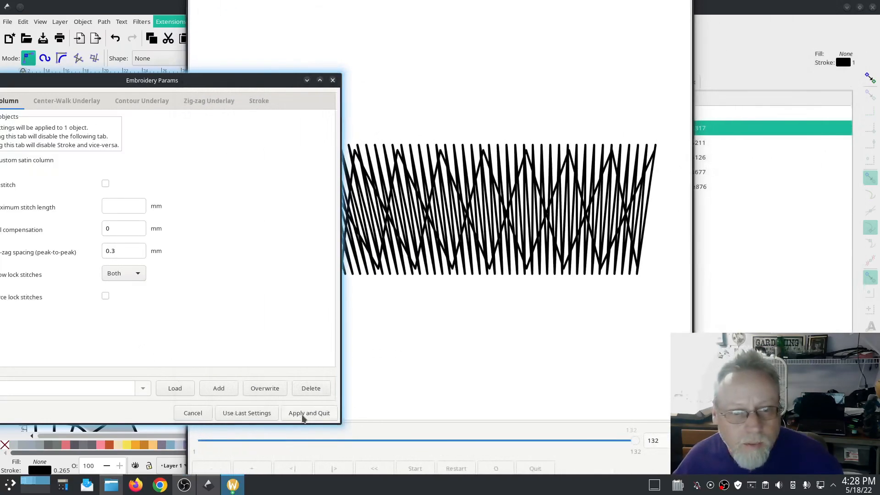
pyautogui.click(305, 412)
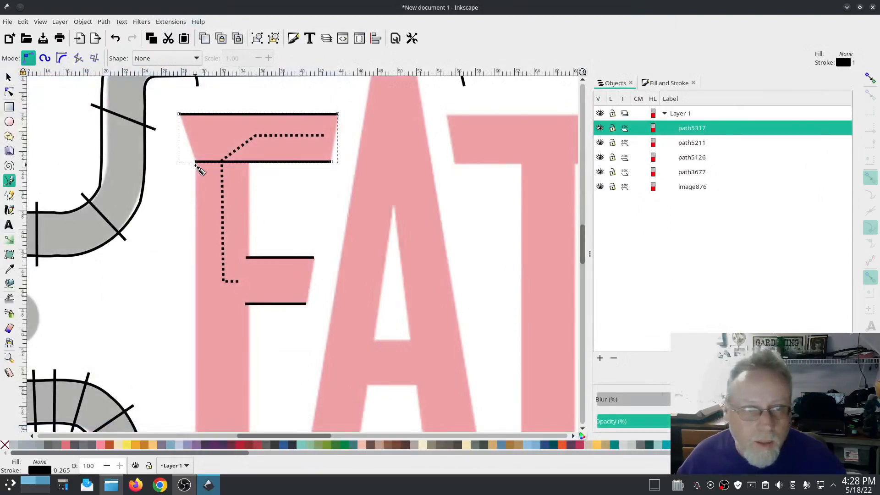
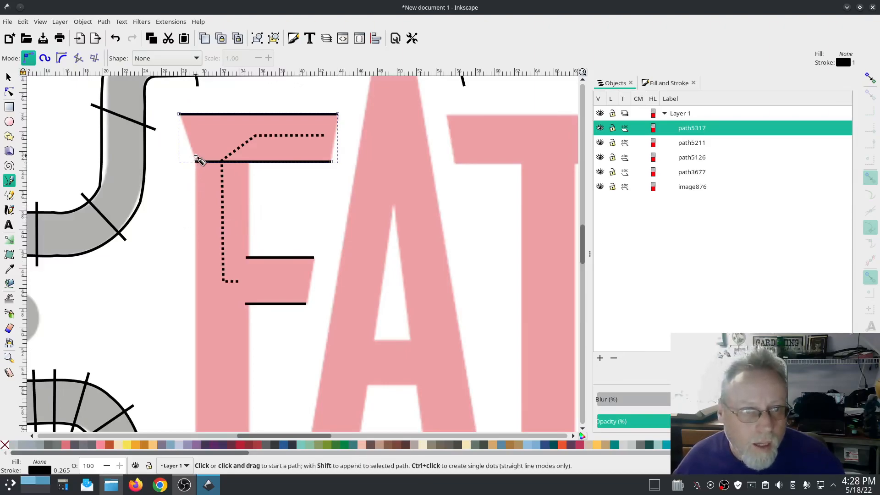
# Draw a straight vertical rail along the left edge of the F's stem, from the top bar's lower edge to the stem's base.
pyautogui.scroll(3, 196, 158)
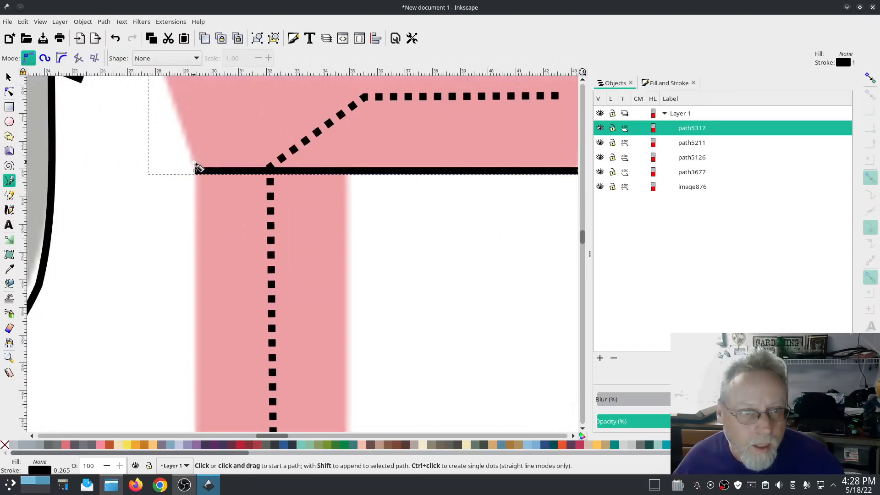
pyautogui.click(192, 161)
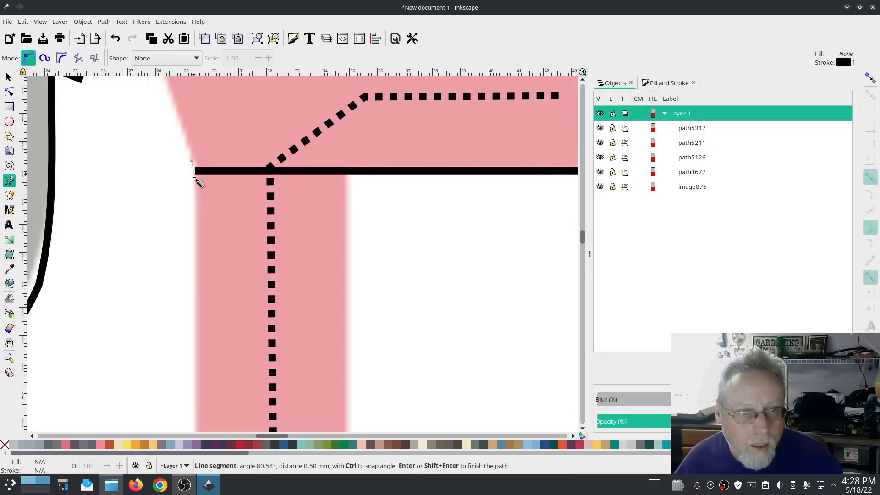
pyautogui.scroll(-15, 196, 183)
pyautogui.scroll(6, 195, 195)
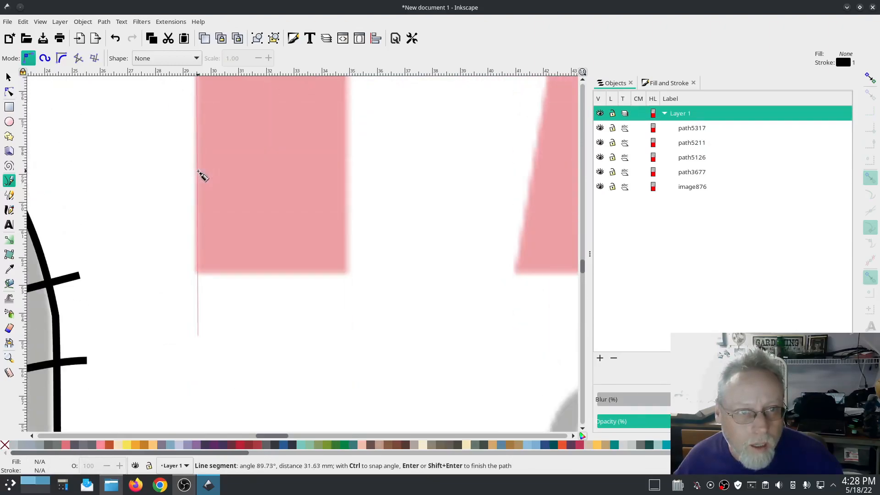
pyautogui.doubleClick(193, 275)
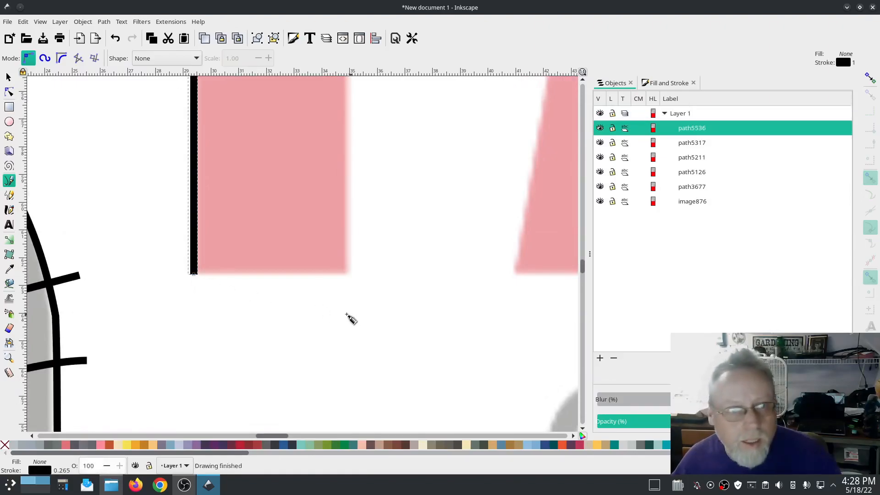
# Draw a matching straight rail down the right edge of the F's stem, from the top bar's lower edge to the base.
pyautogui.scroll(-4, 339, 315)
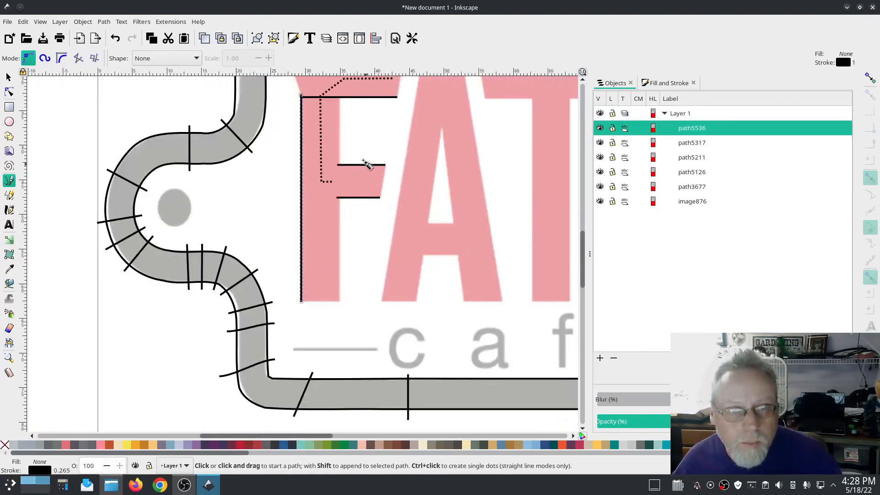
pyautogui.scroll(1, 334, 101)
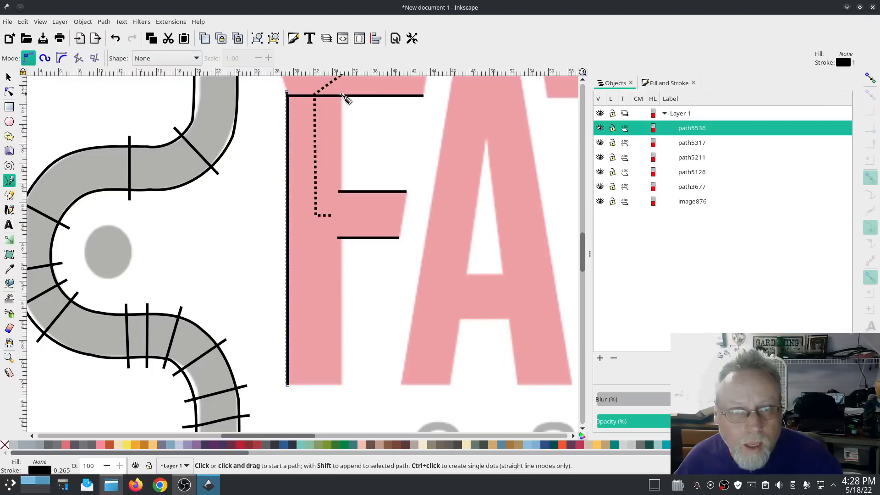
pyautogui.click(342, 95)
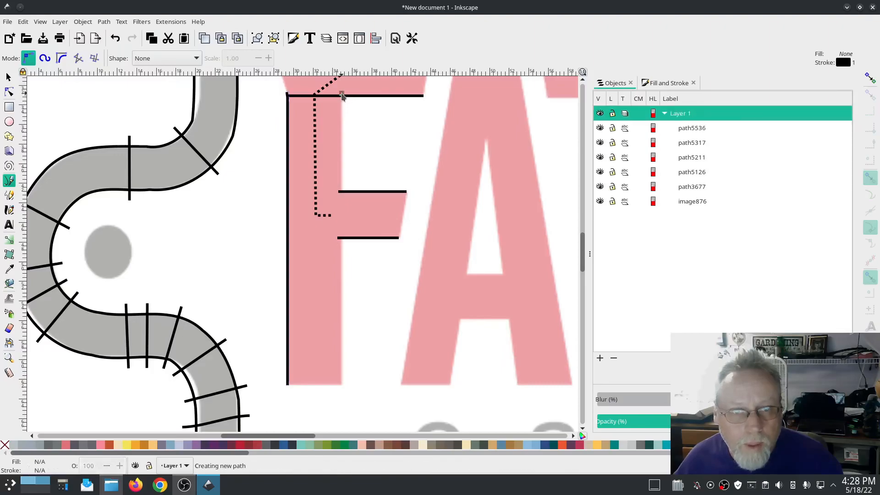
pyautogui.doubleClick(337, 387)
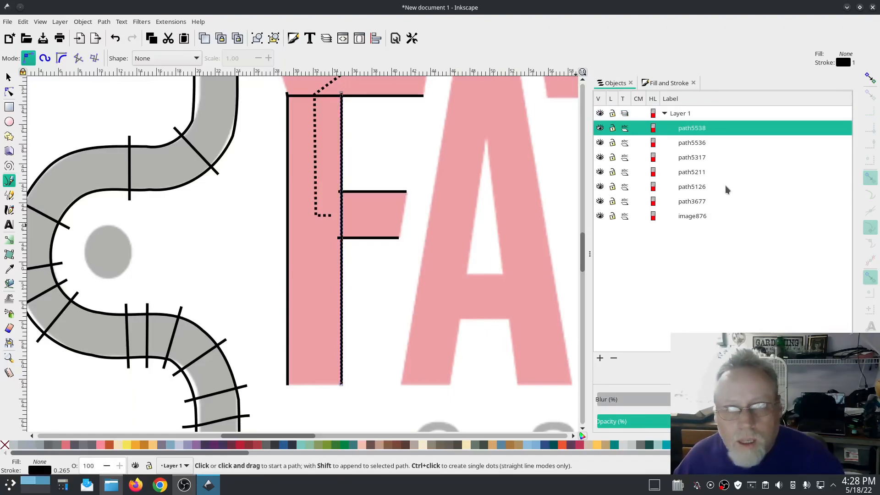
pyautogui.click(103, 21)
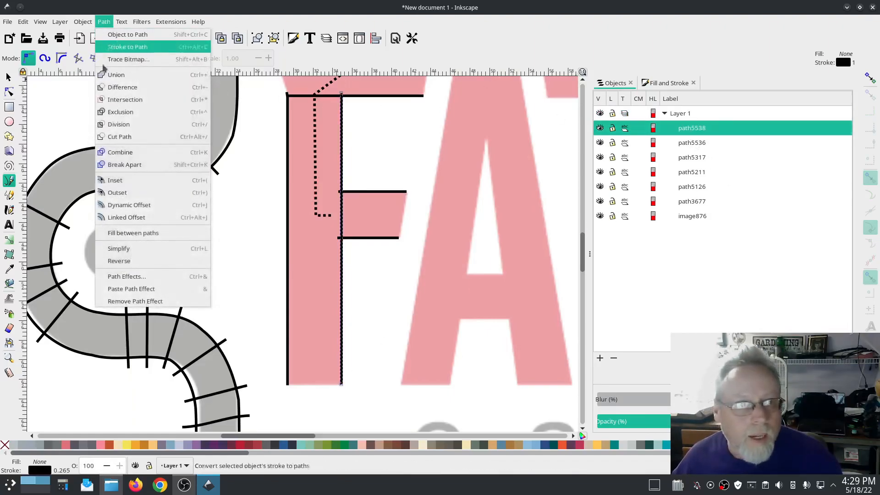
pyautogui.click(115, 151)
pyautogui.click(171, 22)
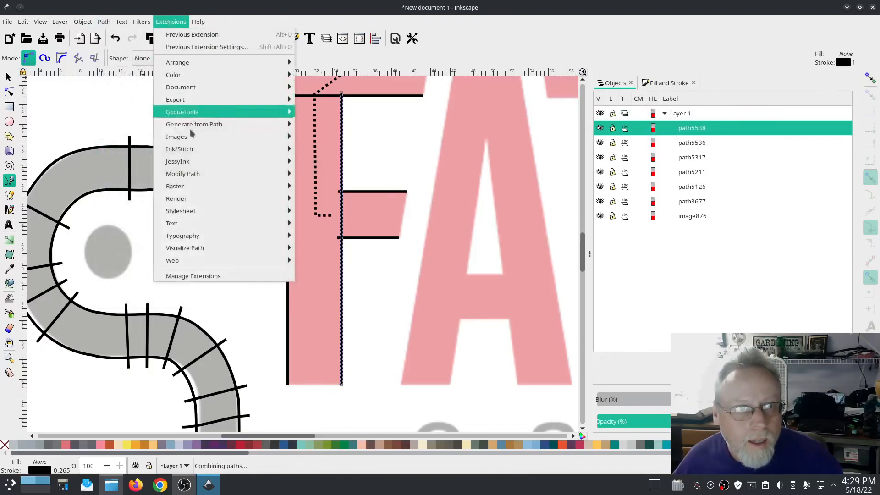
pyautogui.moveTo(195, 154)
pyautogui.click(338, 222)
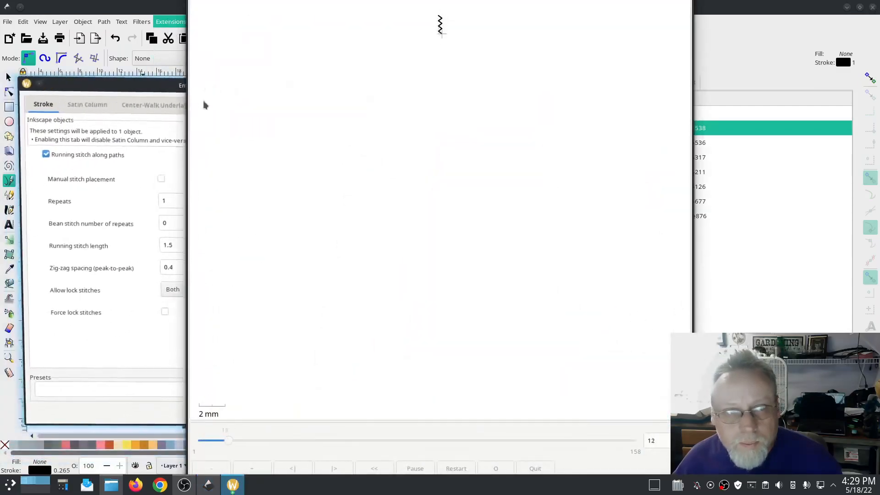
pyautogui.click(150, 119)
pyautogui.click(74, 110)
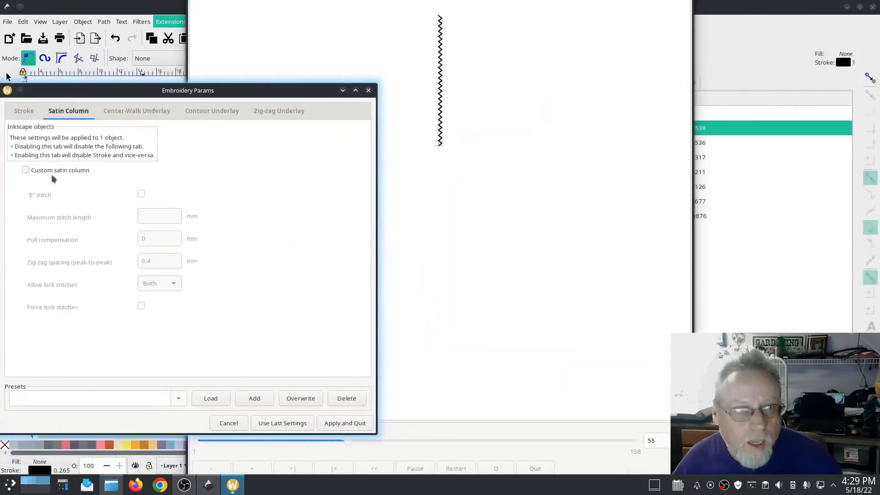
pyautogui.click(26, 169)
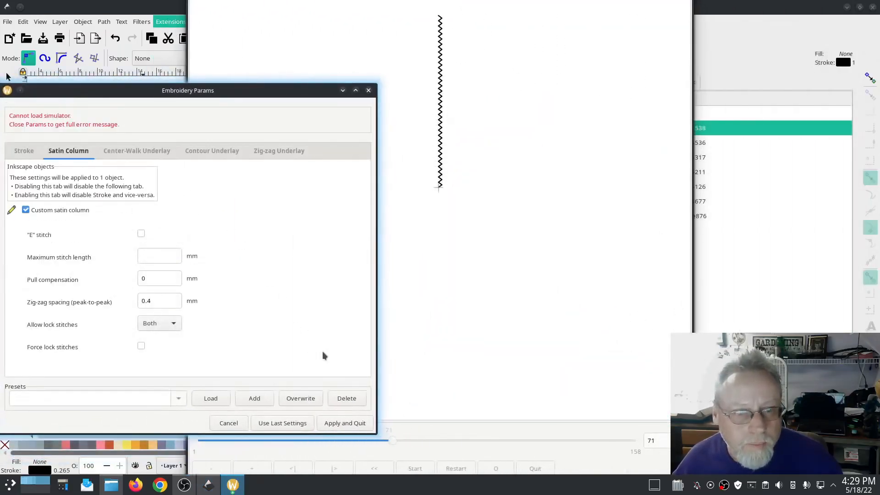
pyautogui.click(228, 422)
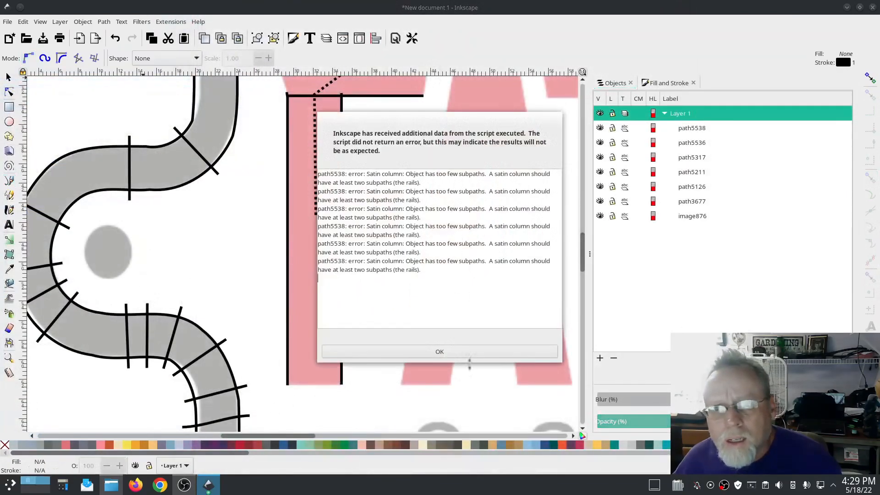
pyautogui.click(438, 353)
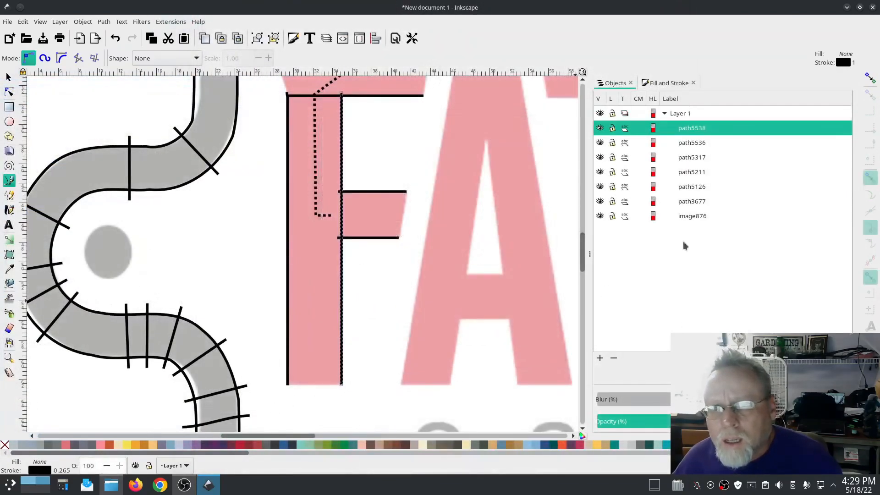
pyautogui.click(695, 144)
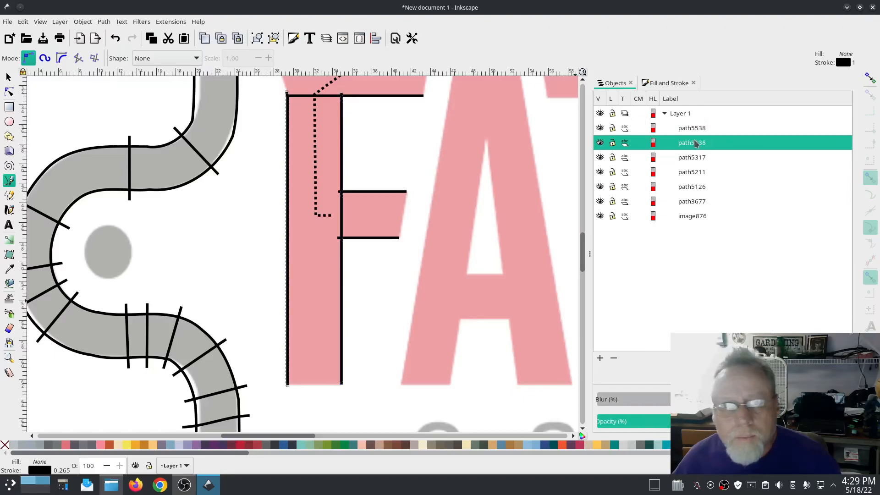
pyautogui.keyDown('shift'); pyautogui.click(695, 131); pyautogui.keyUp('shift')
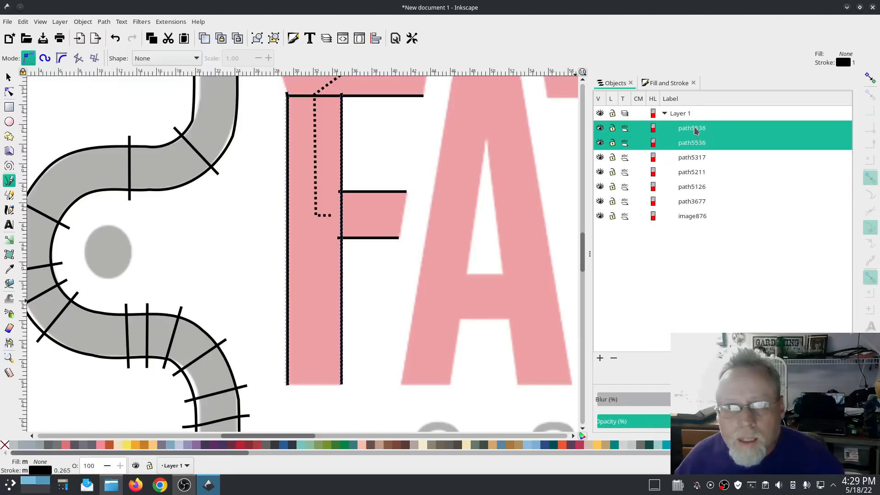
pyautogui.click(105, 23)
pyautogui.click(125, 165)
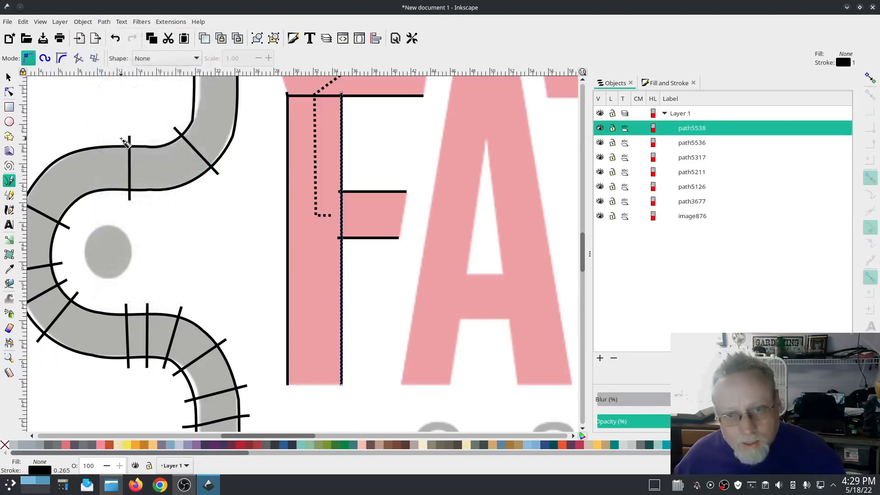
# Combine the left and right rails of the F's stem into a single path.
pyautogui.click(700, 144)
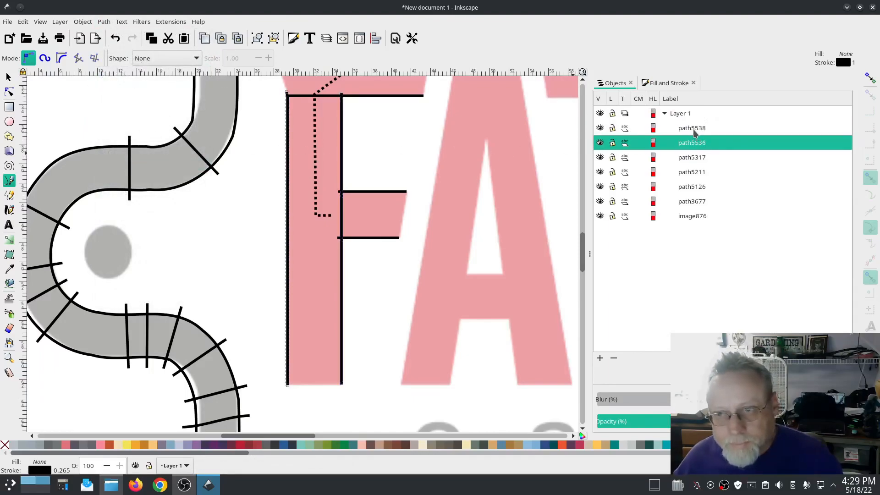
pyautogui.keyDown('shift'); pyautogui.click(694, 131); pyautogui.keyUp('shift')
pyautogui.click(104, 22)
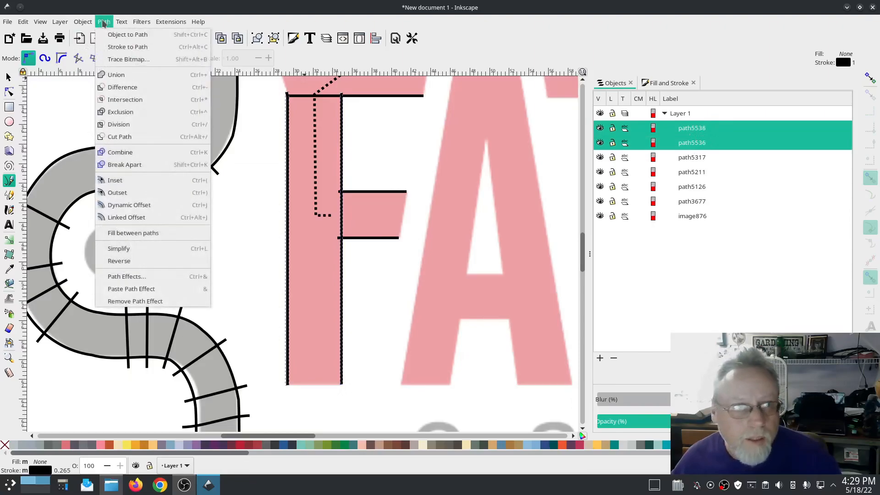
pyautogui.click(130, 151)
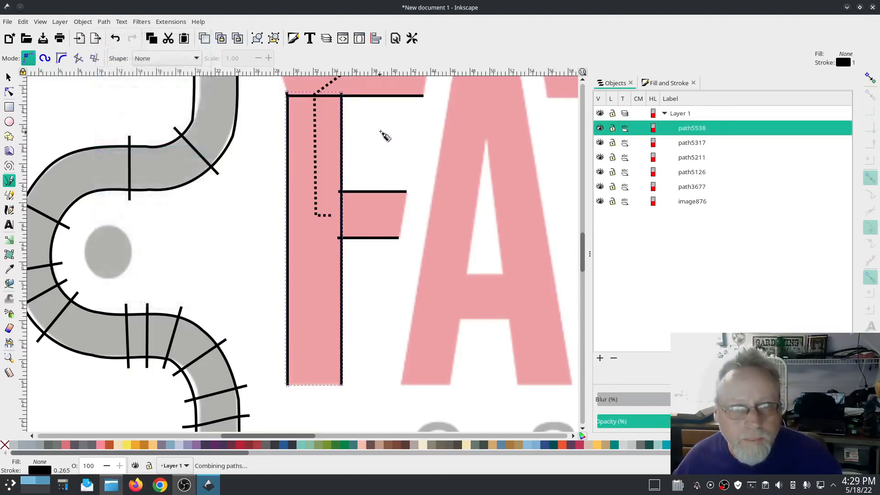
# Try to turn the two-rail path of the F's vertical stem into an Ink/Stitch custom satin column.
pyautogui.click(170, 21)
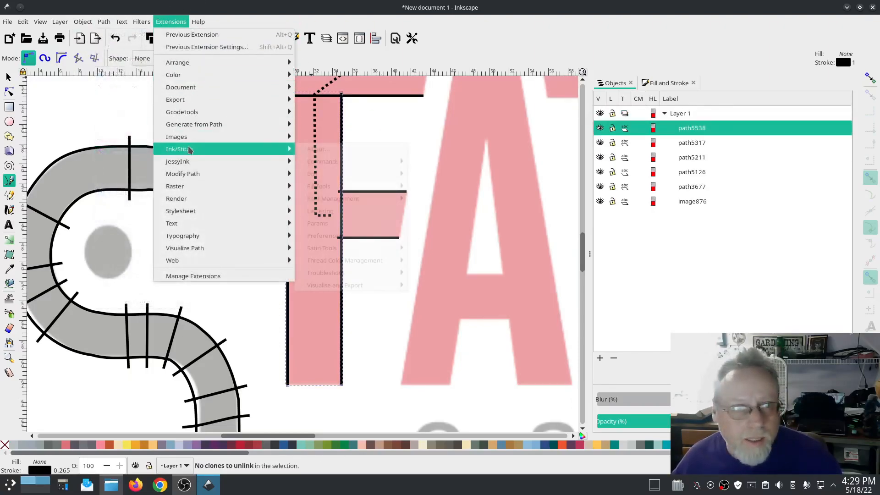
pyautogui.moveTo(192, 149)
pyautogui.click(387, 223)
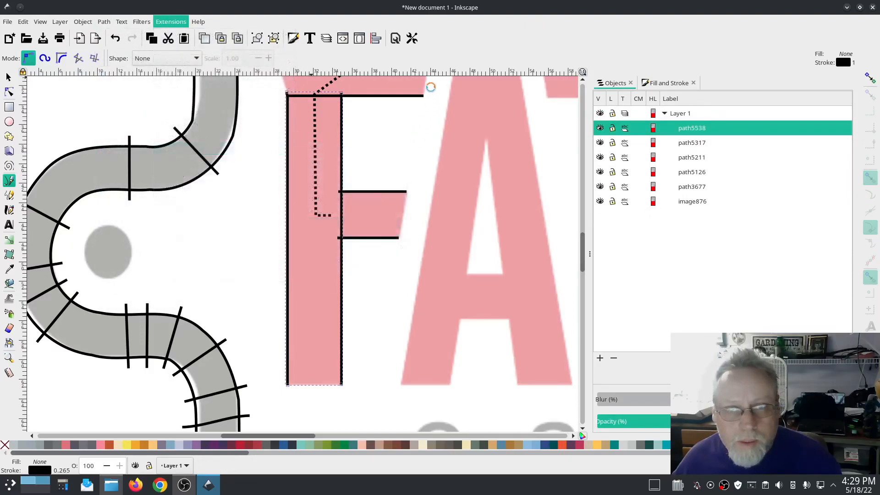
pyautogui.moveTo(453, 64); pyautogui.dragTo(204, 65)
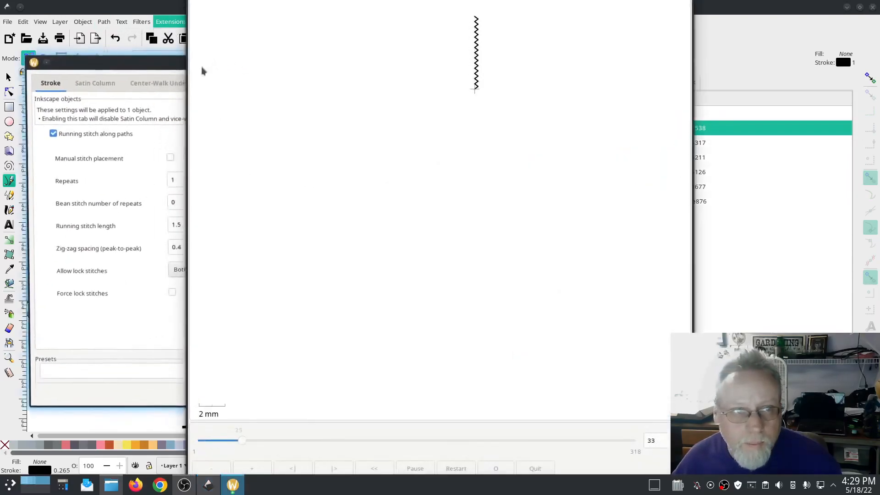
pyautogui.click(96, 82)
pyautogui.click(54, 142)
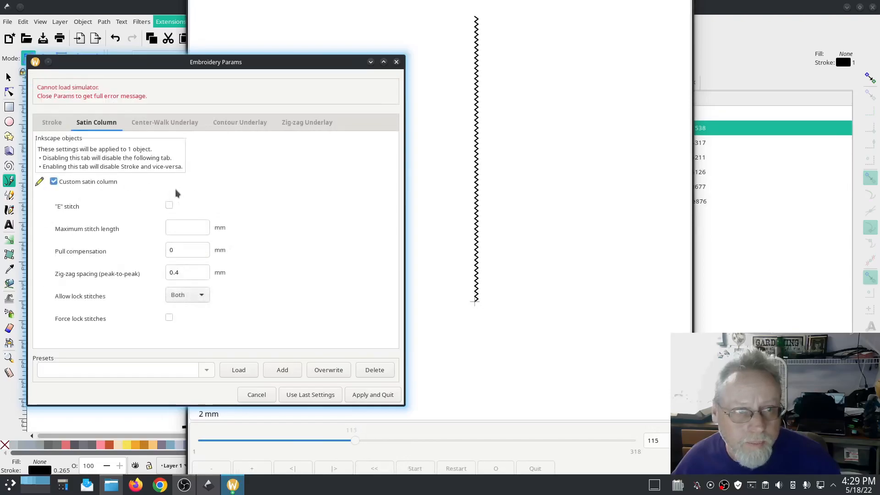
pyautogui.click(252, 394)
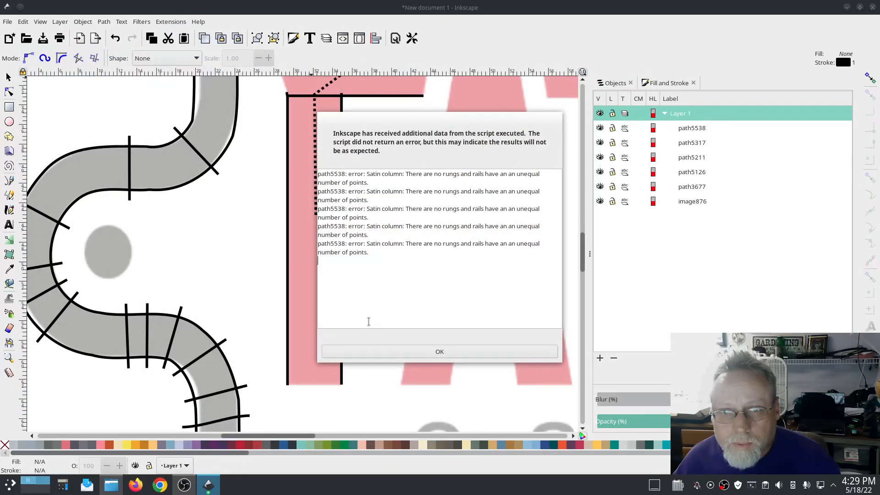
pyautogui.click(430, 351)
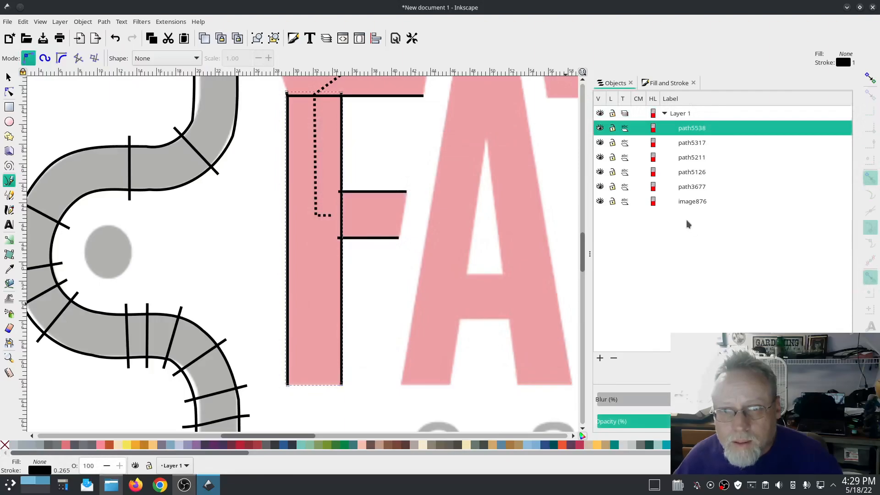
# Inspect the end nodes on both rails of the F's vertical stem.
pyautogui.click(10, 92)
pyautogui.click(289, 141)
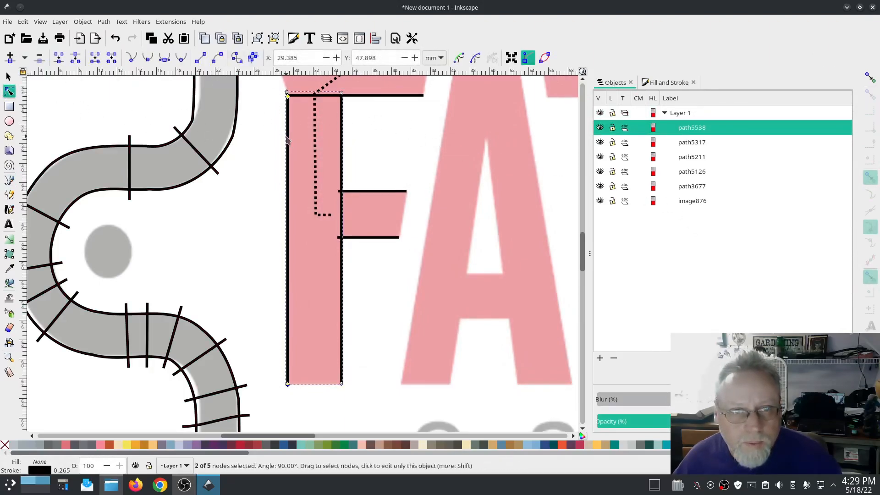
pyautogui.click(342, 142)
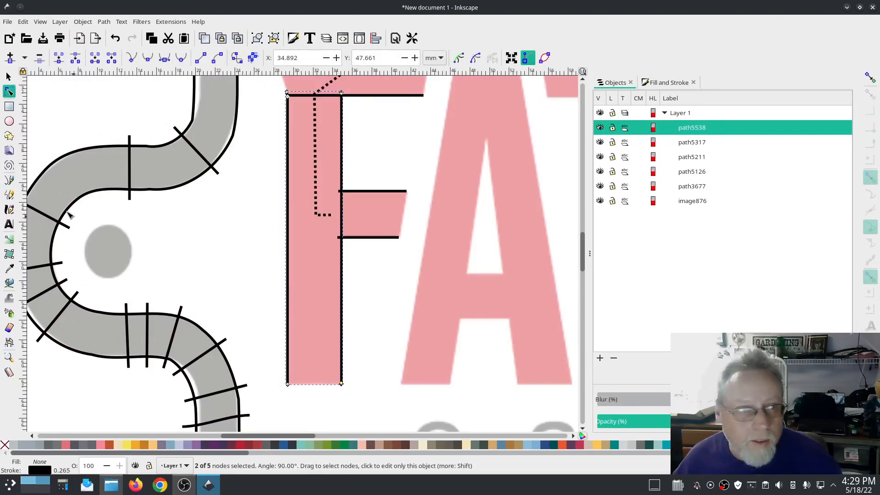
# Draw two freehand horizontal rungs across the F's vertical stem, one near its upper end and one near its lower end.
pyautogui.click(9, 195)
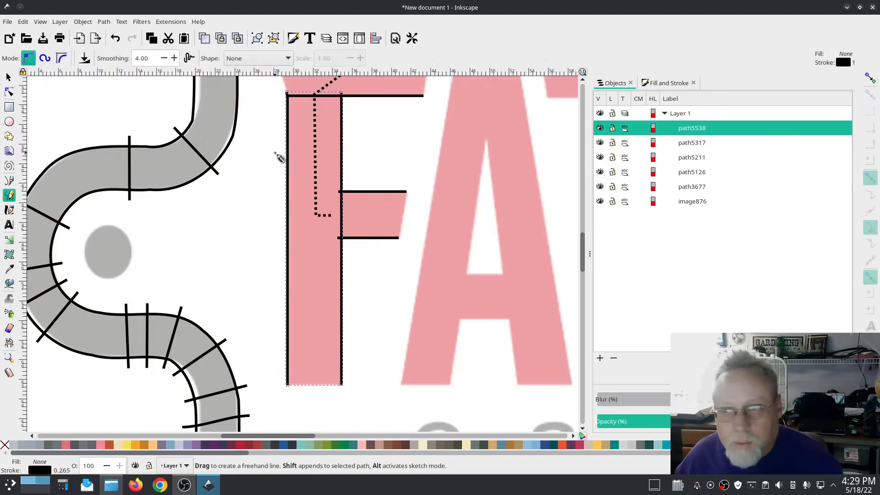
pyautogui.moveTo(278, 128); pyautogui.dragTo(352, 130)
pyautogui.moveTo(277, 324); pyautogui.dragTo(349, 325)
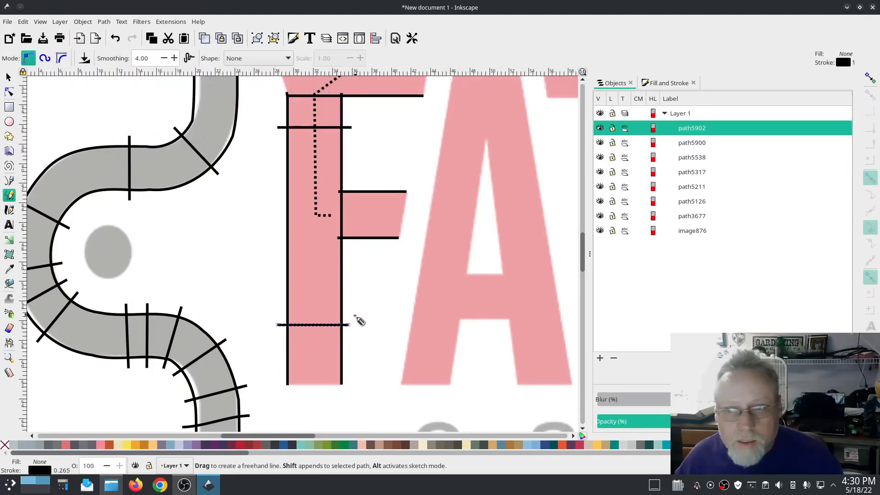
# Combine the two new rungs with the stem's rails into a single path.
pyautogui.click(691, 173)
pyautogui.click(693, 158)
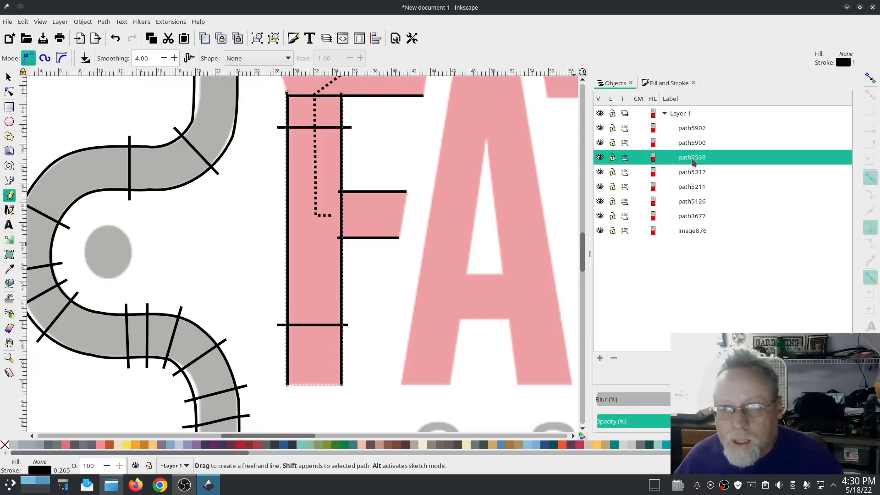
pyautogui.keyDown('shift'); pyautogui.click(694, 129); pyautogui.keyUp('shift')
pyautogui.click(103, 23)
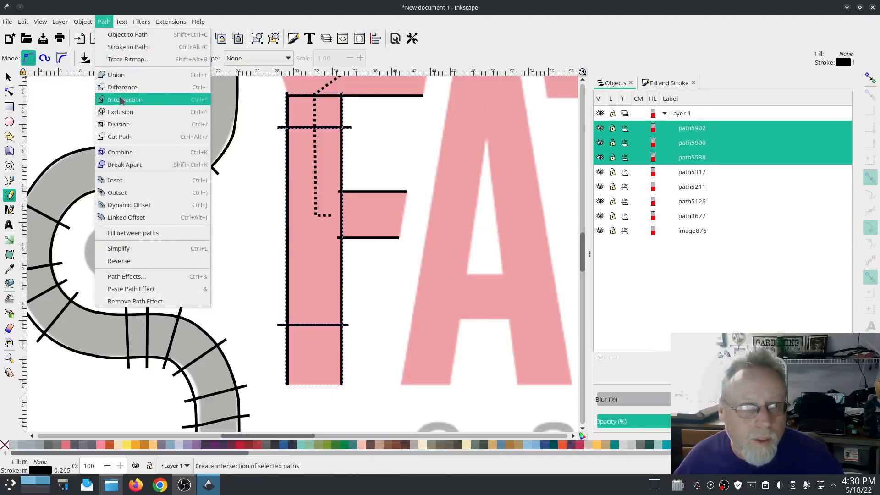
pyautogui.click(120, 152)
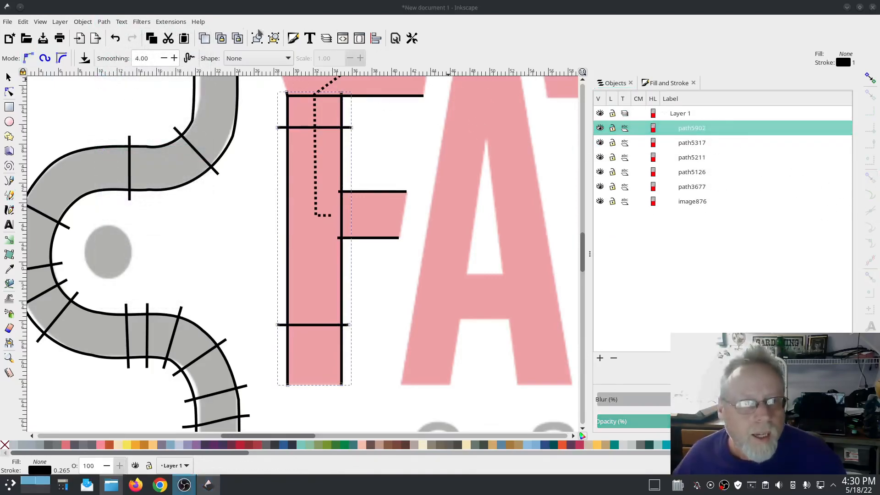
# Enable Custom satin column in Ink/Stitch Params for the stem path and set its zig-zag spacing to 0.3 mm.
pyautogui.click(171, 22)
pyautogui.moveTo(192, 152)
pyautogui.click(320, 211)
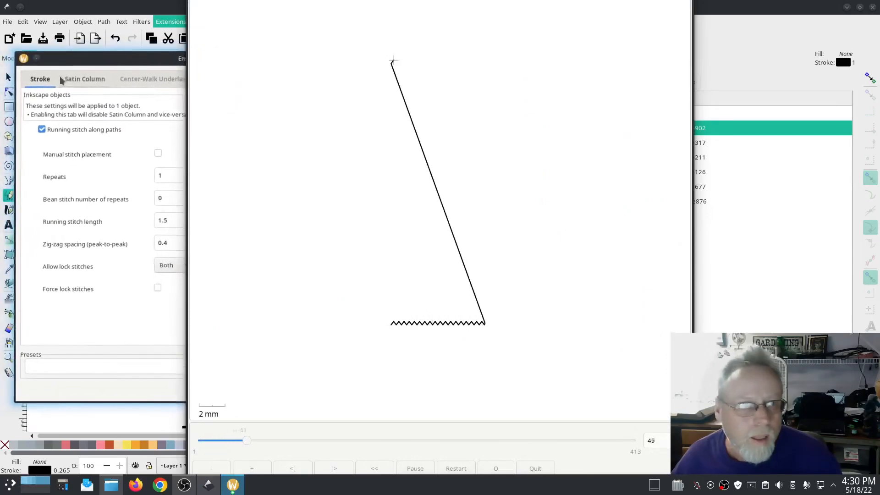
pyautogui.click(61, 77)
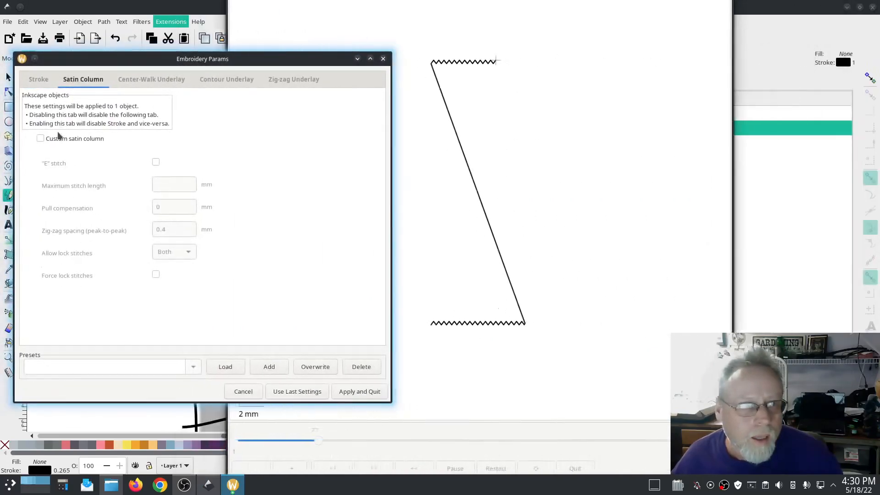
pyautogui.click(40, 138)
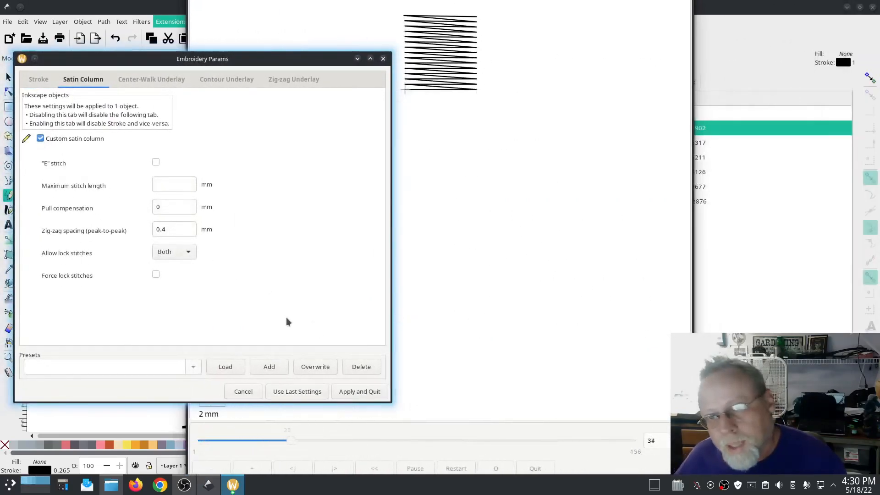
pyautogui.click(189, 229)
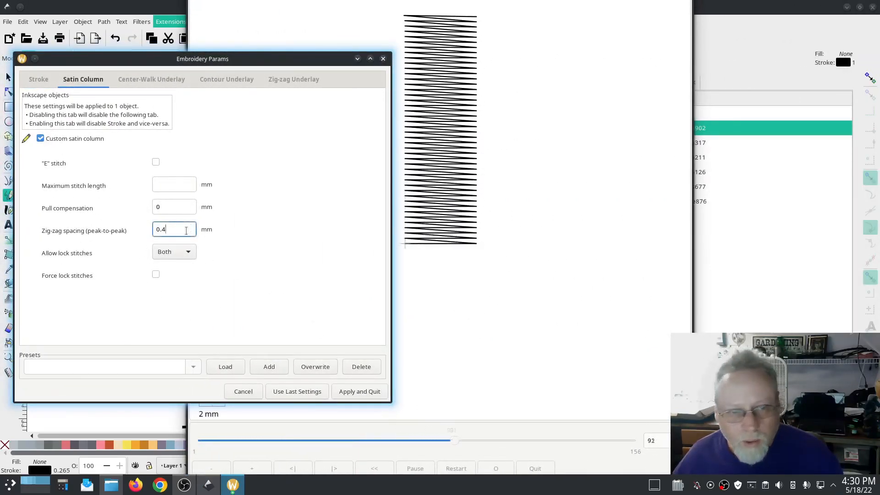
pyautogui.press('BackSpace')
pyautogui.write('3')
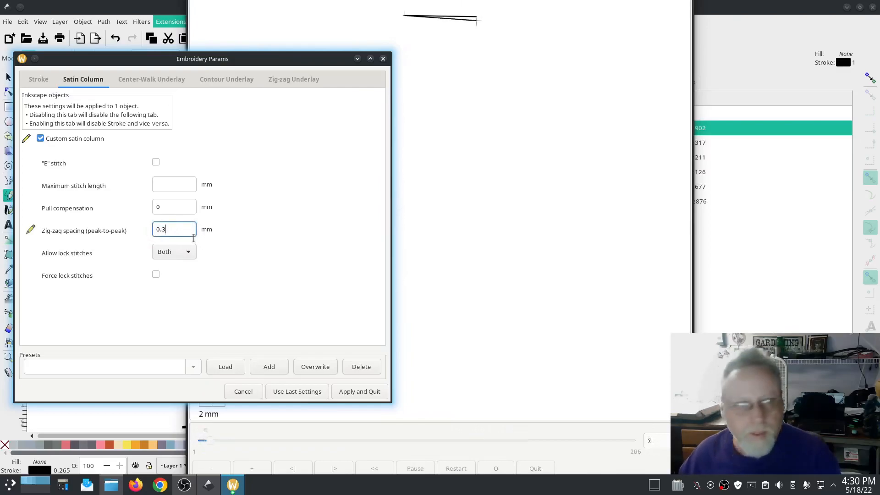
# Enable Zig-zag underlay for the stem's satin column and apply the embroidery parameters.
pyautogui.click(282, 81)
pyautogui.click(37, 122)
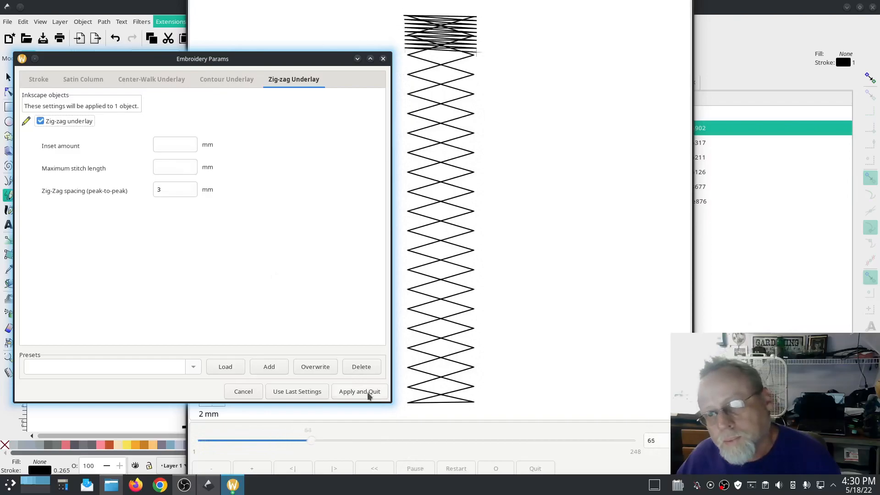
pyautogui.click(360, 391)
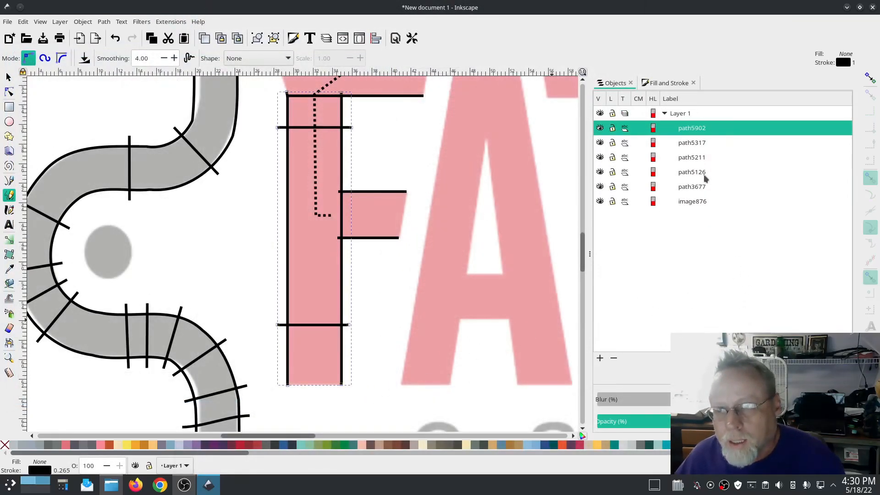
# Group the four paths that make up the letter F, leaving out the border path and the image.
pyautogui.click(694, 159)
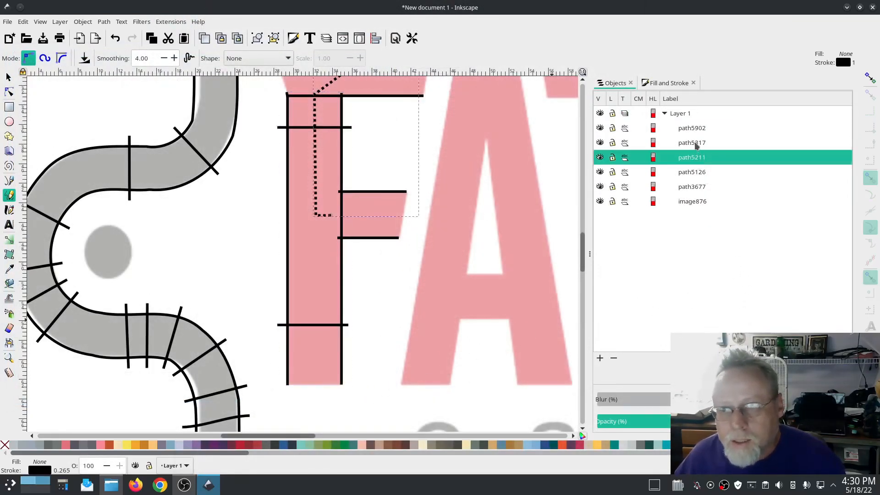
pyautogui.click(696, 144)
pyautogui.click(699, 159)
pyautogui.click(697, 172)
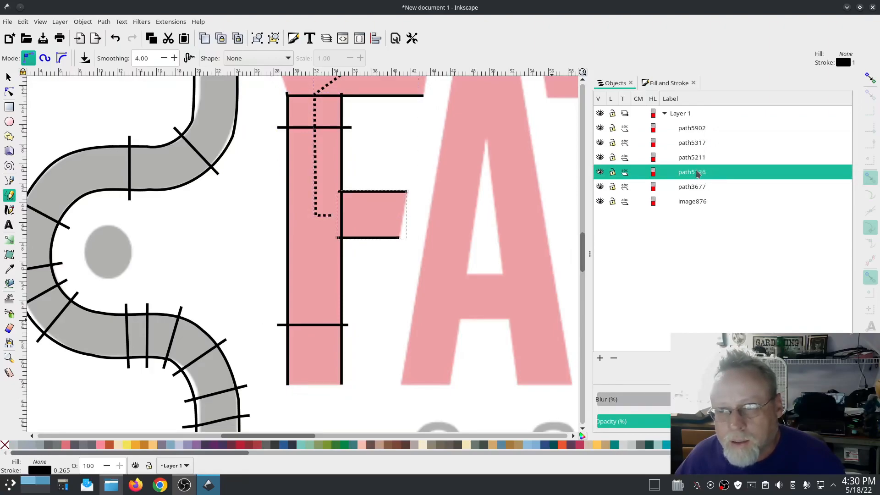
pyautogui.keyDown('shift'); pyautogui.click(684, 135); pyautogui.keyUp('shift')
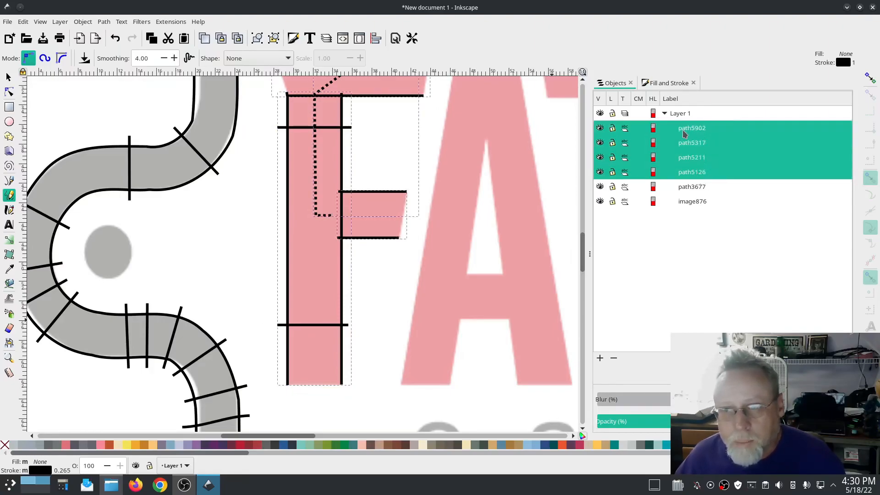
pyautogui.rightClick(684, 133)
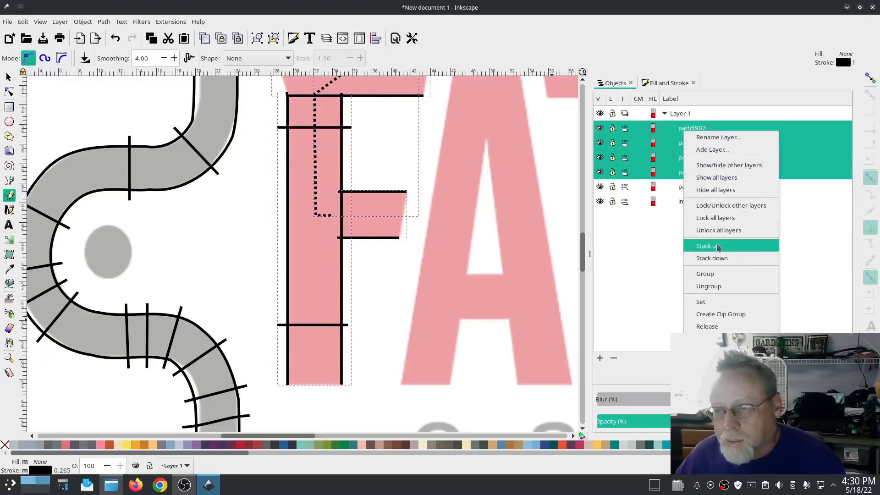
pyautogui.click(722, 275)
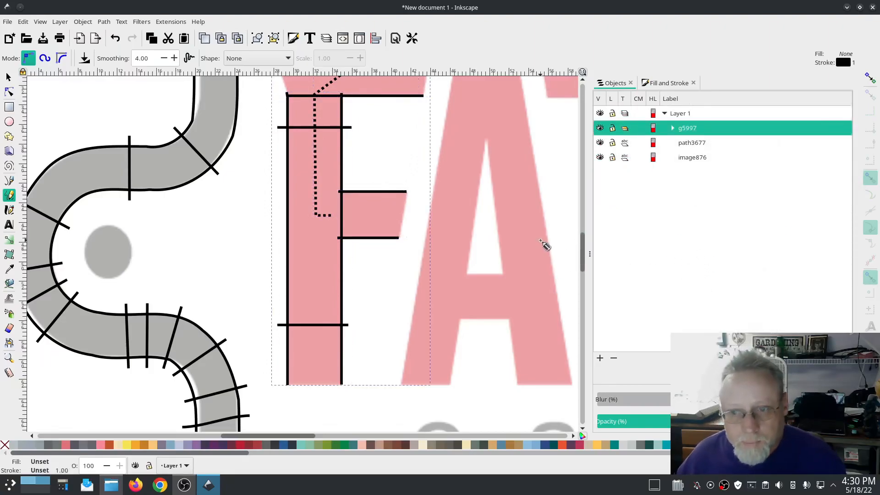
# Run the Ink/Stitch simulator on the grouped letter F and check its stitch-out.
pyautogui.scroll(3, 545, 247)
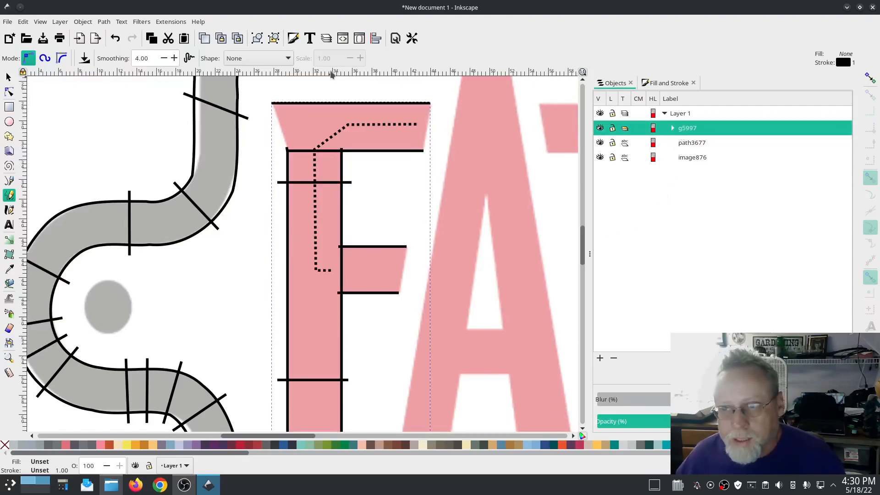
pyautogui.click(171, 21)
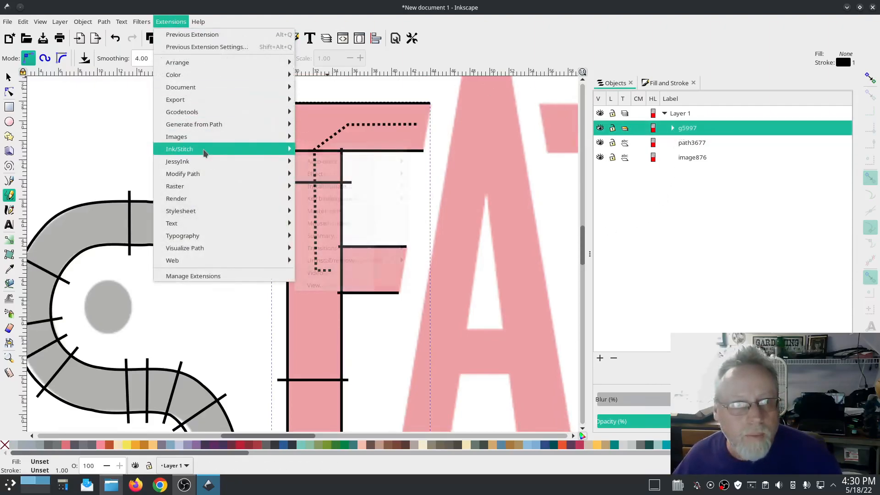
pyautogui.moveTo(203, 150)
pyautogui.click(470, 310)
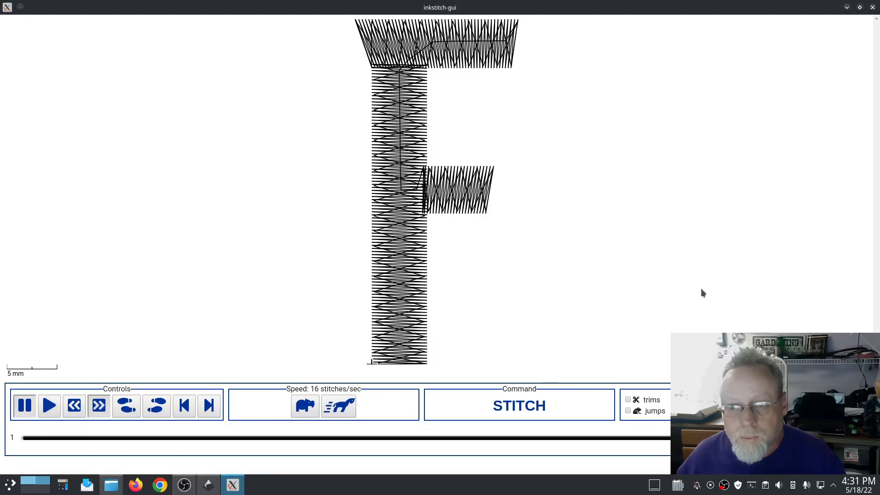
pyautogui.click(873, 7)
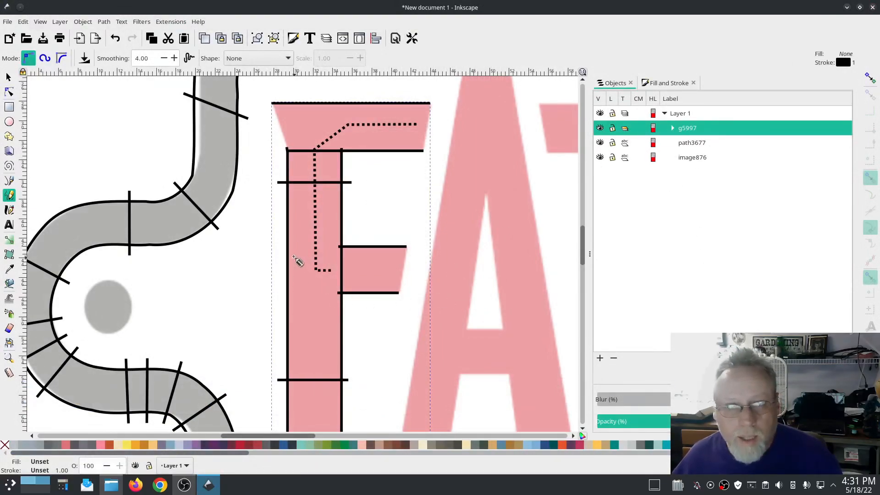
# Deselect the F group and look over the whole logo and the letter A.
pyautogui.click(10, 78)
pyautogui.moveTo(462, 310); pyautogui.dragTo(339, 280)
pyautogui.scroll(3, 456, 297)
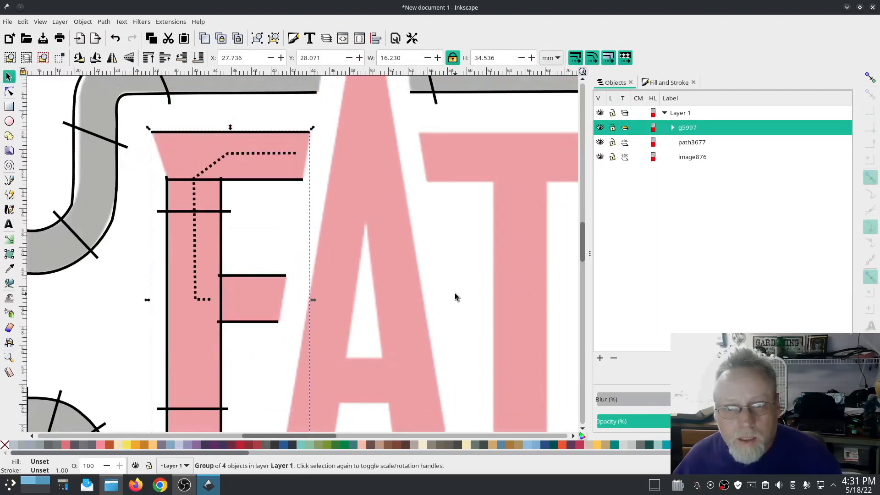
pyautogui.scroll(-4, 455, 297)
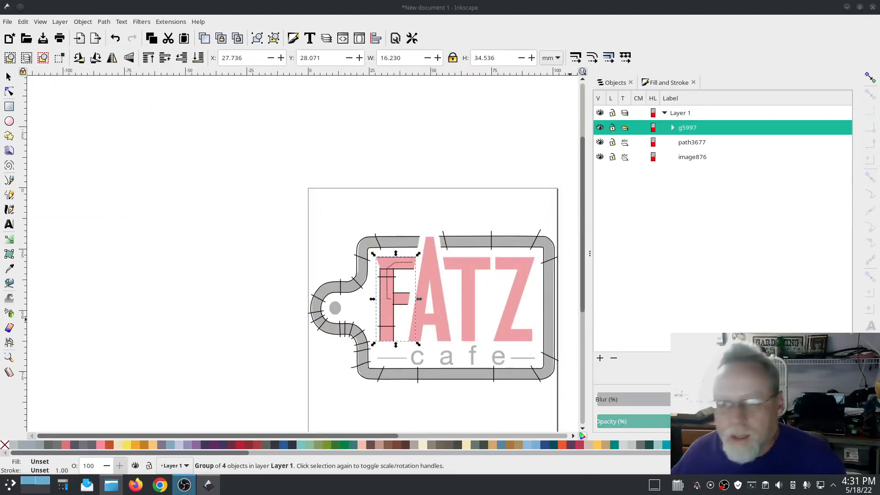
pyautogui.scroll(9, 419, 323)
pyautogui.scroll(-12, 419, 323)
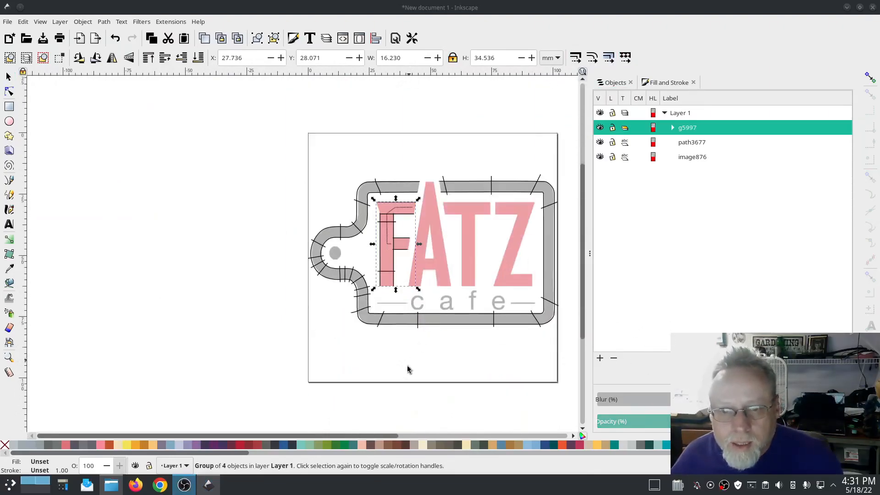
pyautogui.press('Escape')
pyautogui.keyDown('ctrl'); pyautogui.scroll(2, 427, 269); pyautogui.keyUp('ctrl')
pyautogui.scroll(1, 427, 264)
pyautogui.moveTo(427, 265); pyautogui.dragTo(383, 312)
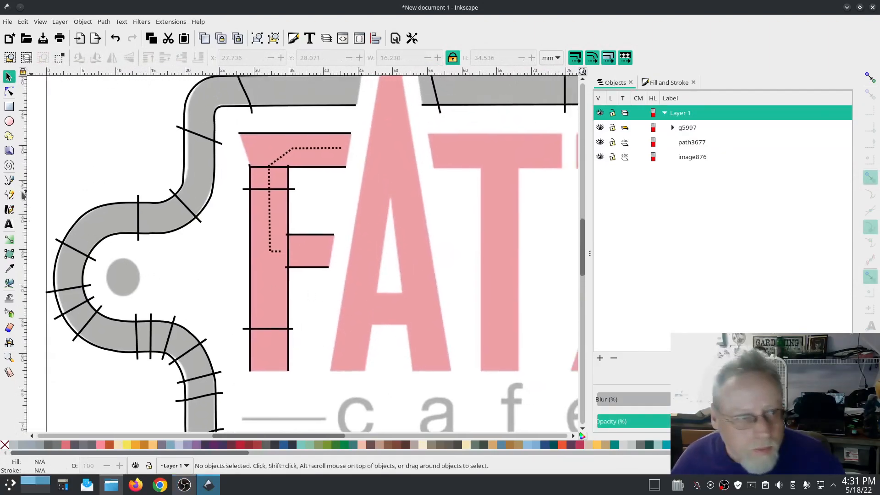
pyautogui.click(9, 180)
pyautogui.click(330, 371)
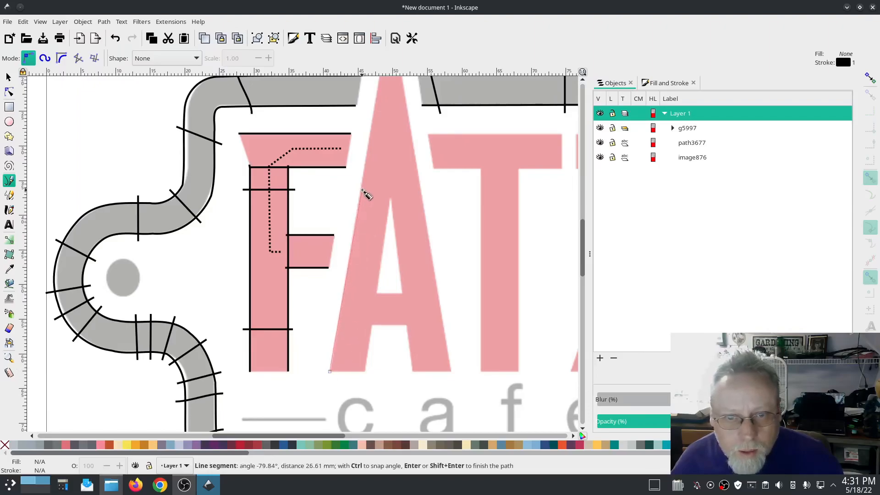
pyautogui.press('Escape')
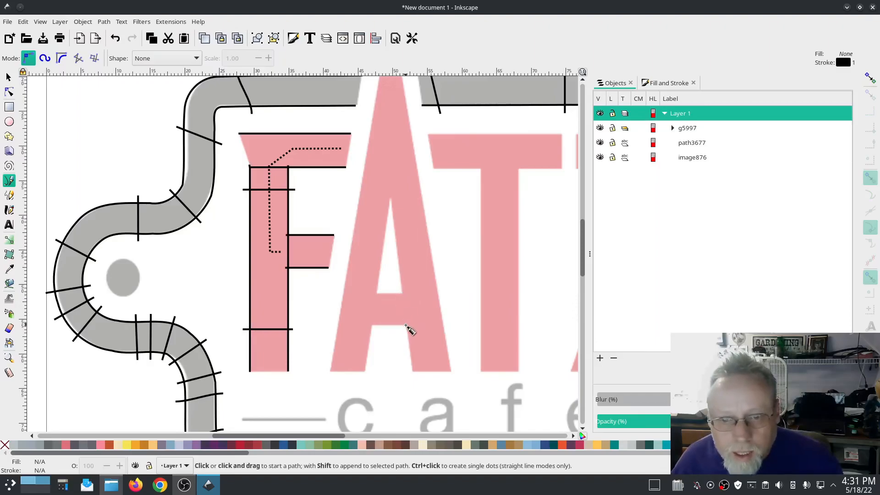
# Draw a straight horizontal line along the lower edge of the letter A's crossbar.
pyautogui.scroll(2, 409, 328)
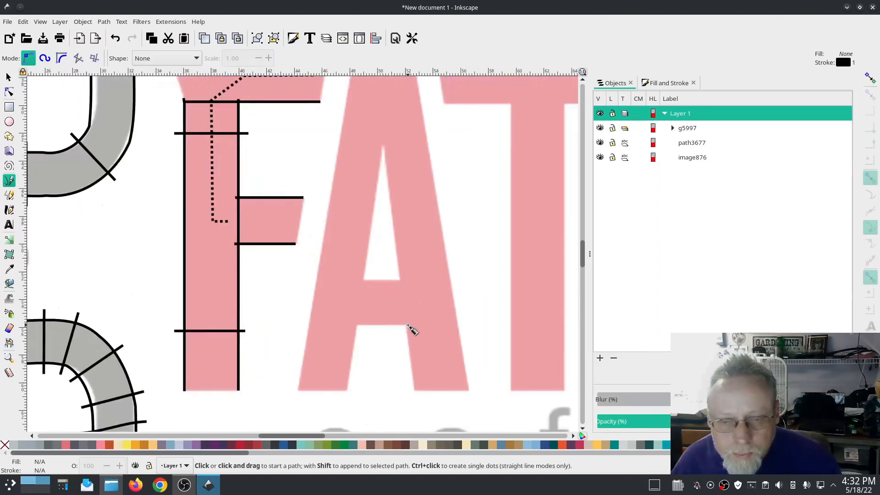
pyautogui.click(408, 326)
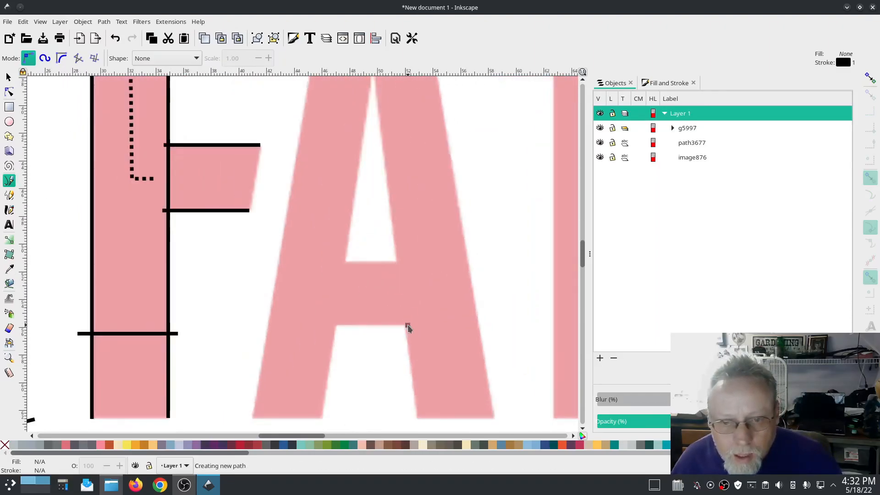
pyautogui.doubleClick(331, 325)
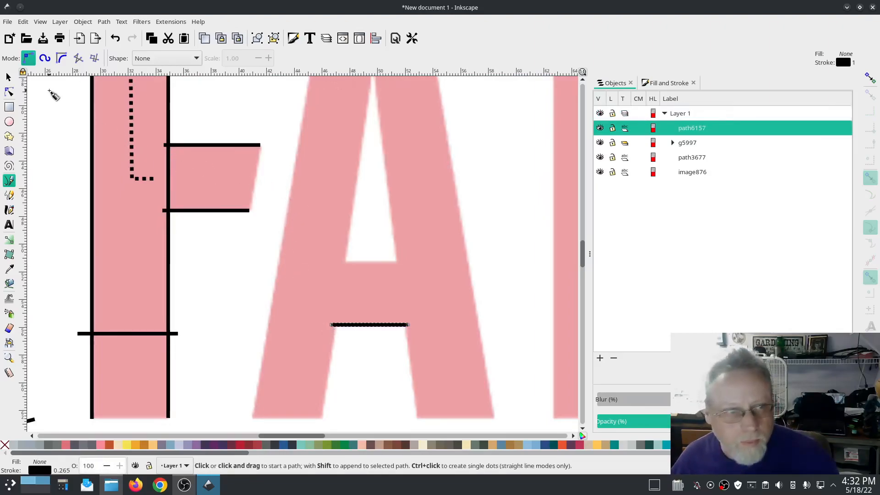
pyautogui.press('Escape')
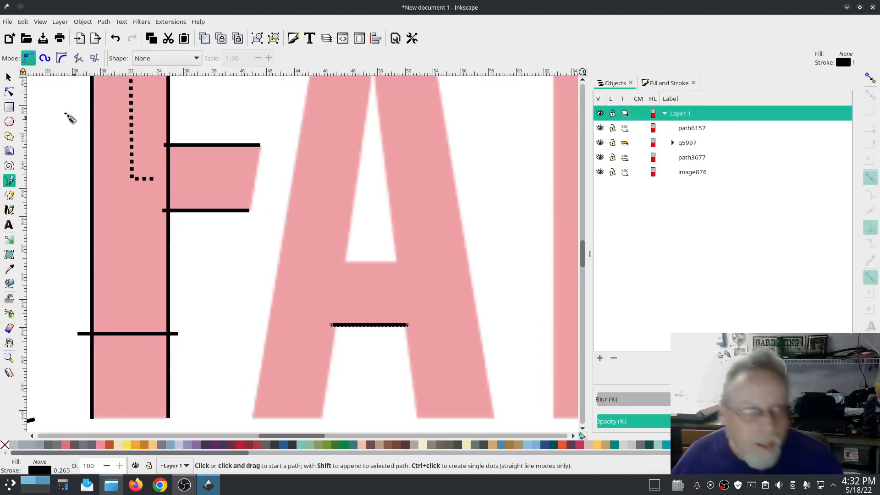
# Duplicate the crossbar line and move the copy straight up to the crossbar's upper edge.
pyautogui.press('Return')
pyautogui.press('s')
pyautogui.moveTo(381, 323); pyautogui.dragTo(375, 257)
pyautogui.hotkey('ctrl', 'z')
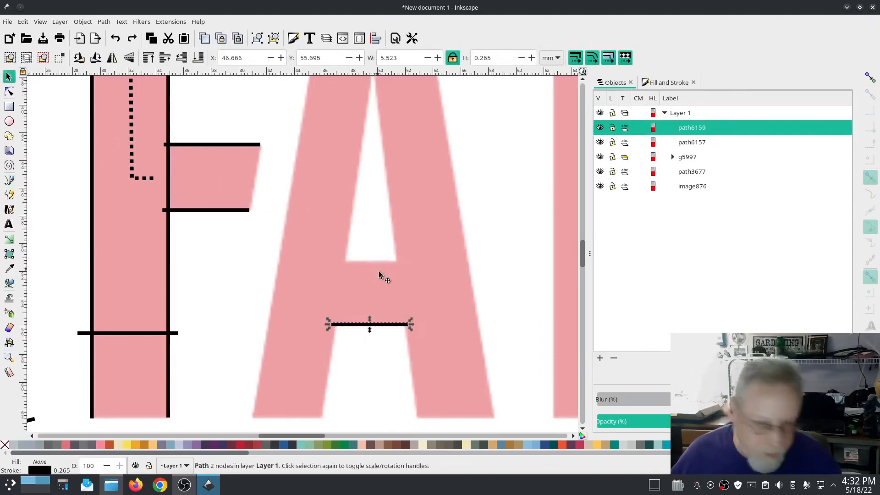
pyautogui.moveTo(379, 327); pyautogui.dragTo(380, 261)
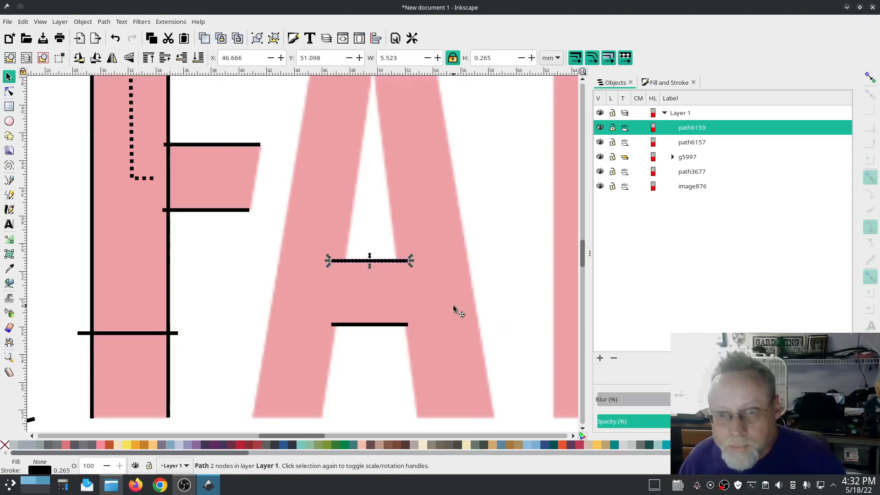
# Combine the upper and lower crossbar lines of the A into one path.
pyautogui.keyDown('shift'); pyautogui.click(692, 143); pyautogui.keyUp('shift')
pyautogui.click(105, 22)
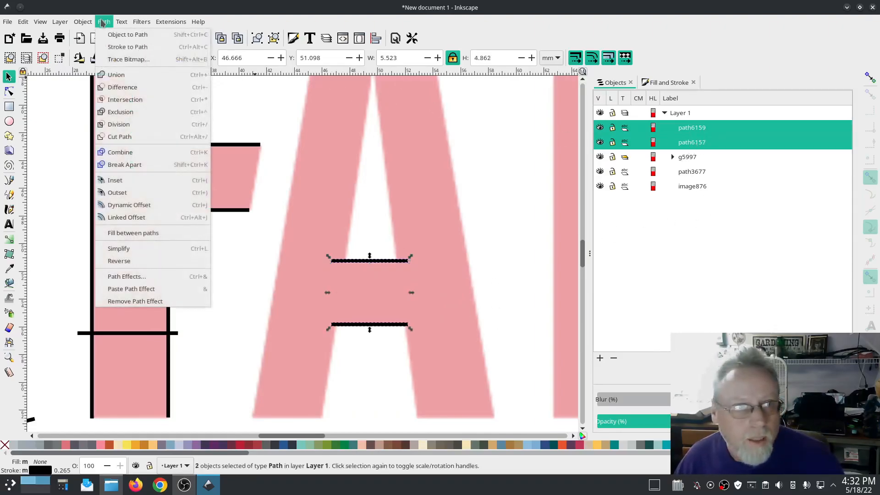
pyautogui.click(124, 152)
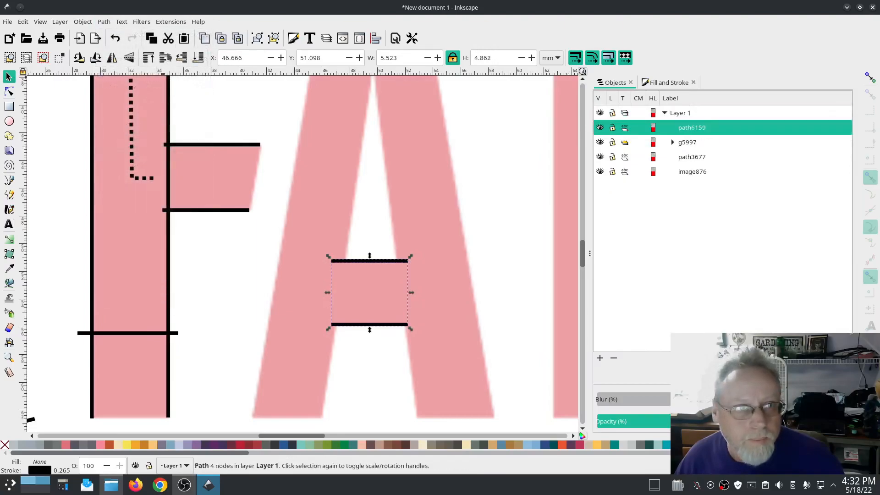
# Make the A's combined crossbar path a custom satin column in the Ink/Stitch Params.
pyautogui.click(171, 22)
pyautogui.moveTo(197, 149)
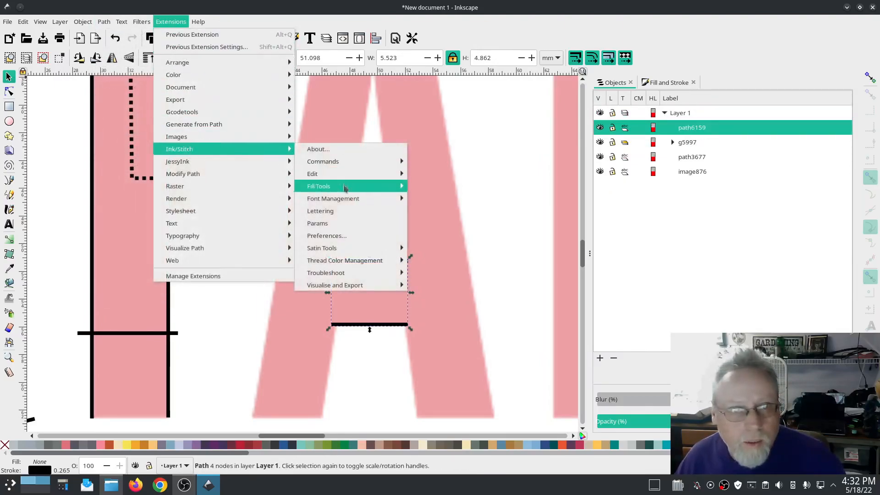
pyautogui.click(340, 223)
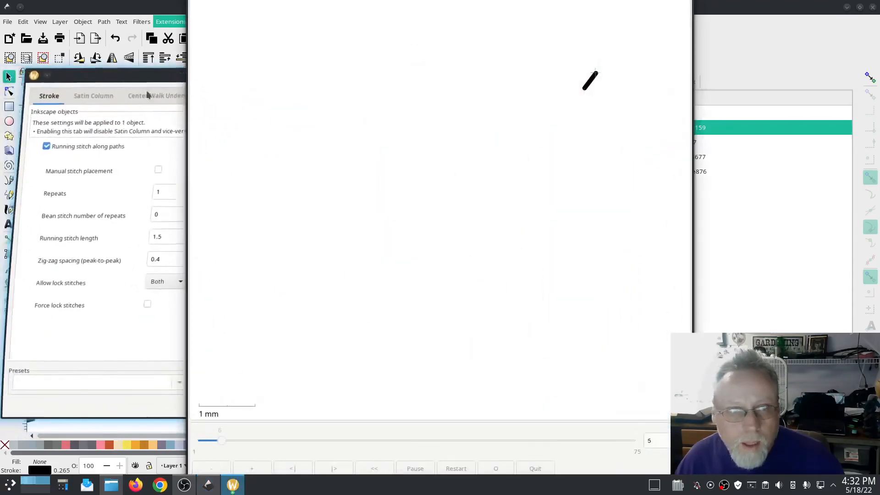
pyautogui.click(80, 98)
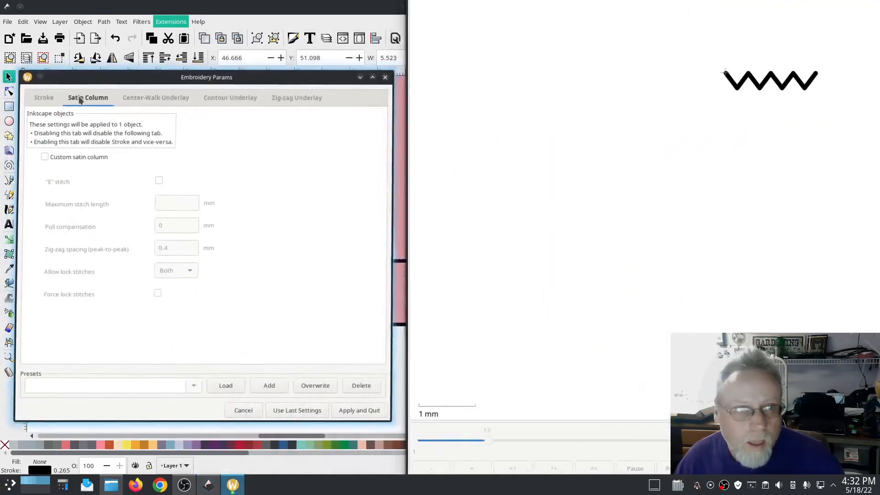
pyautogui.click(44, 157)
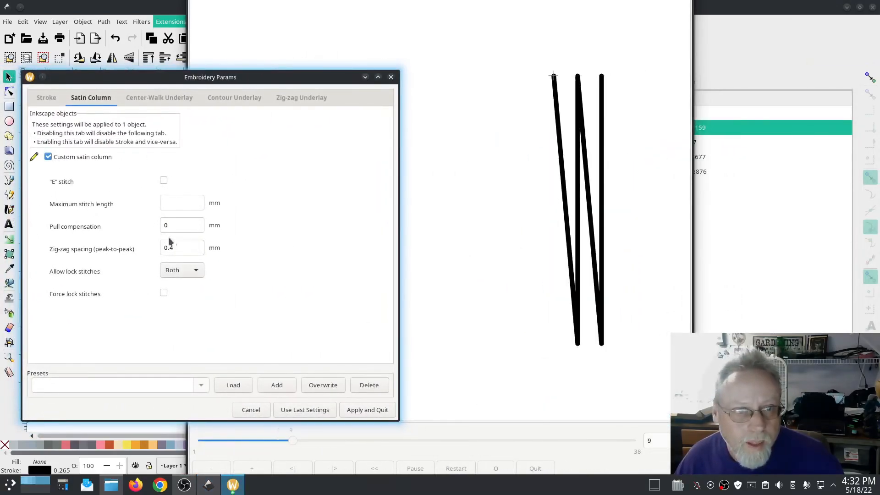
# Set the crossbar satin's zig-zag spacing to 0.3 mm and apply the embroidery parameters.
pyautogui.click(174, 247)
pyautogui.press('BackSpace')
pyautogui.write('3')
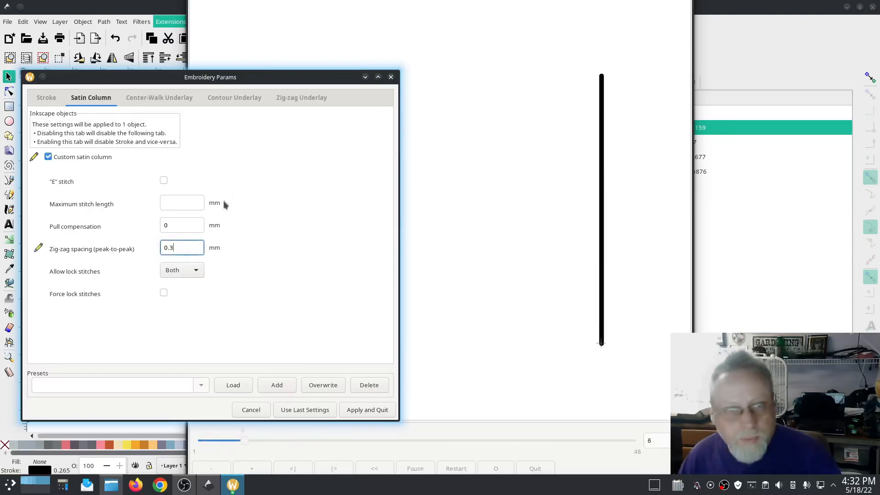
pyautogui.click(303, 97)
pyautogui.click(360, 411)
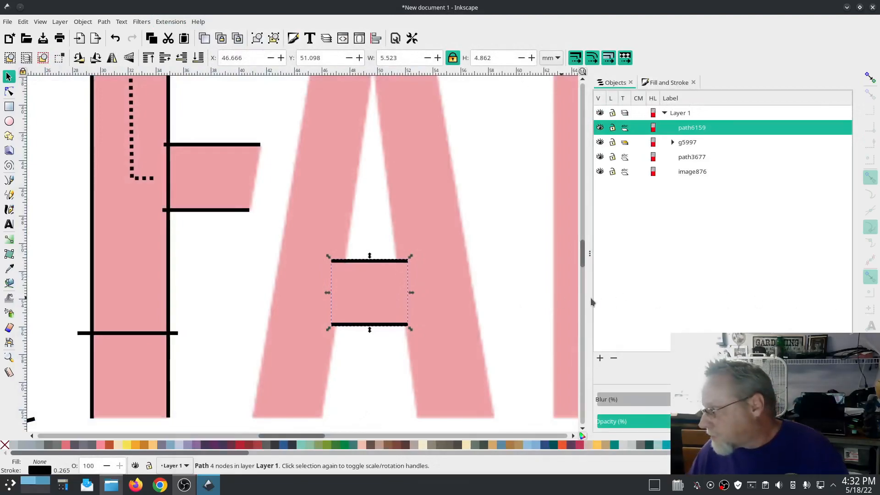
# Draw a straight line down the middle of the A's left leg from crossbar height to near its foot and give it a dotted dash style.
pyautogui.scroll(-3, 538, 302)
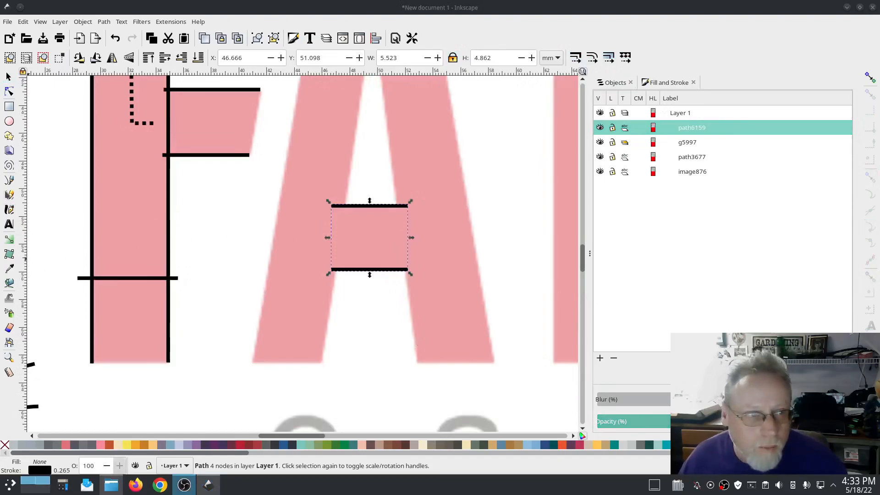
pyautogui.click(9, 181)
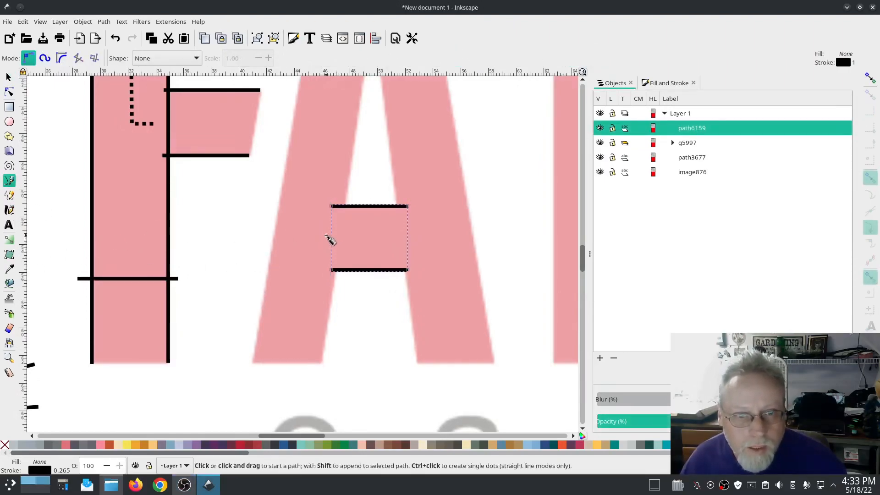
pyautogui.click(309, 235)
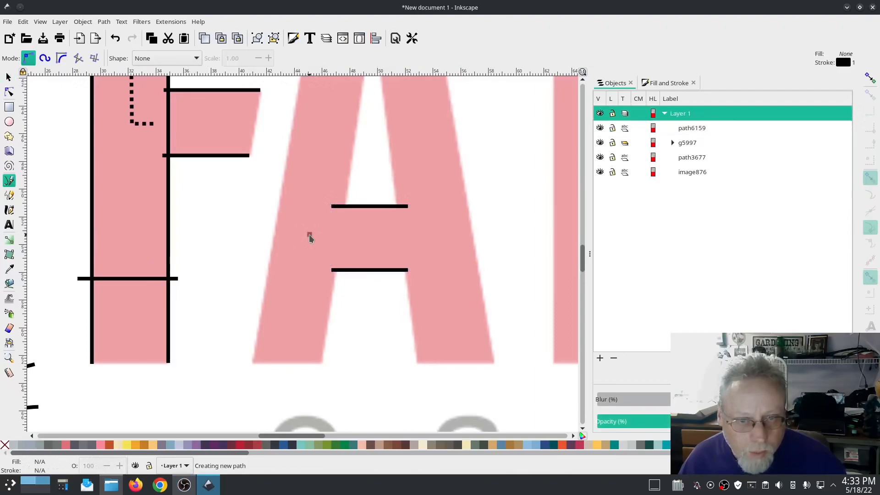
pyautogui.doubleClick(289, 357)
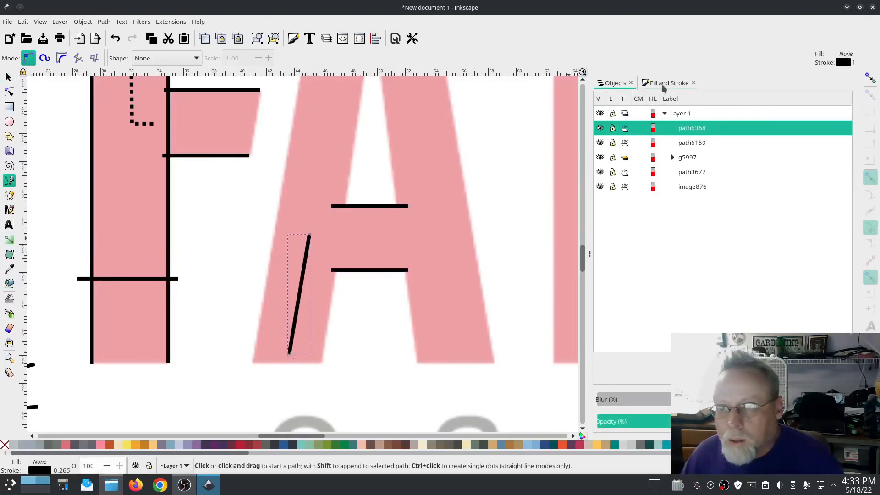
pyautogui.click(663, 87)
pyautogui.click(661, 133)
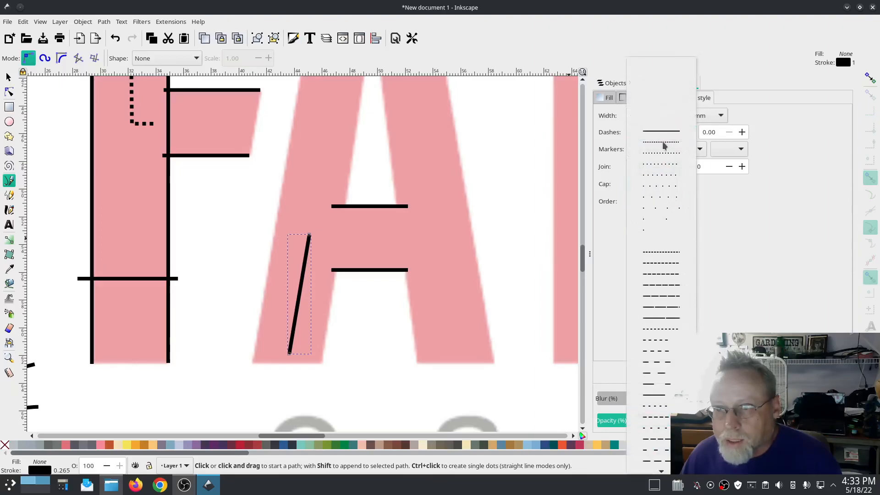
pyautogui.click(663, 142)
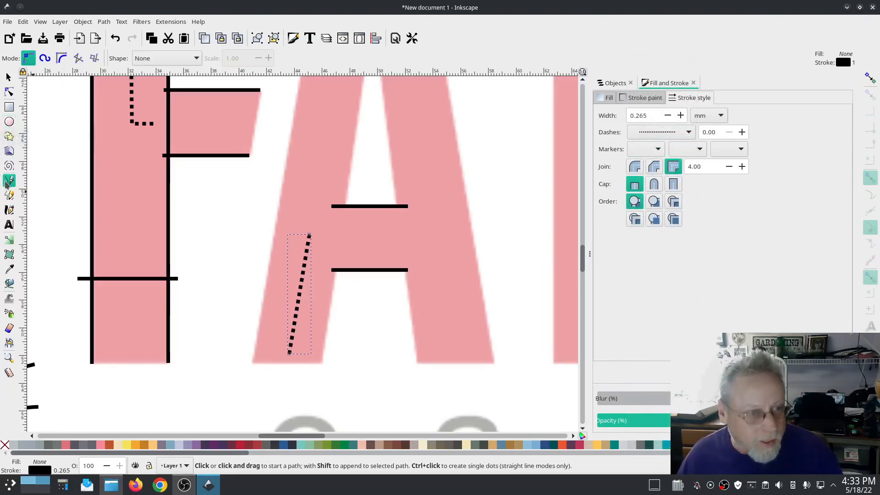
# Trace the inner and outer edges of the A's left leg with two straight lines from its foot up to the peak of the inner opening.
pyautogui.click(322, 364)
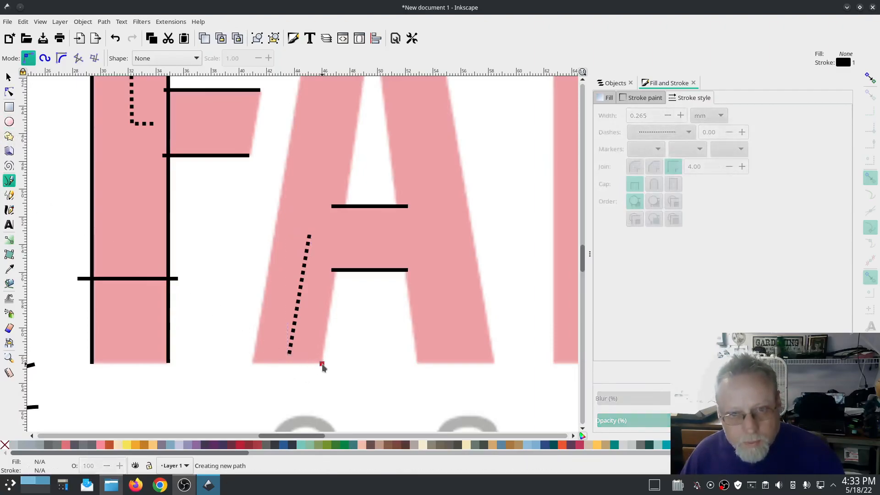
pyautogui.scroll(3, 325, 366)
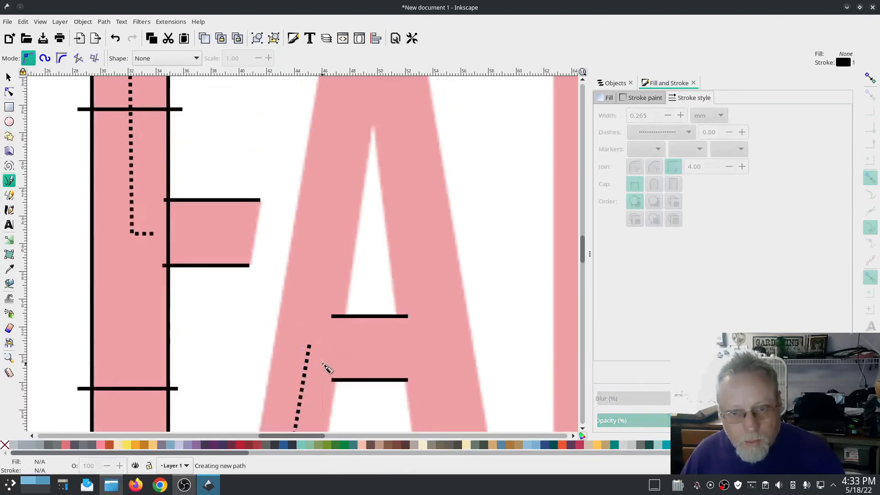
pyautogui.doubleClick(373, 118)
pyautogui.scroll(-4, 304, 249)
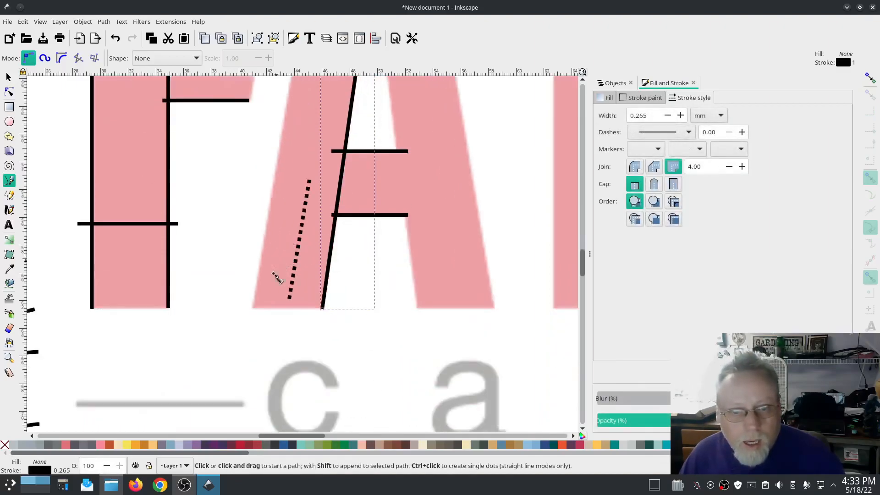
pyautogui.click(252, 309)
pyautogui.scroll(5, 251, 309)
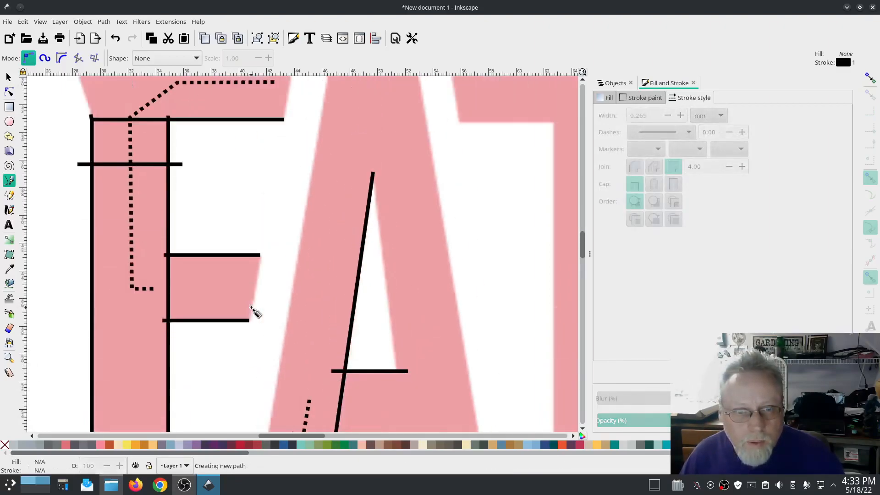
pyautogui.doubleClick(312, 173)
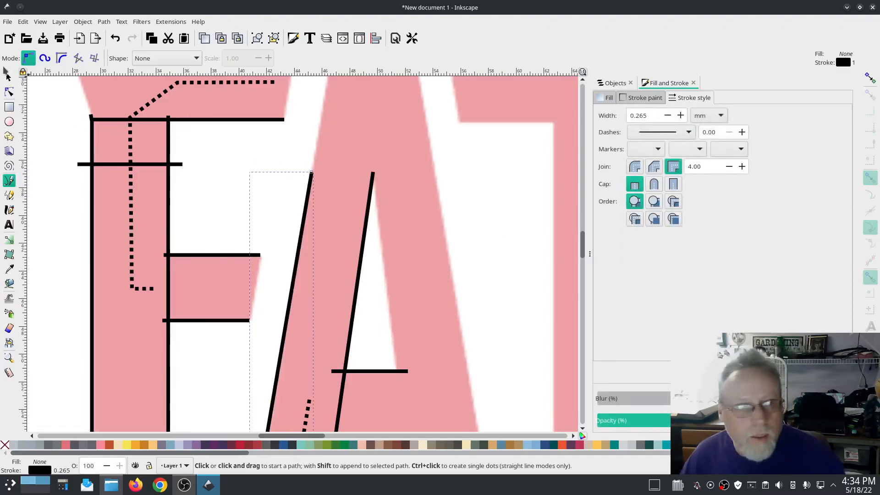
# Select the two edge lines of the A's left leg and combine them into one path.
pyautogui.click(8, 78)
pyautogui.keyDown('shift'); pyautogui.click(366, 237); pyautogui.keyUp('shift')
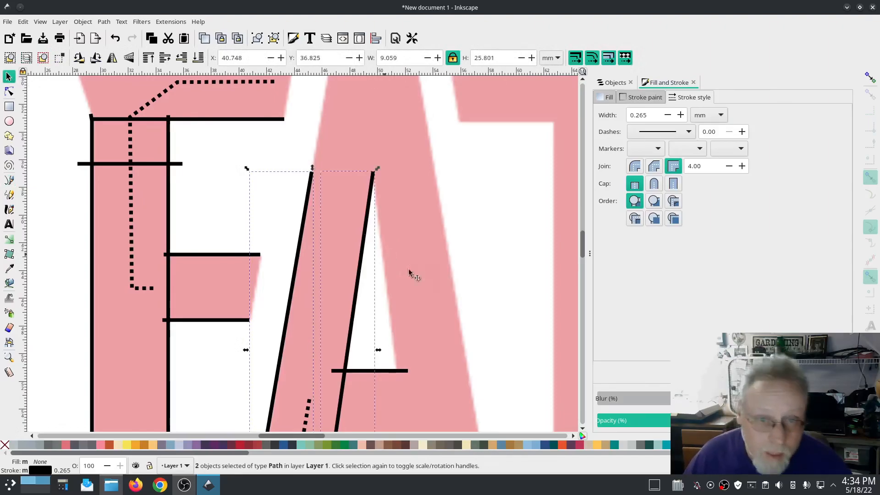
pyautogui.scroll(-5, 494, 285)
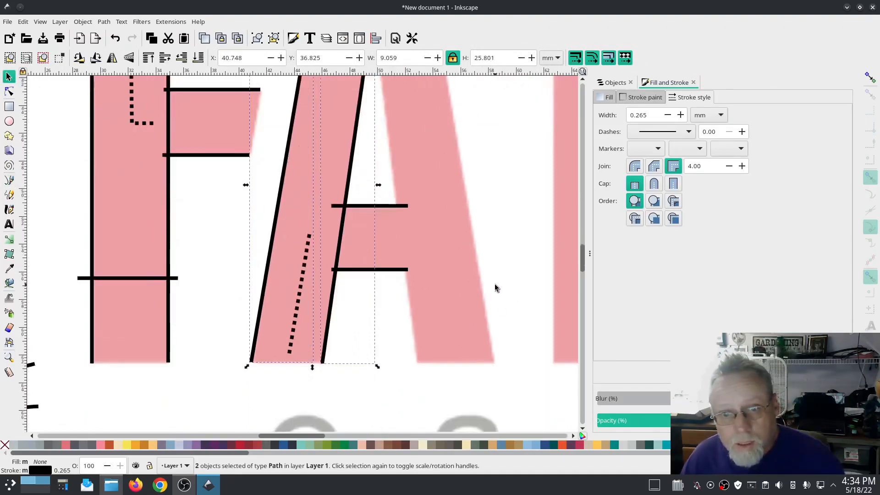
pyautogui.scroll(3, 495, 287)
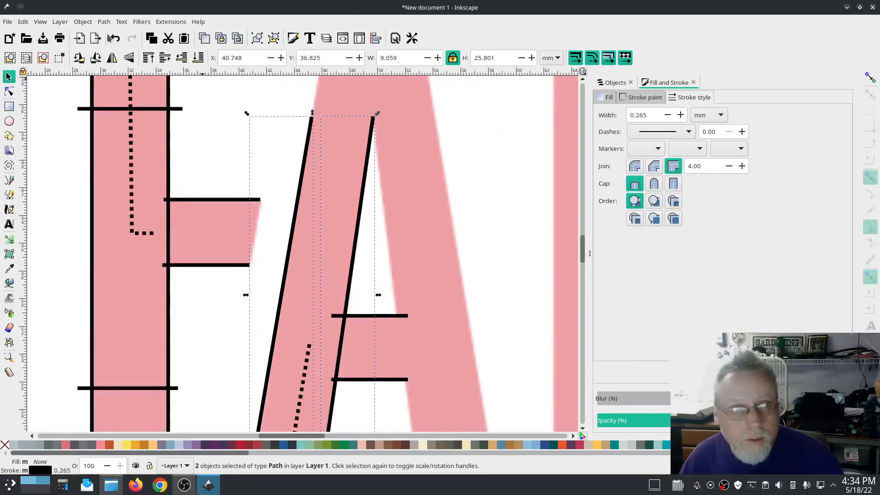
pyautogui.click(104, 21)
pyautogui.click(133, 152)
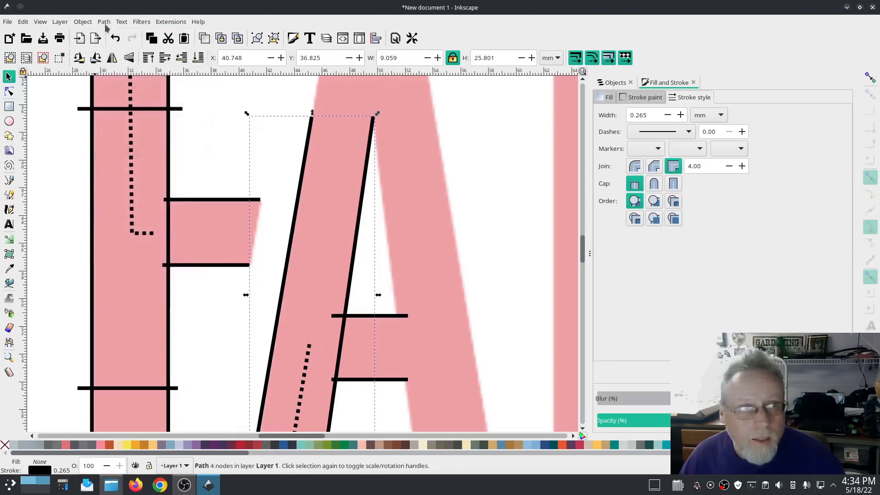
# Make the A's combined left-leg path a custom satin column in the Ink/Stitch Params.
pyautogui.click(170, 22)
pyautogui.moveTo(185, 151)
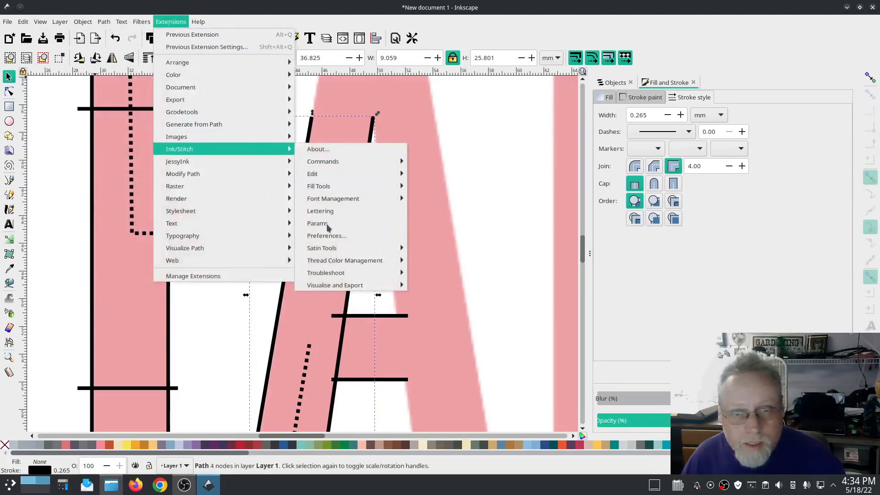
pyautogui.click(326, 223)
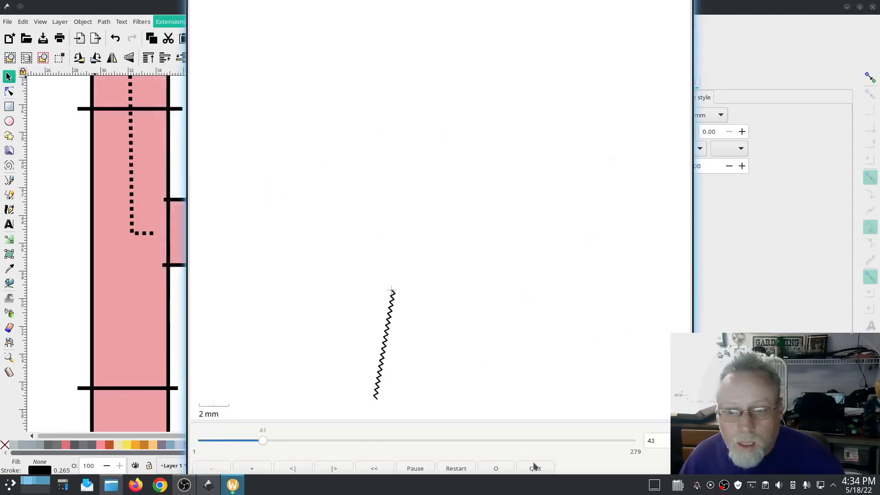
pyautogui.click(534, 468)
pyautogui.moveTo(307, 74); pyautogui.dragTo(80, 73)
pyautogui.click(93, 87)
pyautogui.click(53, 146)
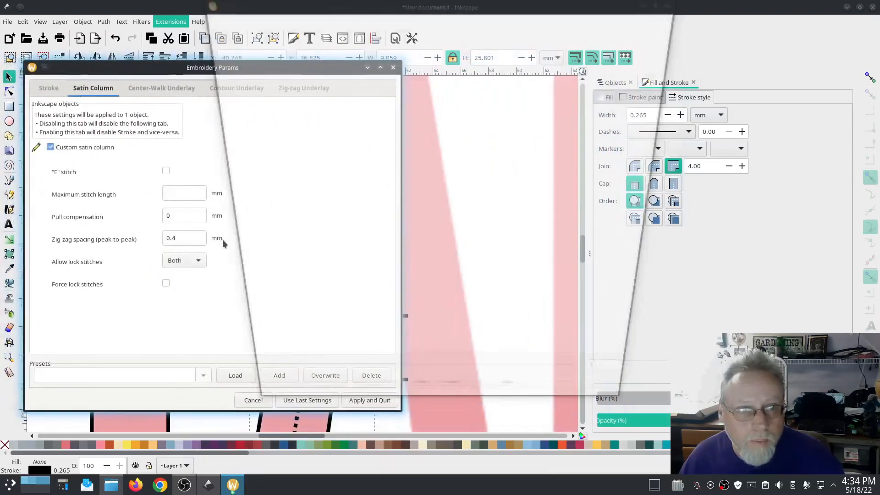
# Set the left-leg satin column's zig-zag spacing to 0.3 mm, enable its zig-zag underlay and apply the parameters.
pyautogui.click(180, 237)
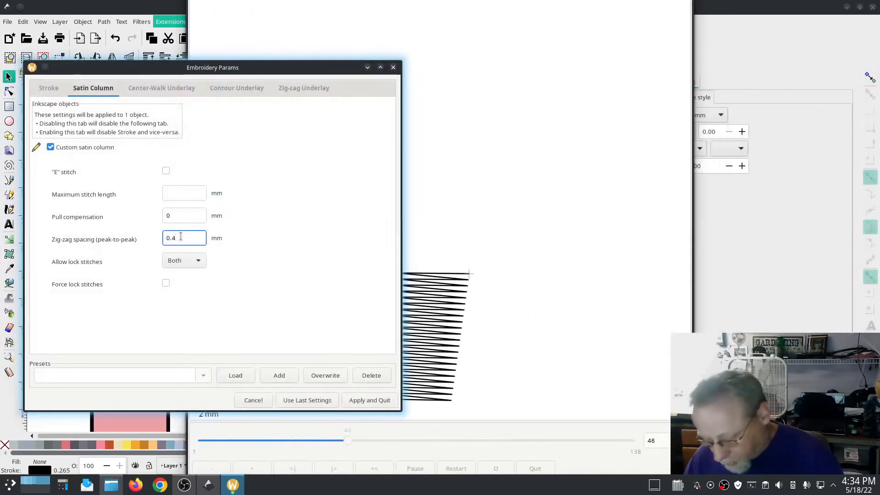
pyautogui.press('BackSpace')
pyautogui.write('3')
pyautogui.click(315, 88)
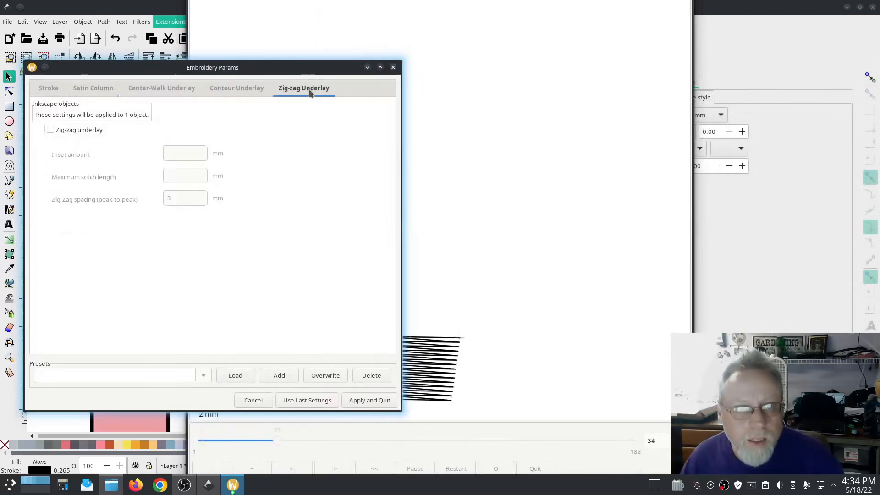
pyautogui.click(47, 131)
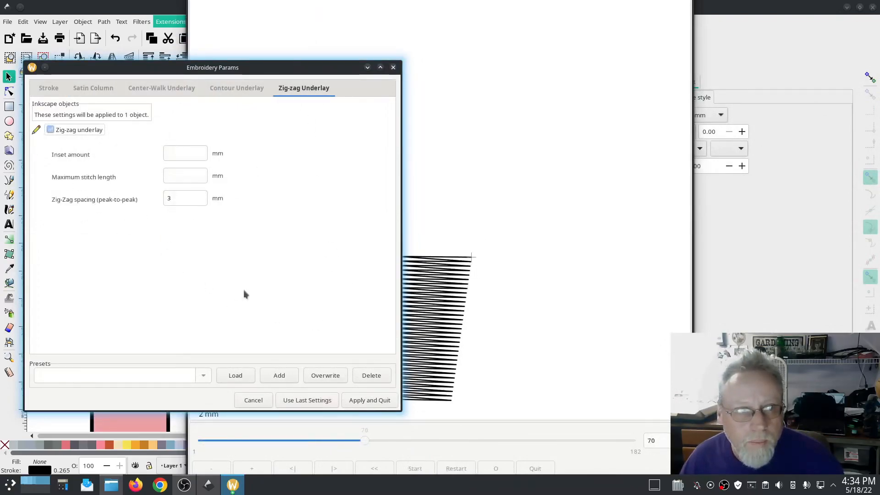
pyautogui.click(370, 401)
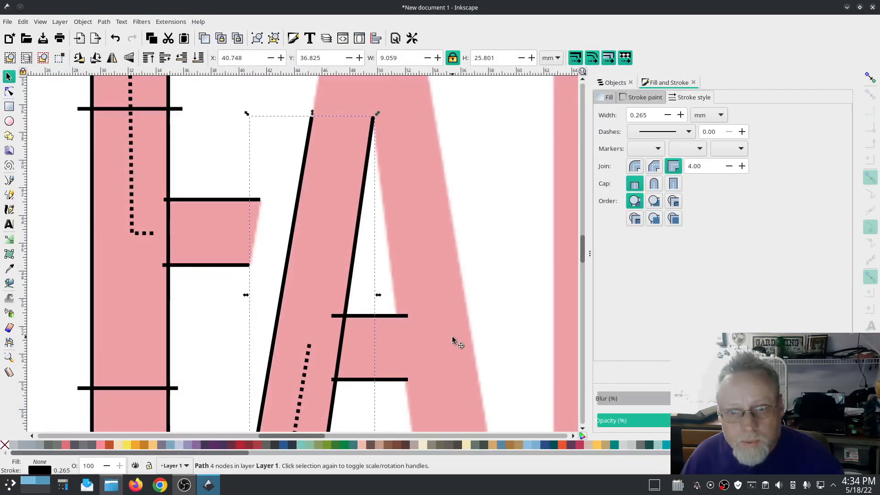
# Draw a path from the left leg's upper end over the A's inner opening and down the right leg's middle, with a dotted dash style.
pyautogui.scroll(3, 500, 263)
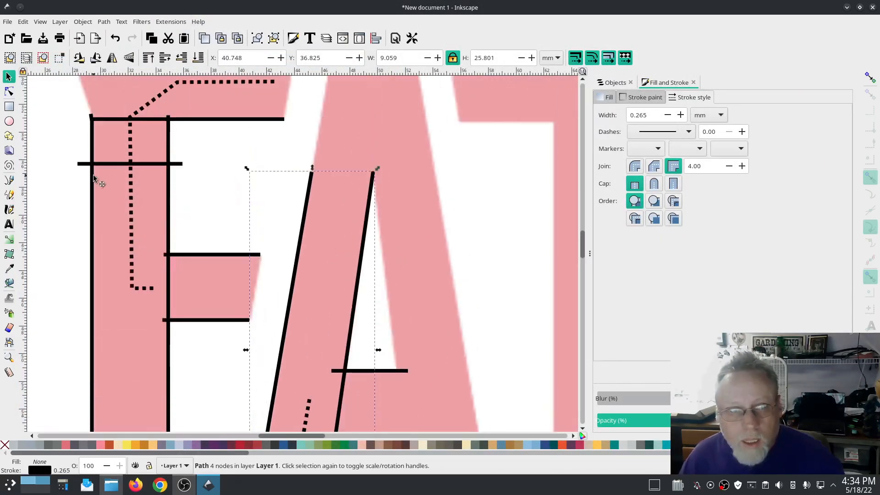
pyautogui.click(10, 181)
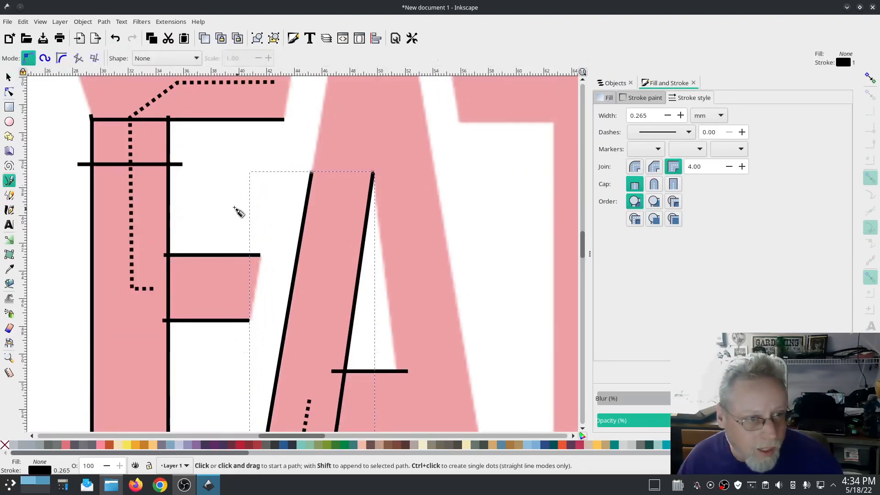
pyautogui.click(346, 164)
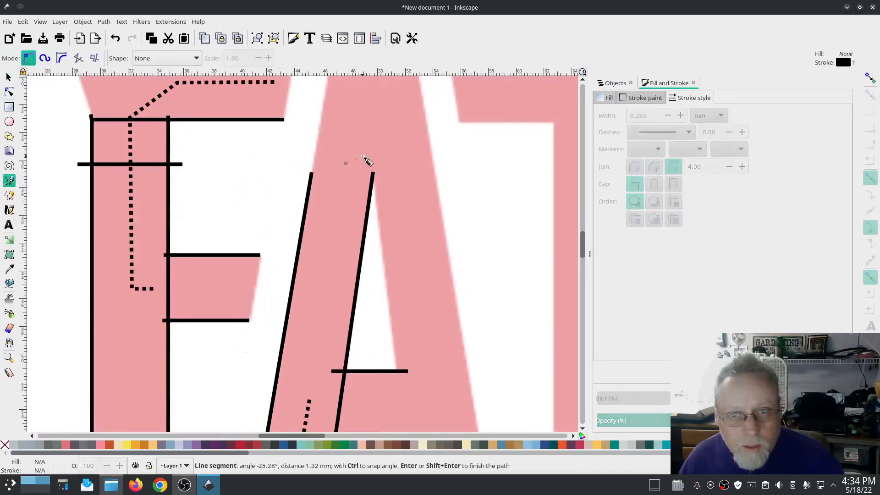
pyautogui.moveTo(397, 162); pyautogui.dragTo(405, 175)
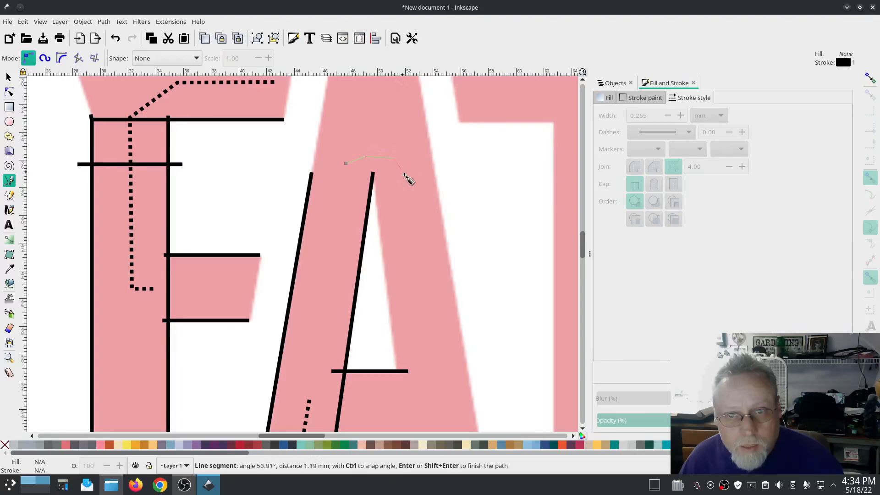
pyautogui.scroll(-9, 422, 273)
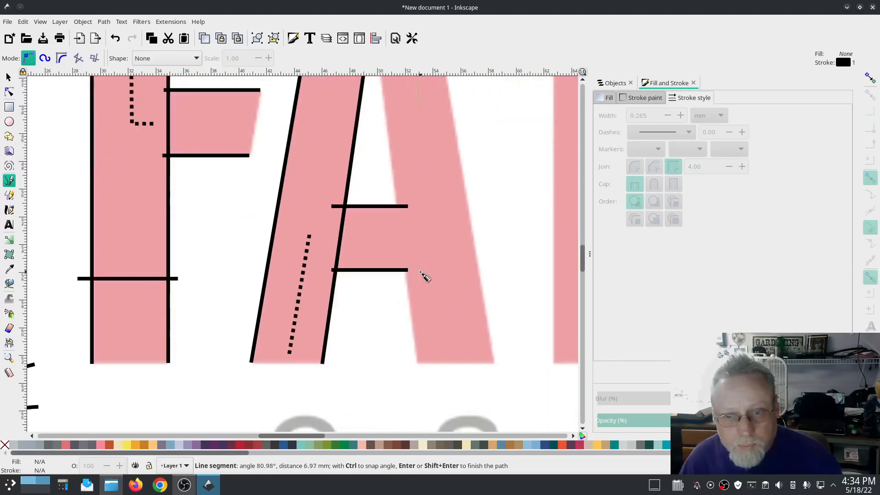
pyautogui.press('2')
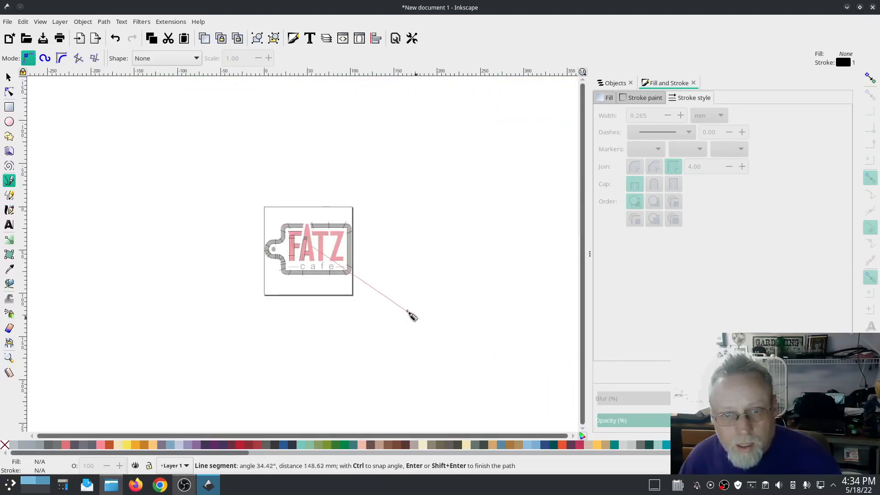
pyautogui.scroll(10, 332, 273)
pyautogui.hscroll(-10, 449, 275)
pyautogui.scroll(5, 449, 275)
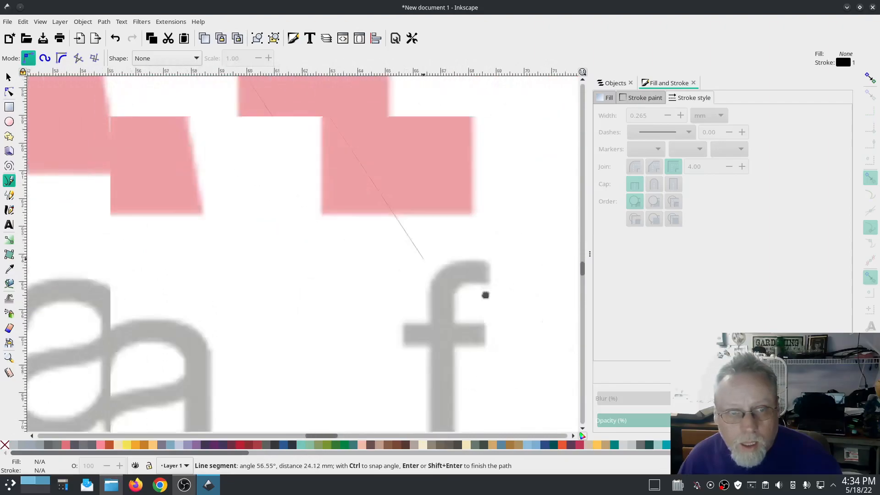
pyautogui.click(271, 273)
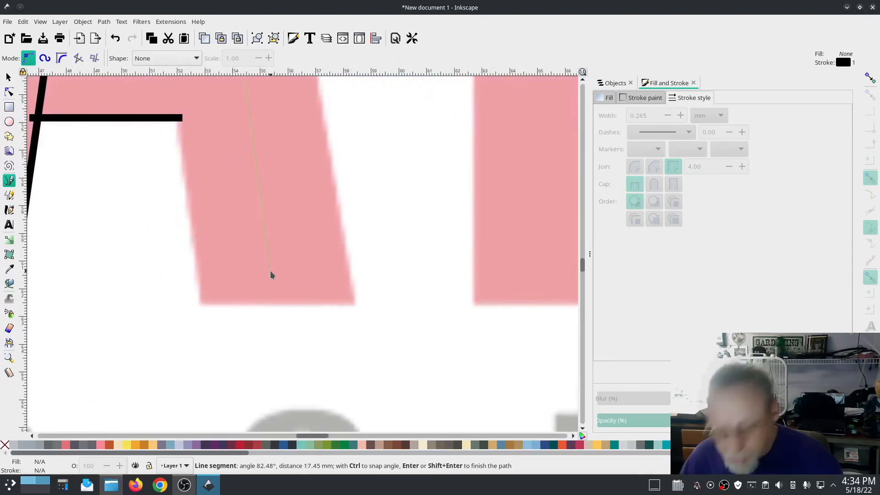
pyautogui.scroll(-2, 188, 263)
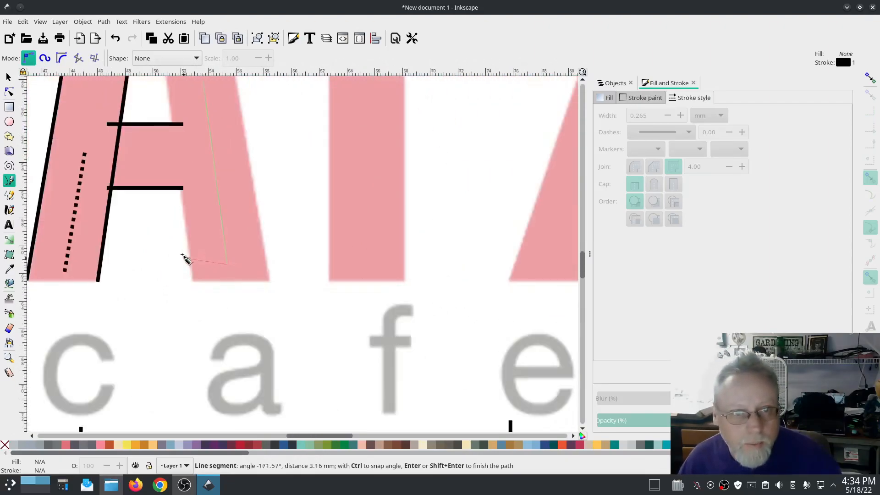
pyautogui.scroll(4, 188, 262)
pyautogui.hscroll(-6, 239, 301)
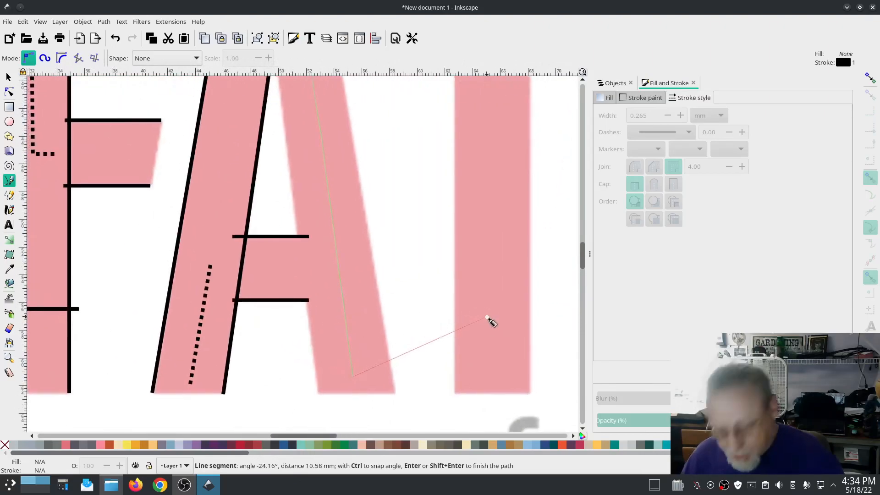
pyautogui.press('Return')
pyautogui.click(660, 133)
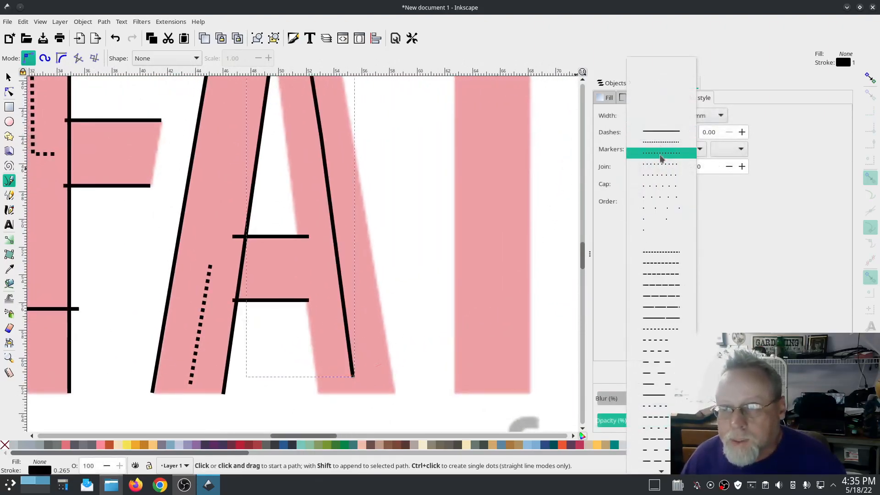
pyautogui.click(660, 146)
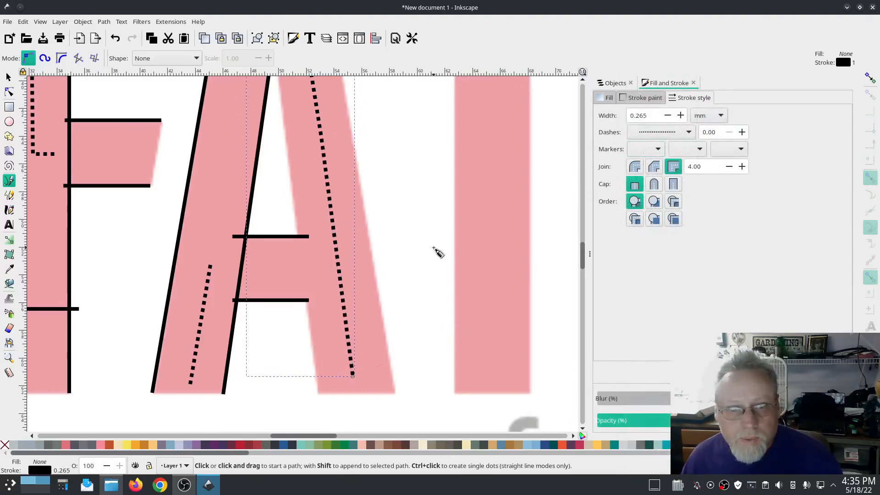
# Duplicate the A's left-leg satin column and flip the copy horizontally.
pyautogui.click(9, 78)
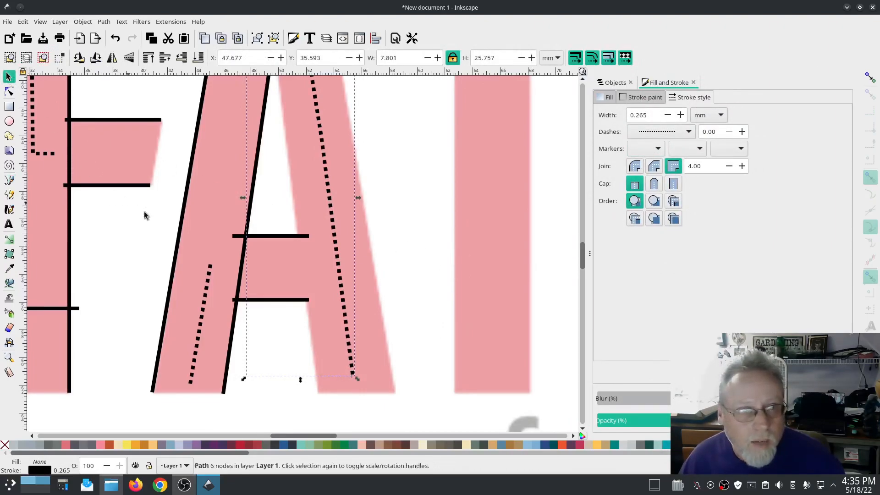
pyautogui.click(184, 210)
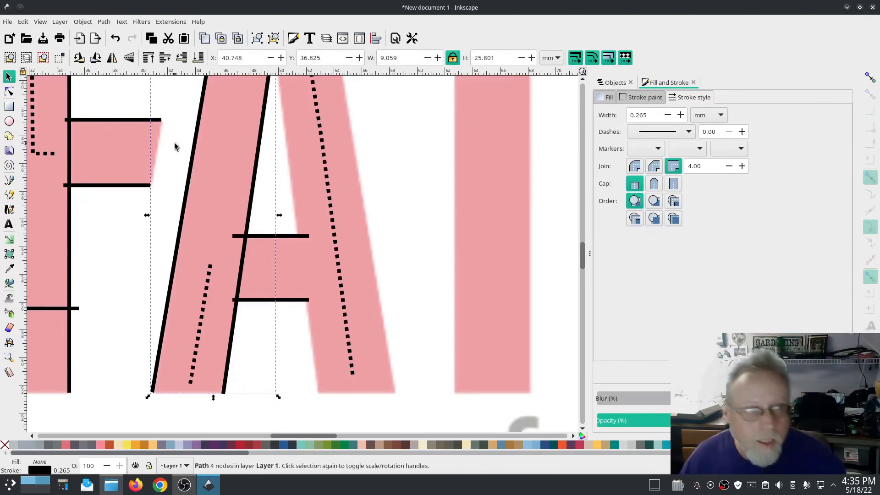
pyautogui.click(112, 58)
pyautogui.press('ctrl')
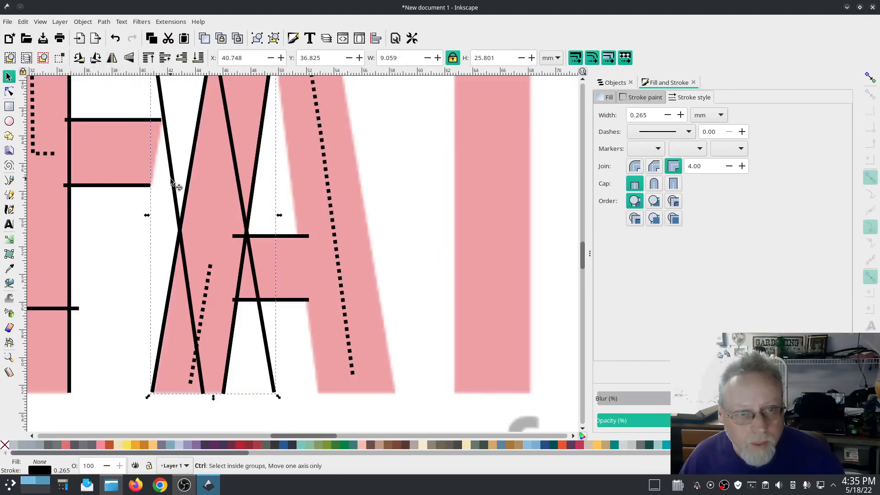
# Move the mirrored satin column straight across onto the A's right leg, keeping its vertical position.
pyautogui.scroll(-1, 174, 174)
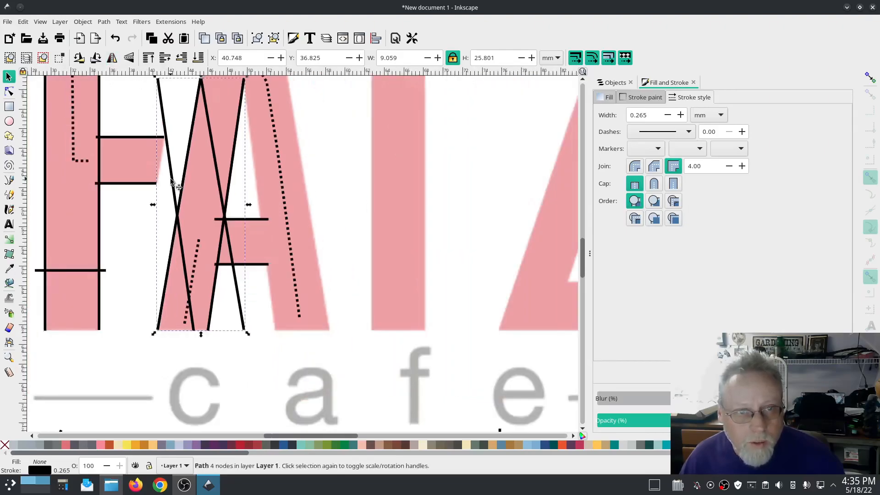
pyautogui.press('ctrl')
pyautogui.moveTo(170, 172); pyautogui.dragTo(256, 174)
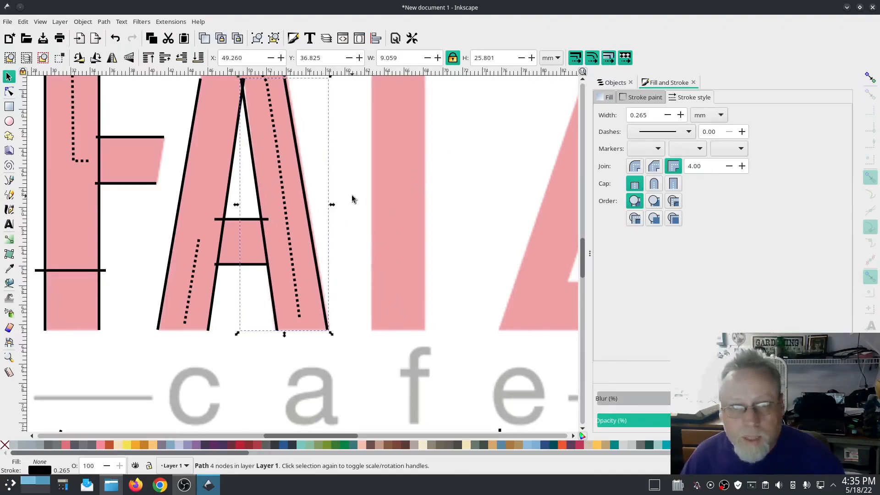
pyautogui.scroll(5, 349, 211)
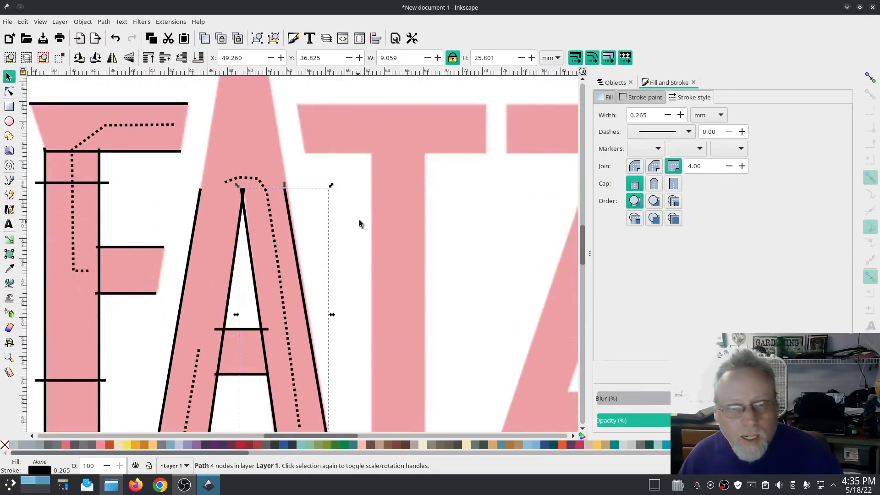
pyautogui.click(9, 180)
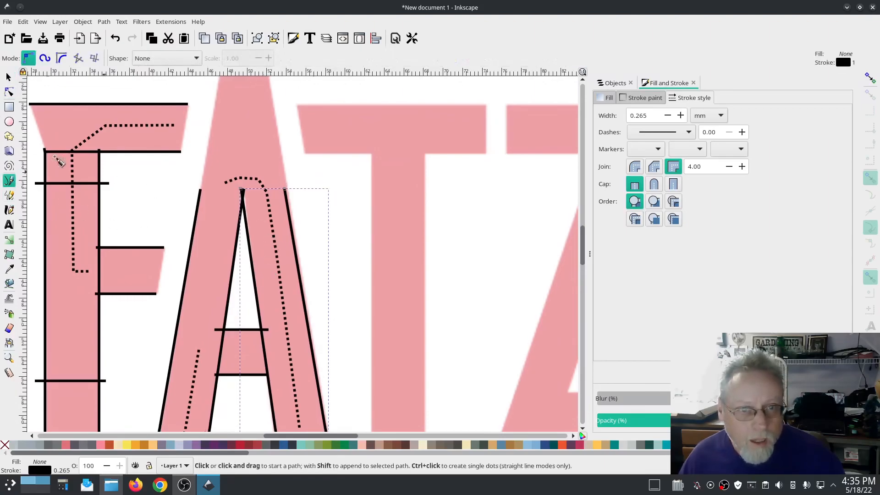
pyautogui.click(9, 78)
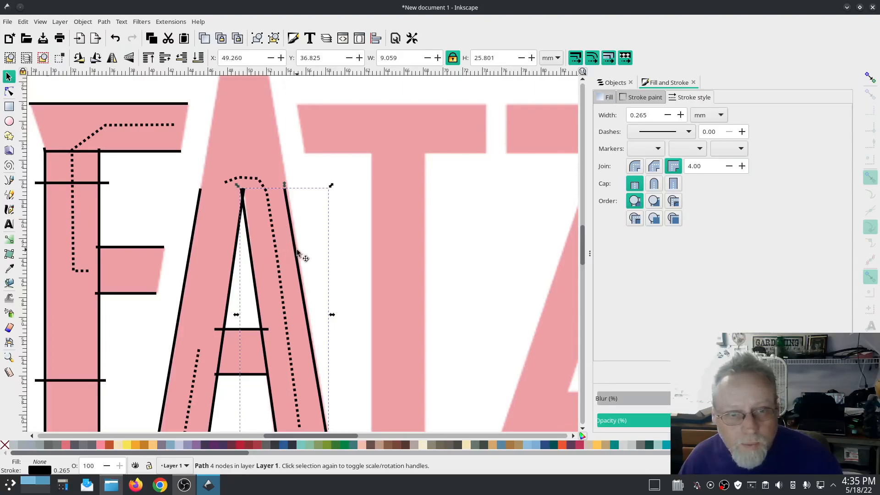
# Review the right-leg column's stitch preview and satin settings in the Ink/Stitch Params.
pyautogui.click(173, 23)
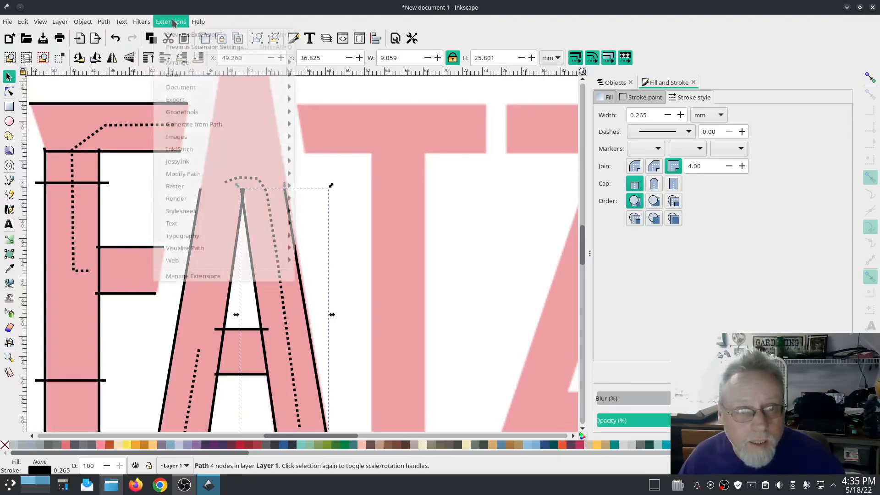
pyautogui.moveTo(197, 153)
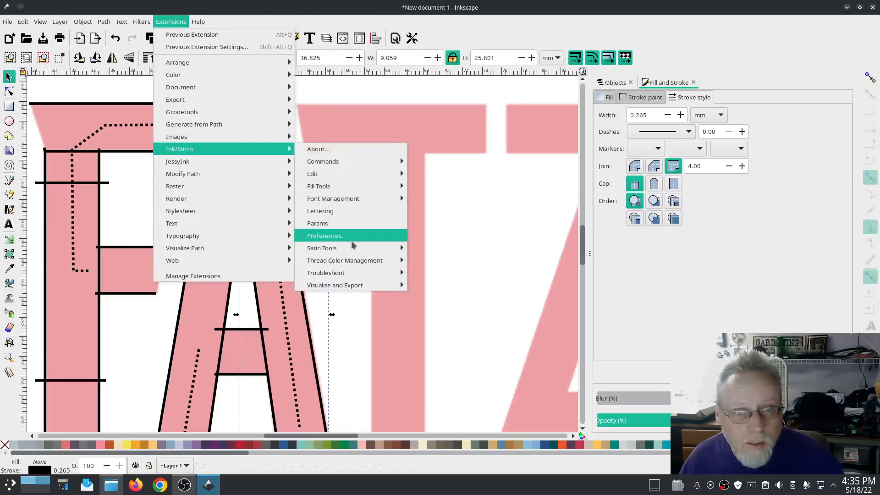
pyautogui.click(321, 224)
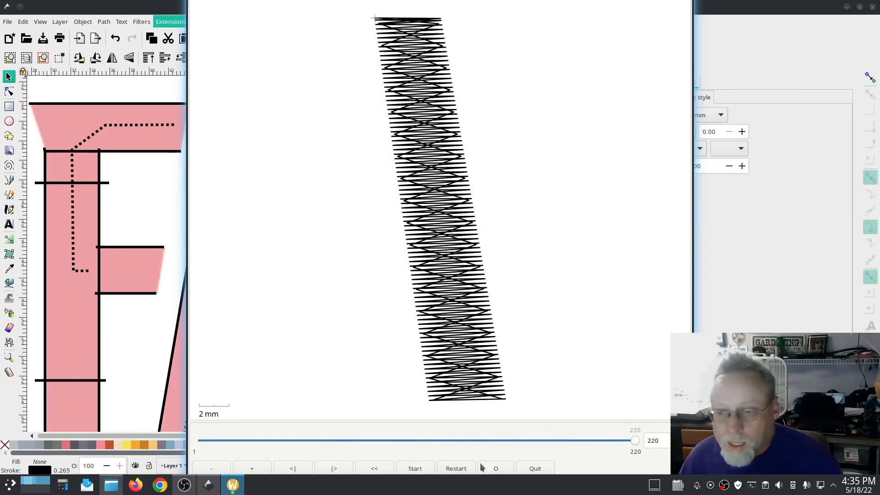
pyautogui.click(532, 469)
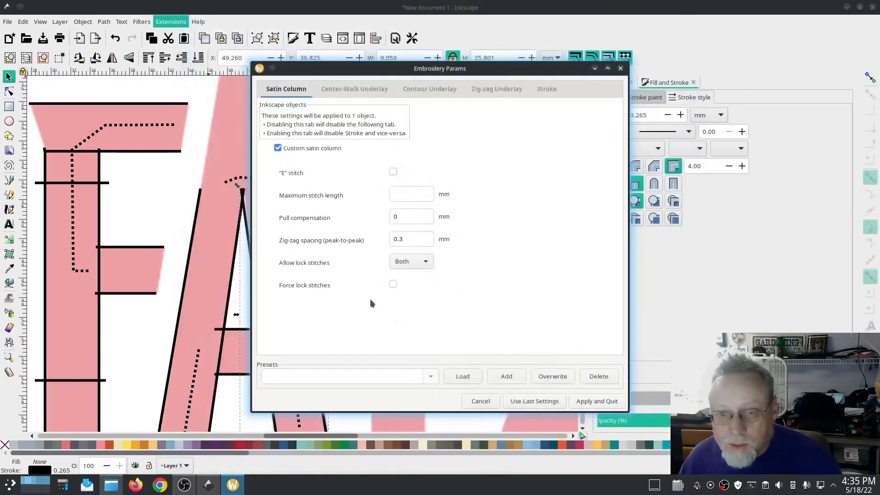
pyautogui.click(596, 401)
# Flip the rails of the A's right-leg satin column with the Ink/Stitch satin tools.
pyautogui.click(171, 22)
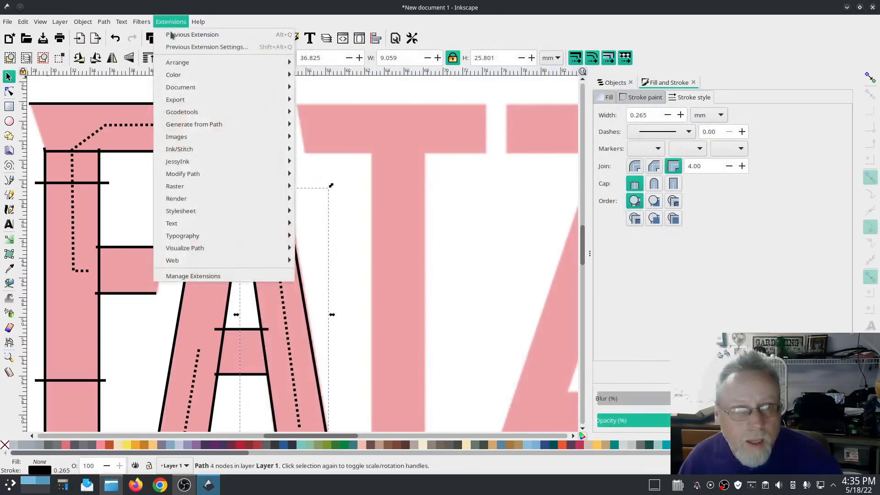
pyautogui.moveTo(196, 149)
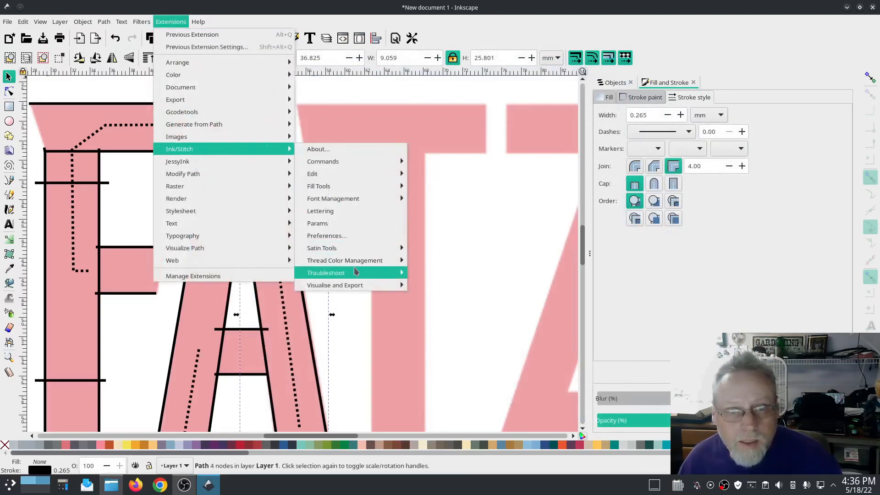
pyautogui.moveTo(394, 249)
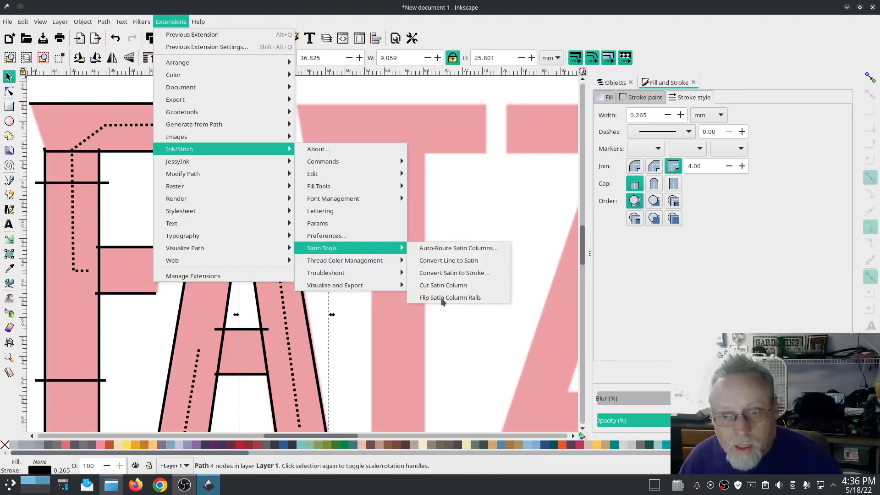
pyautogui.click(441, 298)
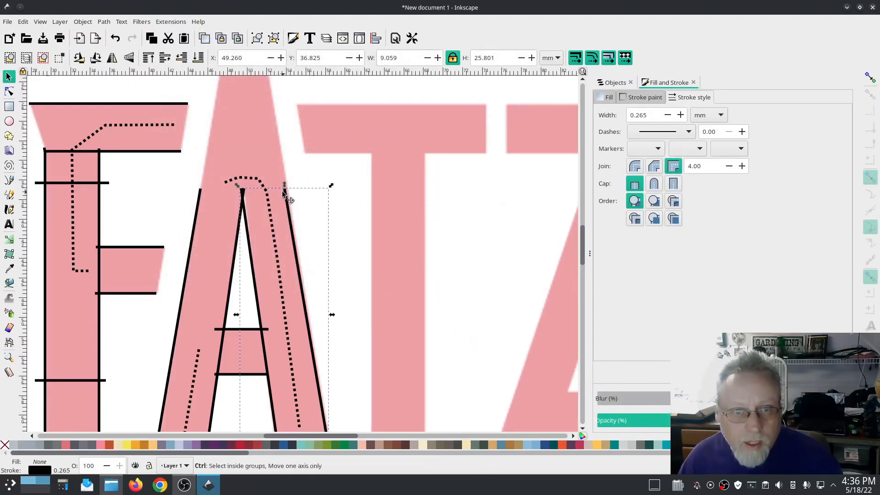
# Shift the outer rail of the A's right-leg satin column slightly outward, horizontally only, to match the reference edge.
pyautogui.scroll(2, 286, 190)
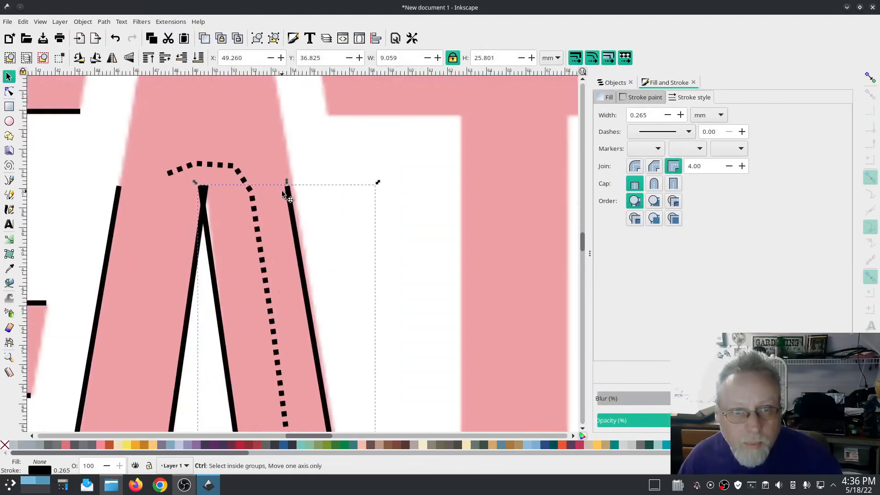
pyautogui.click(11, 182)
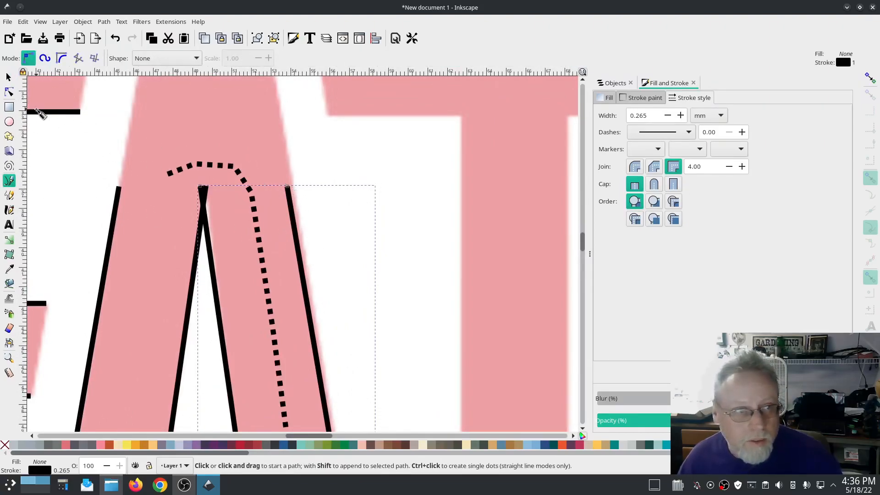
pyautogui.click(10, 93)
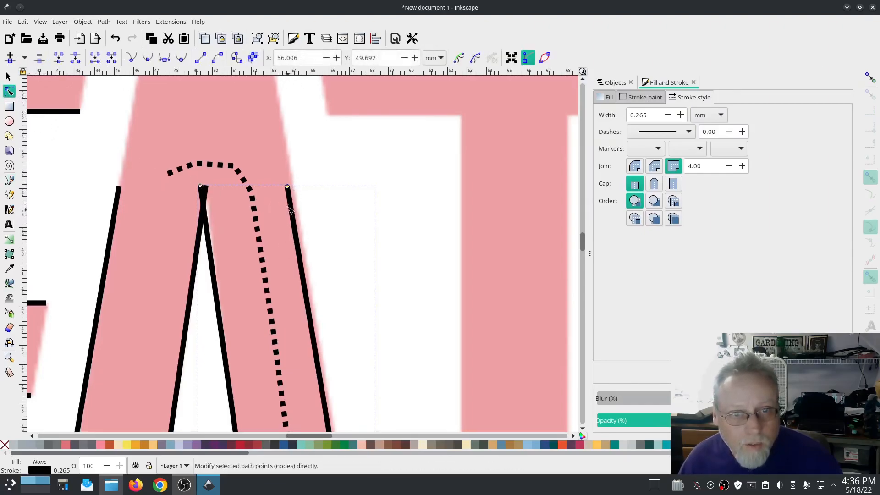
pyautogui.click(288, 187)
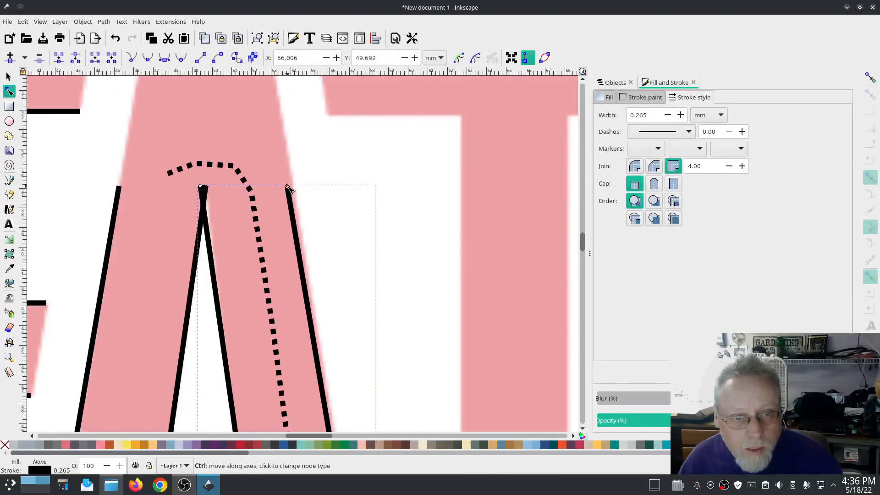
pyautogui.moveTo(287, 187); pyautogui.dragTo(293, 189)
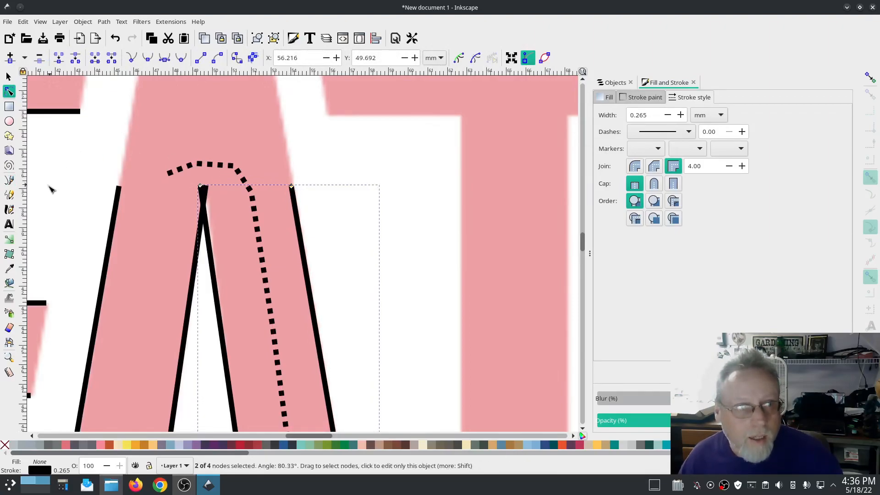
# Draw a straight line about 17.3 mm long from the right leg's outer rail end up to the A's top-right corner.
pyautogui.click(10, 182)
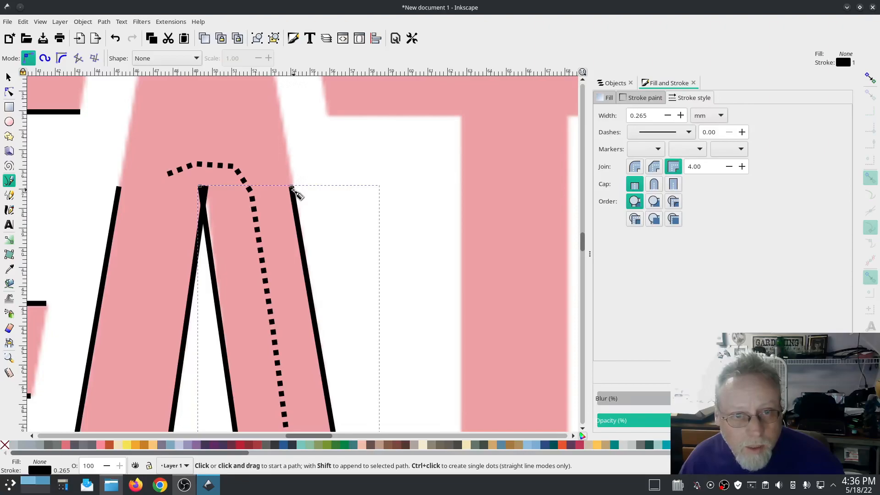
pyautogui.click(293, 189)
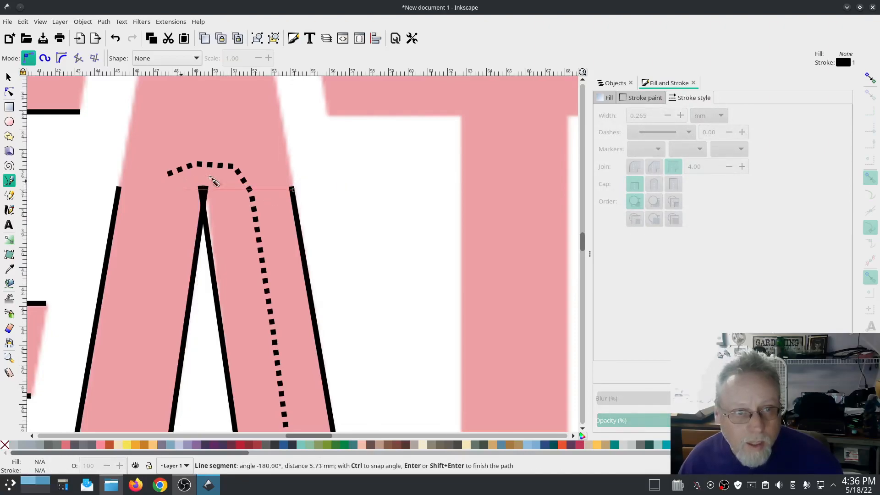
pyautogui.scroll(10, 296, 165)
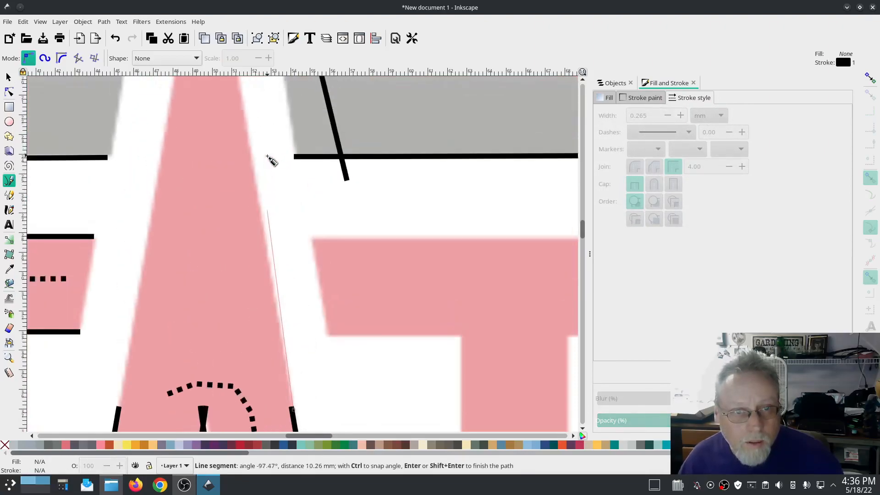
pyautogui.scroll(5, 250, 158)
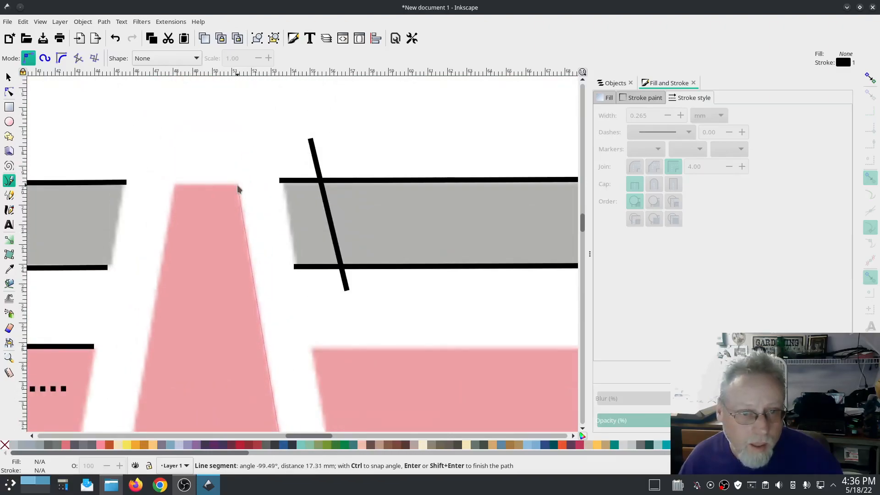
pyautogui.doubleClick(239, 189)
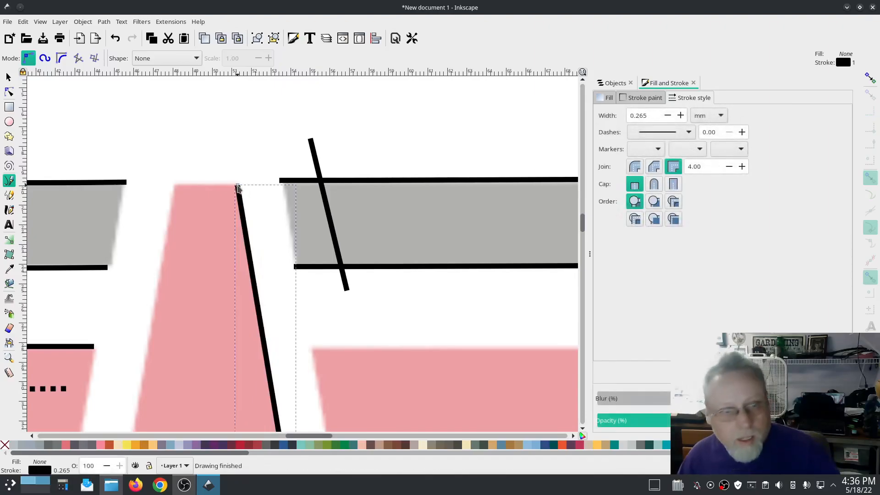
# Draw a matching straight line about 17.2 mm long from the left leg's outer rail end to the A's top-left corner.
pyautogui.scroll(-5, 301, 302)
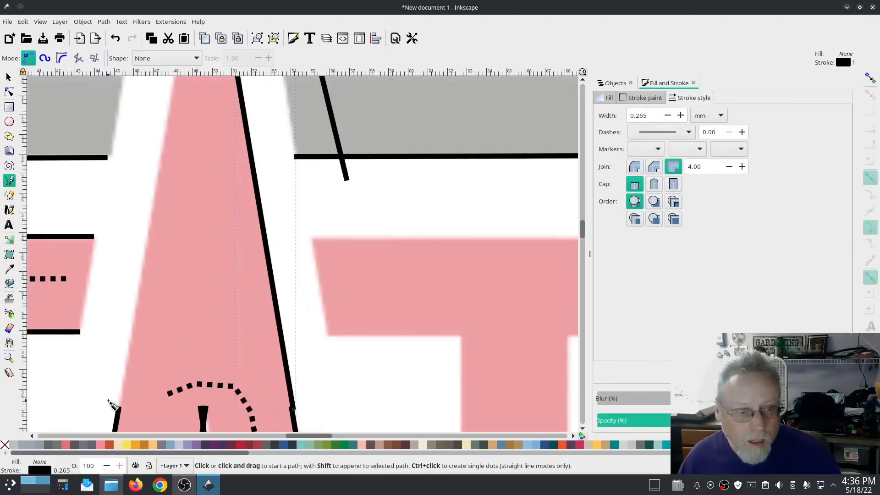
pyautogui.scroll(-3, 108, 402)
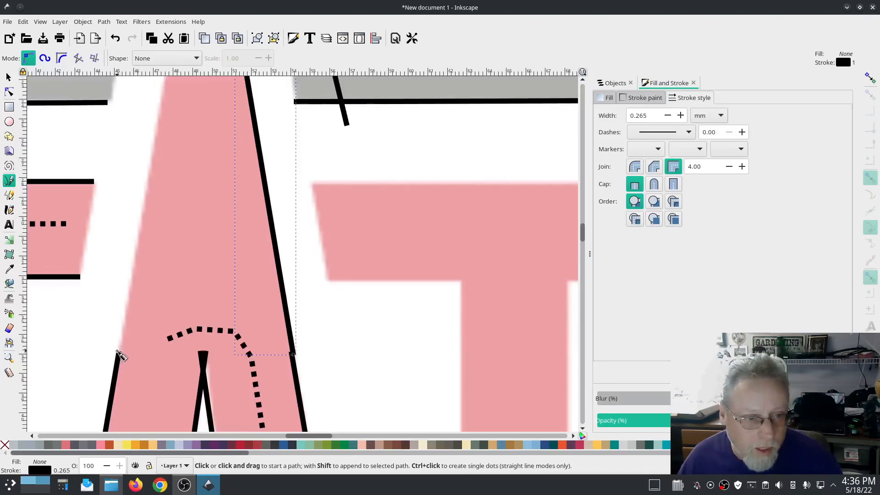
pyautogui.click(118, 355)
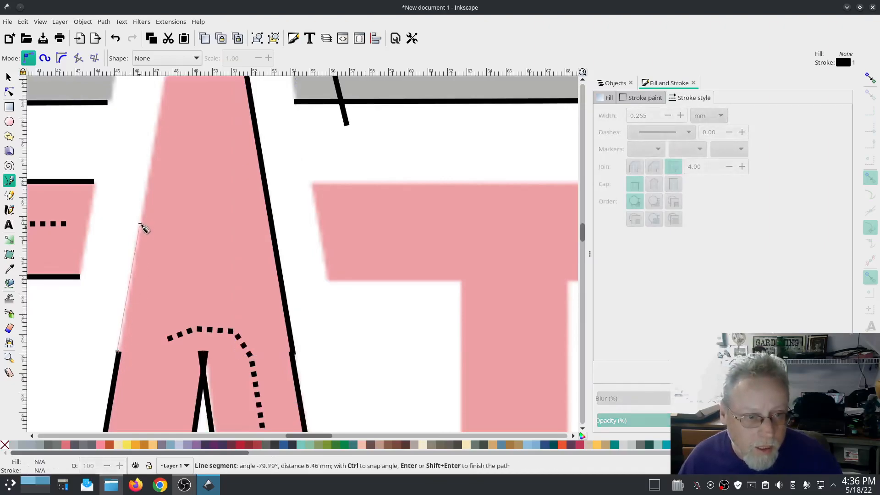
pyautogui.scroll(5, 142, 225)
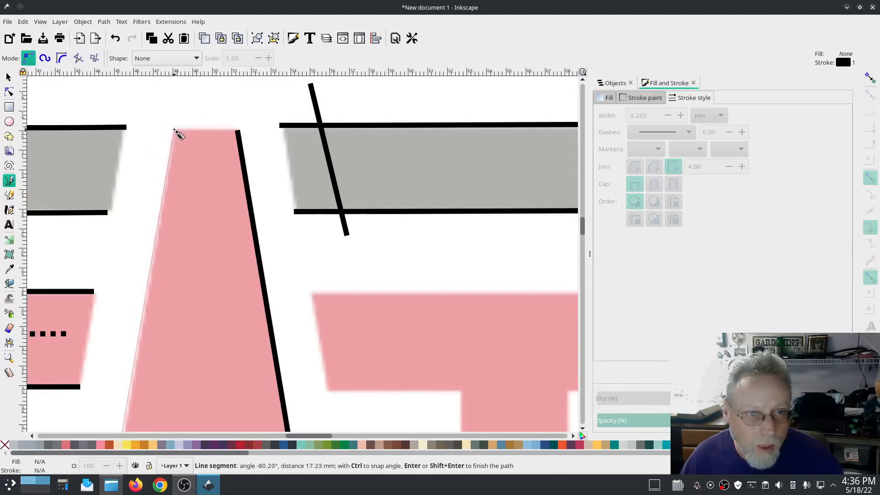
pyautogui.doubleClick(175, 133)
# Select both edge lines of the A's upper part and combine them into one path.
pyautogui.press('s')
pyautogui.keyDown('shift'); pyautogui.click(239, 178); pyautogui.keyUp('shift')
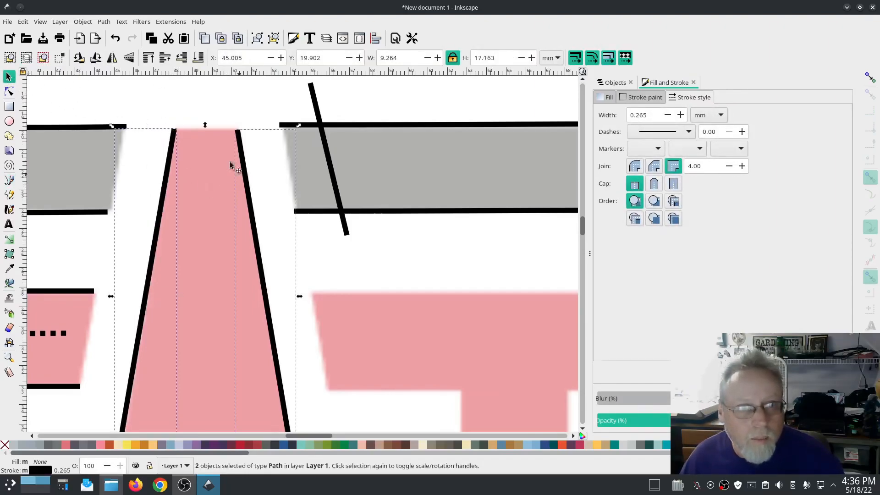
pyautogui.click(104, 22)
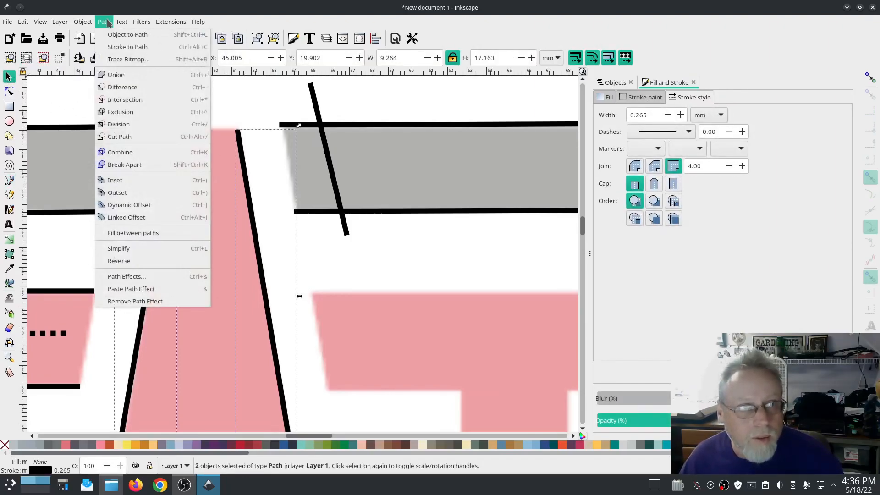
pyautogui.click(131, 155)
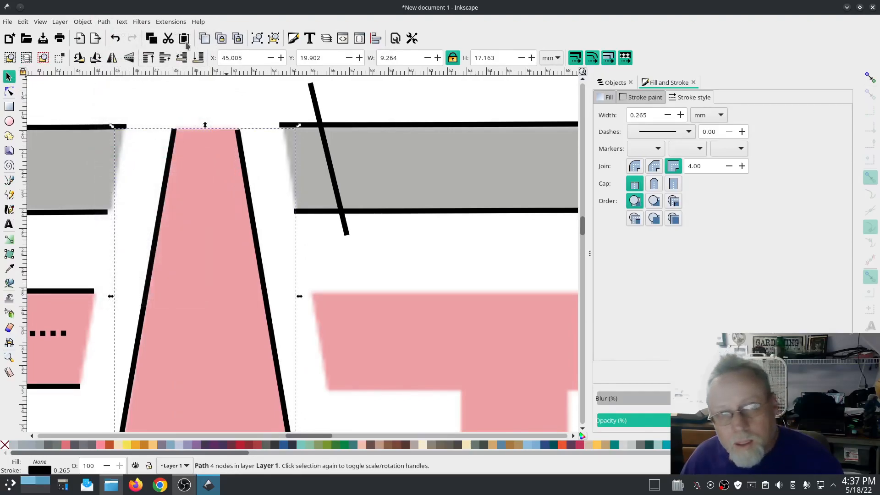
# Make the A's upper path a custom satin column in the Ink/Stitch Params with 0.3 mm zig-zag spacing.
pyautogui.click(171, 21)
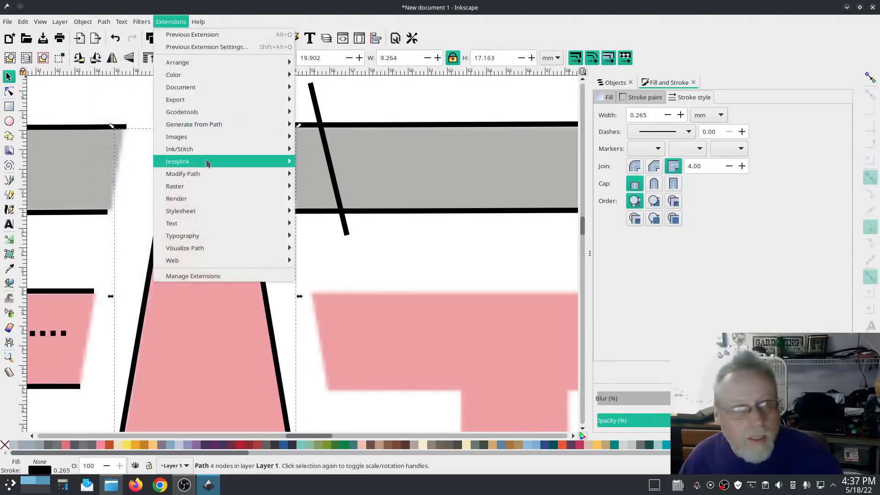
pyautogui.moveTo(257, 149)
pyautogui.click(326, 224)
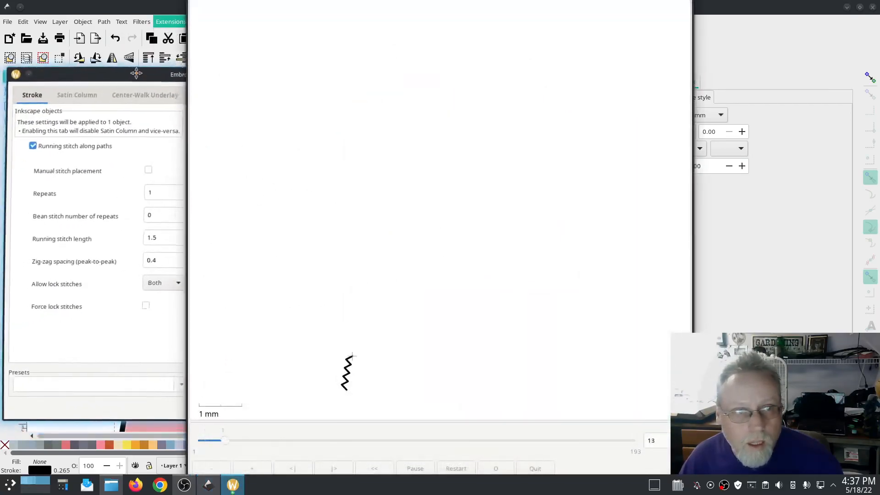
pyautogui.click(69, 92)
pyautogui.click(40, 150)
pyautogui.click(177, 241)
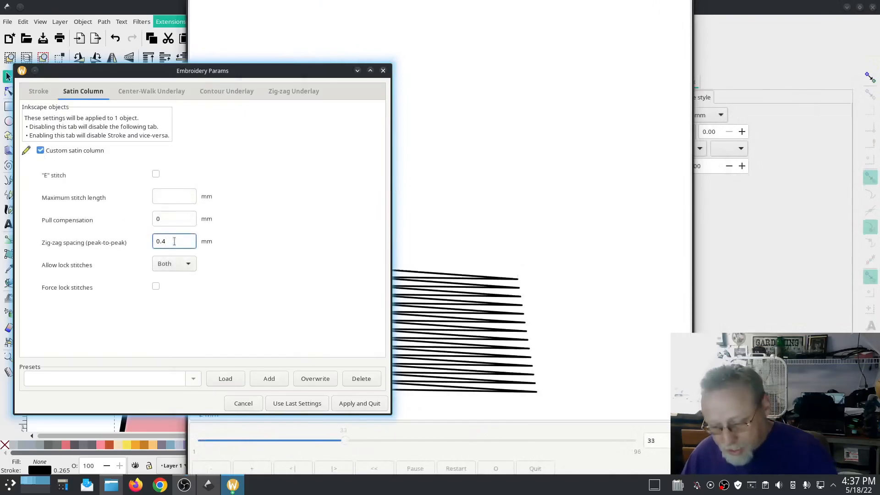
pyautogui.press('BackSpace')
pyautogui.write('3')
# Enable zig-zag underlay for the A's upper satin column and apply the embroidery settings.
pyautogui.click(286, 90)
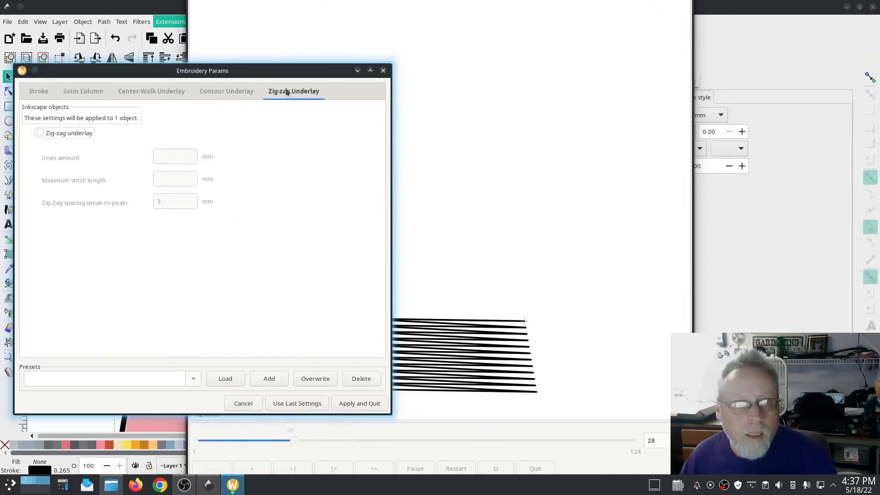
pyautogui.click(41, 133)
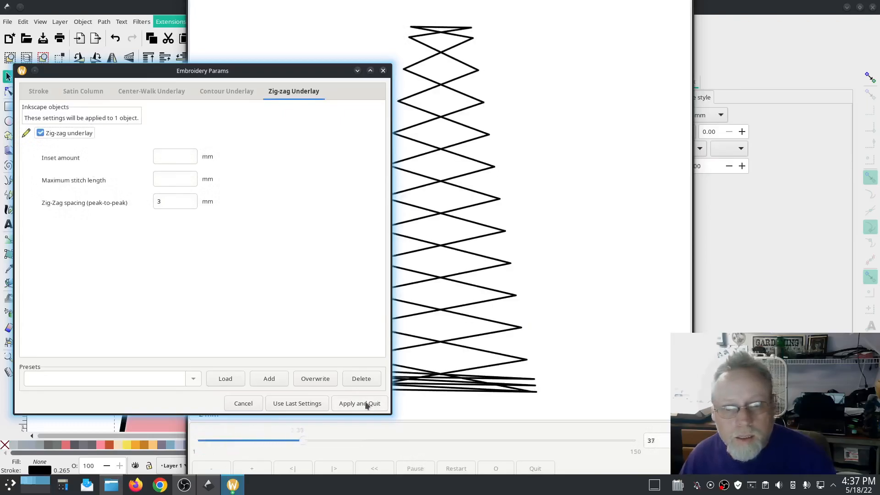
pyautogui.click(365, 403)
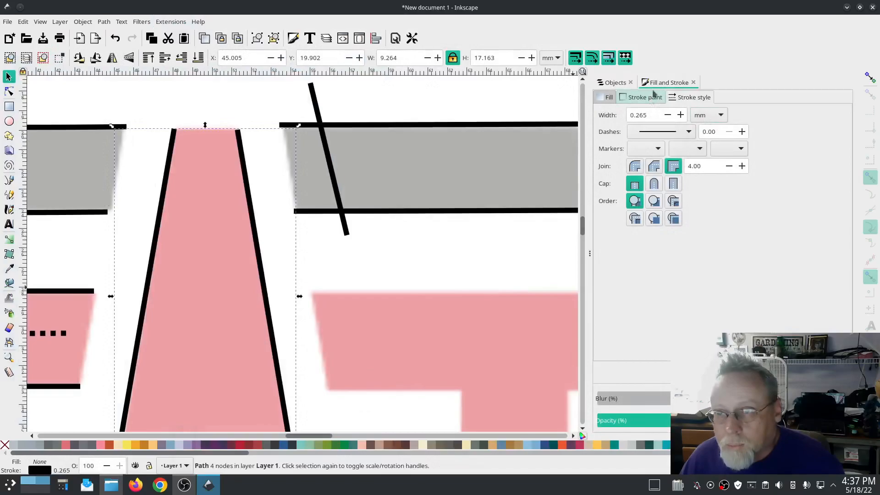
# Select the six paths of the letter A, path6159 through path7225, in the object list and group them.
pyautogui.click(614, 83)
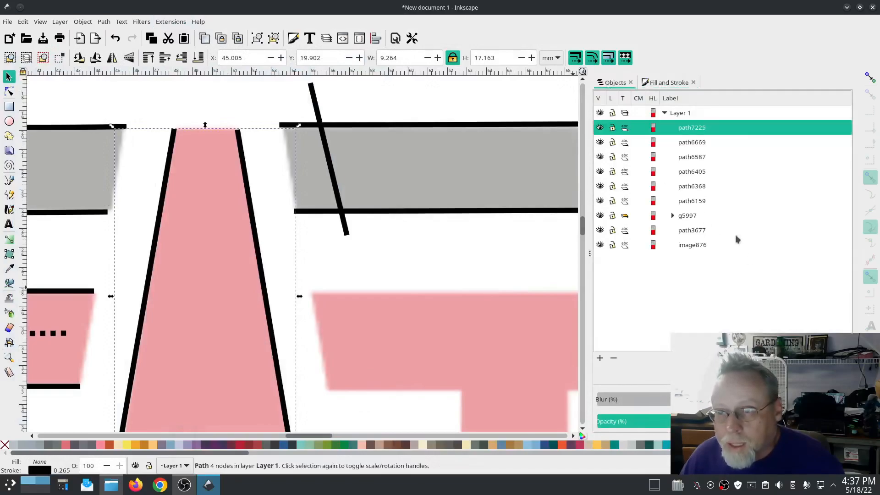
pyautogui.click(688, 221)
pyautogui.click(698, 204)
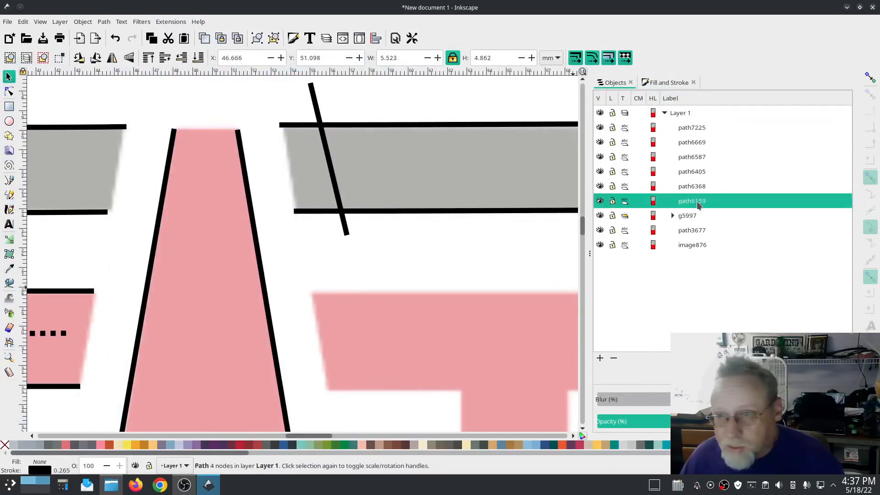
pyautogui.keyDown('shift'); pyautogui.click(691, 128); pyautogui.keyUp('shift')
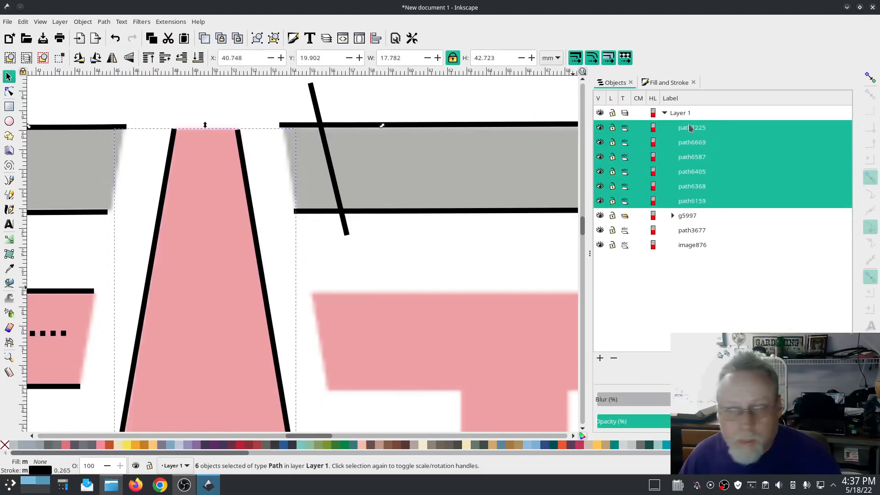
pyautogui.rightClick(694, 145)
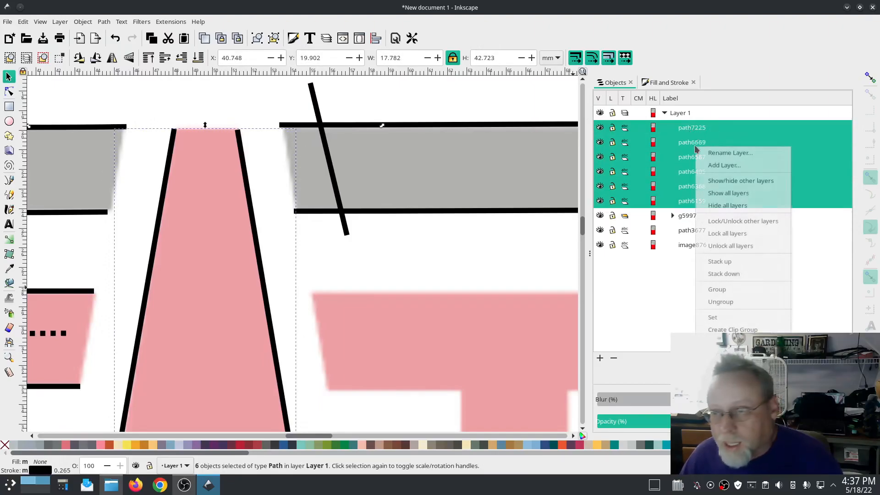
pyautogui.click(730, 291)
# Run the Ink/Stitch simulator on the A group to check its stitch-out, and close the preview.
pyautogui.click(171, 22)
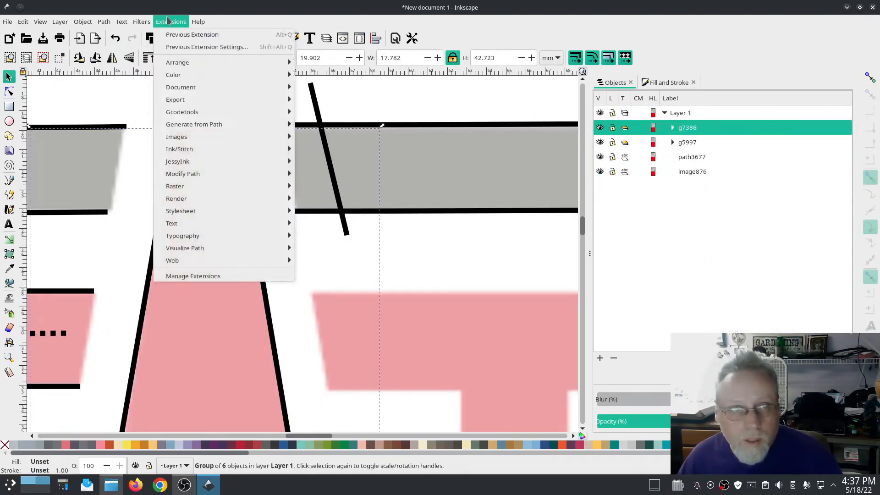
pyautogui.moveTo(221, 149)
pyautogui.moveTo(366, 293)
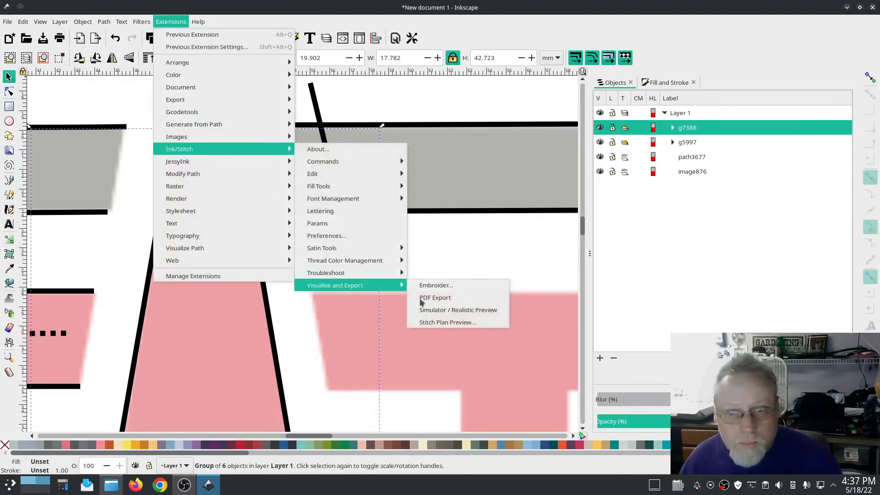
pyautogui.click(447, 310)
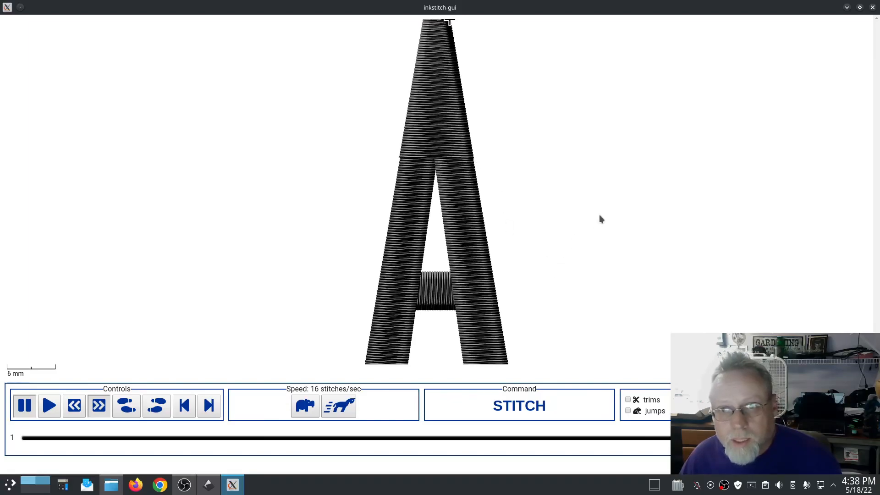
pyautogui.click(872, 7)
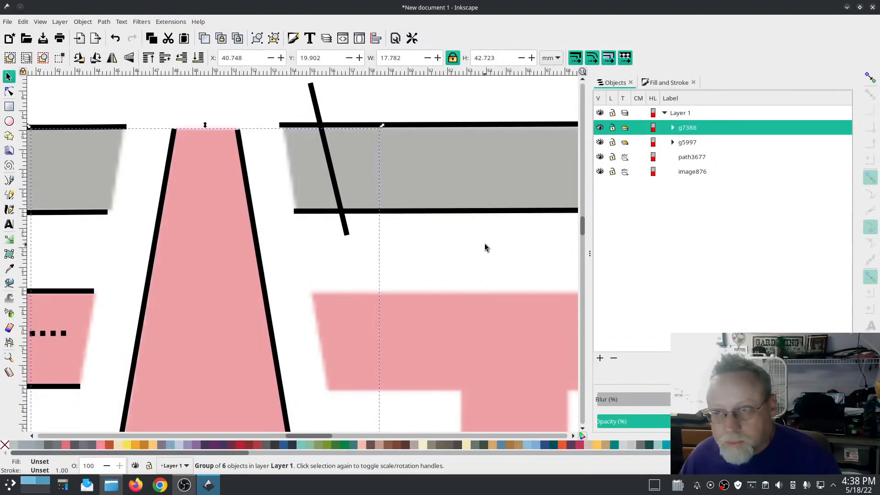
# Simulate the border, F and A together in Ink/Stitch and advance the stitch-out to its end.
pyautogui.keyDown('shift'); pyautogui.click(693, 158); pyautogui.keyUp('shift')
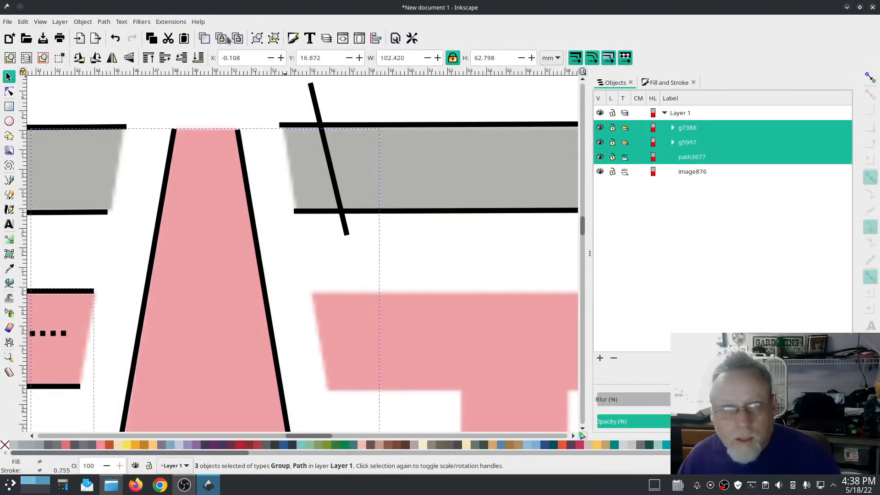
pyautogui.click(171, 21)
pyautogui.moveTo(194, 149)
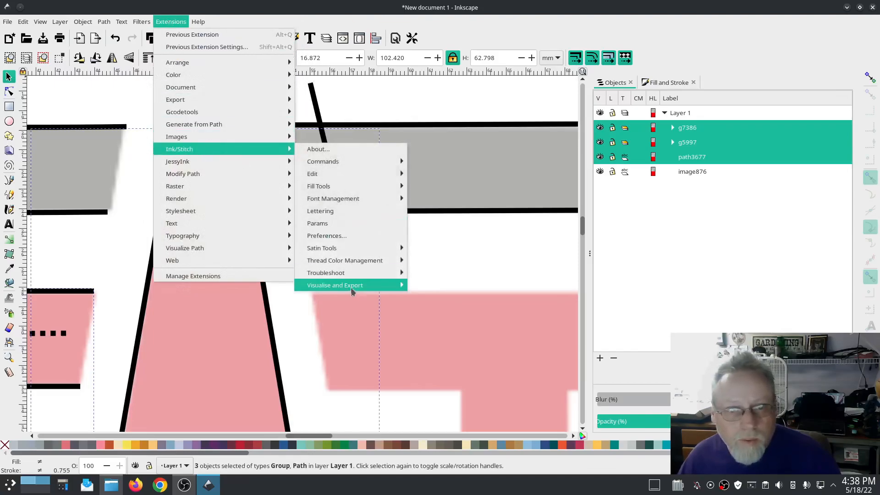
pyautogui.moveTo(352, 288)
pyautogui.click(468, 308)
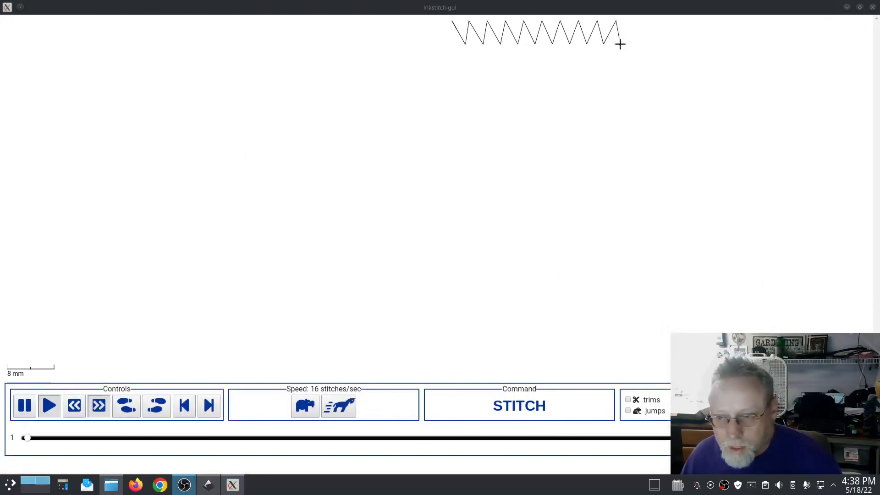
pyautogui.click(715, 437)
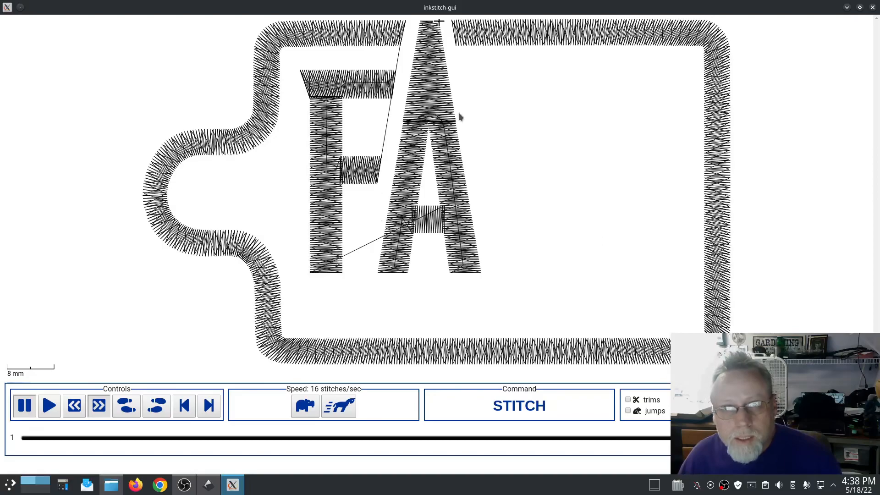
# Close the stitch-out simulator and clear the selection of the border, F and A.
pyautogui.click(873, 9)
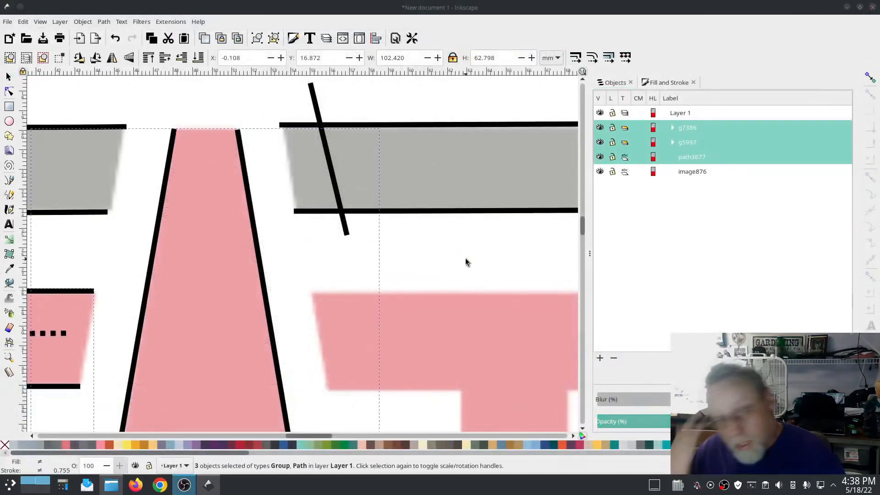
pyautogui.scroll(-10, 401, 265)
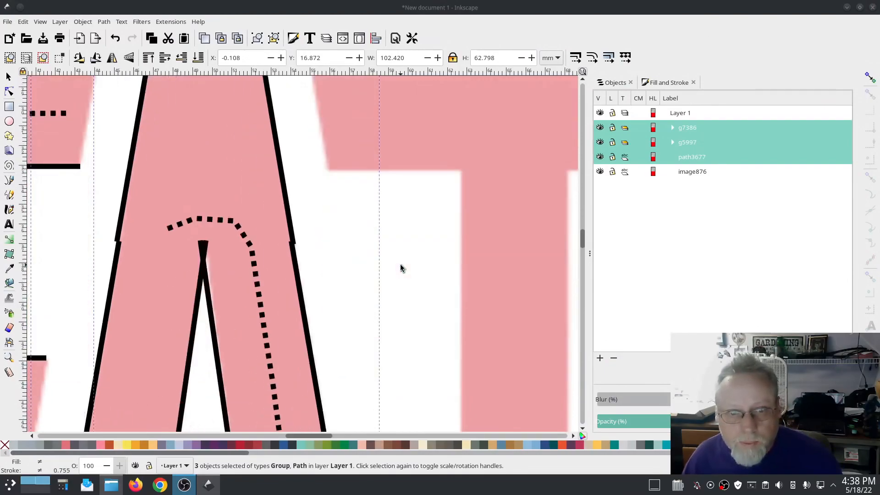
pyautogui.press('Escape')
pyautogui.scroll(-6, 403, 264)
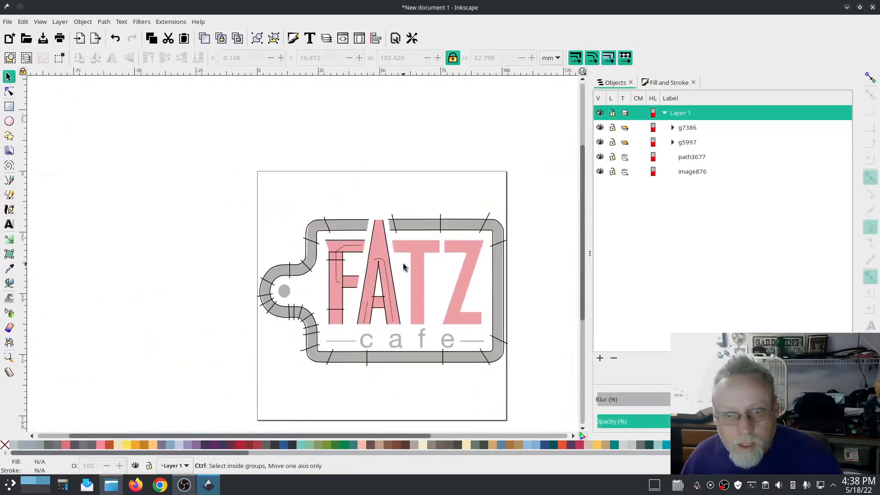
pyautogui.scroll(2, 403, 265)
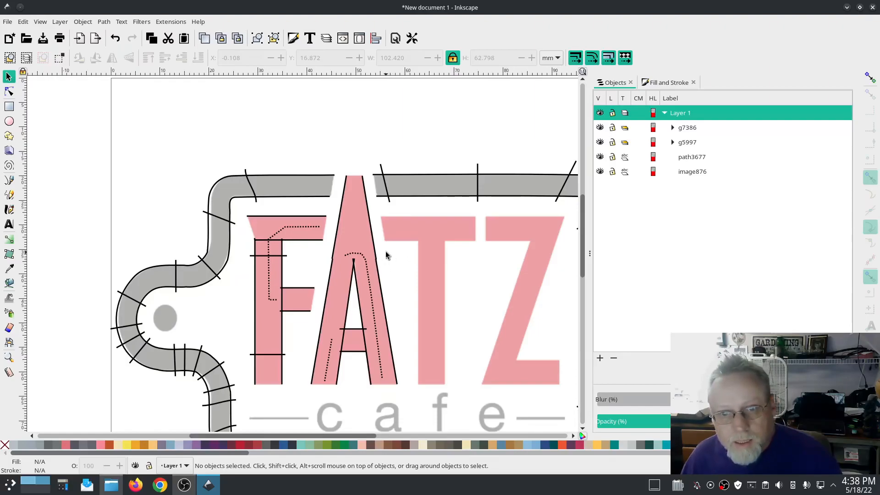
# Set the stroke colour of the F and A groups to the logo's red, #d51920, sampled from the lettering.
pyautogui.click(695, 142)
pyautogui.keyDown('shift'); pyautogui.click(691, 129); pyautogui.keyUp('shift')
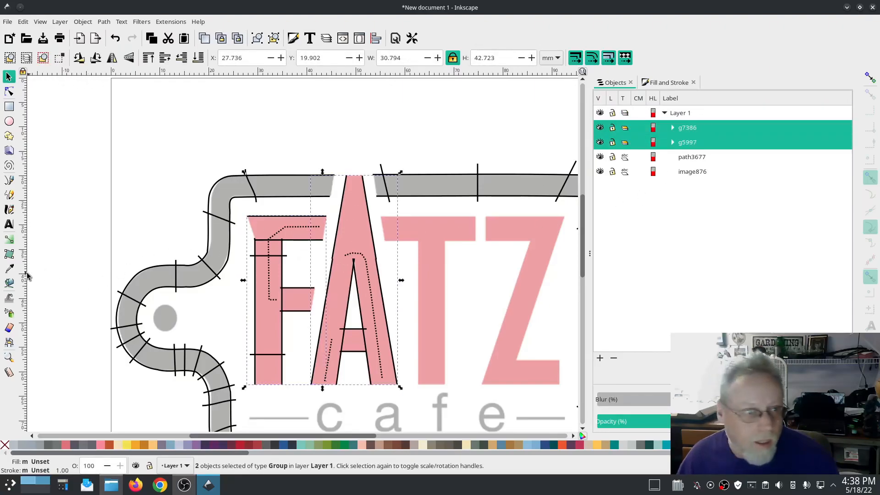
pyautogui.click(10, 271)
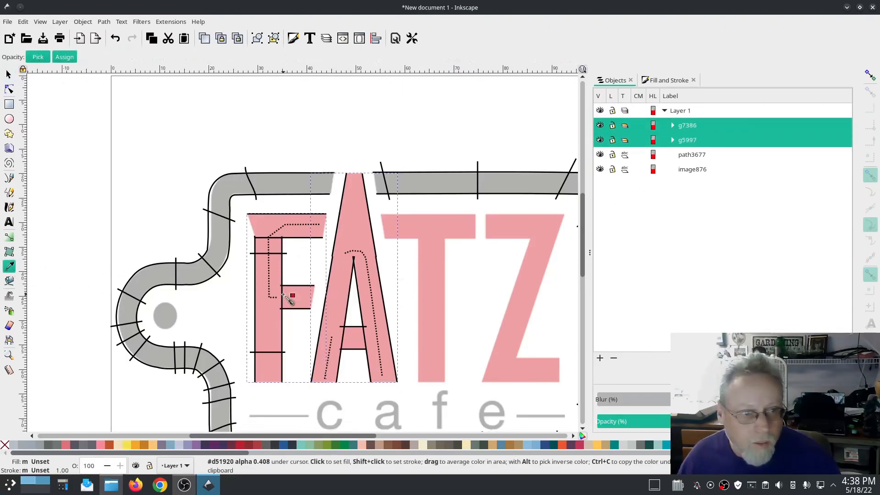
pyautogui.click(353, 223)
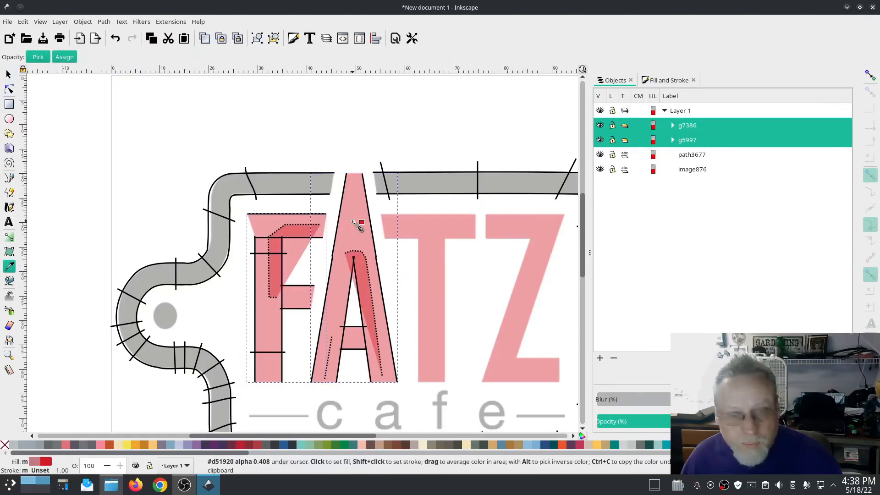
pyautogui.hotkey('ctrl', 'z')
pyautogui.keyDown('shift'); pyautogui.click(353, 222); pyautogui.keyUp('shift')
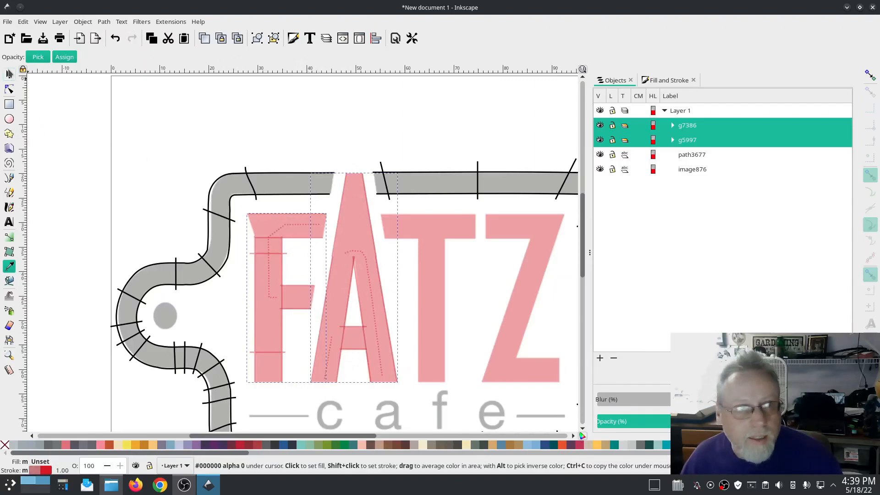
pyautogui.press('s')
pyautogui.click(681, 156)
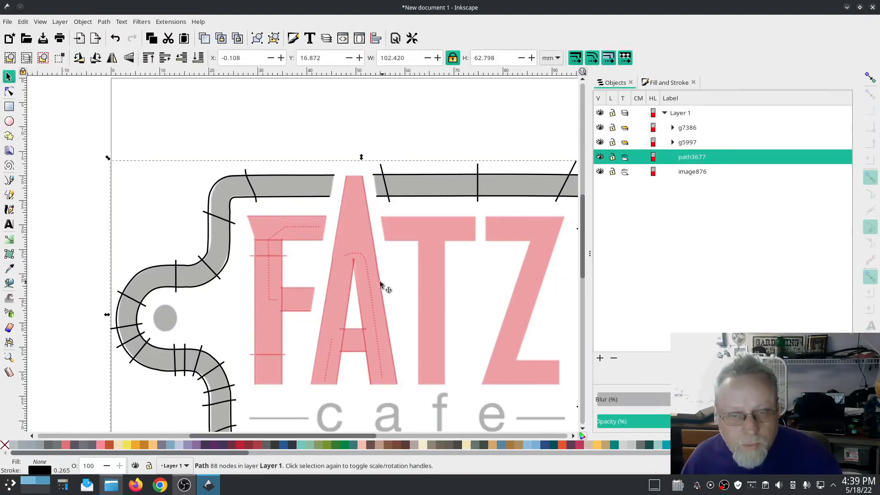
# Move the two lower end nodes of the A's upper satin column inward to line up with the outer rails of the legs.
pyautogui.scroll(5, 329, 262)
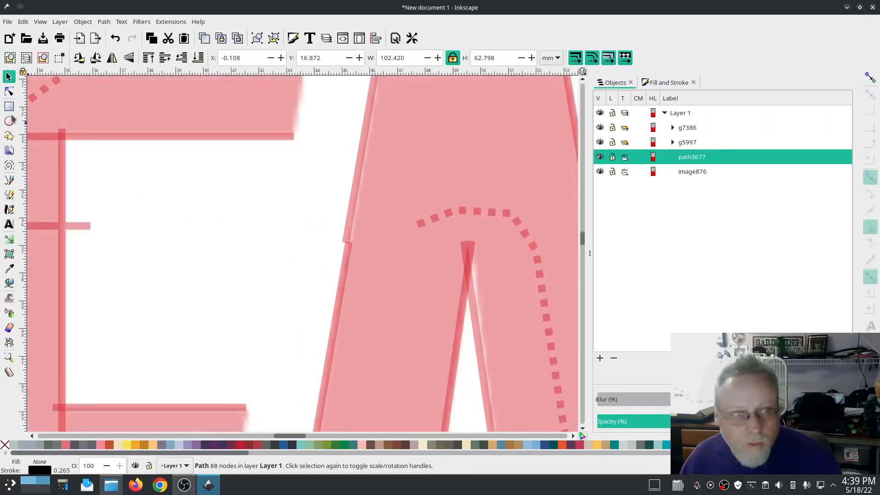
pyautogui.click(10, 91)
pyautogui.click(347, 243)
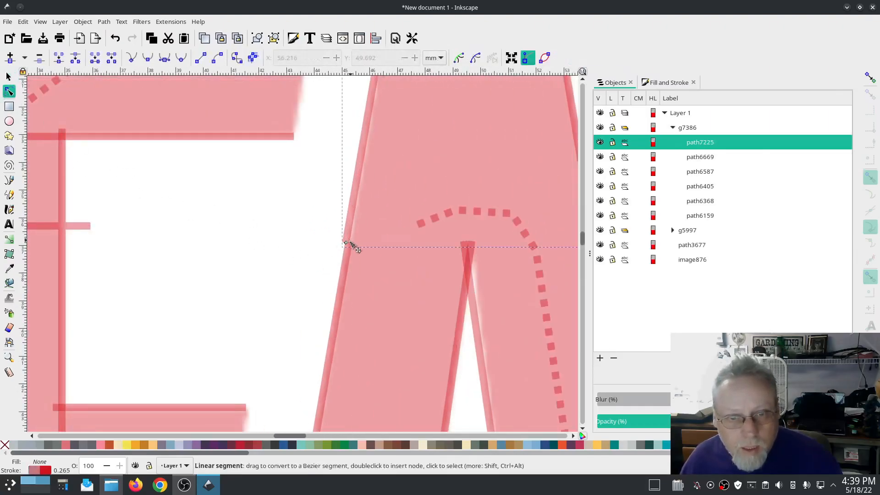
pyautogui.click(347, 244)
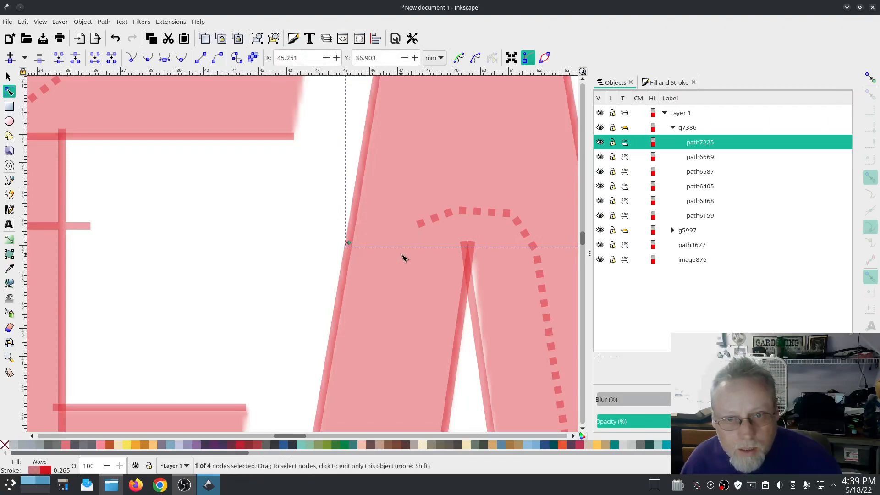
pyautogui.hscroll(6, 403, 256)
pyautogui.click(459, 248)
pyautogui.moveTo(459, 251); pyautogui.dragTo(457, 250)
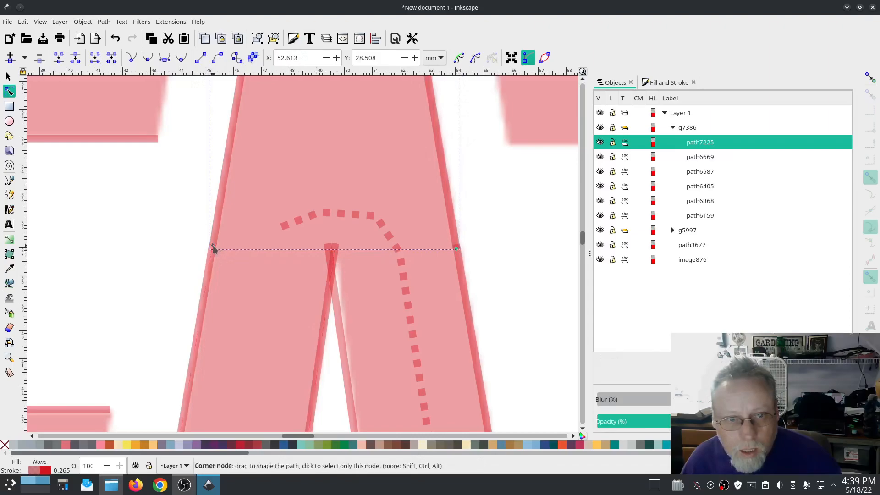
pyautogui.click(212, 250)
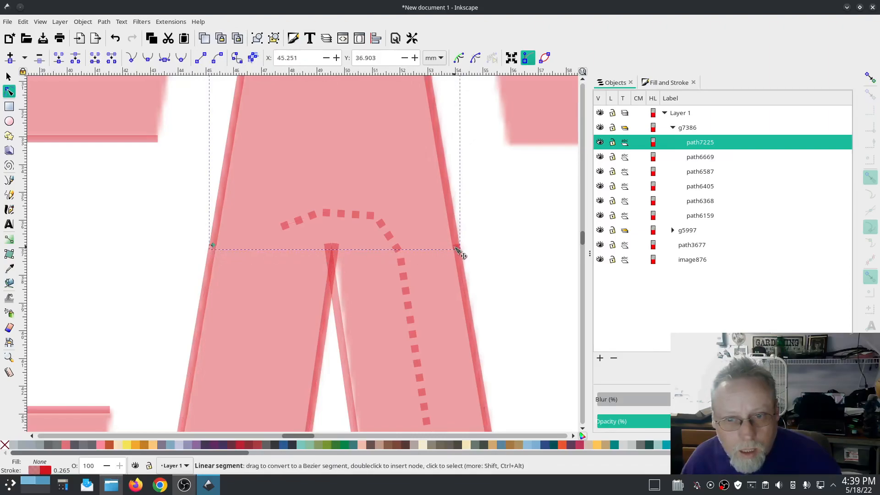
pyautogui.moveTo(459, 251); pyautogui.dragTo(458, 248)
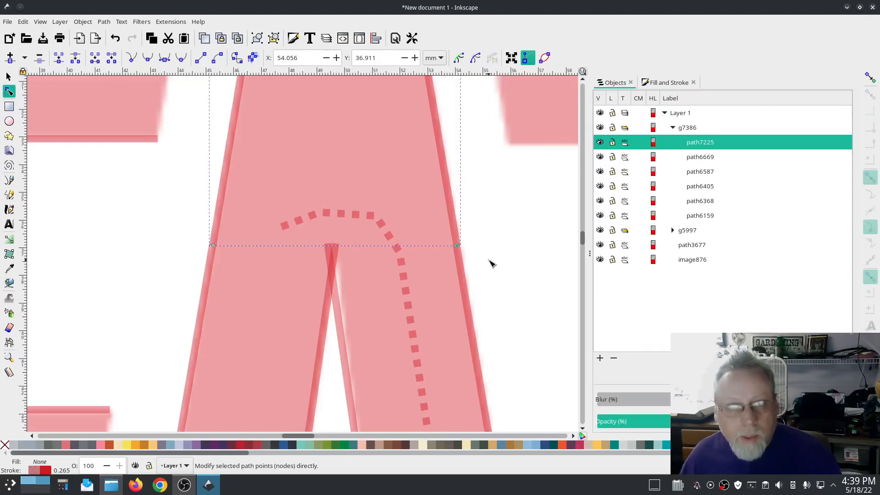
# Draw two straight rails about 30 mm long along the sides of the T's stem and combine them into one path.
pyautogui.scroll(-6, 515, 266)
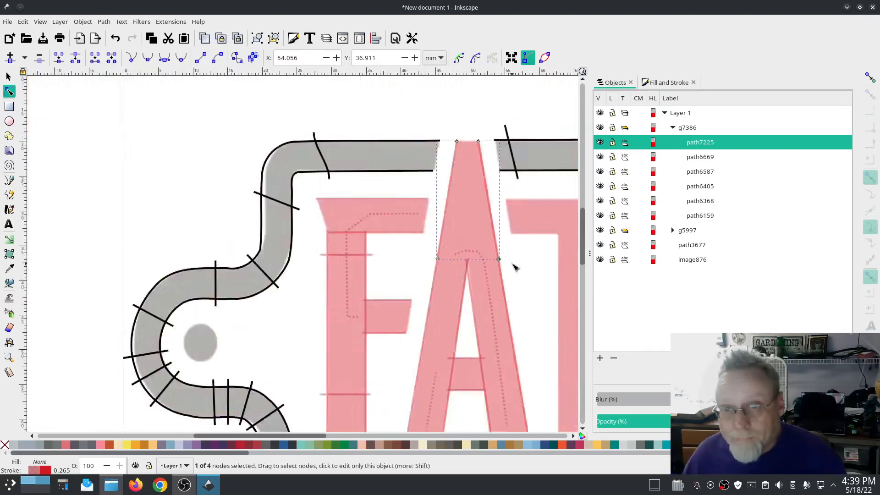
pyautogui.moveTo(528, 293); pyautogui.dragTo(356, 231)
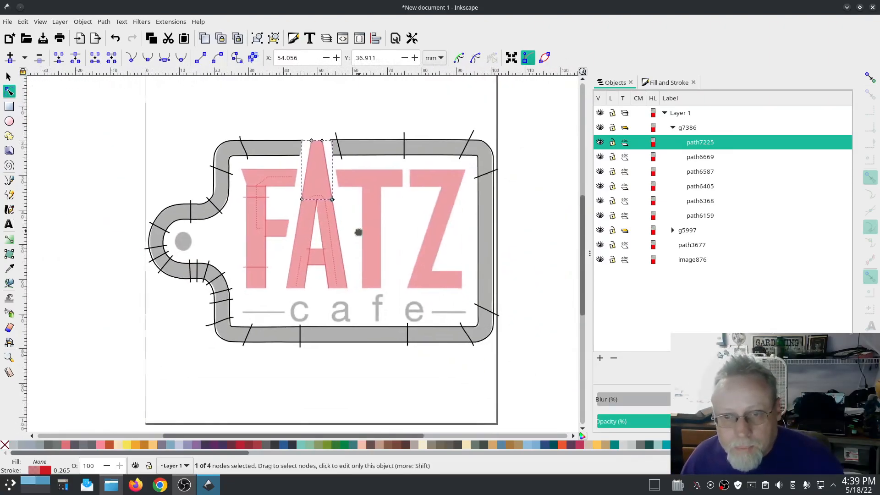
pyautogui.click(8, 76)
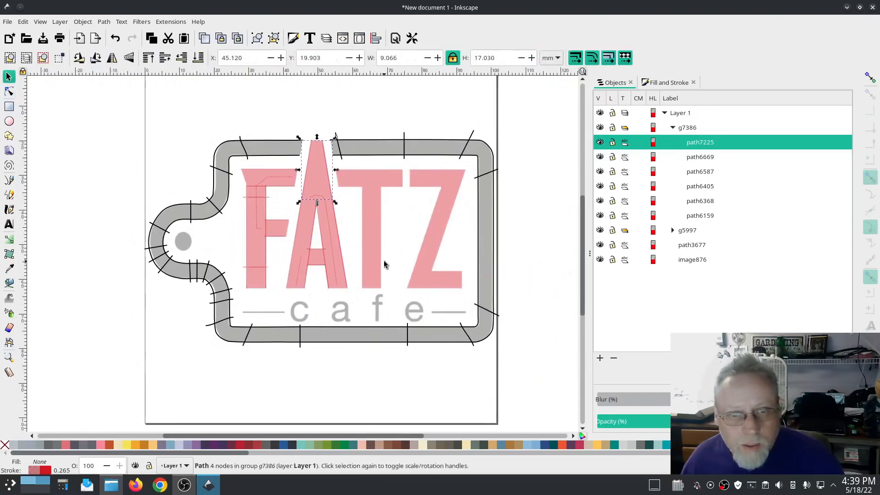
pyautogui.scroll(2, 375, 268)
pyautogui.moveTo(391, 241); pyautogui.dragTo(405, 296)
pyautogui.scroll(-2, 405, 295)
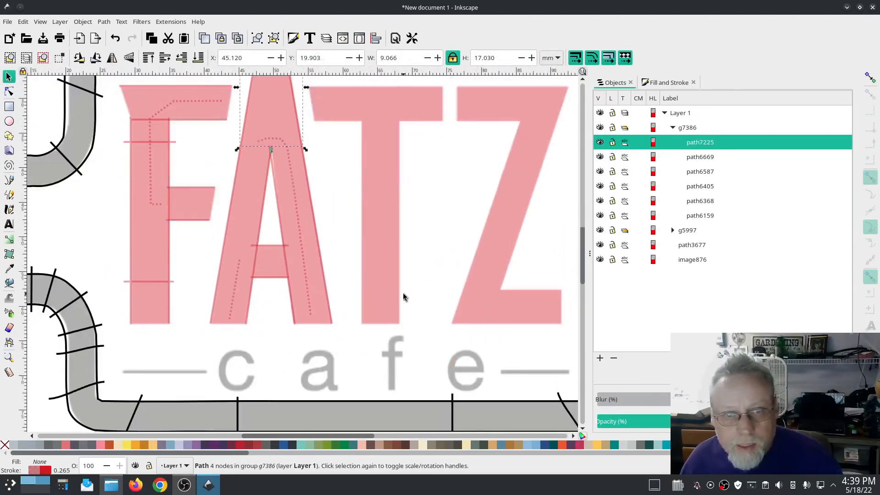
pyautogui.click(9, 181)
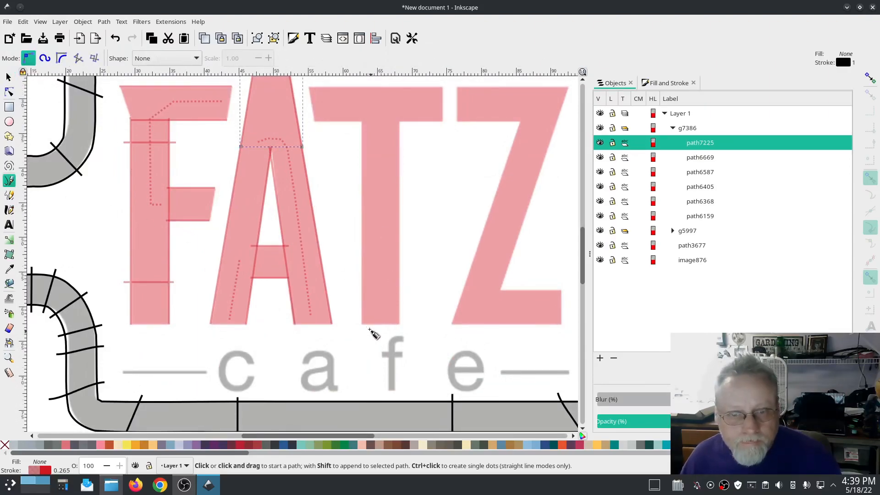
pyautogui.click(361, 324)
pyautogui.click(361, 120)
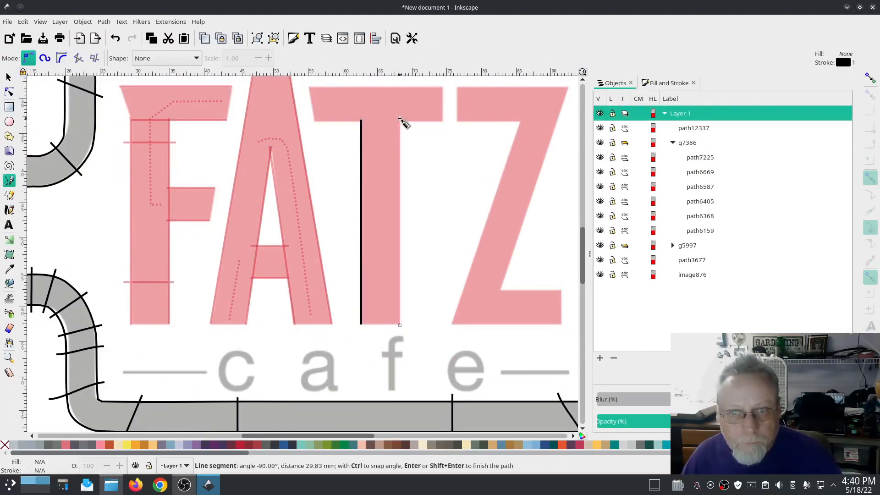
pyautogui.doubleClick(400, 119)
pyautogui.keyDown('shift'); pyautogui.click(694, 142); pyautogui.keyUp('shift')
pyautogui.click(104, 22)
pyautogui.click(117, 151)
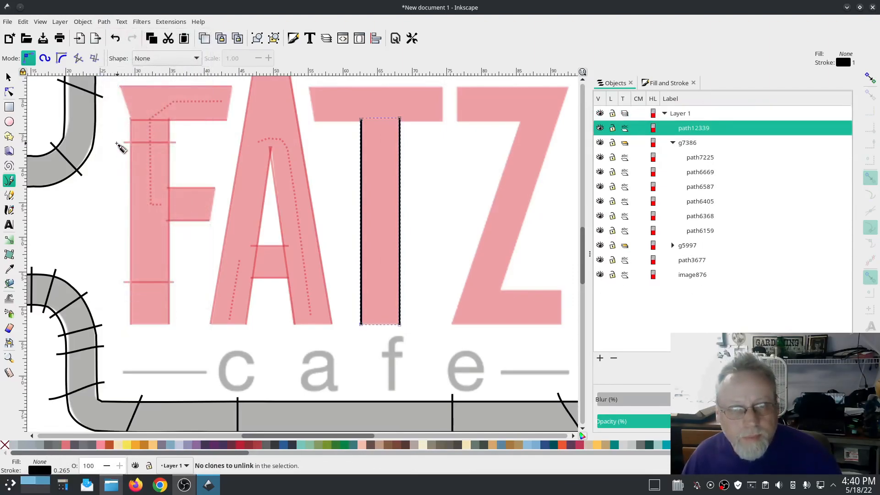
# Set the T's stem as a custom satin column with zig-zag underlay and apply the embroidery settings.
pyautogui.click(170, 21)
pyautogui.moveTo(175, 149)
pyautogui.click(331, 222)
pyautogui.click(80, 77)
pyautogui.click(26, 135)
pyautogui.click(161, 229)
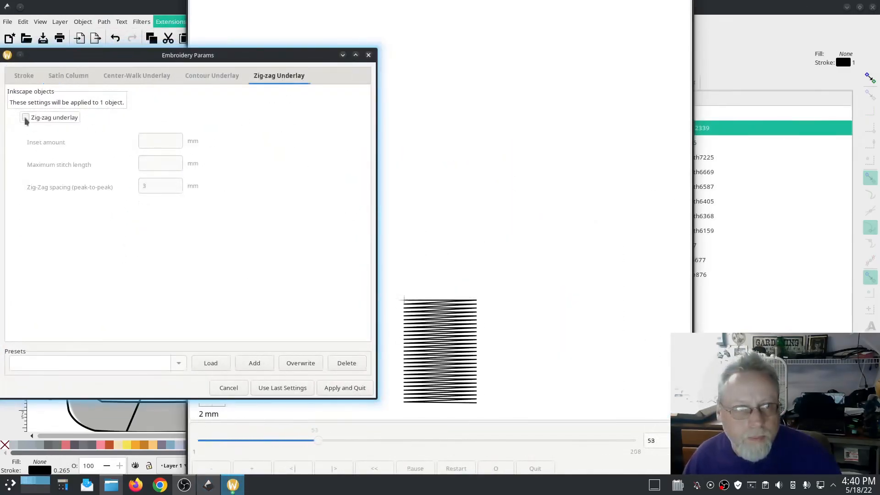
pyautogui.click(345, 388)
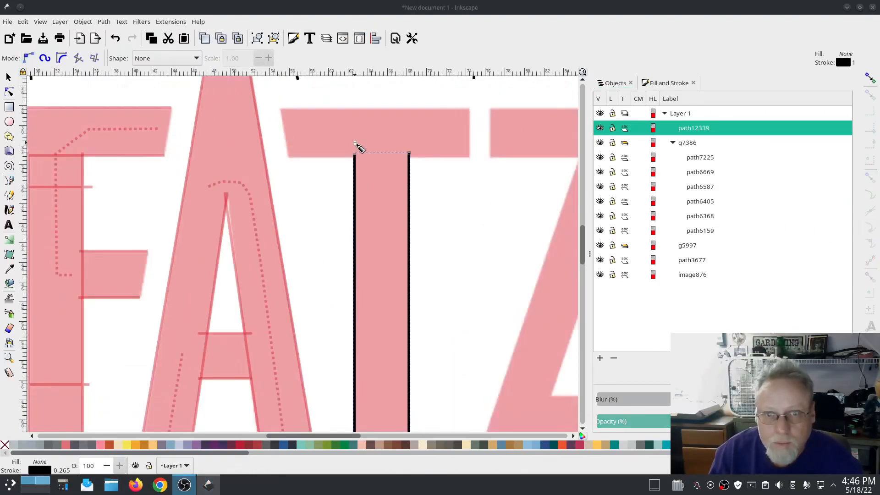
# Draw a three-point connecting line from the top of the T's stem to the right end of its crossbar and make it dashed.
pyautogui.click(355, 144)
pyautogui.click(379, 135)
pyautogui.doubleClick(460, 131)
pyautogui.click(669, 83)
pyautogui.click(662, 132)
pyautogui.click(658, 145)
# Draw rails along the upper and lower edges of the T's crossbar and combine them into one path.
pyautogui.click(469, 108)
pyautogui.doubleClick(278, 107)
pyautogui.click(469, 157)
pyautogui.doubleClick(288, 157)
pyautogui.click(615, 83)
pyautogui.click(694, 143)
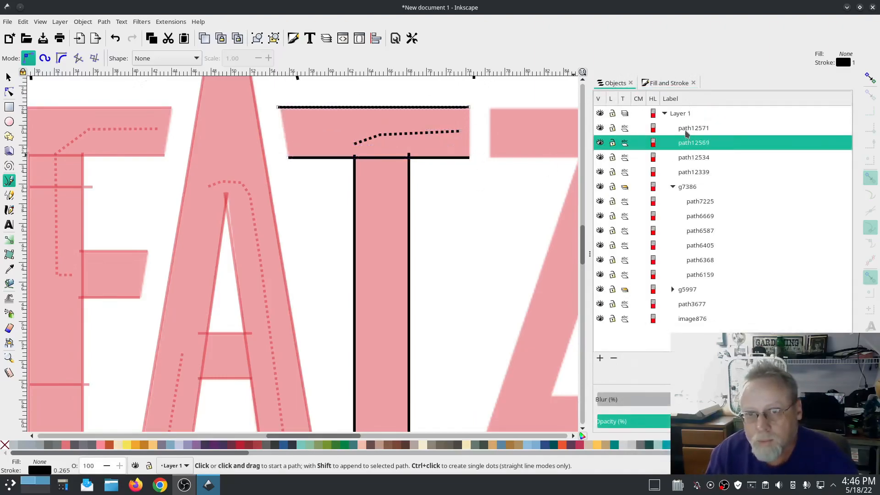
pyautogui.keyDown('shift'); pyautogui.click(693, 128); pyautogui.keyUp('shift')
pyautogui.click(104, 22)
pyautogui.click(120, 153)
# Make the T's crossbar a custom satin column with 0.3 mm zig-zag spacing, enable zig-zag underlay and apply the settings.
pyautogui.click(171, 22)
pyautogui.moveTo(181, 149)
pyautogui.click(316, 224)
pyautogui.moveTo(395, 71); pyautogui.dragTo(155, 74)
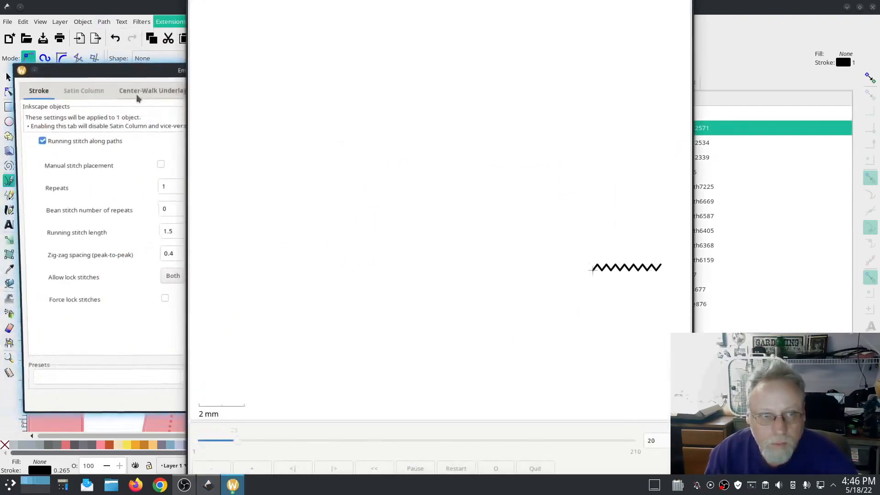
pyautogui.click(81, 91)
pyautogui.click(38, 151)
pyautogui.click(165, 241)
pyautogui.press('BackSpace')
pyautogui.write('3')
pyautogui.click(291, 91)
pyautogui.click(37, 134)
pyautogui.click(357, 404)
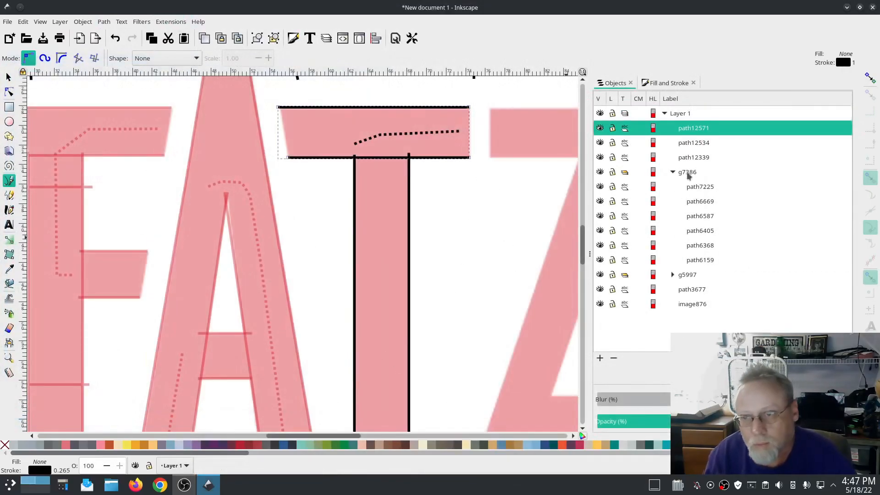
# Select the T's stem, connecting line and crossbar paths in the object list and group them.
pyautogui.click(672, 172)
pyautogui.click(684, 157)
pyautogui.keyDown('shift'); pyautogui.click(683, 132); pyautogui.keyUp('shift')
pyautogui.rightClick(683, 133)
pyautogui.click(697, 272)
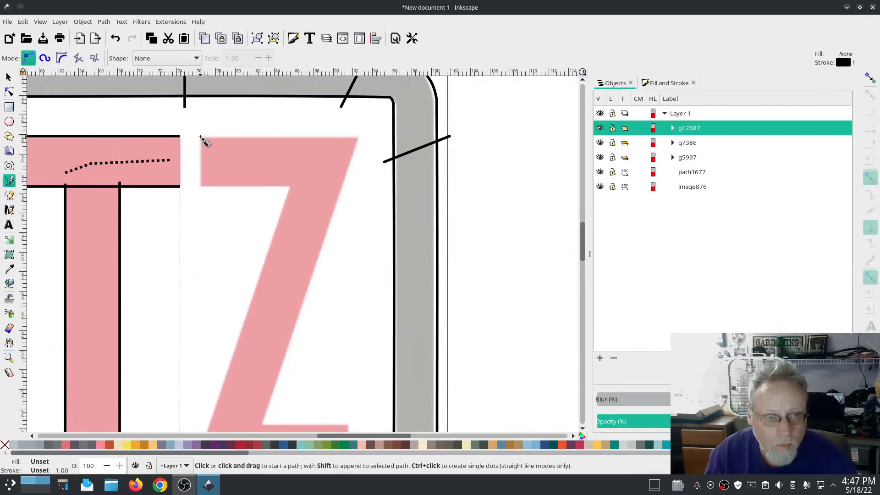
# Draw rails along the upper and lower edges of the Z's top bar and combine them into one path.
pyautogui.click(201, 136)
pyautogui.doubleClick(314, 137)
pyautogui.click(200, 187)
pyautogui.doubleClick(294, 188)
pyautogui.keyDown('shift'); pyautogui.click(686, 144); pyautogui.keyUp('shift')
pyautogui.click(106, 23)
pyautogui.click(126, 152)
# Make the Z's top bar a custom satin column with 0.3 mm zig-zag spacing, enable zig-zag underlay and apply the settings.
pyautogui.click(171, 22)
pyautogui.moveTo(176, 149)
pyautogui.click(317, 223)
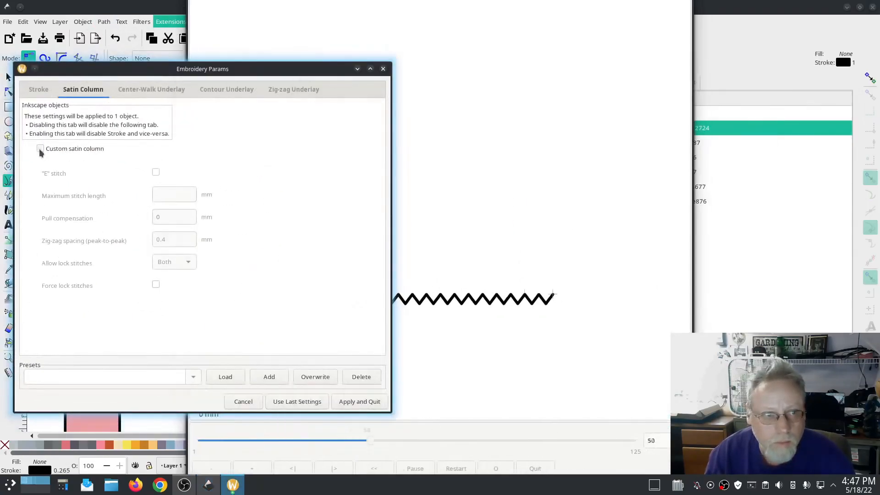
pyautogui.click(40, 148)
pyautogui.click(174, 239)
pyautogui.press('BackSpace')
pyautogui.write('3')
pyautogui.click(294, 89)
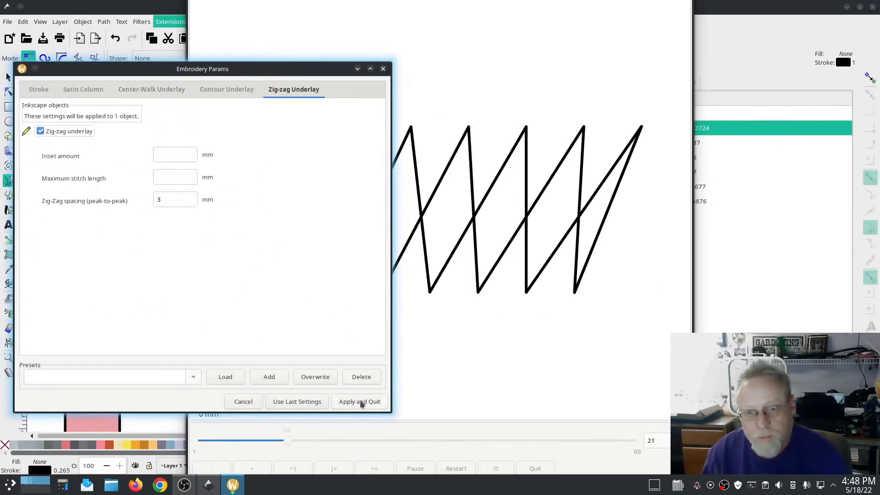
pyautogui.click(360, 402)
# Draw a five-point dashed connecting line from the Z's top bar down its diagonal to the right end of the bottom bar.
pyautogui.click(307, 164)
pyautogui.click(321, 166)
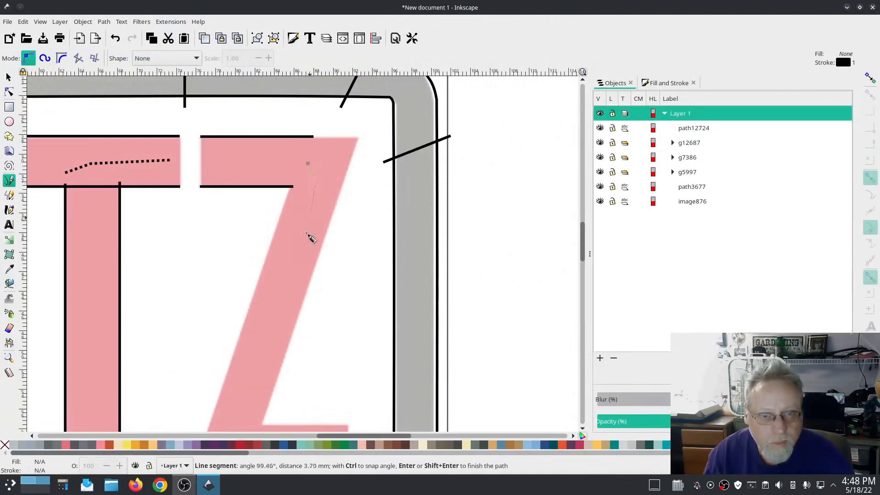
pyautogui.scroll(-6, 312, 209)
pyautogui.click(238, 316)
pyautogui.click(241, 338)
pyautogui.doubleClick(341, 338)
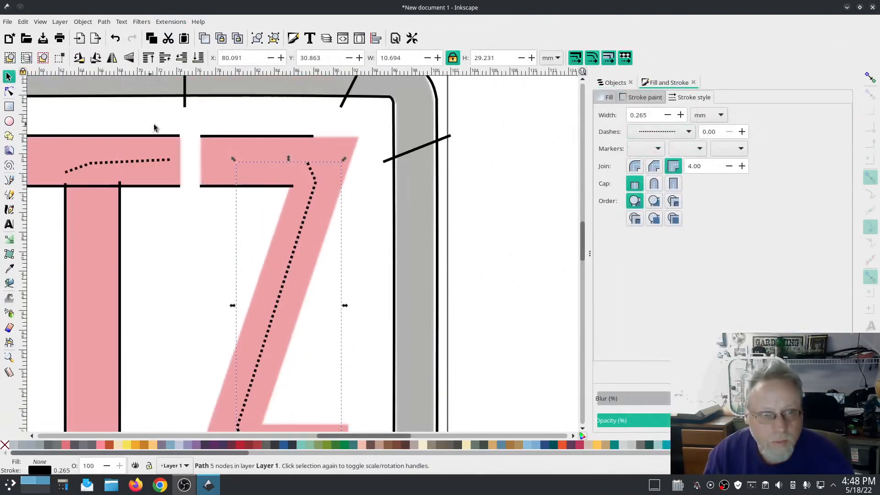
# Place a copy of the Z's top-bar satin on the bottom bar, flipped both ways and aligned to its edges, and rerun the previous extension.
pyautogui.click(245, 139)
pyautogui.moveTo(291, 189); pyautogui.dragTo(324, 363)
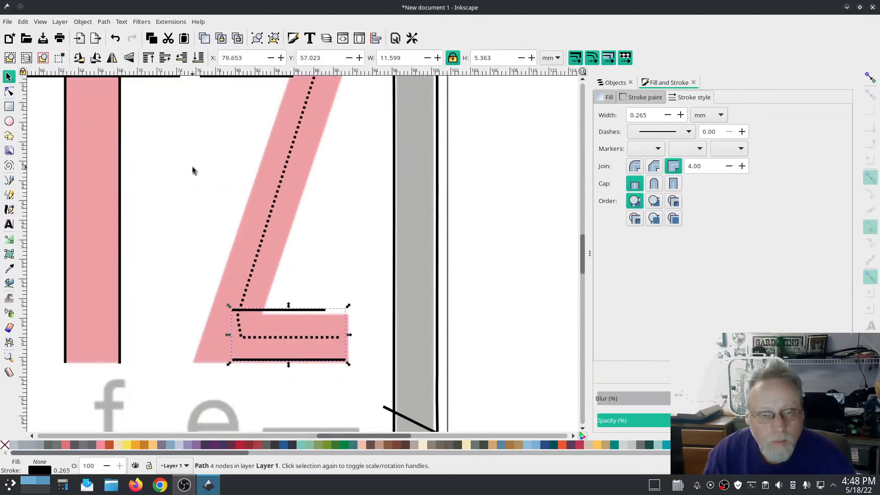
pyautogui.moveTo(323, 312); pyautogui.dragTo(326, 315)
pyautogui.click(170, 21)
pyautogui.click(197, 34)
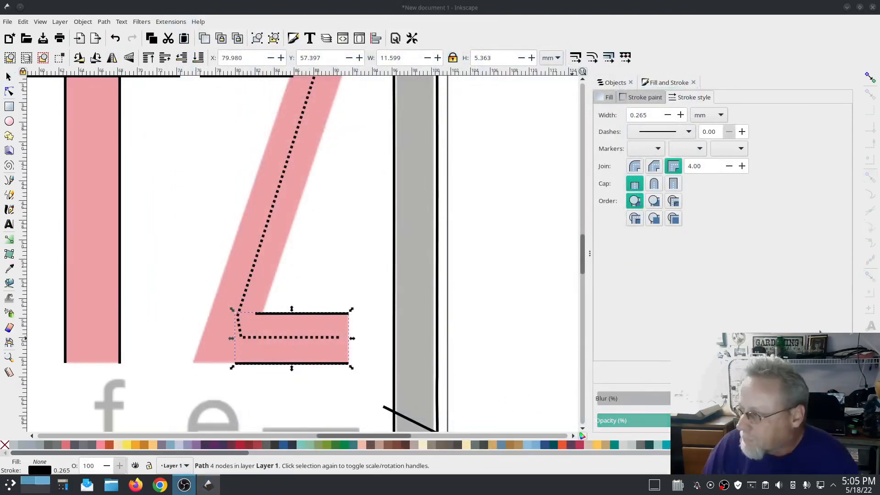
# Draw straight rails along both edges of the Z's diagonal, from the bottom bar to the top bar, and combine them into one path.
pyautogui.scroll(3, 168, 315)
pyautogui.click(168, 315)
pyautogui.press('b')
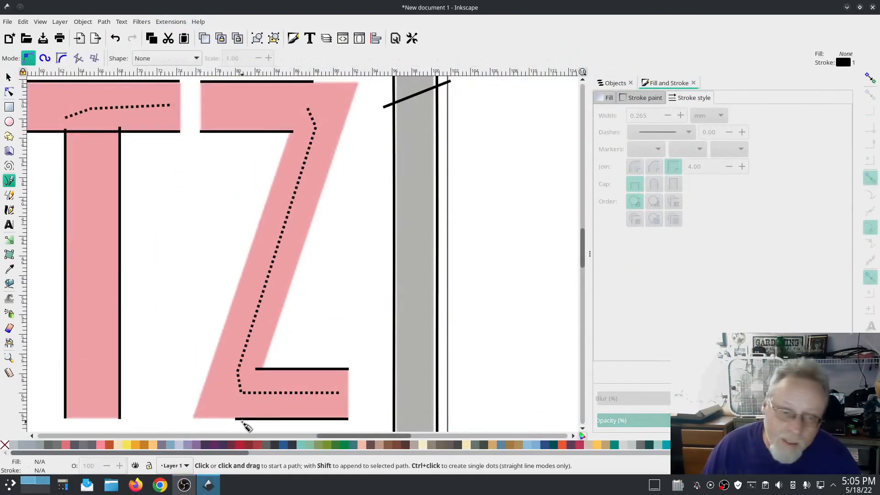
pyautogui.click(245, 418)
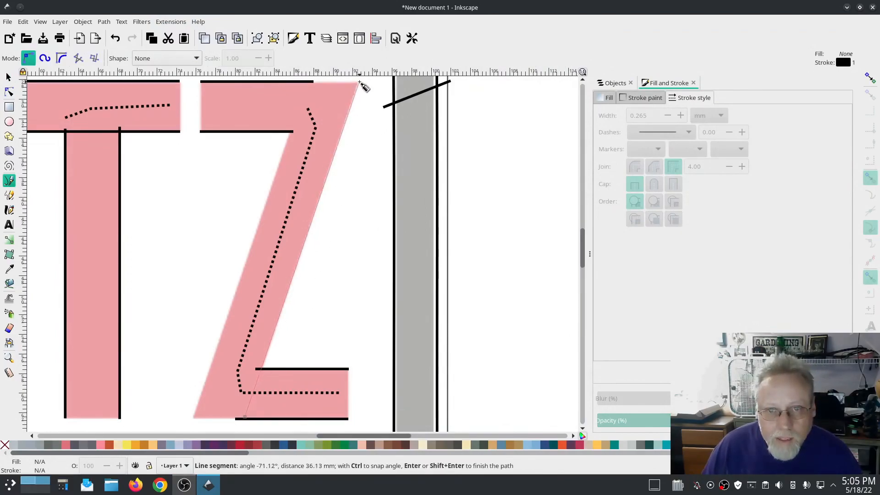
pyautogui.doubleClick(359, 83)
pyautogui.click(193, 417)
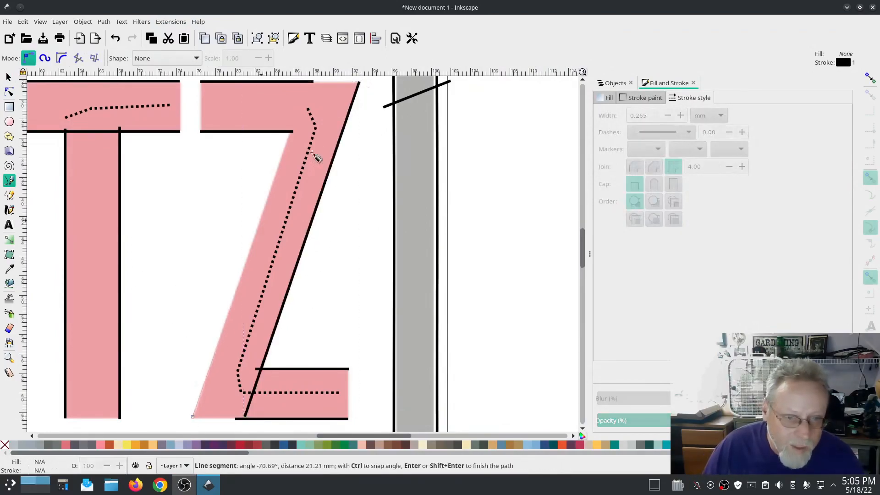
pyautogui.click(307, 81)
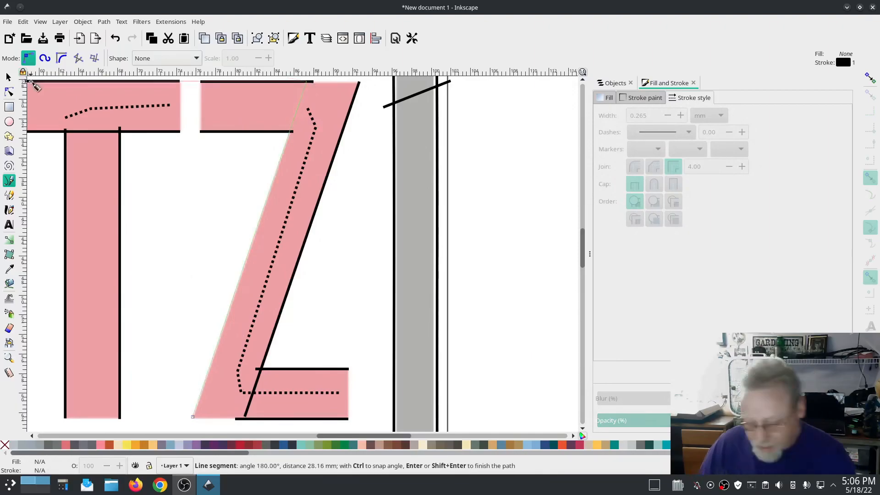
pyautogui.click(8, 77)
pyautogui.keyDown('shift'); pyautogui.click(332, 165); pyautogui.keyUp('shift')
pyautogui.click(103, 22)
pyautogui.click(133, 149)
# Make the Z's diagonal a custom satin column with 0.3 mm zig-zag spacing and set up its zig-zag underlay.
pyautogui.click(171, 22)
pyautogui.moveTo(197, 147)
pyautogui.click(438, 127)
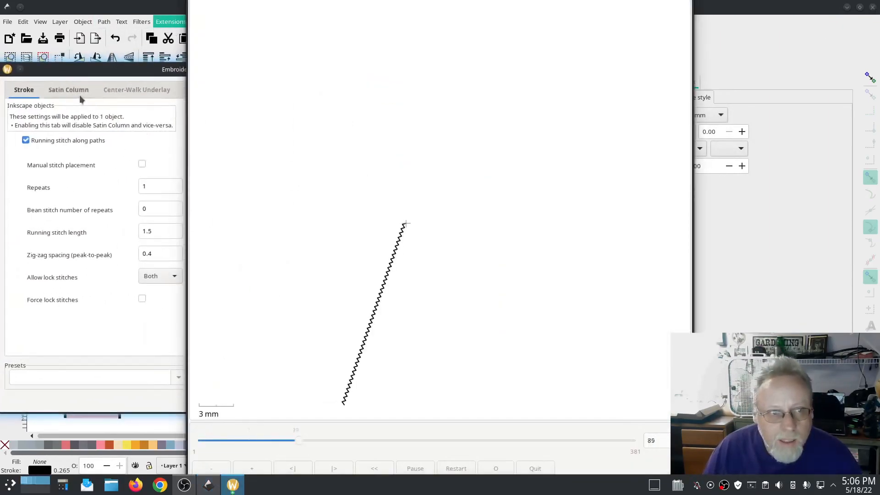
pyautogui.click(68, 90)
pyautogui.click(167, 240)
pyautogui.press('BackSpace')
pyautogui.write('3')
pyautogui.click(270, 92)
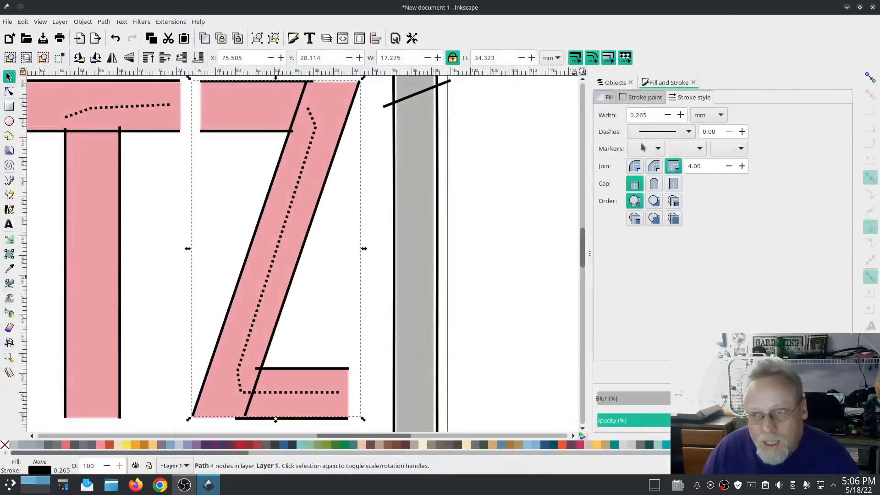
# Group the Z's three satin columns and its dashed connecting line.
pyautogui.rightClick(688, 130)
pyautogui.press('Escape')
pyautogui.press('5')
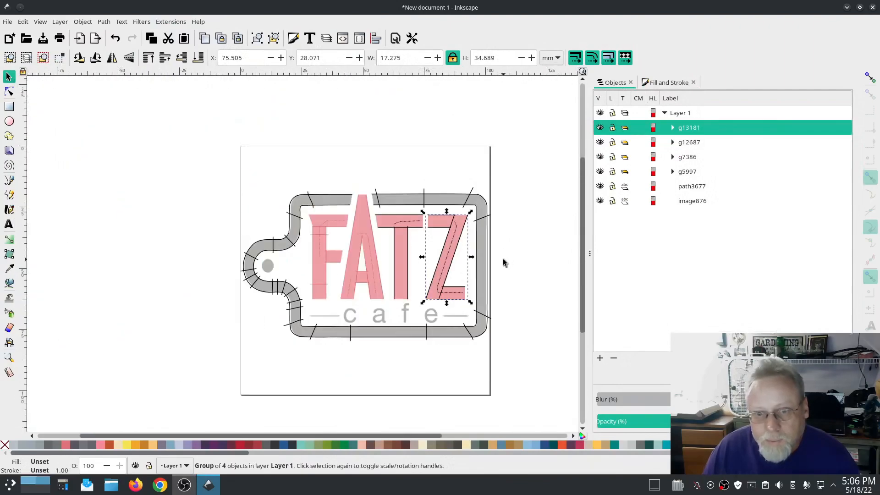
# Draw an ellipse about 5.1 by 5.4 mm over the grey dot inside the border's rounded left end.
pyautogui.scroll(5, 268, 266)
pyautogui.press('e')
pyautogui.moveTo(253, 243); pyautogui.dragTo(320, 316)
pyautogui.press('s')
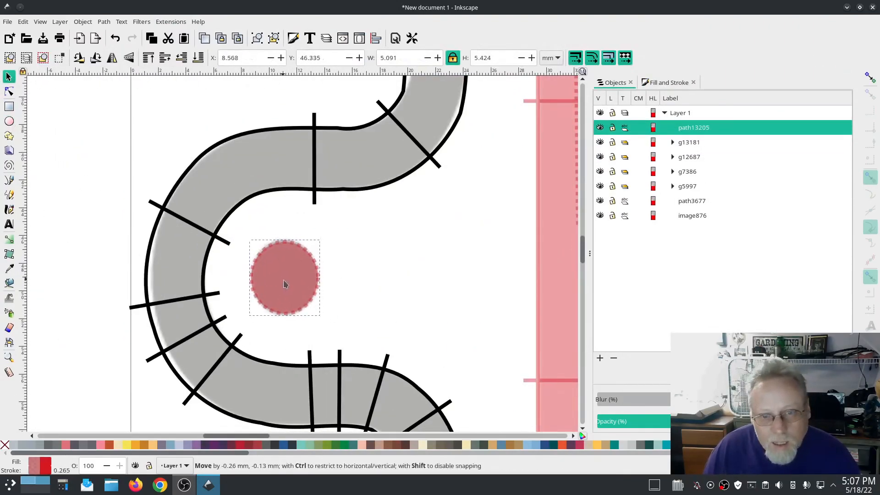
# Remove the ellipse's stroke and fine-tune its size and position to cover the grey dot.
pyautogui.hotkey('ctrl', 'shift', 'f')
pyautogui.click(608, 97)
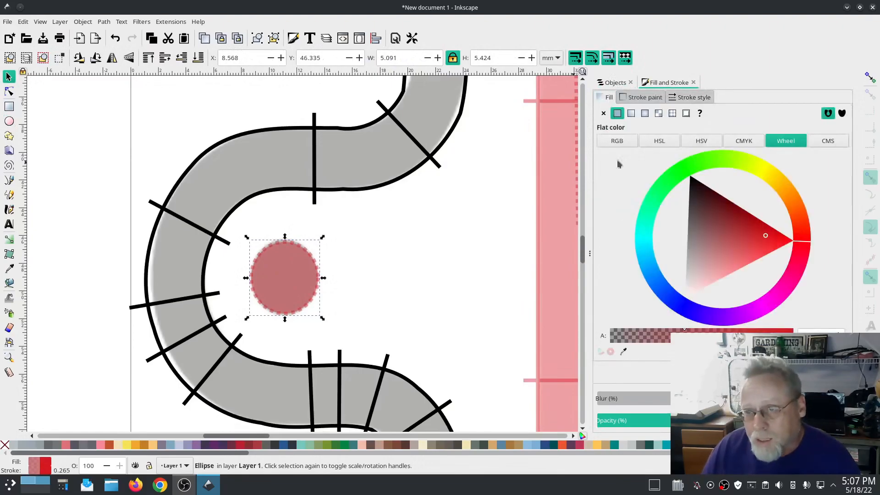
pyautogui.click(645, 97)
pyautogui.click(603, 113)
pyautogui.moveTo(247, 237); pyautogui.dragTo(243, 236)
pyautogui.moveTo(289, 275); pyautogui.dragTo(291, 276)
pyautogui.moveTo(247, 239); pyautogui.dragTo(285, 236)
pyautogui.moveTo(323, 276); pyautogui.dragTo(288, 276)
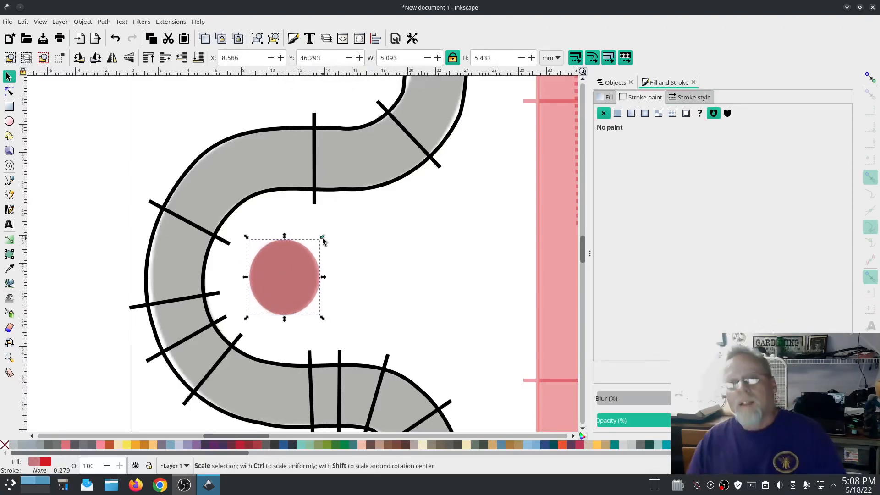
# Fill the ellipse with the grey sampled from the logo border.
pyautogui.click(9, 267)
pyautogui.click(198, 192)
pyautogui.press('s')
pyautogui.scroll(-3, 413, 275)
pyautogui.scroll(3, 435, 284)
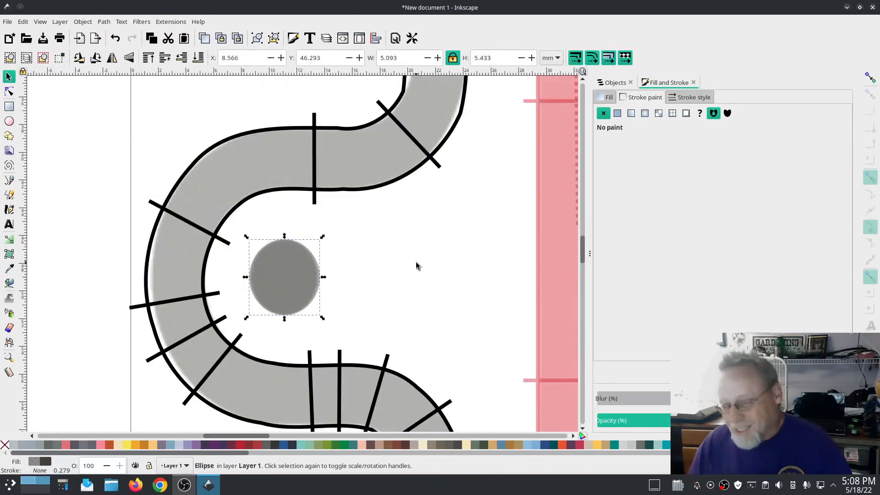
# Set the grey ellipse's automatic fill to 0.20 mm spacing between rows in the Ink/Stitch parameters.
pyautogui.click(170, 21)
pyautogui.moveTo(197, 148)
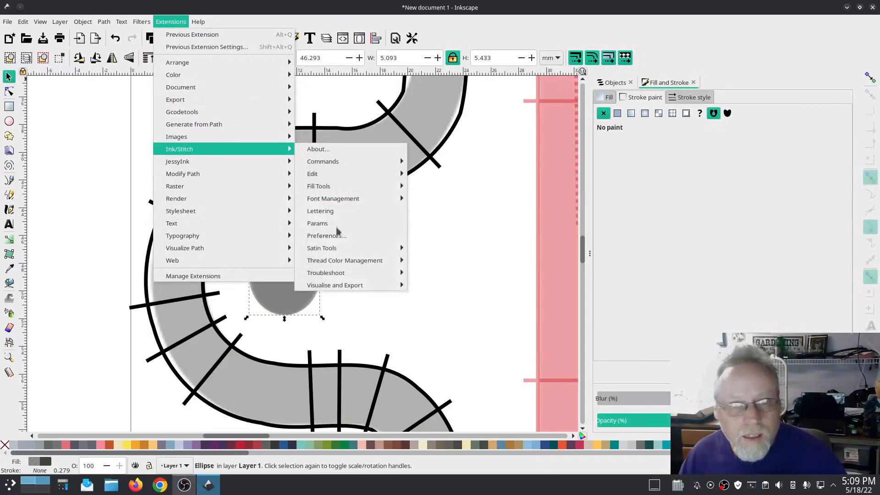
pyautogui.click(325, 147)
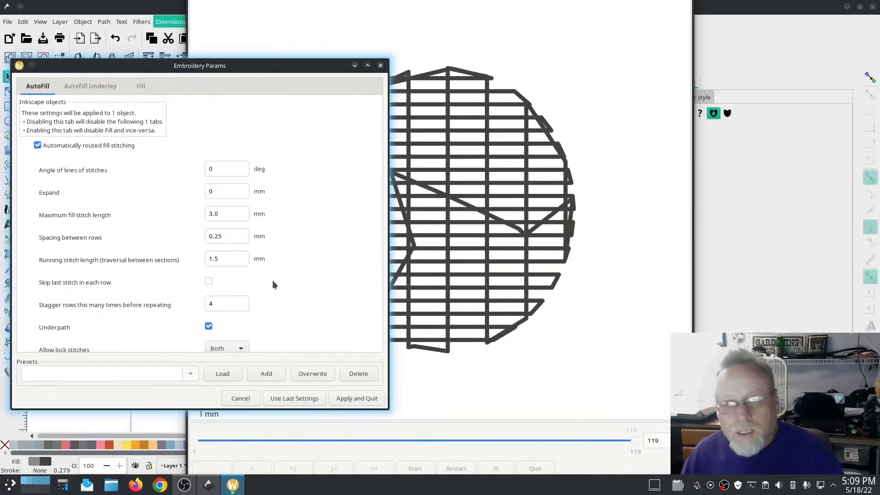
pyautogui.click(233, 238)
pyautogui.press('BackSpace')
pyautogui.write('0')
# Set the ellipse's fill underlay row spacing to 0.8 mm and apply the parameters.
pyautogui.click(88, 87)
pyautogui.click(42, 87)
pyautogui.click(88, 86)
pyautogui.click(169, 226)
pyautogui.write('.8')
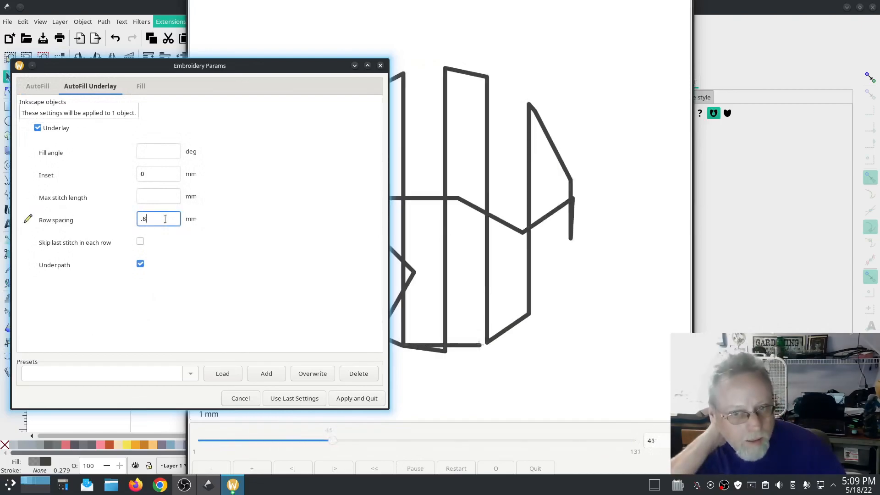
pyautogui.click(38, 86)
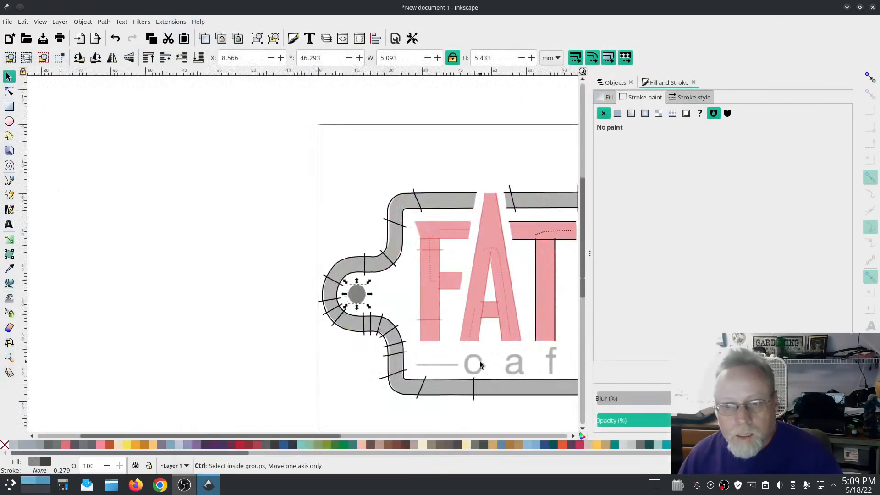
# Insert Ink/Stitch lettering reading "cafe" in the Ink/Stitch Small font on Layer 1.
pyautogui.scroll(2, 480, 365)
pyautogui.moveTo(384, 360); pyautogui.dragTo(219, 229)
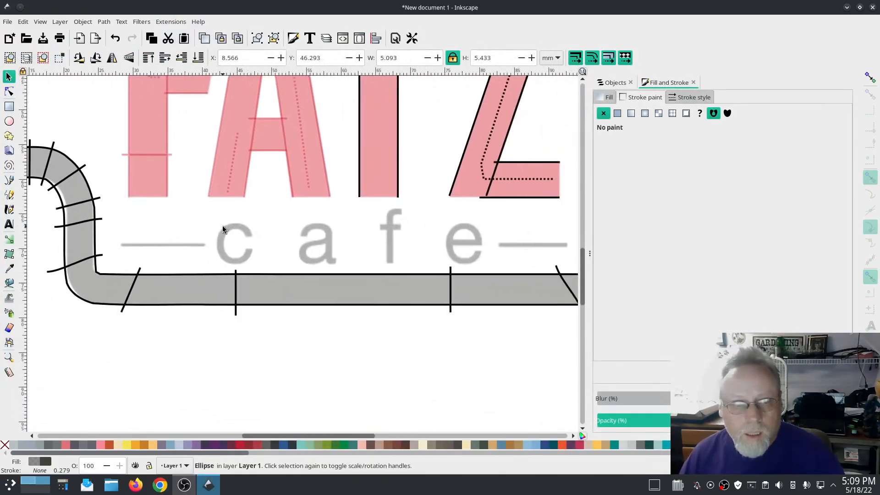
pyautogui.click(616, 82)
pyautogui.click(680, 113)
pyautogui.click(171, 22)
pyautogui.moveTo(199, 153)
pyautogui.click(358, 206)
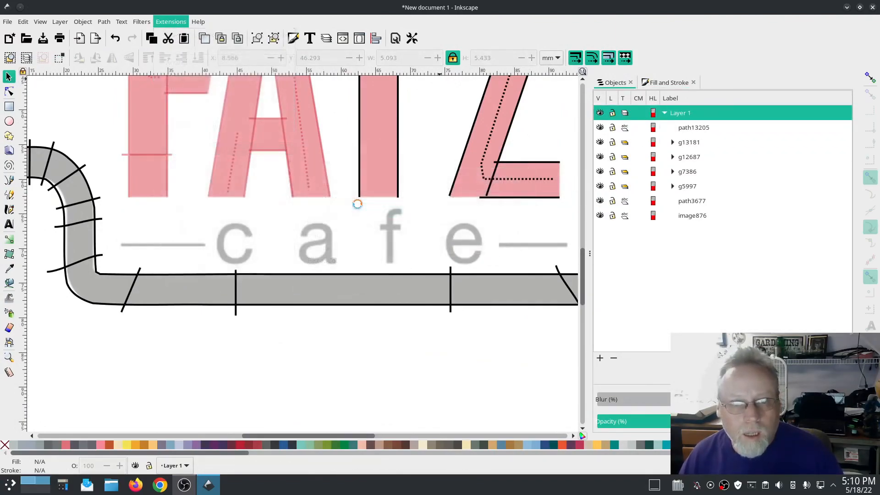
pyautogui.click(361, 269)
pyautogui.write('cafe')
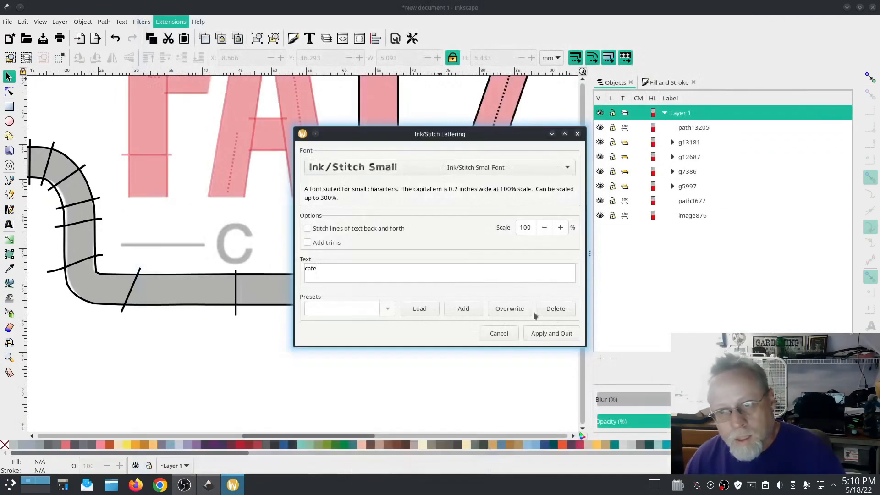
pyautogui.moveTo(486, 134)
pyautogui.mouseDown()
pyautogui.moveTo(200, 112)
pyautogui.moveTo(336, 279)
pyautogui.mouseUp()
pyautogui.click(255, 312)
# Delete the "cafe" lettering made in the small font.
pyautogui.scroll(-3, 371, 301)
pyautogui.click(230, 105)
pyautogui.press('Delete')
# Create the "cafe" lettering in the Ink/Stitch Medium font.
pyautogui.click(171, 21)
pyautogui.moveTo(200, 149)
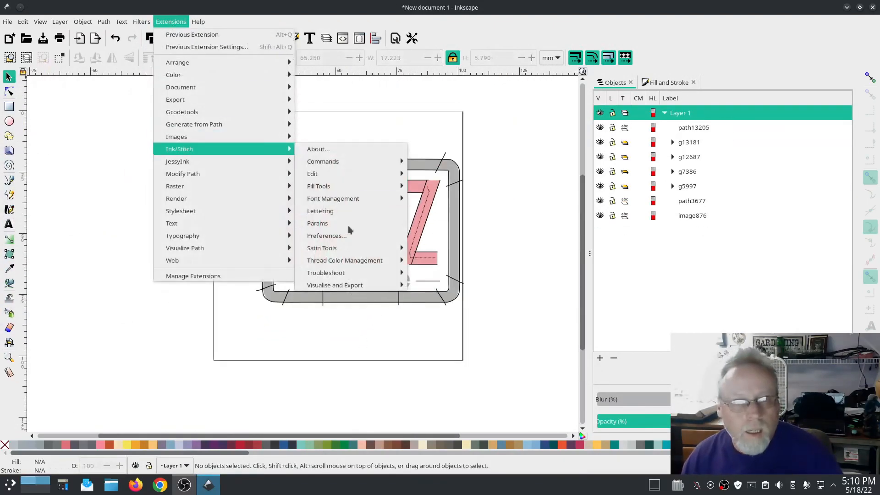
pyautogui.click(354, 211)
pyautogui.moveTo(425, 134); pyautogui.dragTo(159, 122)
pyautogui.click(112, 157)
pyautogui.click(113, 142)
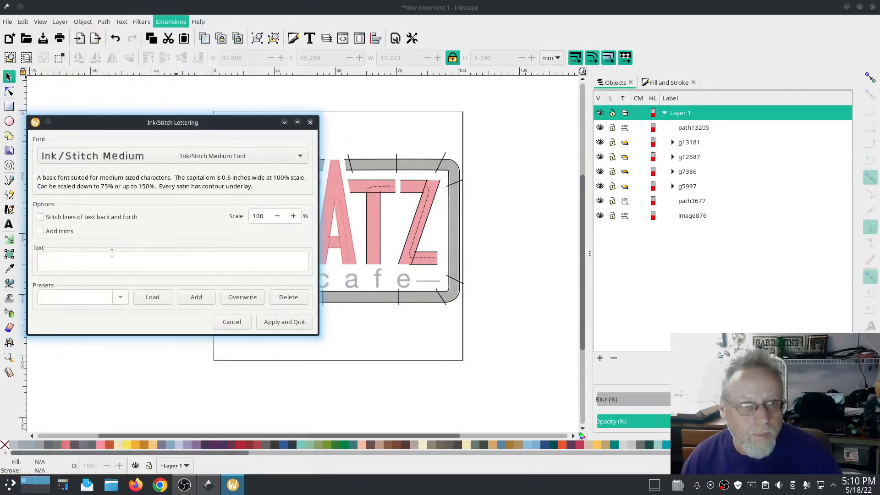
# Move the "cafe" lettering over the word under FATZ and scale it down to about the template's letter height.
pyautogui.moveTo(259, 111); pyautogui.dragTo(358, 302)
pyautogui.moveTo(441, 307); pyautogui.dragTo(406, 293)
pyautogui.moveTo(353, 276); pyautogui.dragTo(355, 279)
# Place the lettering's "e" over the template's e, keeping its parts together.
pyautogui.scroll(3, 362, 300)
pyautogui.keyDown('ctrl'); pyautogui.click(422, 240); pyautogui.keyUp('ctrl')
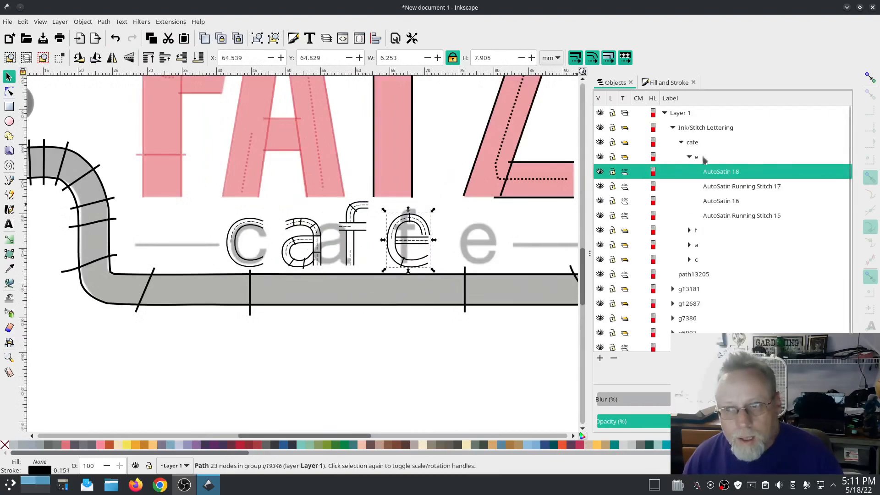
pyautogui.moveTo(422, 241); pyautogui.dragTo(489, 239)
pyautogui.click(695, 127)
pyautogui.keyDown('ctrl'); pyautogui.click(474, 240); pyautogui.keyUp('ctrl')
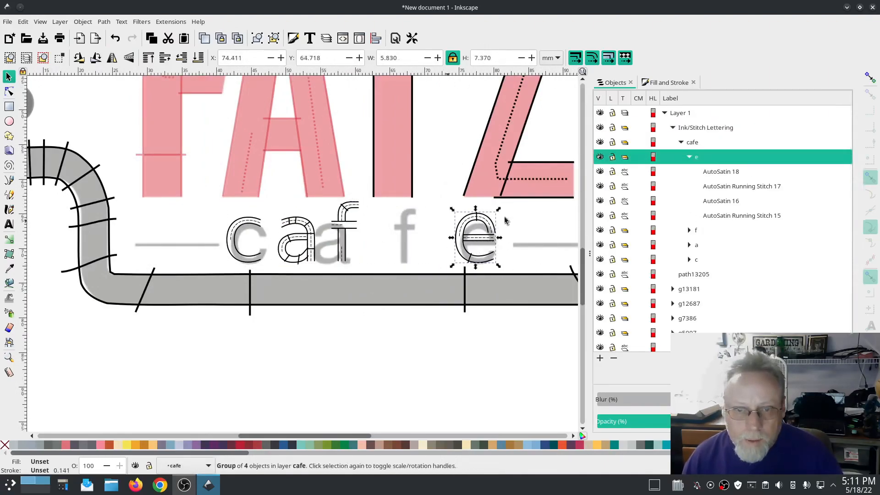
# Place the lettering's "f", "a" and "c" over the matching template letters.
pyautogui.keyDown('ctrl'); pyautogui.click(349, 236); pyautogui.keyUp('ctrl')
pyautogui.moveTo(348, 236); pyautogui.dragTo(414, 230)
pyautogui.keyDown('ctrl'); pyautogui.click(314, 251); pyautogui.keyUp('ctrl')
pyautogui.moveTo(314, 250); pyautogui.dragTo(348, 250)
pyautogui.keyDown('ctrl'); pyautogui.click(258, 259); pyautogui.keyUp('ctrl')
pyautogui.moveTo(259, 259); pyautogui.dragTo(263, 259)
pyautogui.scroll(-2, 424, 380)
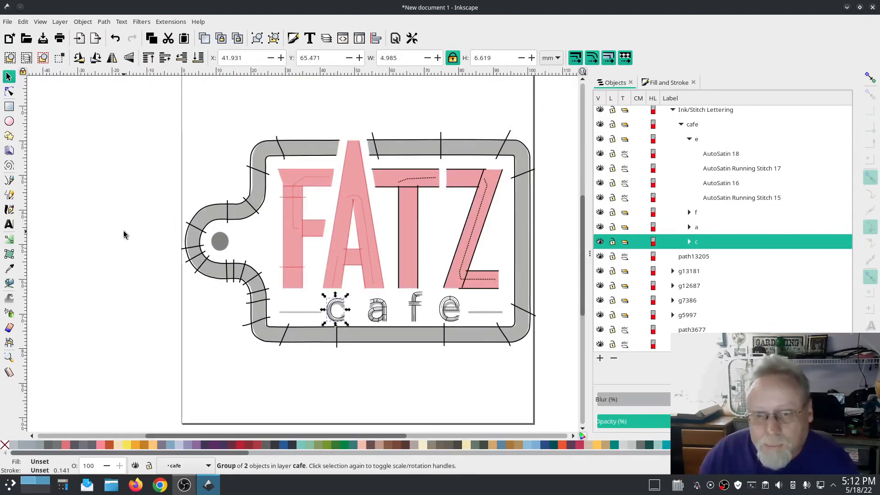
# Measure the satin width at the top of the letter "c".
pyautogui.scroll(4, 339, 317)
pyautogui.click(8, 373)
pyautogui.moveTo(330, 259); pyautogui.dragTo(330, 244)
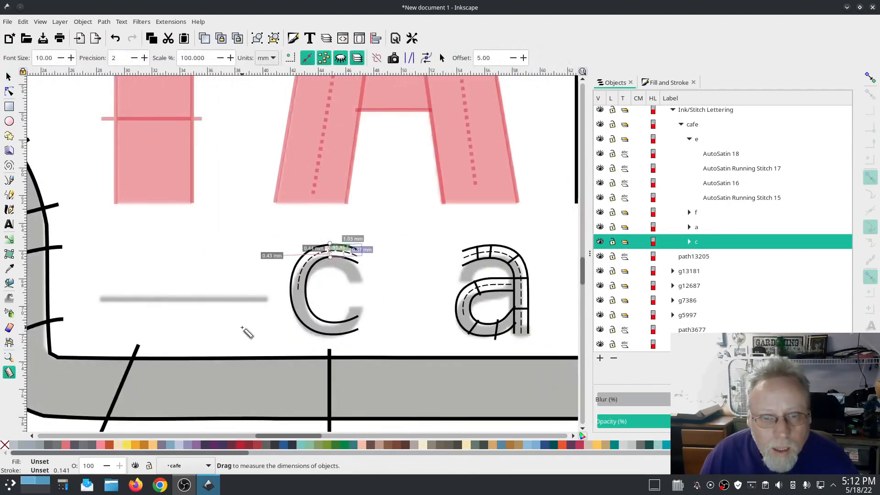
pyautogui.press('s')
pyautogui.scroll(-2, 236, 256)
# Draw a straight line about 12 mm long over the dash before the "c" and set its stroke width to 1.5 mm.
pyautogui.scroll(-2, 169, 305)
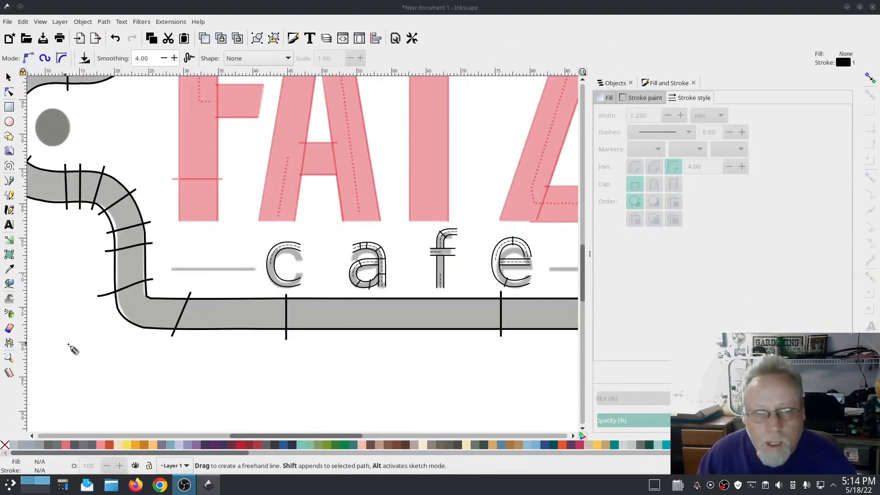
pyautogui.moveTo(171, 270); pyautogui.dragTo(256, 269)
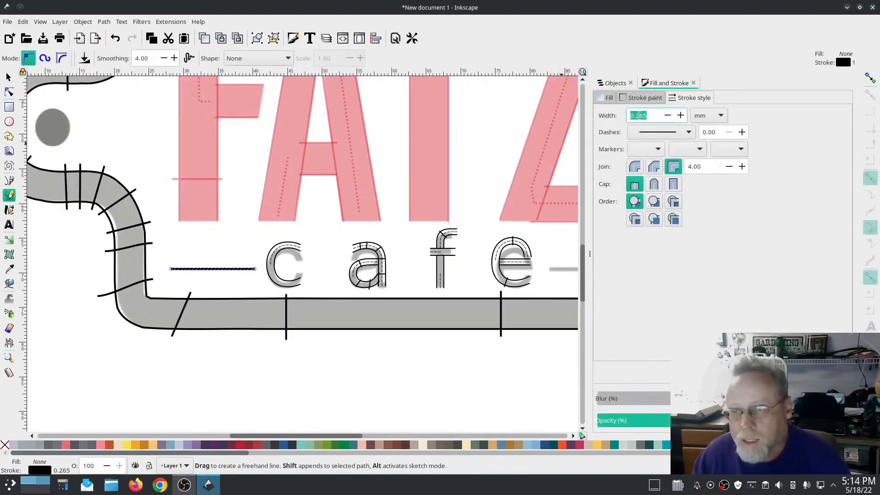
pyautogui.write('1.5')
pyautogui.press('Return')
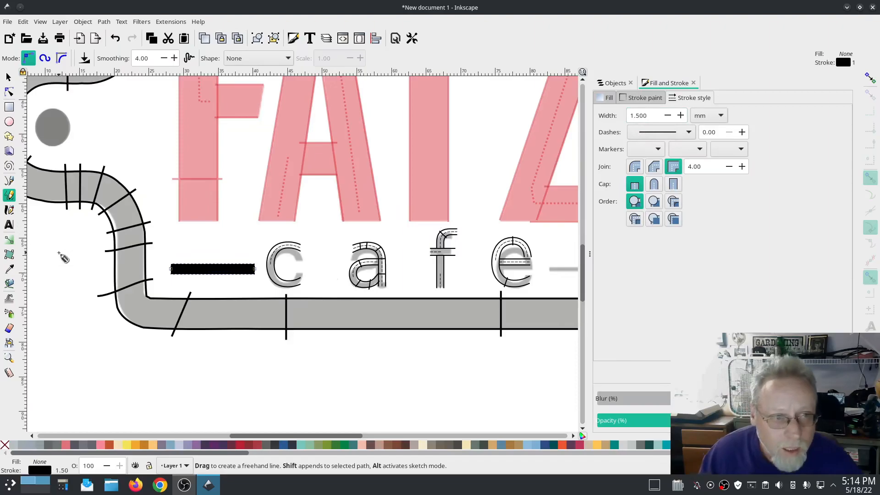
pyautogui.click(170, 22)
pyautogui.moveTo(181, 149)
pyautogui.click(316, 236)
pyautogui.click(93, 97)
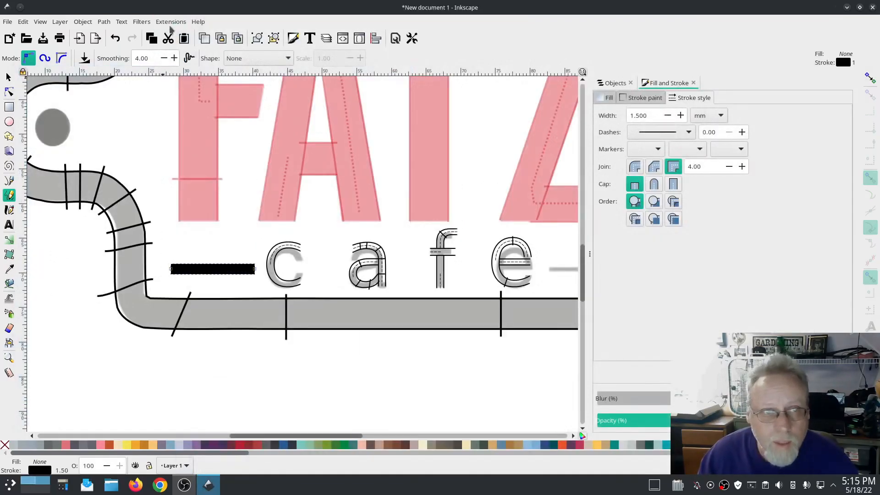
# Convert the dash line before the "c" to a satin column.
pyautogui.click(170, 25)
pyautogui.moveTo(324, 247)
pyautogui.click(458, 262)
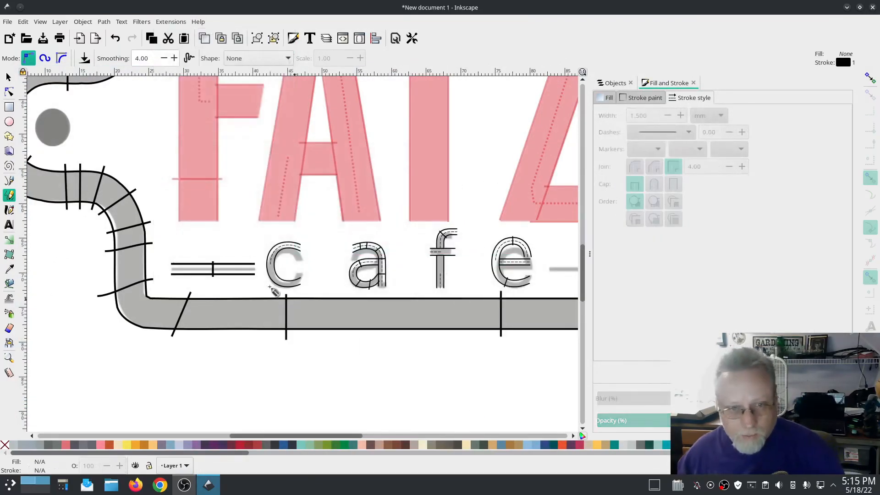
# Review the satin column and underlay parameters of the dash before the "c".
pyautogui.click(9, 77)
pyautogui.click(214, 263)
pyautogui.click(170, 22)
pyautogui.moveTo(178, 149)
pyautogui.click(317, 236)
pyautogui.moveTo(342, 63); pyautogui.dragTo(95, 69)
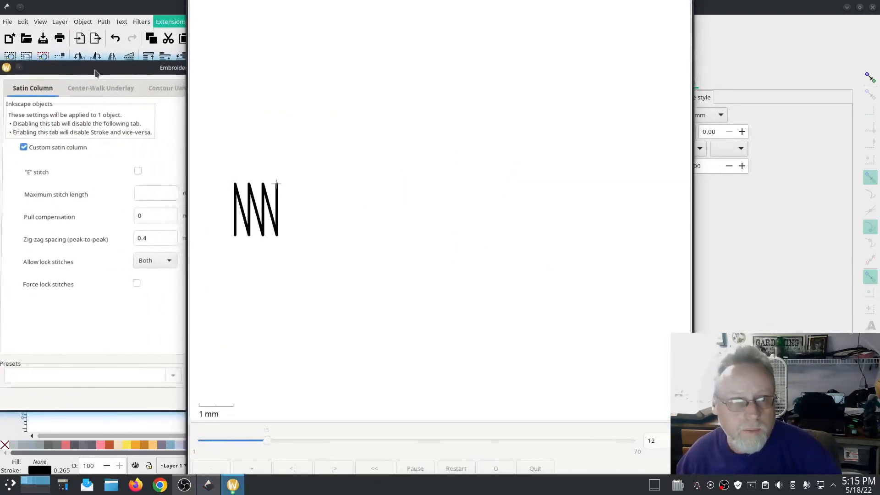
pyautogui.click(166, 237)
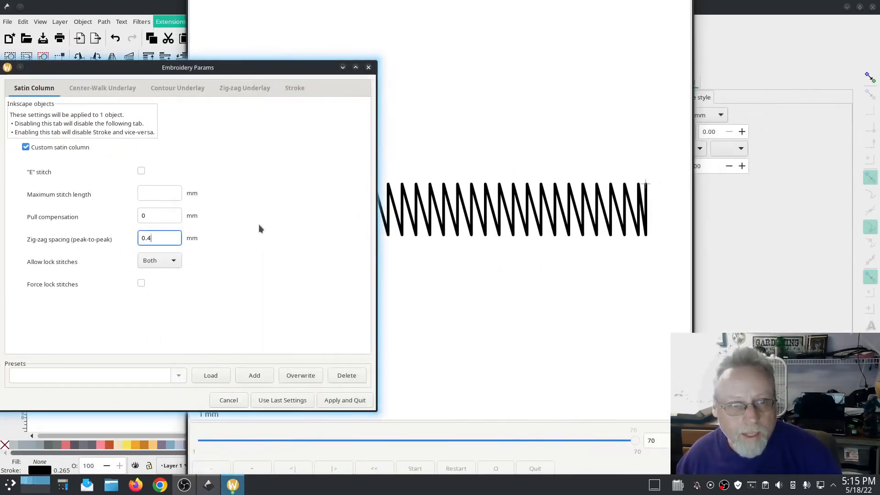
pyautogui.hotkey('ctrl', 'pagedown')
pyautogui.hotkey('ctrl', 'pagedown')
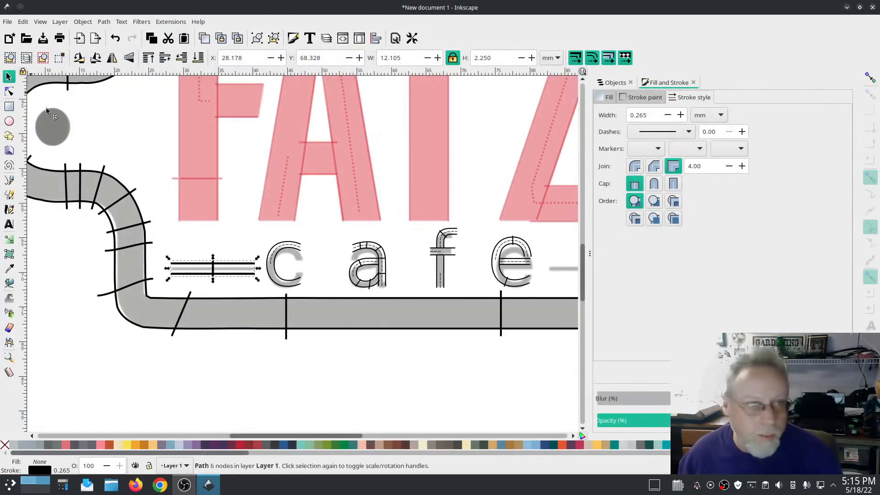
# Place a copy of the satin dash over the dash after the "e" and shorten it to about 10.6 mm.
pyautogui.moveTo(211, 268); pyautogui.dragTo(559, 279)
pyautogui.moveTo(548, 298); pyautogui.dragTo(426, 288)
pyautogui.moveTo(468, 257); pyautogui.dragTo(458, 257)
pyautogui.moveTo(181, 305)
pyautogui.mouseDown()
pyautogui.moveTo(212, 352)
pyautogui.moveTo(247, 302)
pyautogui.mouseUp()
# Open the embroidery parameters of the "cafe" lettering group alongside its stitch preview.
pyautogui.click(615, 82)
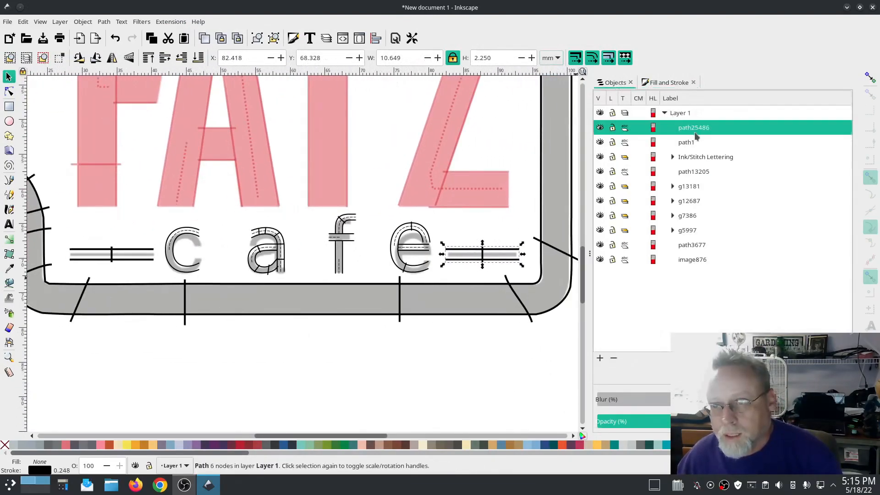
pyautogui.click(706, 158)
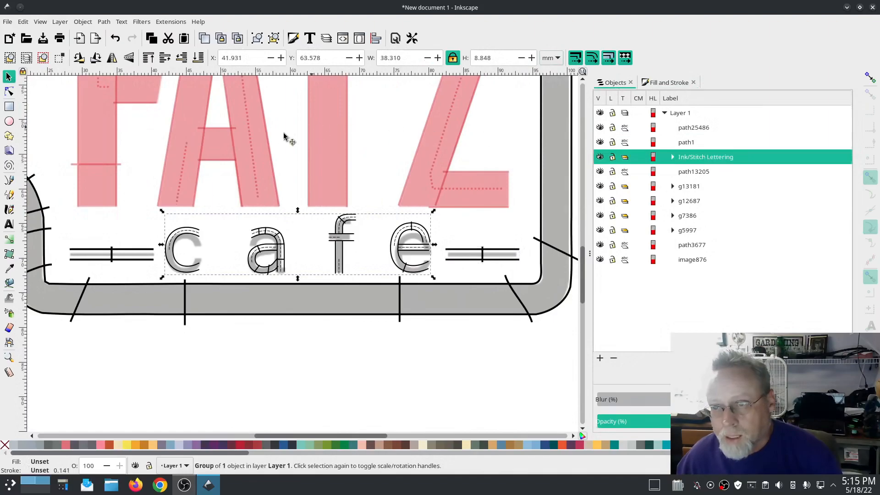
pyautogui.click(167, 22)
pyautogui.moveTo(192, 149)
pyautogui.click(312, 223)
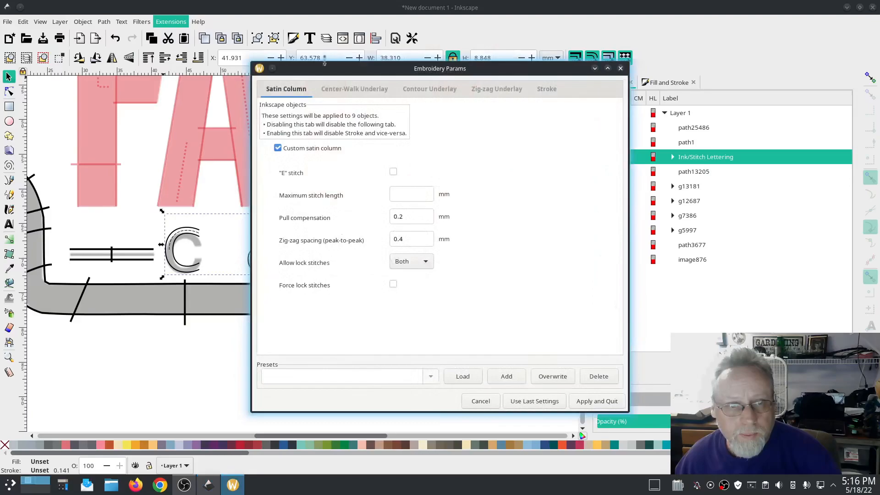
pyautogui.moveTo(339, 72); pyautogui.dragTo(94, 73)
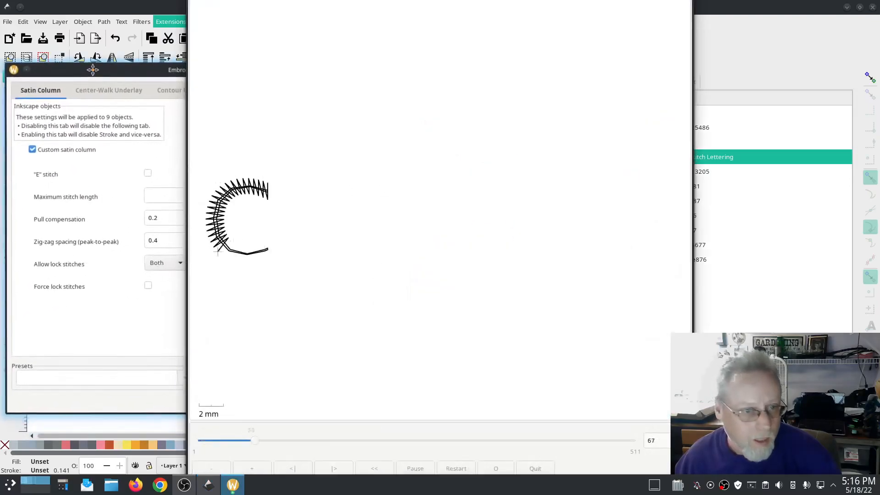
pyautogui.click(163, 240)
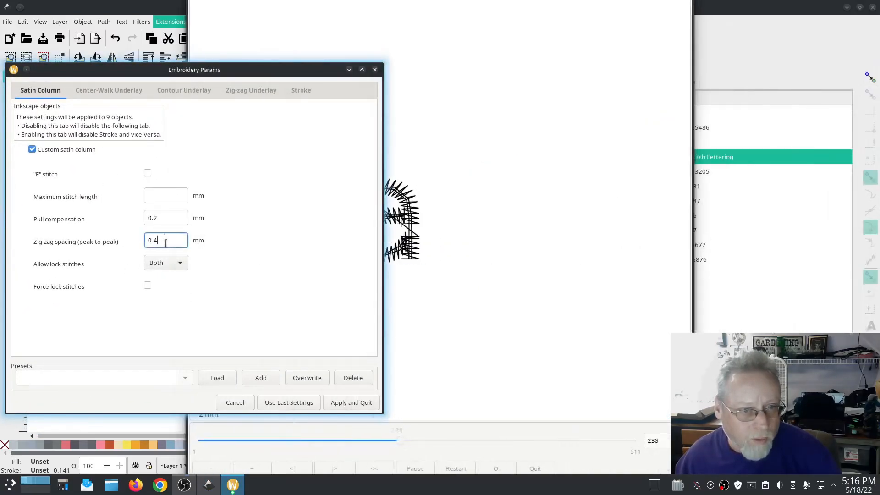
# Replace the "cafe" lettering's contour underlay with a center-walk underlay and apply the parameters.
pyautogui.click(126, 93)
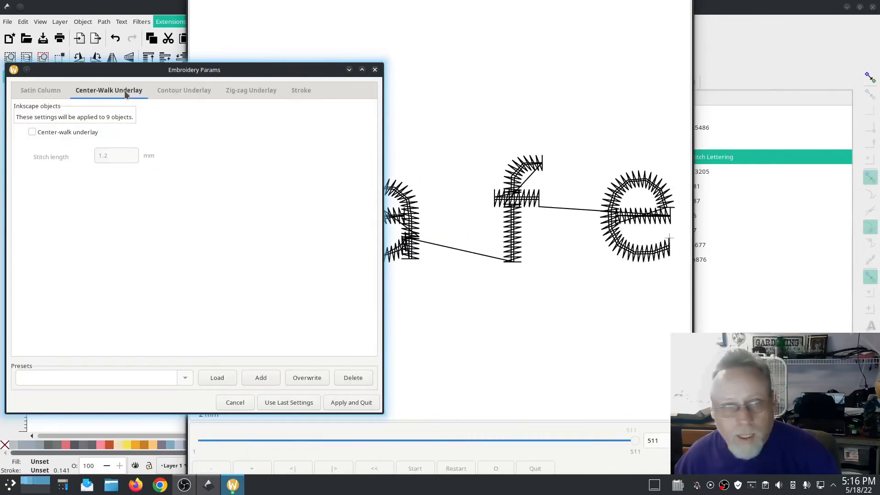
pyautogui.click(172, 91)
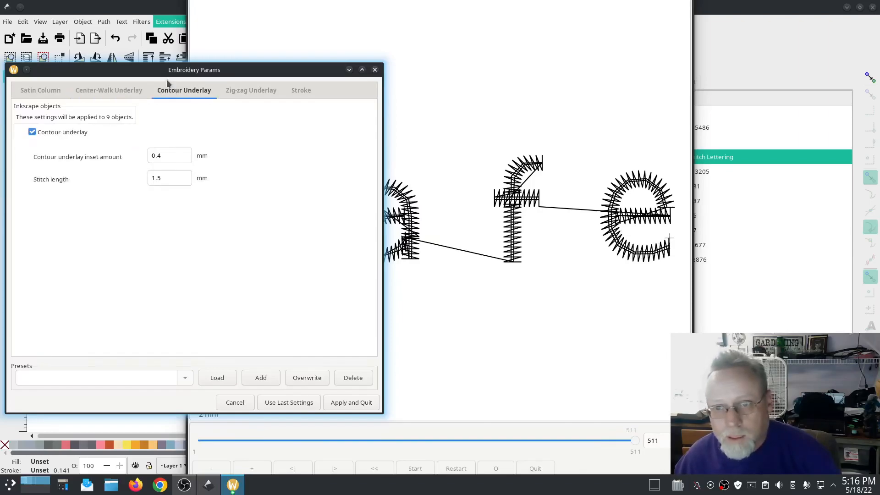
pyautogui.click(32, 132)
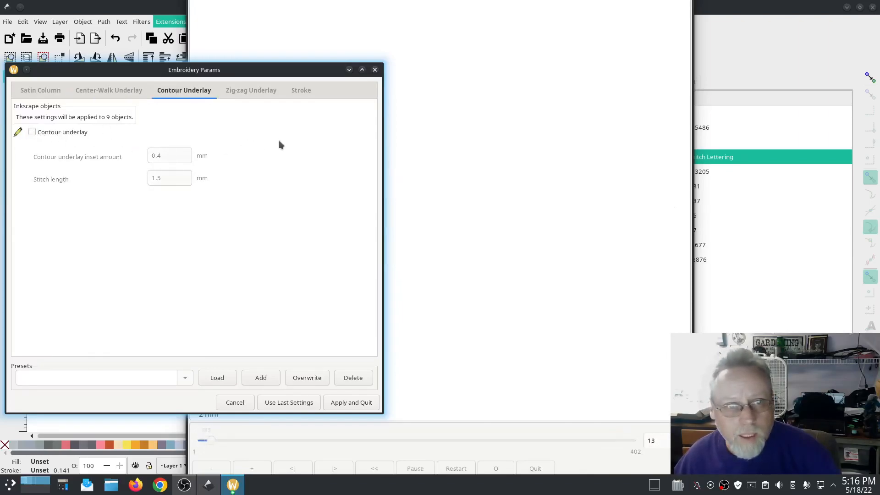
pyautogui.click(102, 92)
pyautogui.click(32, 132)
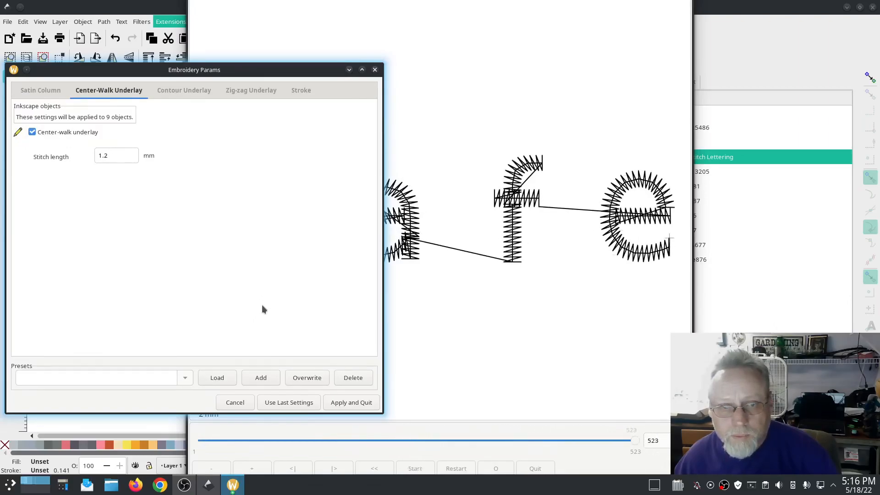
pyautogui.click(339, 402)
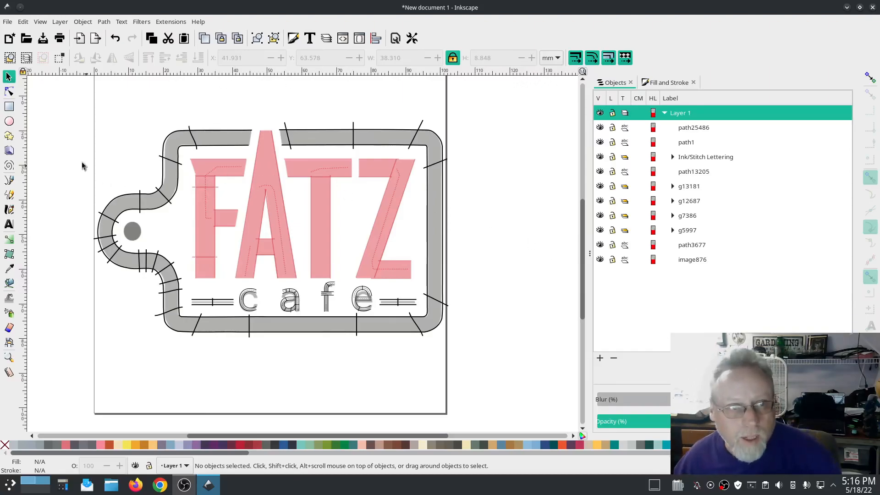
# Save the document as fatz.svg in the fatz folder inside low tech linux.
pyautogui.click(7, 21)
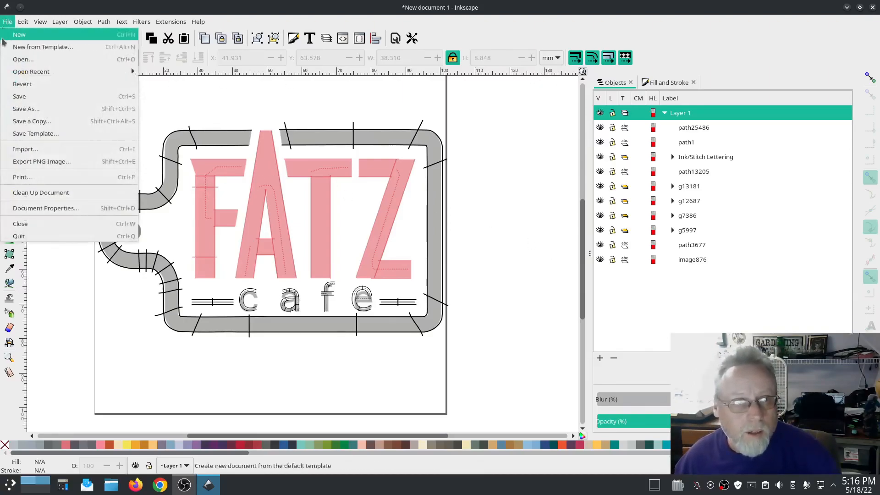
pyautogui.click(28, 107)
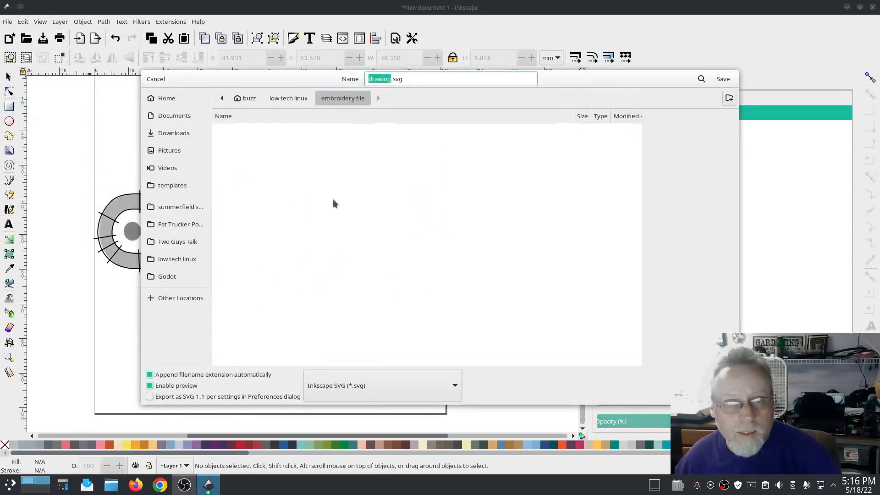
pyautogui.click(284, 100)
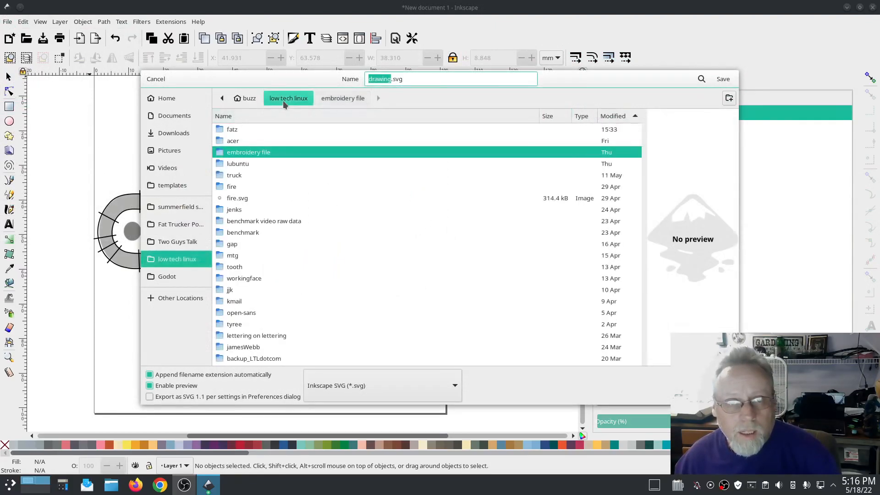
pyautogui.doubleClick(235, 129)
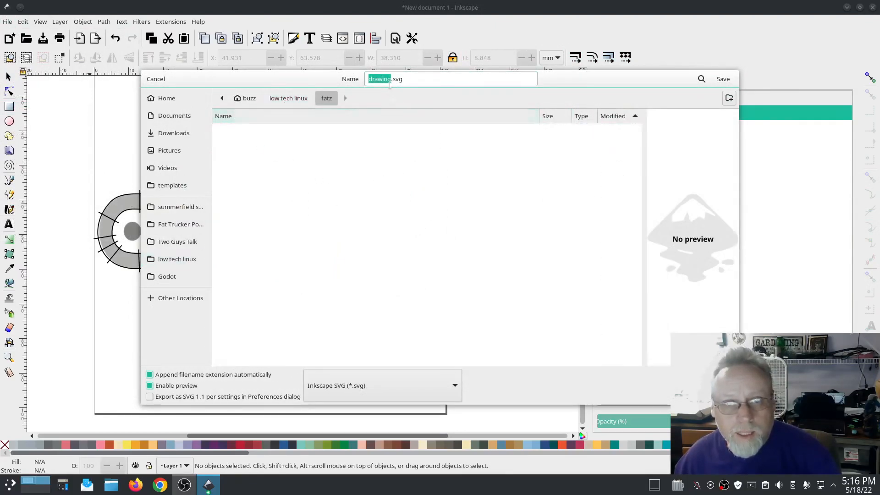
pyautogui.write('fatz')
pyautogui.press('Return')
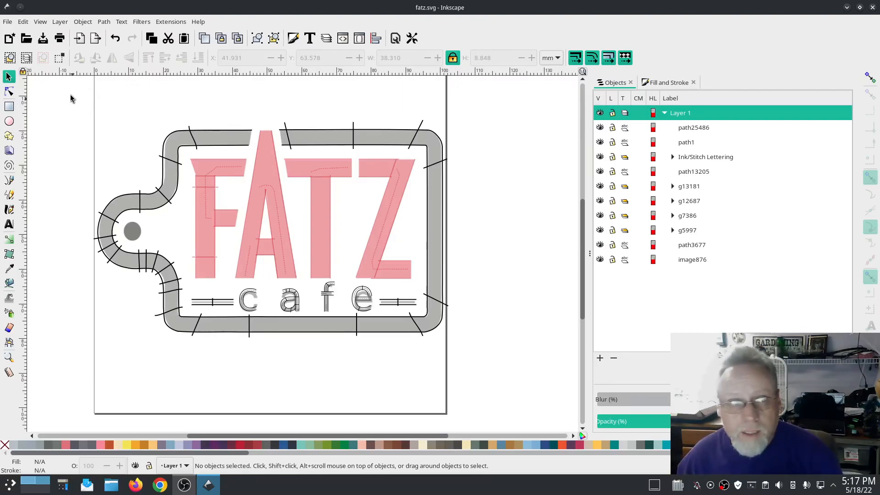
# Save the design as fatz.dst in Tajima Embroidery Format in the same fatz folder.
pyautogui.click(6, 23)
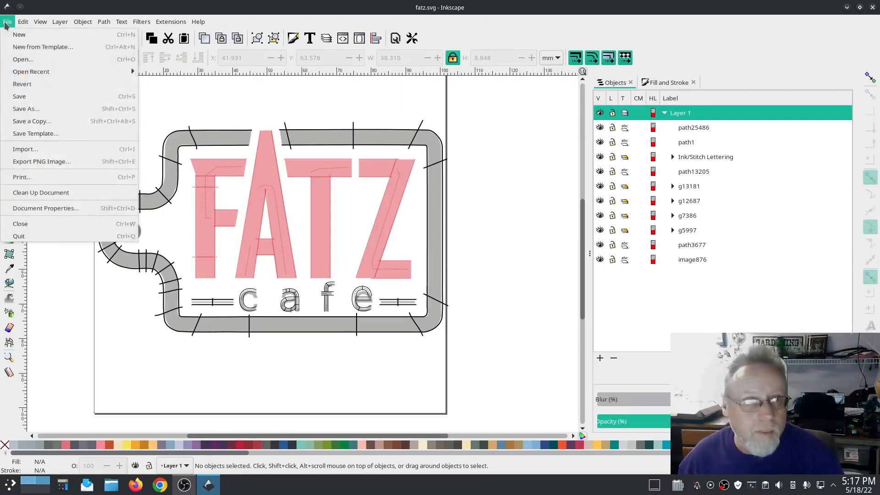
pyautogui.click(35, 109)
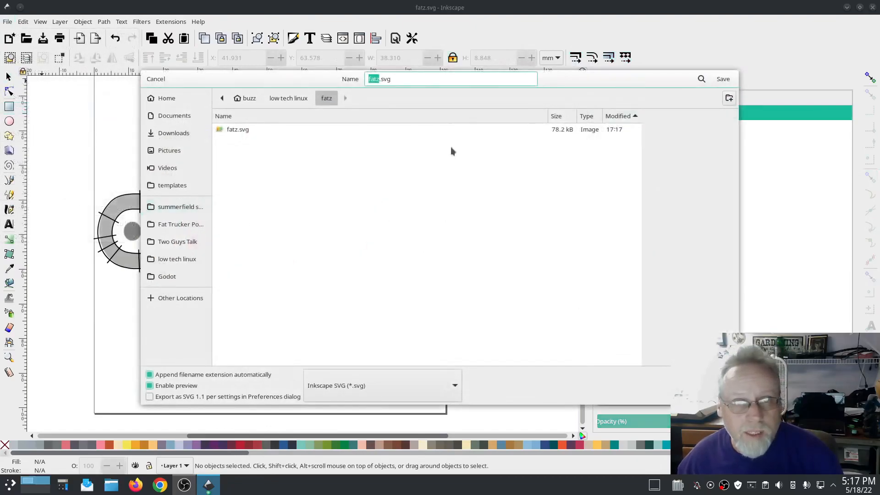
pyautogui.press('BackSpace')
pyautogui.press('BackSpace')
pyautogui.press('BackSpace')
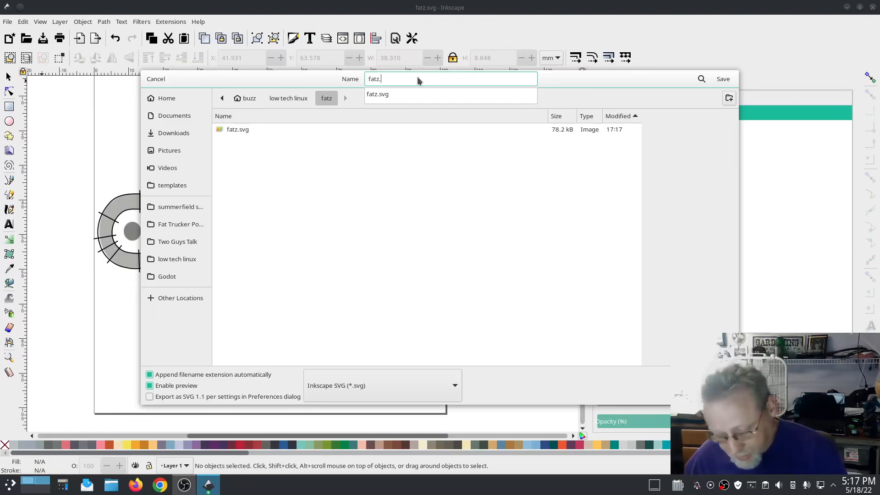
pyautogui.write('dst')
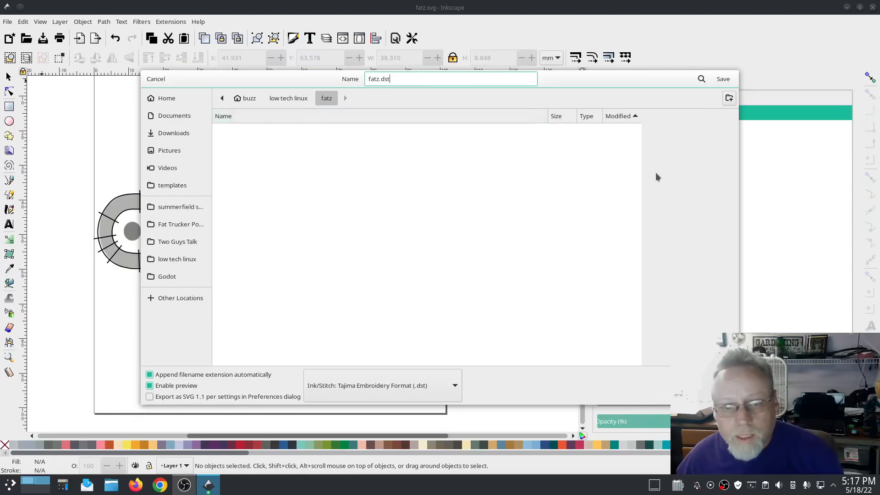
pyautogui.click(724, 79)
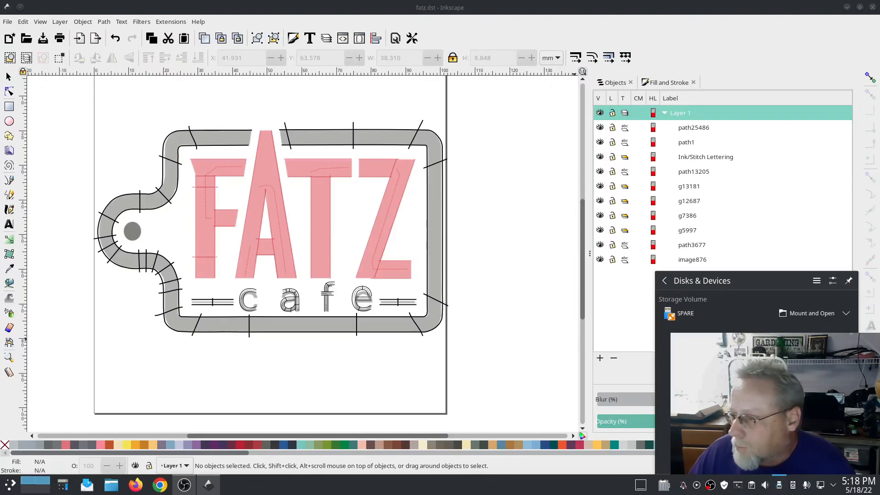
# Mount the SPARE drive in the Dolphin file manager and copy fatz.dst from the low tech linux/fatz folder onto it.
pyautogui.click(741, 321)
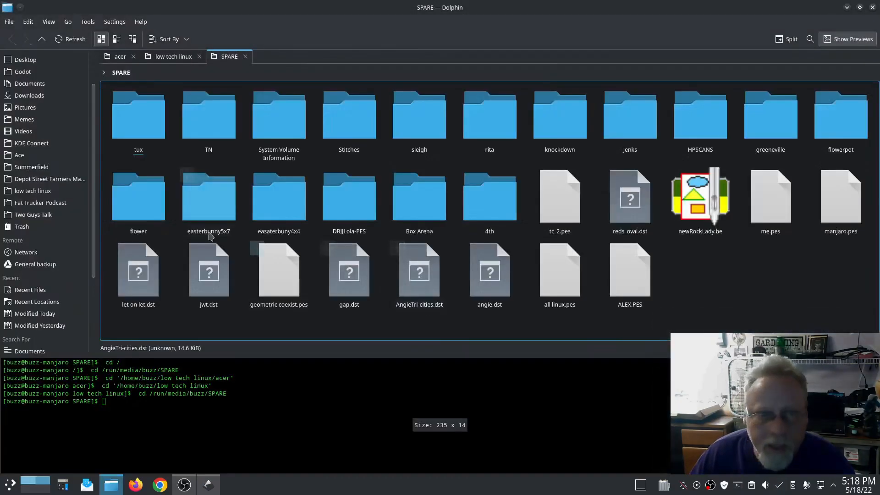
pyautogui.scroll(5, 67, 239)
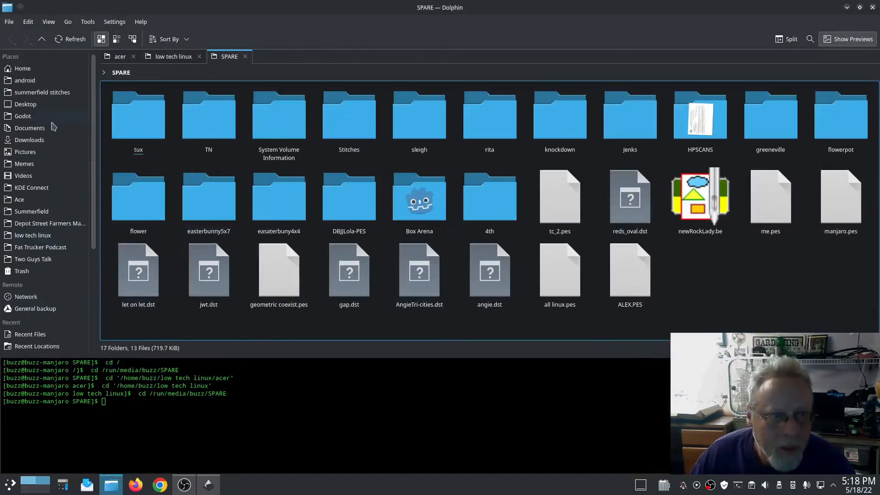
pyautogui.click(31, 237)
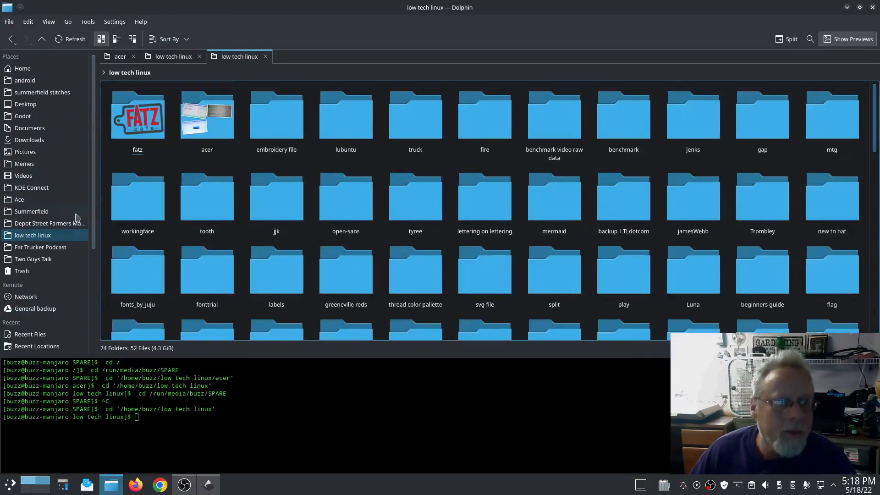
pyautogui.click(133, 119)
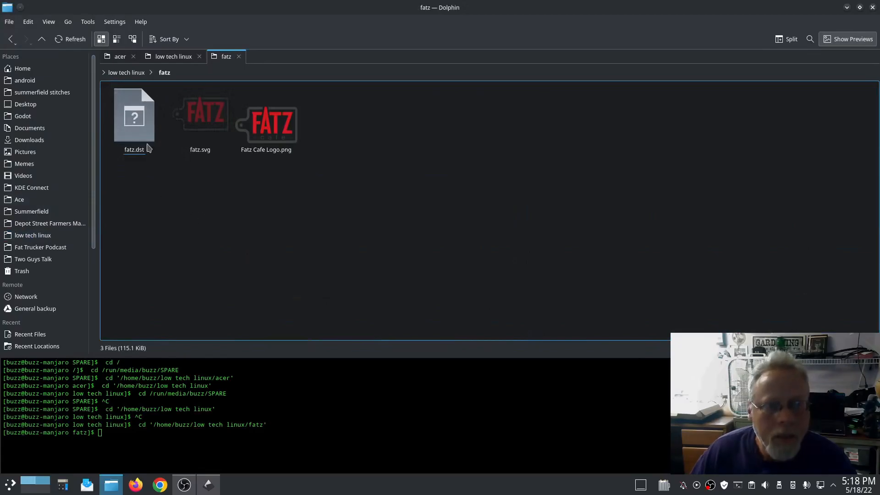
pyautogui.rightClick(139, 138)
pyautogui.click(158, 178)
pyautogui.scroll(-5, 41, 257)
pyautogui.click(25, 348)
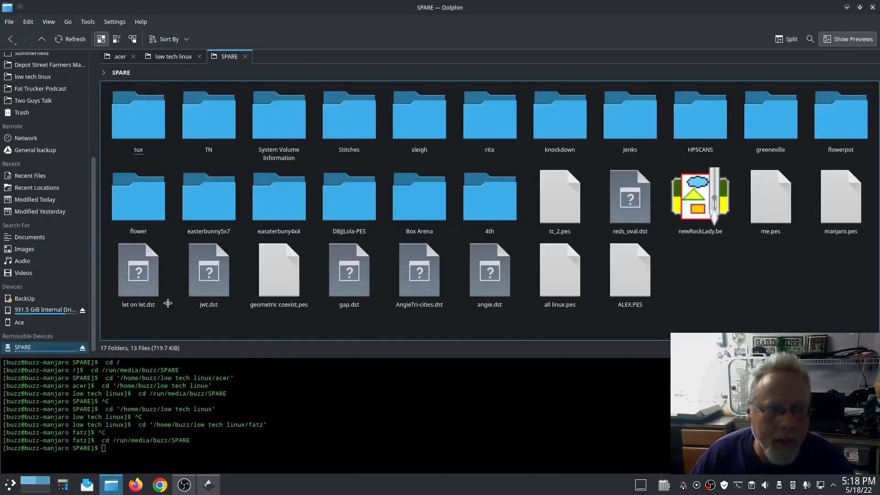
pyautogui.rightClick(716, 278)
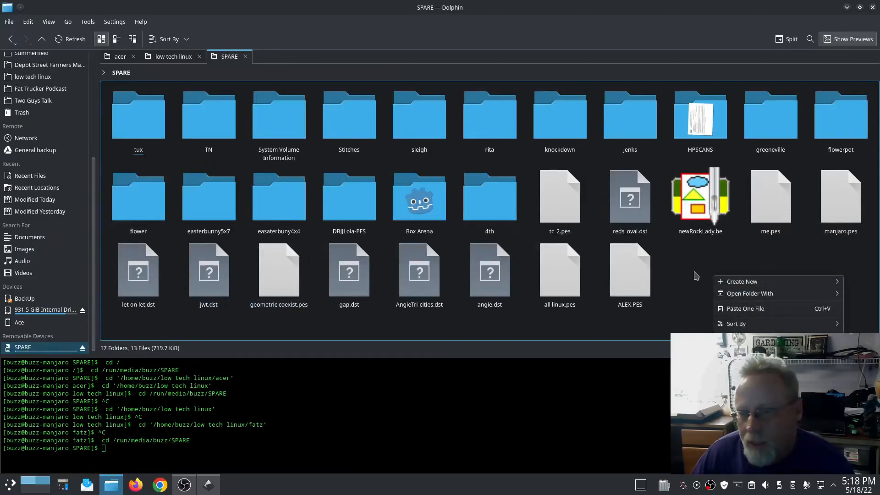
pyautogui.click(737, 309)
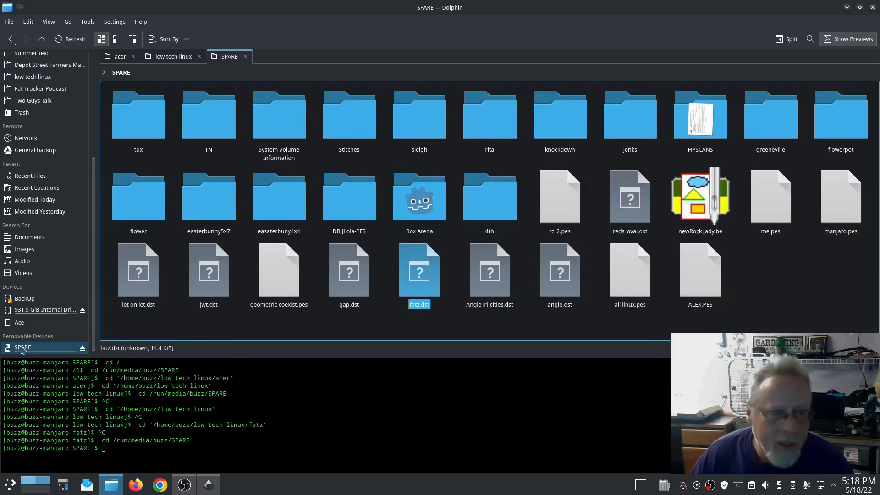
# Safely remove the SPARE drive and close the file manager to return to Inkscape.
pyautogui.rightClick(21, 349)
pyautogui.click(40, 353)
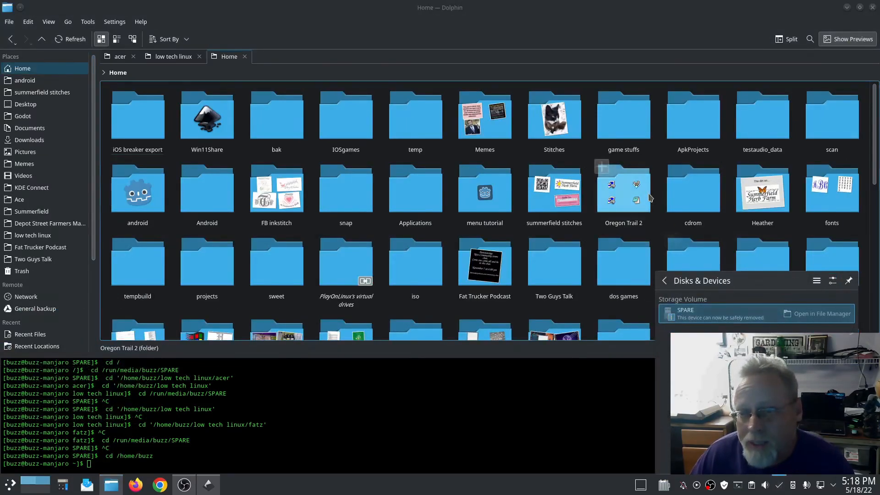
pyautogui.click(703, 9)
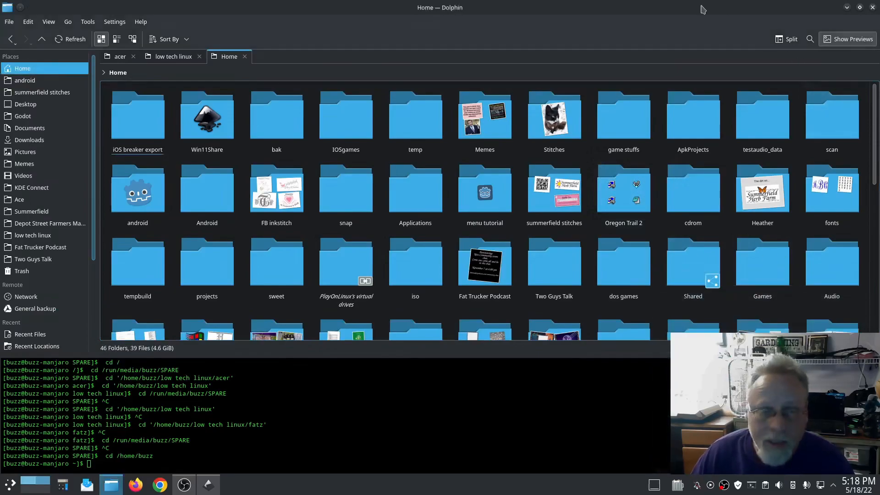
pyautogui.click(873, 9)
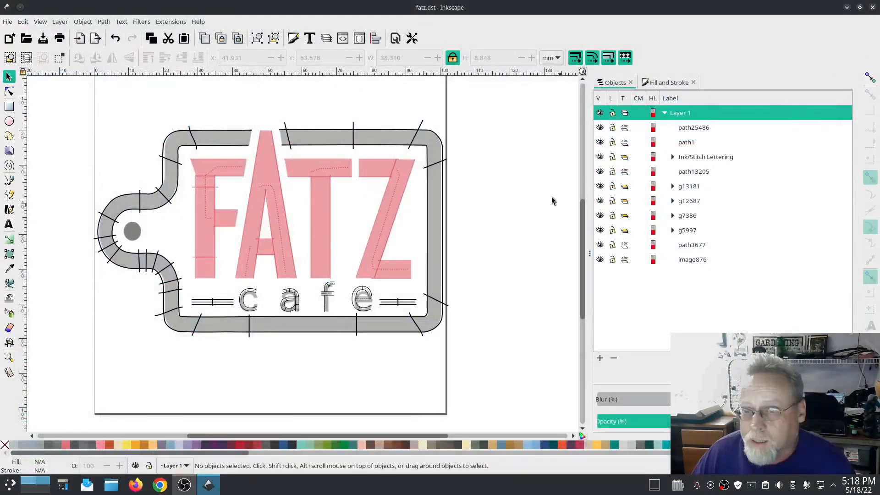
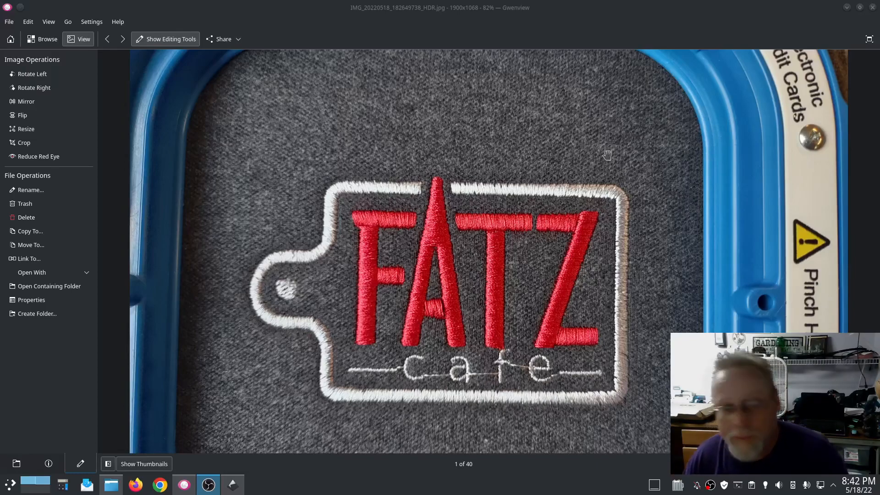
# Close the stitch-out photo, select the satin path spanning the Z within its group, and show it in the object list.
pyautogui.click(873, 8)
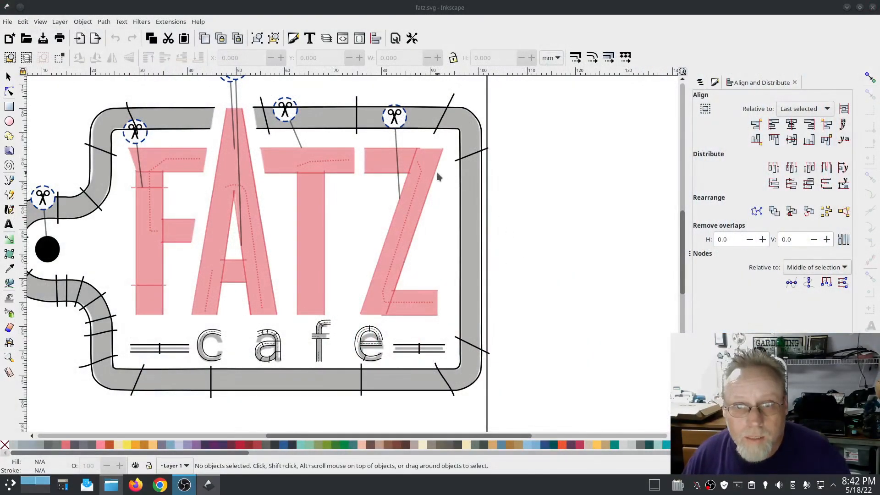
pyautogui.click(435, 174)
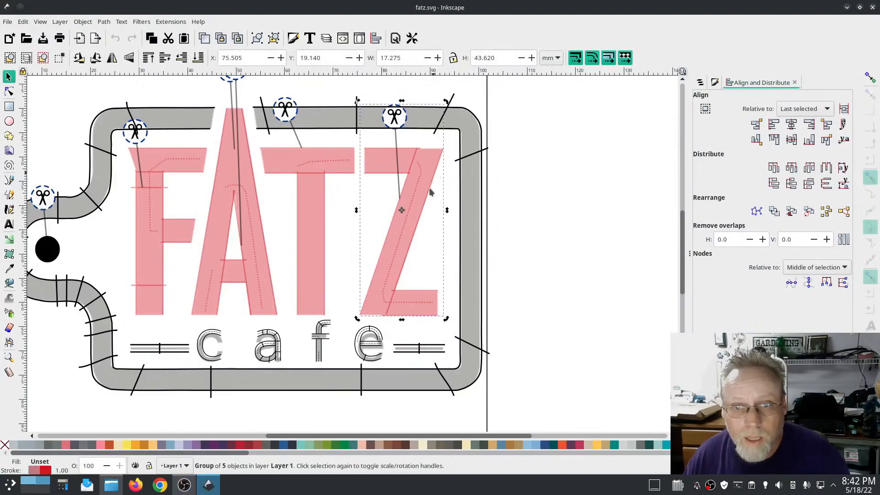
pyautogui.press('ctrl')
pyautogui.keyDown('ctrl'); pyautogui.click(414, 243); pyautogui.keyUp('ctrl')
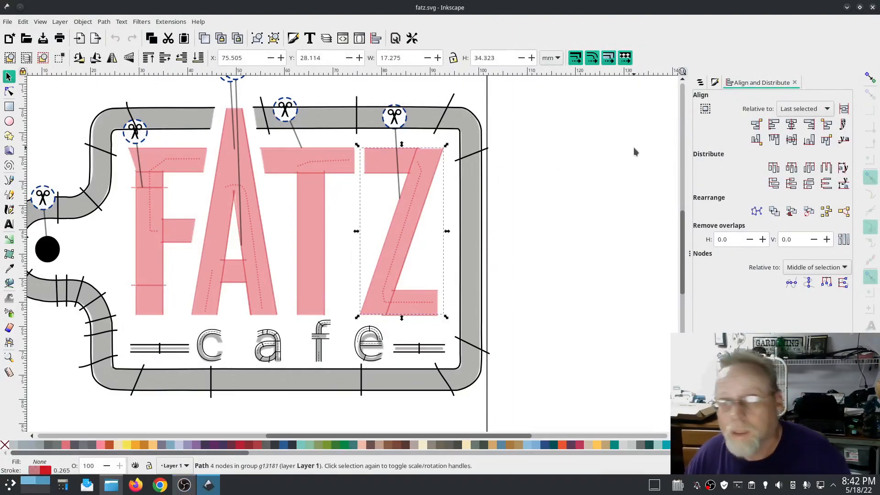
pyautogui.click(700, 83)
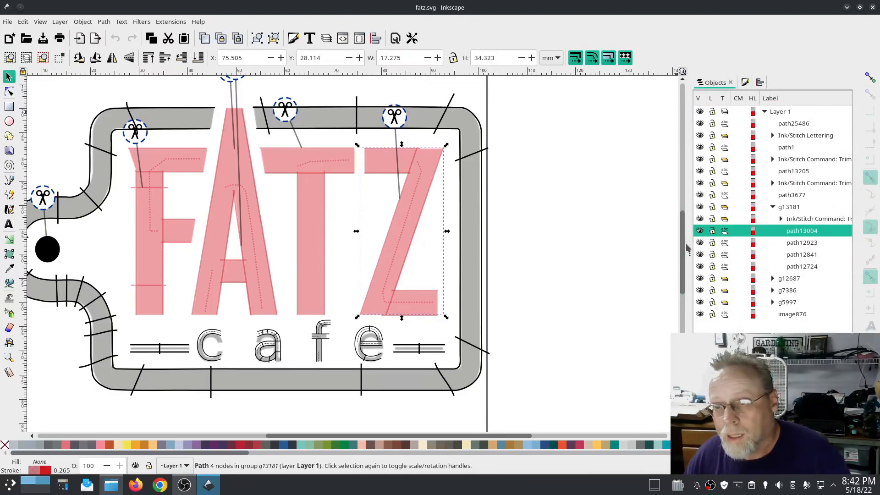
# Select the Z's diagonal satin path and shift its two top-end nodes about 0.8 mm downward along the slant, shortening the column.
pyautogui.moveTo(689, 250); pyautogui.dragTo(582, 256)
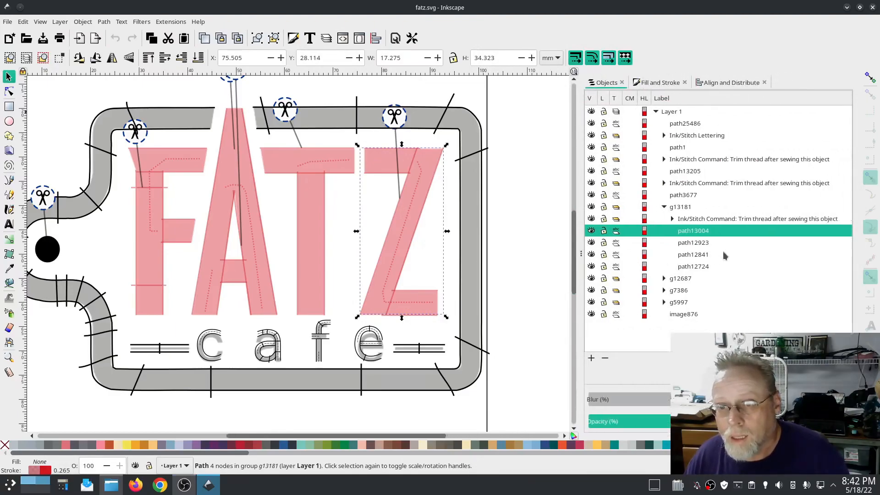
pyautogui.click(699, 247)
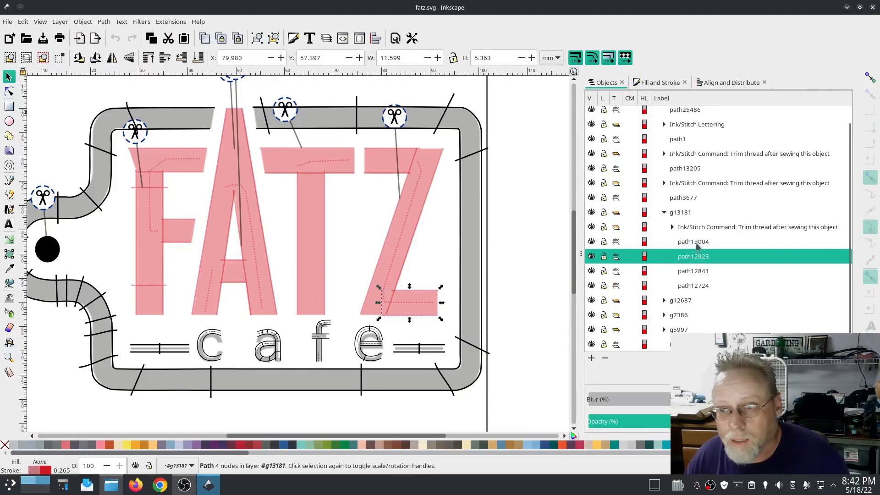
pyautogui.click(697, 243)
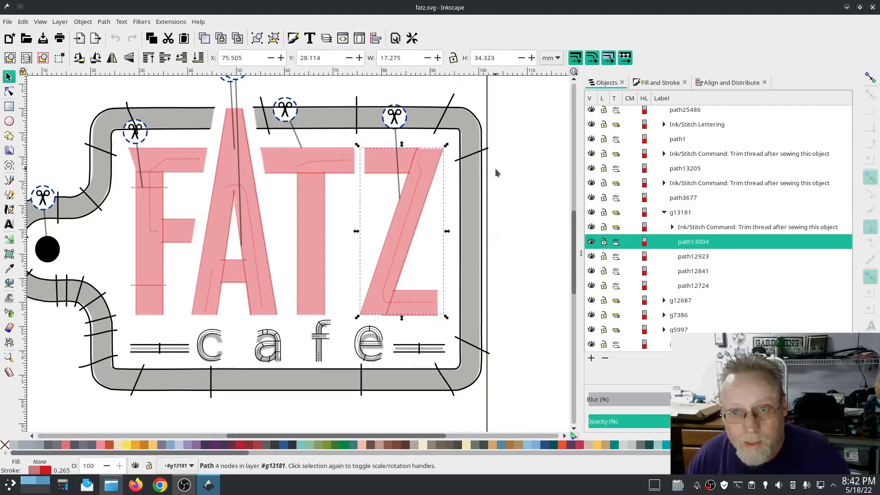
pyautogui.click(11, 92)
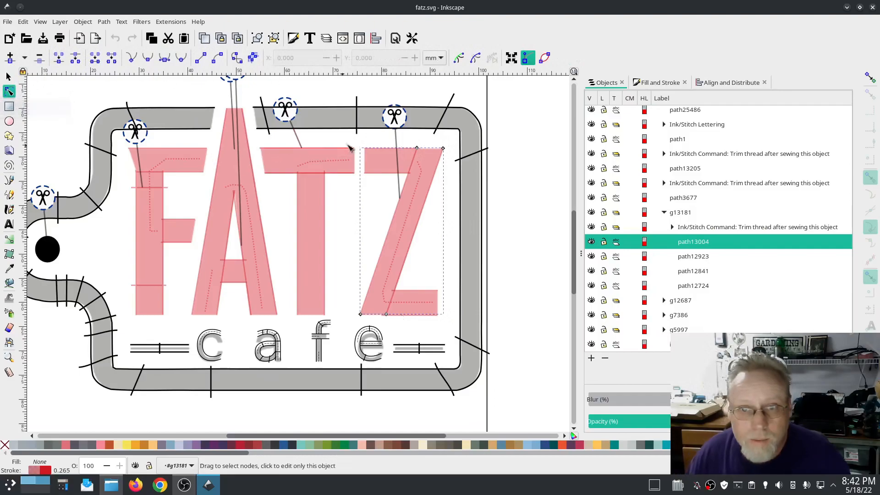
pyautogui.moveTo(408, 138); pyautogui.dragTo(447, 158)
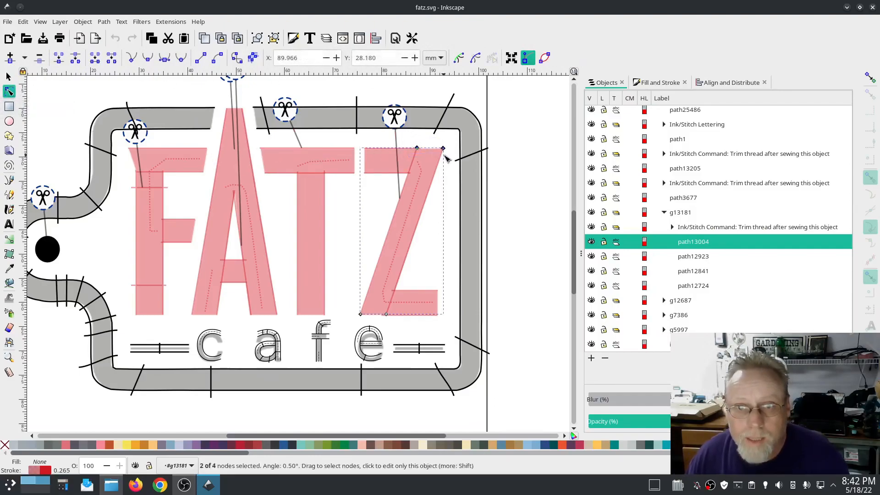
pyautogui.keyDown('ctrl'); pyautogui.scroll(3, 447, 158); pyautogui.keyUp('ctrl')
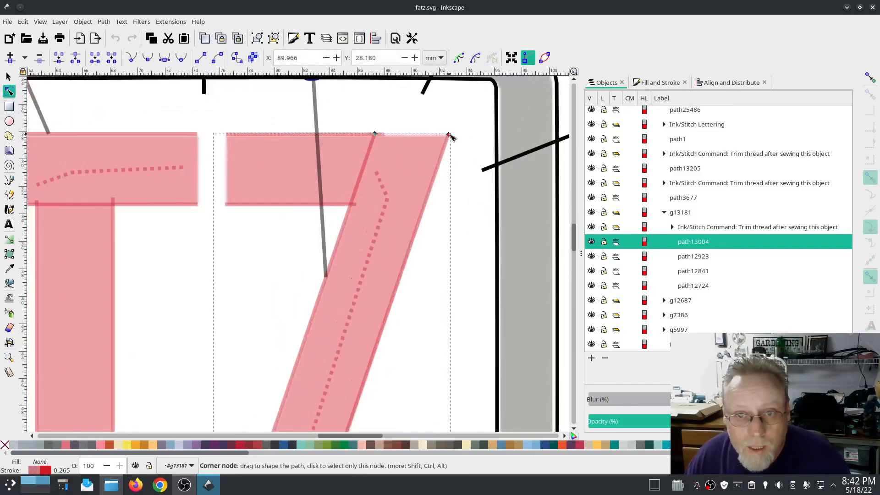
pyautogui.moveTo(449, 136); pyautogui.dragTo(445, 147)
# Shift the two bottom-end nodes of the Z's diagonal satin about 0.4 mm upward along the slant and deselect them.
pyautogui.scroll(-10, 455, 257)
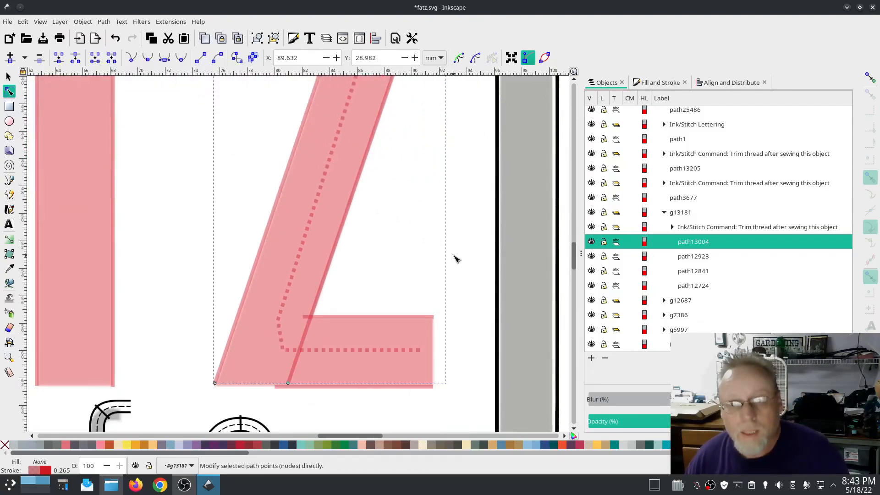
pyautogui.moveTo(188, 340); pyautogui.dragTo(303, 415)
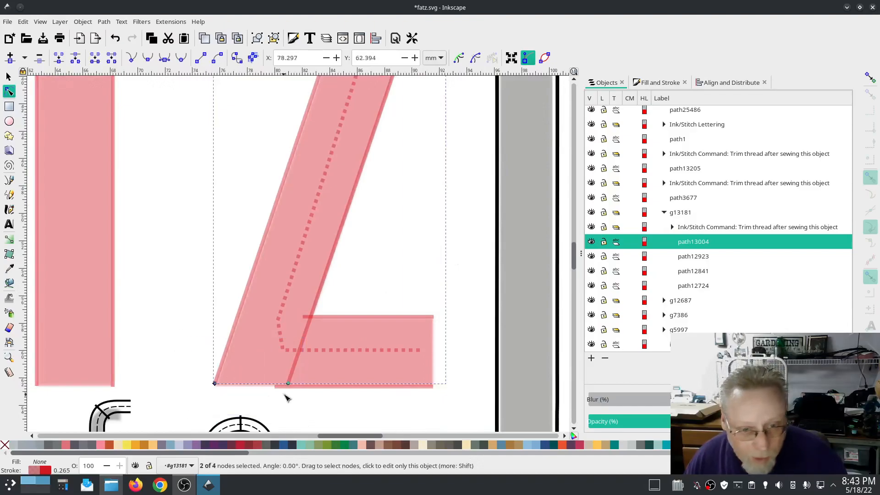
pyautogui.moveTo(290, 384); pyautogui.dragTo(291, 379)
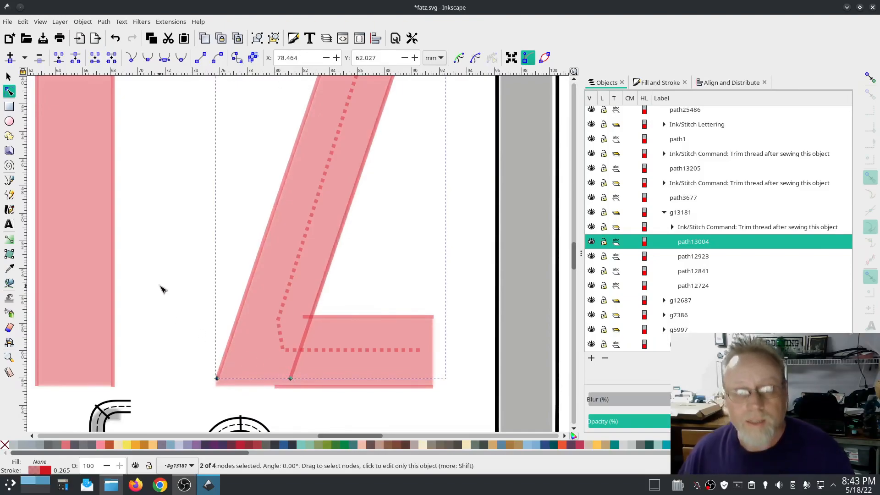
pyautogui.press('Escape')
# Shorten the T's stem by moving its two bottom nodes up about 0.5 mm, and nudge its lower-right node slightly higher.
pyautogui.scroll(-3, 151, 283)
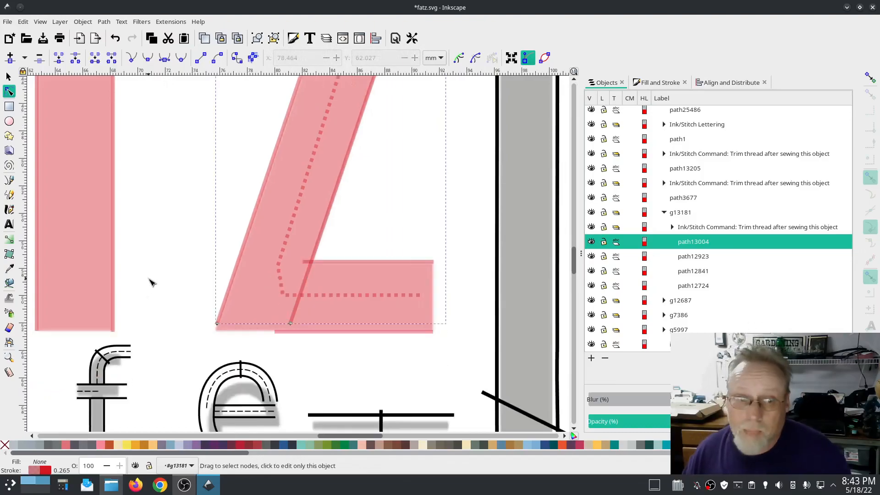
pyautogui.click(112, 321)
pyautogui.moveTo(126, 339); pyautogui.dragTo(25, 323)
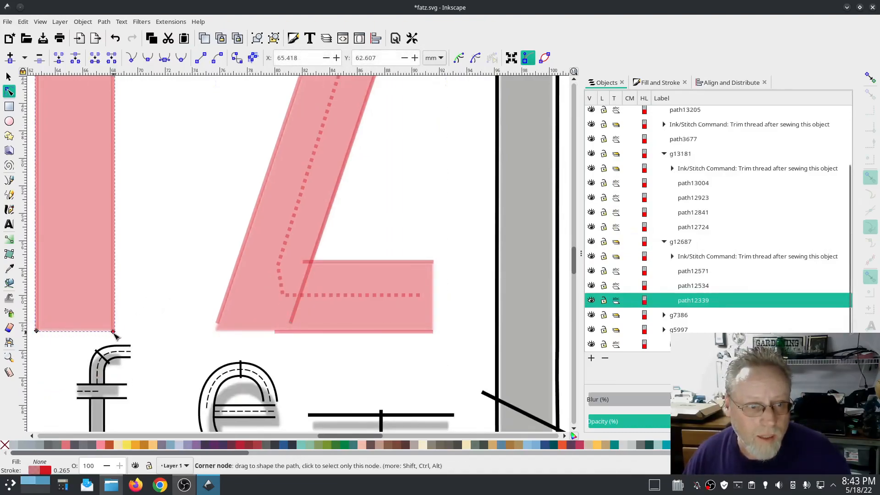
pyautogui.moveTo(114, 336); pyautogui.dragTo(112, 326)
pyautogui.click(121, 326)
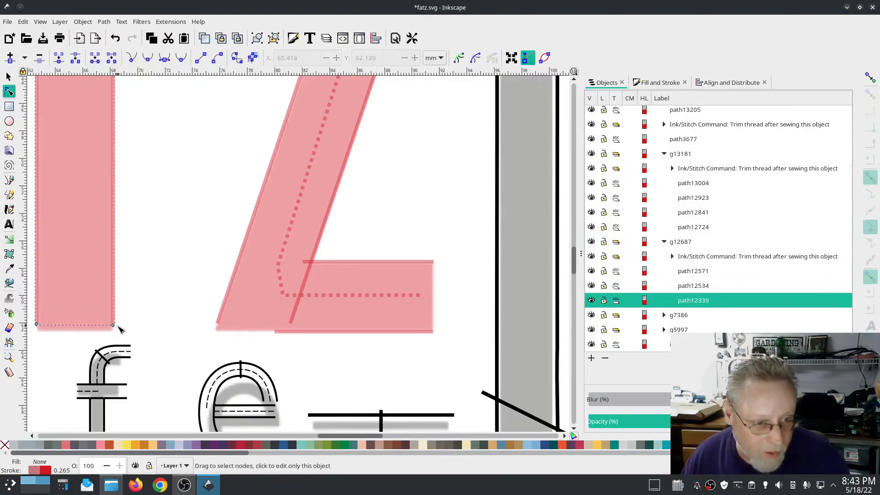
pyautogui.click(114, 326)
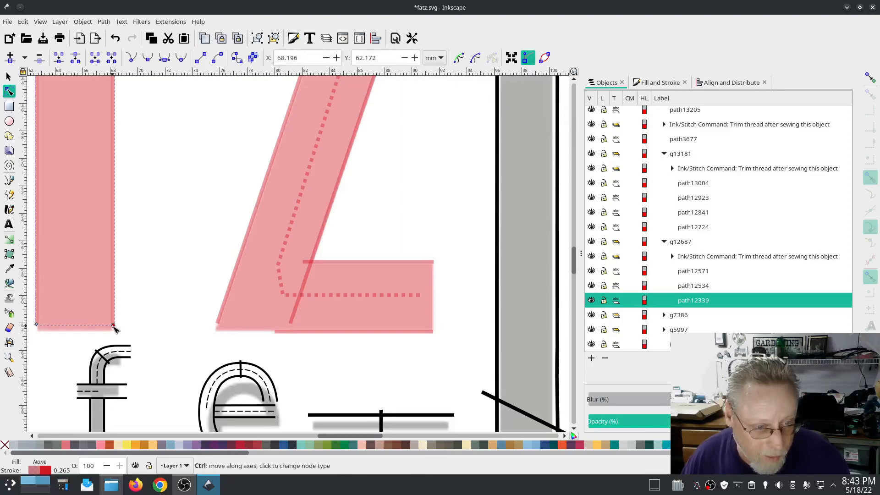
pyautogui.press('Up')
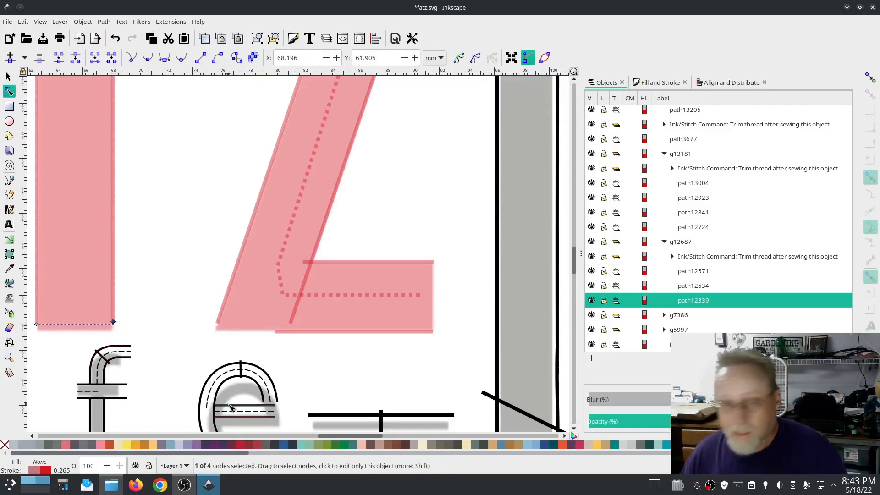
# Switch to Dolphin, open the stitch-out photo from the Ace folder to check the letter edges, and return to Inkscape.
pyautogui.click(113, 488)
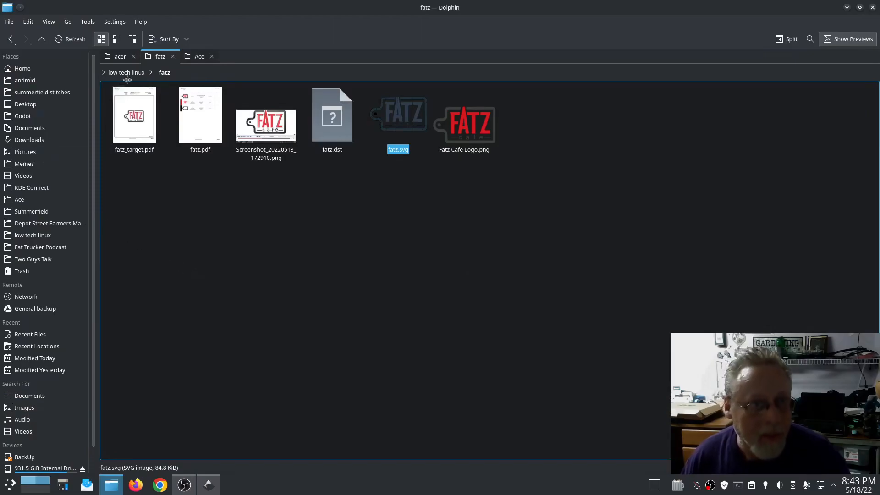
pyautogui.click(204, 58)
pyautogui.doubleClick(275, 165)
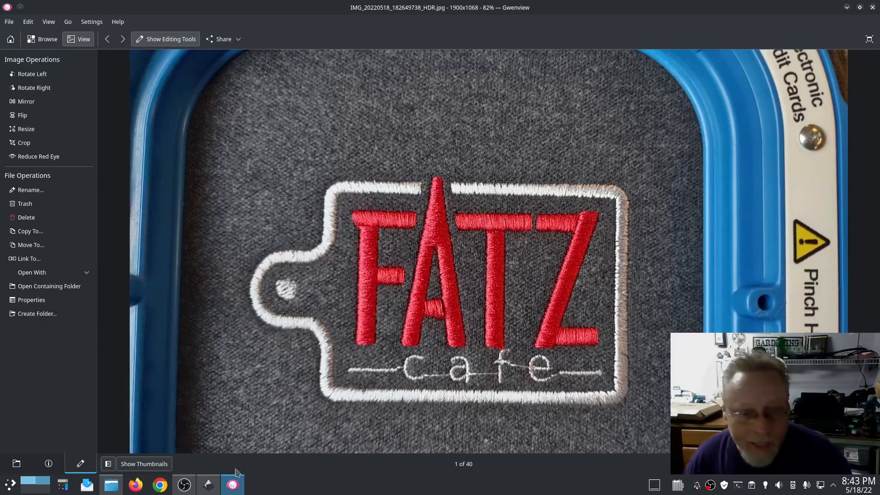
pyautogui.click(207, 488)
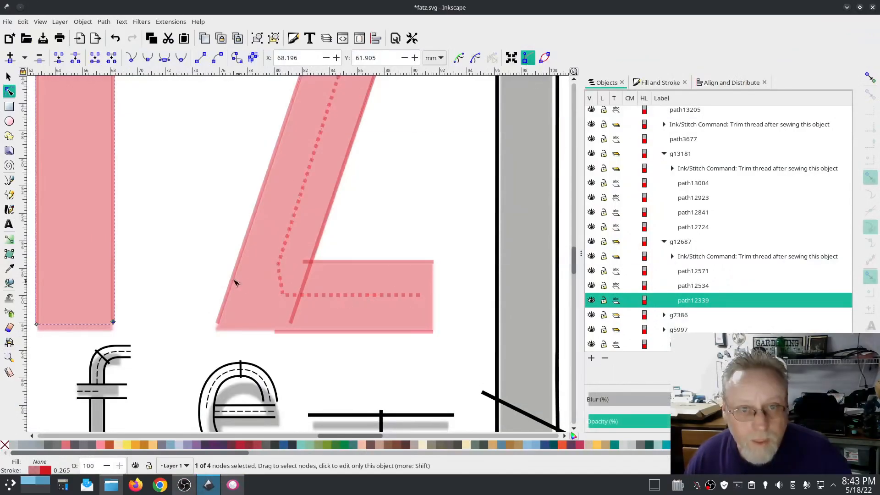
# Lower the two top nodes of the A's peak satin straight down by about 0.6 mm and deselect them.
pyautogui.scroll(-3, 208, 291)
pyautogui.scroll(-2, 207, 291)
pyautogui.scroll(10, 190, 240)
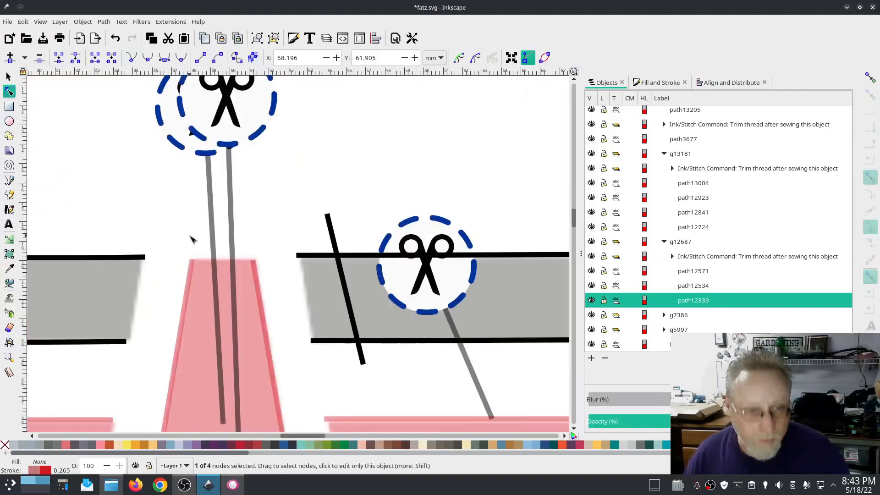
pyautogui.click(192, 273)
pyautogui.moveTo(181, 246); pyautogui.dragTo(266, 265)
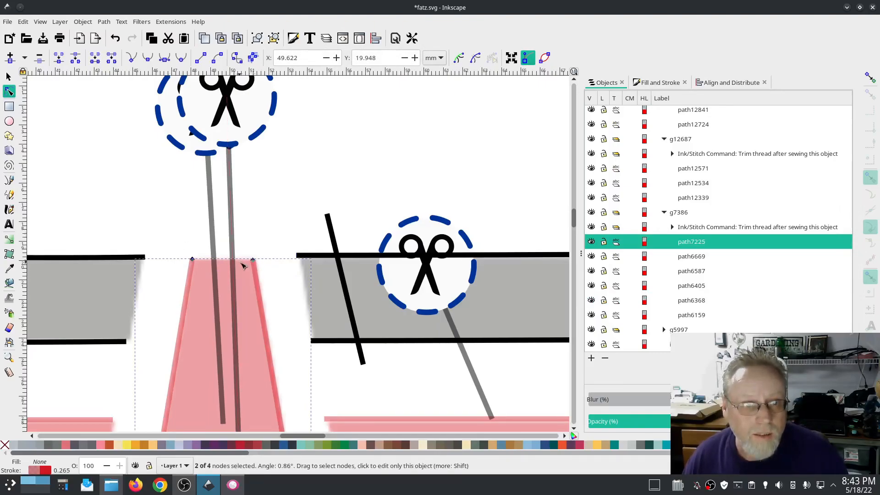
pyautogui.press('ctrl')
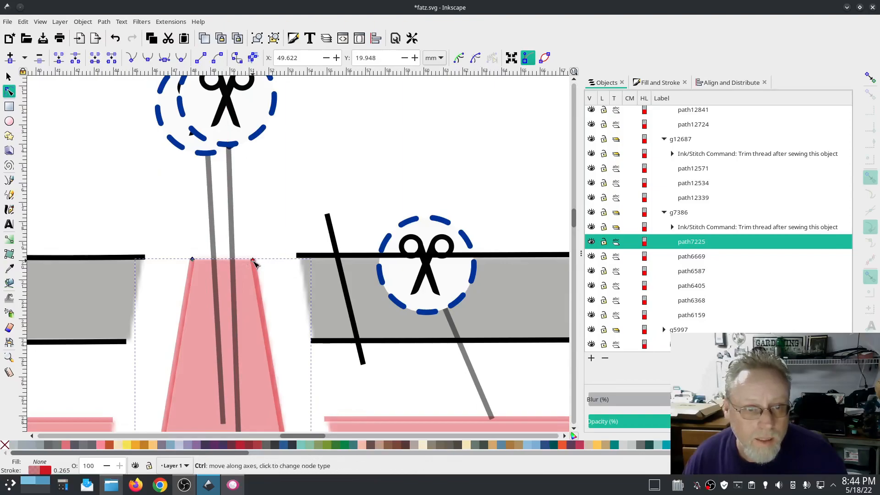
pyautogui.moveTo(255, 264); pyautogui.dragTo(253, 276)
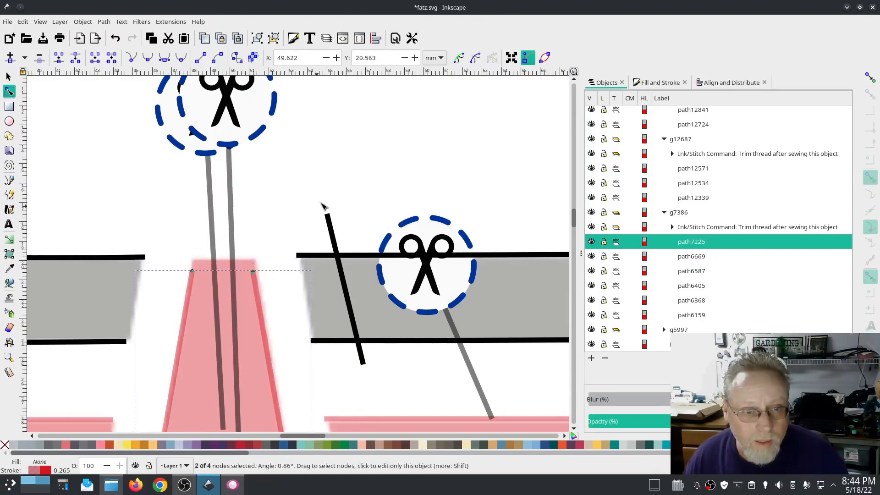
pyautogui.click(320, 169)
# Shorten the F's top bar by moving its two left-end nodes horizontally inward about 0.4 mm.
pyautogui.scroll(-6, 156, 220)
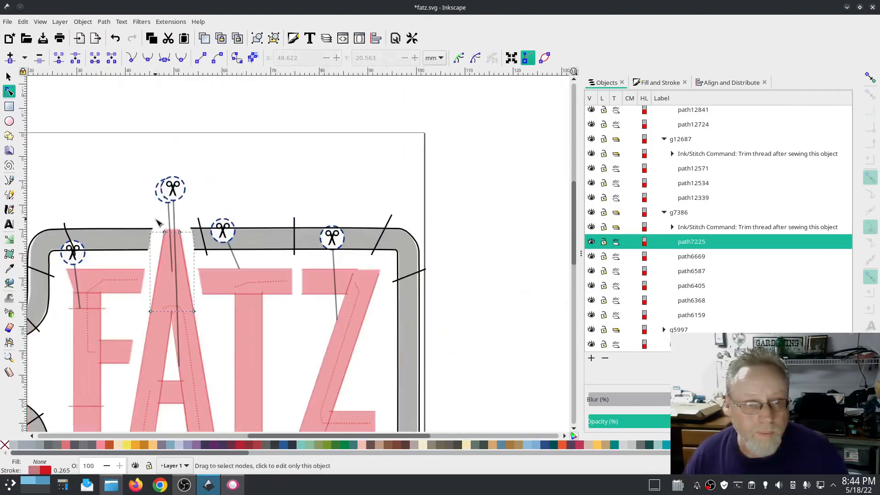
pyautogui.scroll(4, 125, 259)
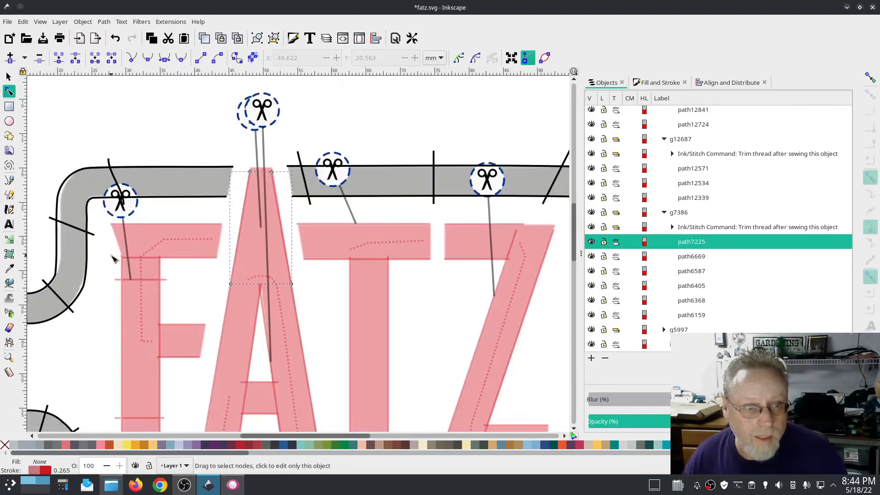
pyautogui.click(118, 252)
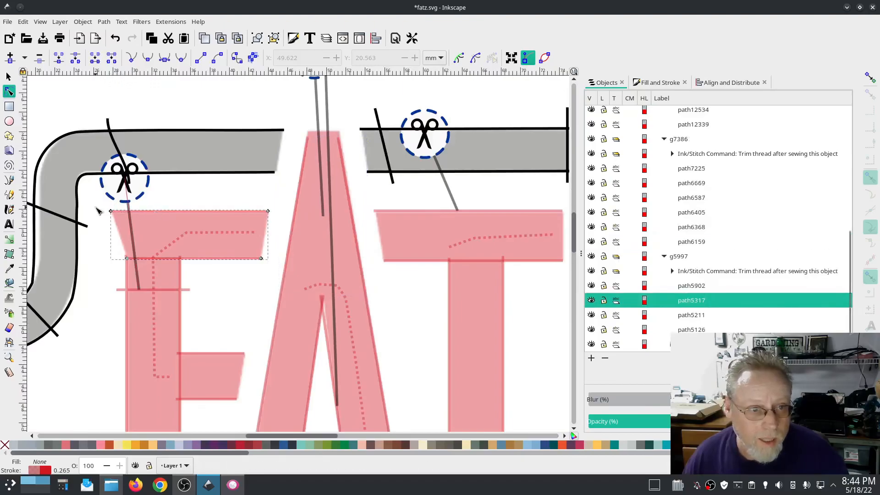
pyautogui.click(127, 259)
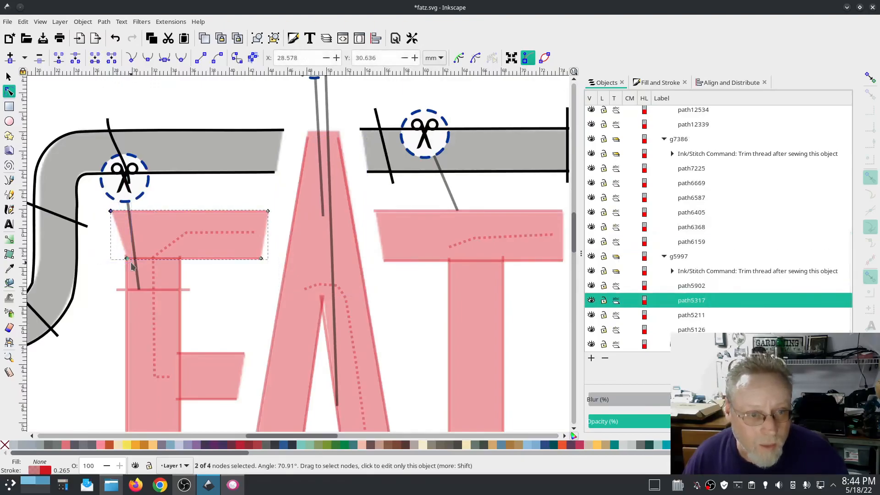
pyautogui.press('ctrl')
pyautogui.moveTo(127, 258); pyautogui.dragTo(131, 261)
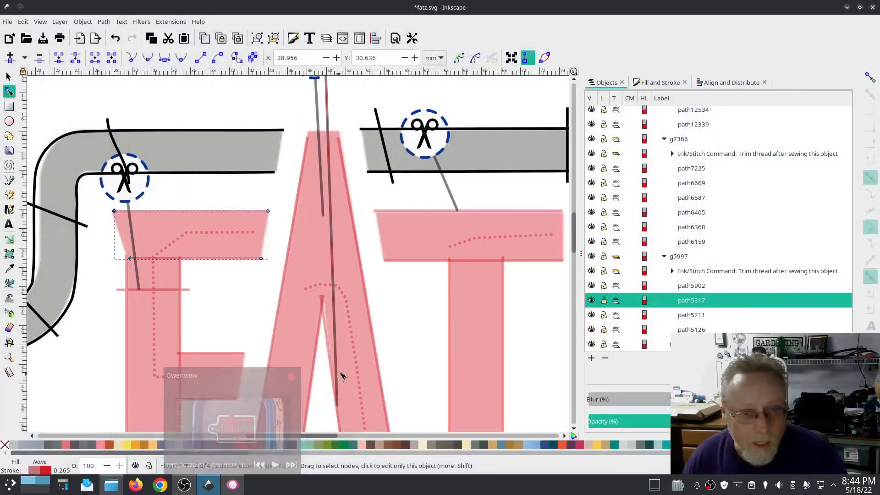
# Open the Ink/Stitch Params for the cafe lettering and its two flanking dash satins together, and move the settings window clear of the preview.
pyautogui.scroll(-3, 367, 366)
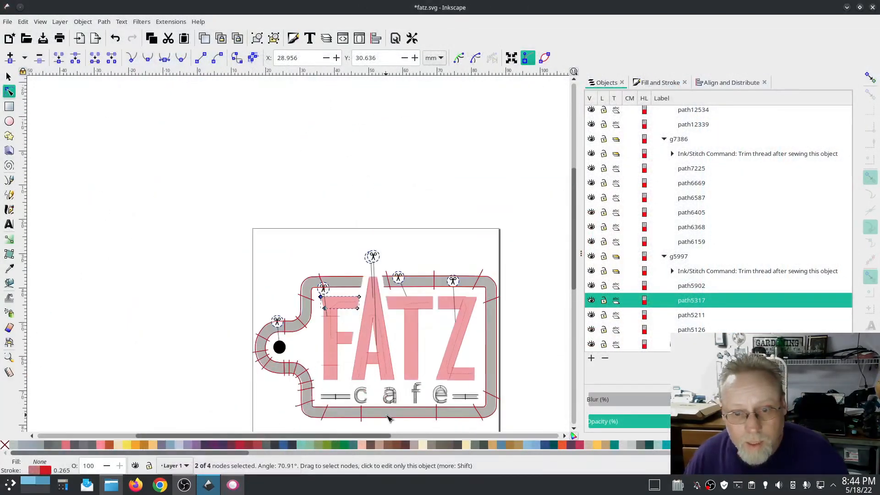
pyautogui.scroll(4, 387, 419)
pyautogui.scroll(-2, 388, 417)
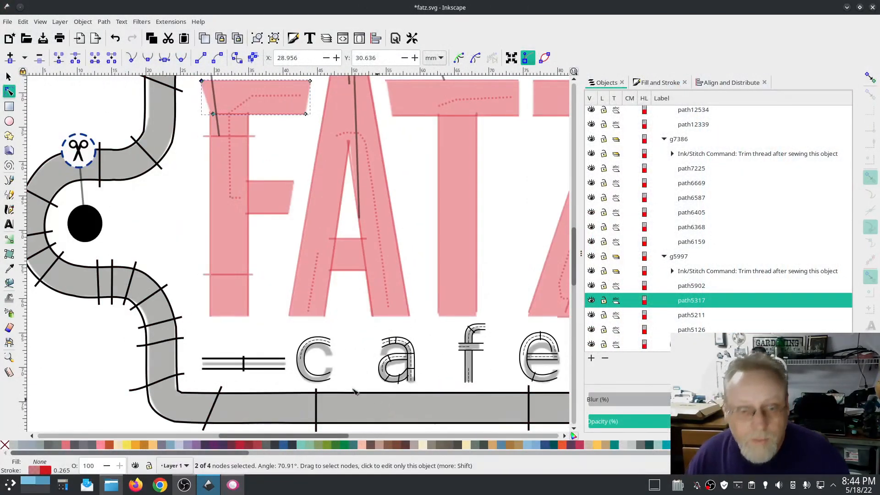
pyautogui.click(8, 77)
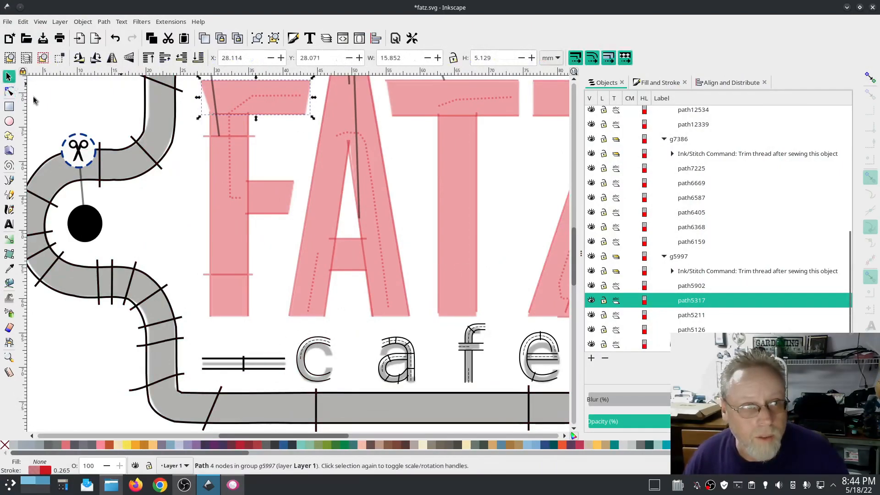
pyautogui.scroll(10, 695, 170)
pyautogui.click(676, 158)
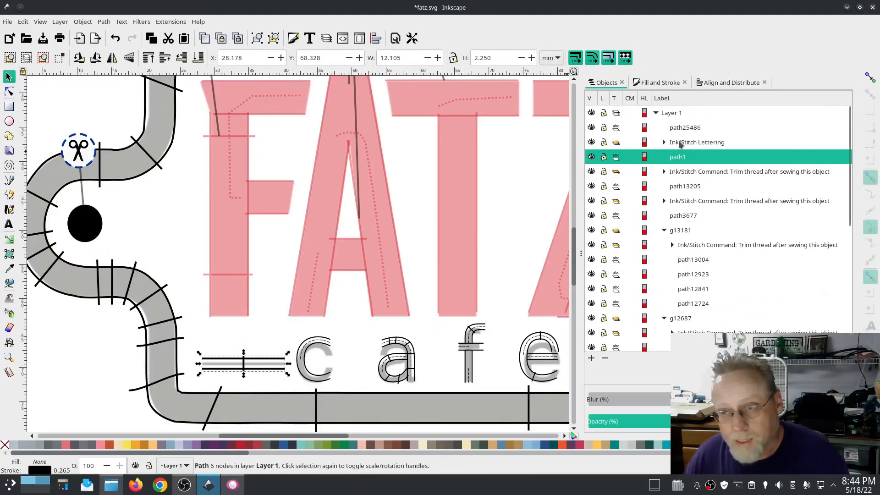
pyautogui.keyDown('shift'); pyautogui.click(680, 145); pyautogui.keyUp('shift')
pyautogui.keyDown('shift'); pyautogui.click(677, 129); pyautogui.keyUp('shift')
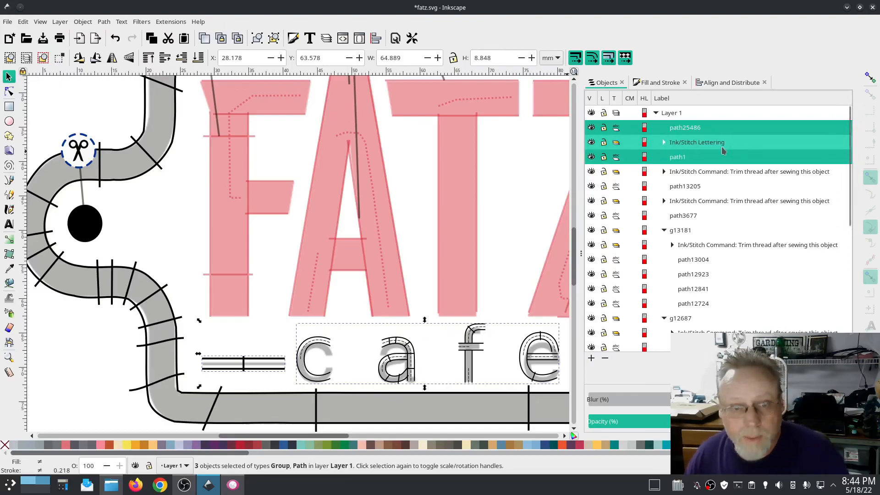
pyautogui.click(171, 21)
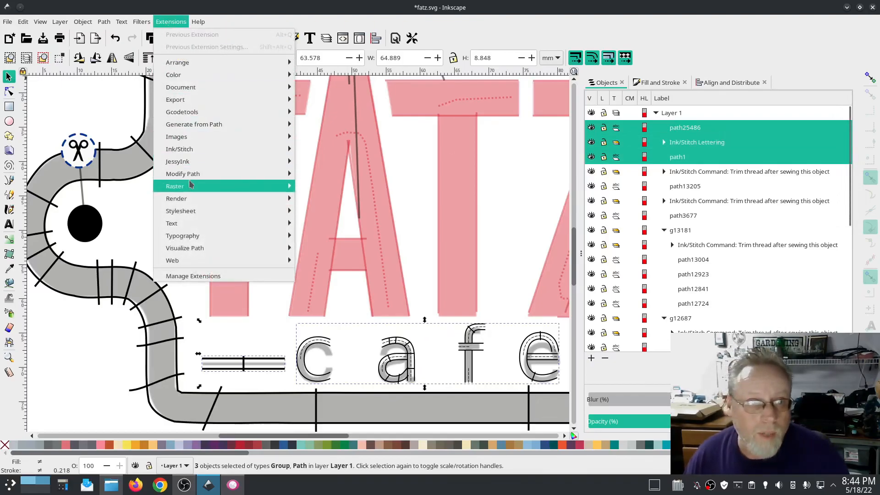
pyautogui.moveTo(225, 152)
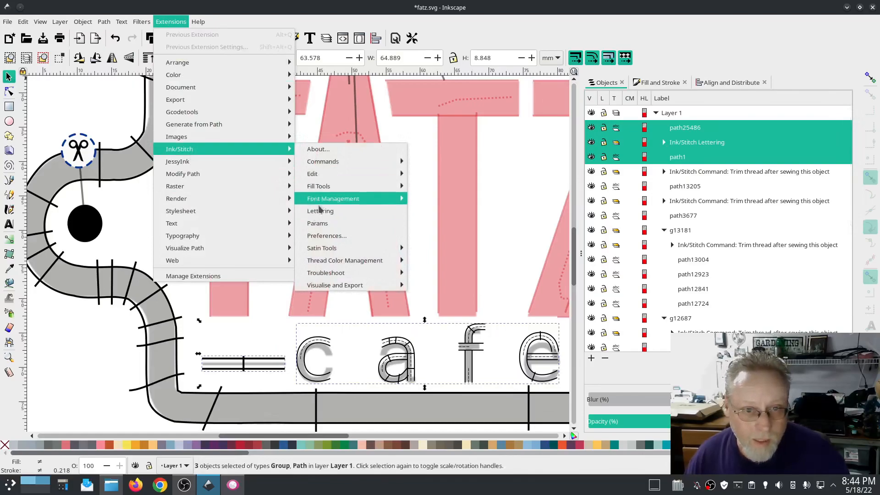
pyautogui.click(321, 223)
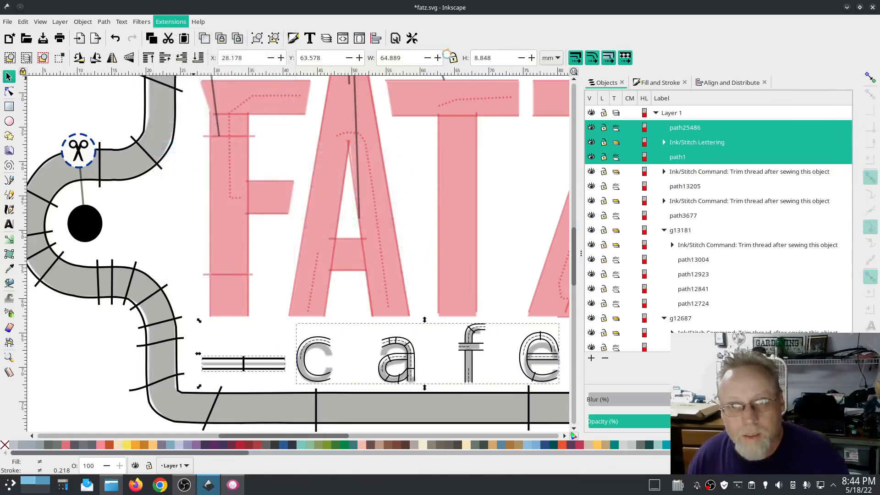
pyautogui.moveTo(398, 83); pyautogui.dragTo(160, 91)
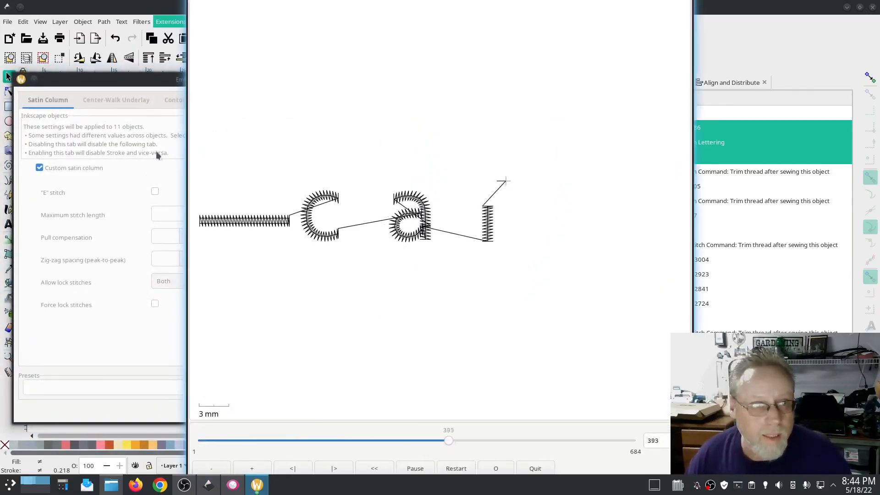
# Set the pull compensation of the cafe lettering and dash satins to 0.31 mm and apply the settings.
pyautogui.click(169, 235)
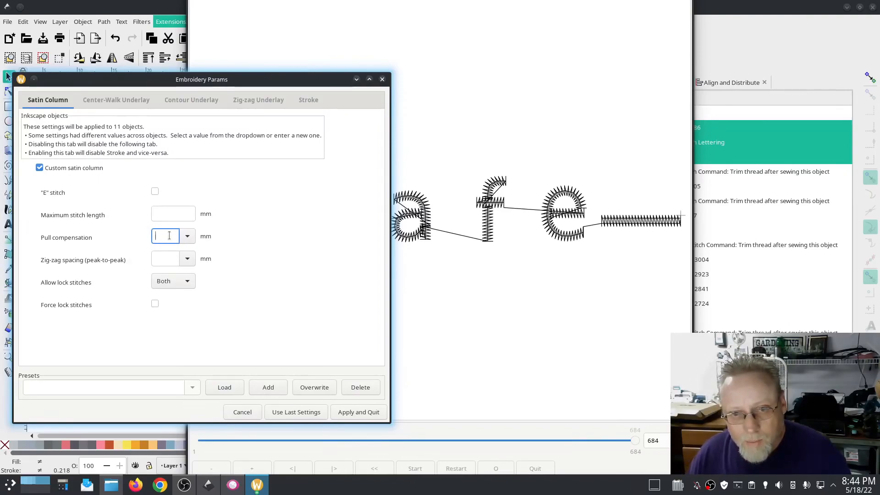
pyautogui.write('.3')
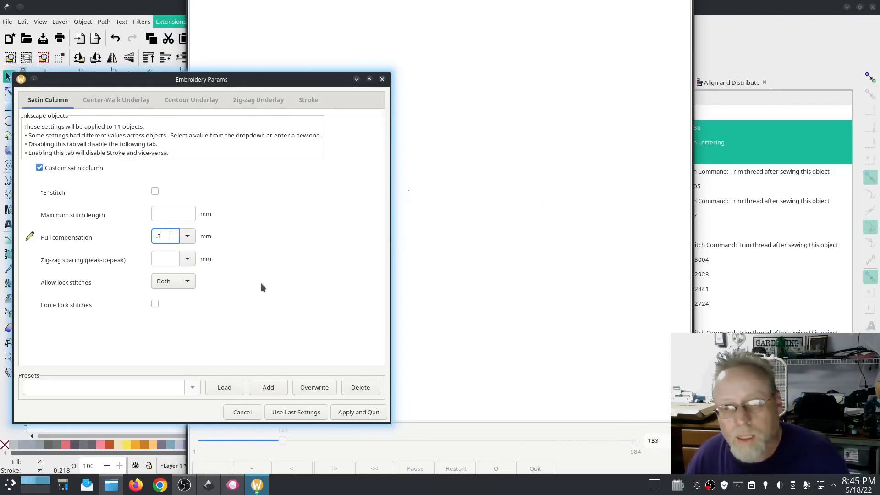
pyautogui.write('1')
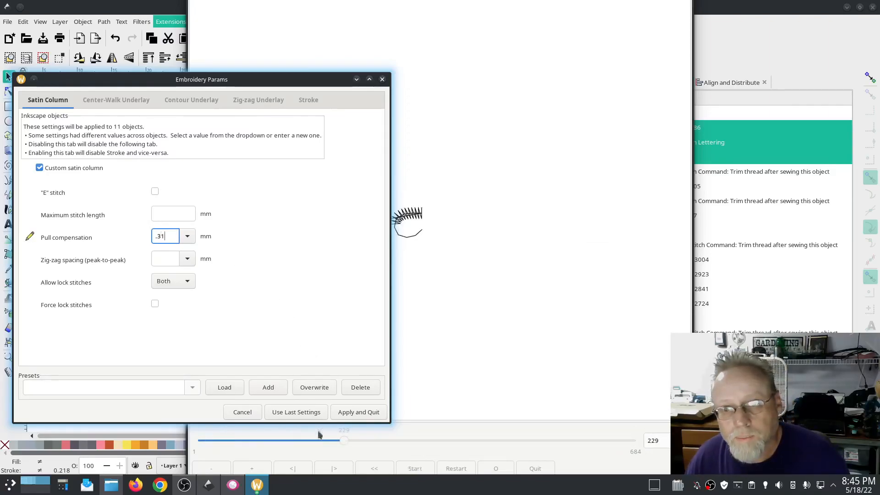
pyautogui.click(349, 412)
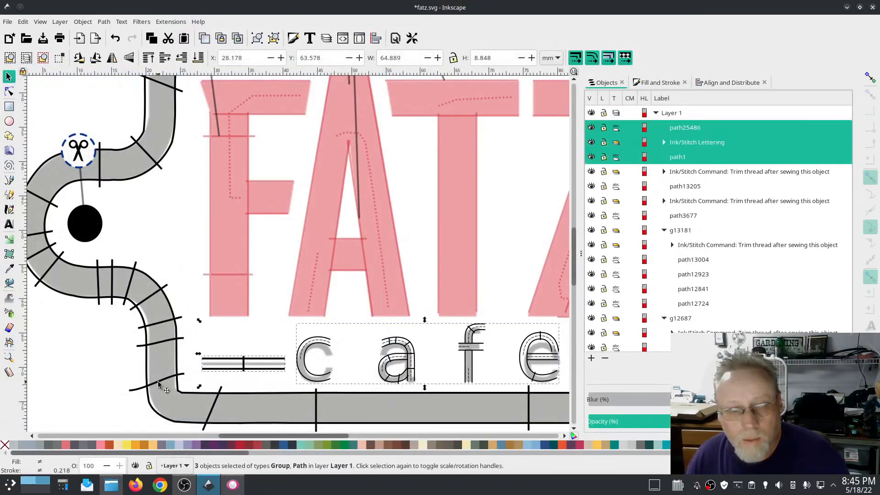
# Reopen the Ink/Stitch Params for the cafe lettering and dashes, set the pull compensation to 0.4 mm, and apply it.
pyautogui.click(171, 22)
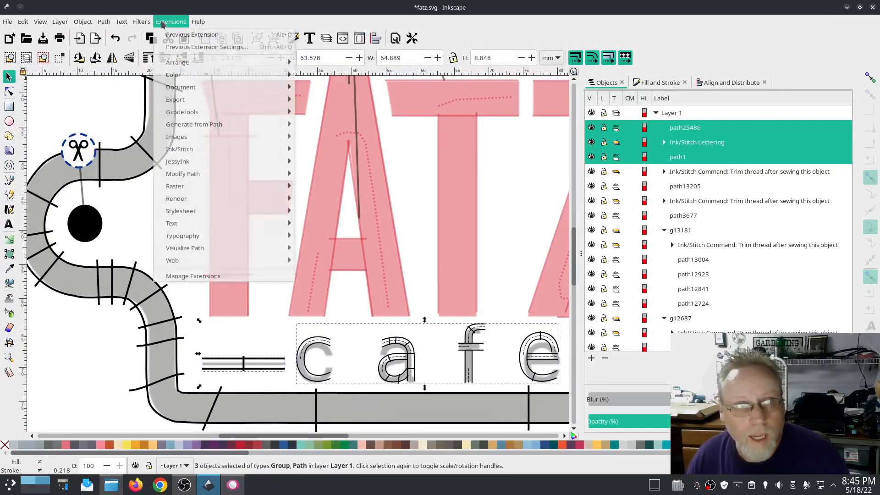
pyautogui.moveTo(262, 151)
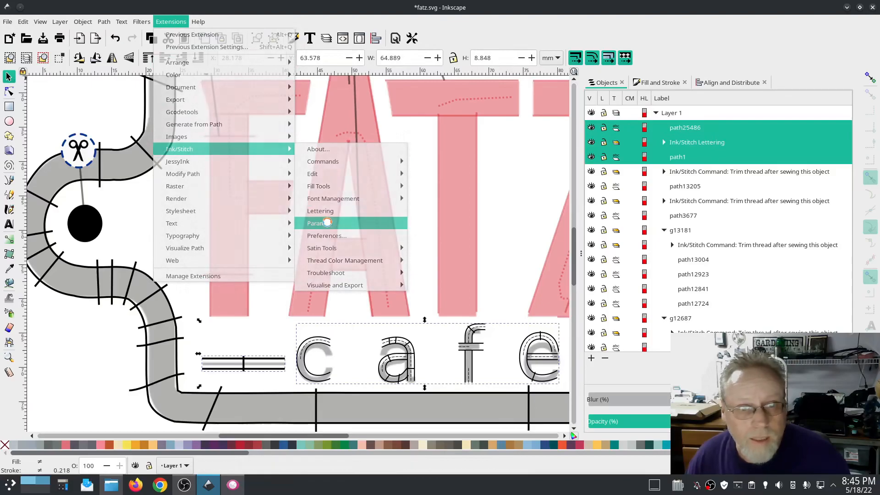
pyautogui.click(319, 224)
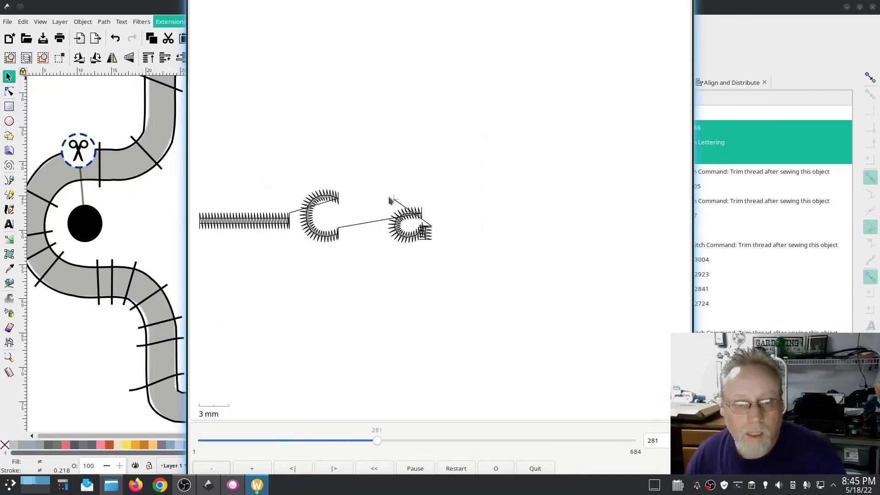
pyautogui.click(523, 470)
pyautogui.moveTo(381, 71); pyautogui.dragTo(128, 58)
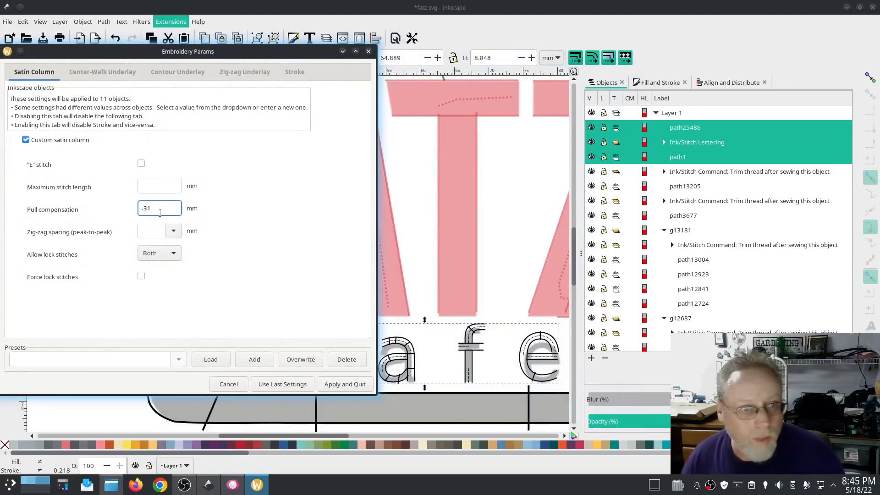
pyautogui.press('BackSpace')
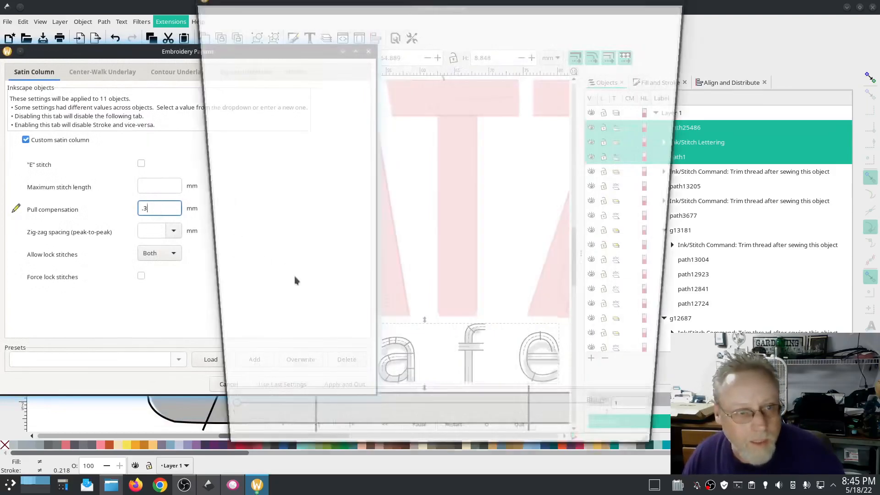
pyautogui.click(130, 307)
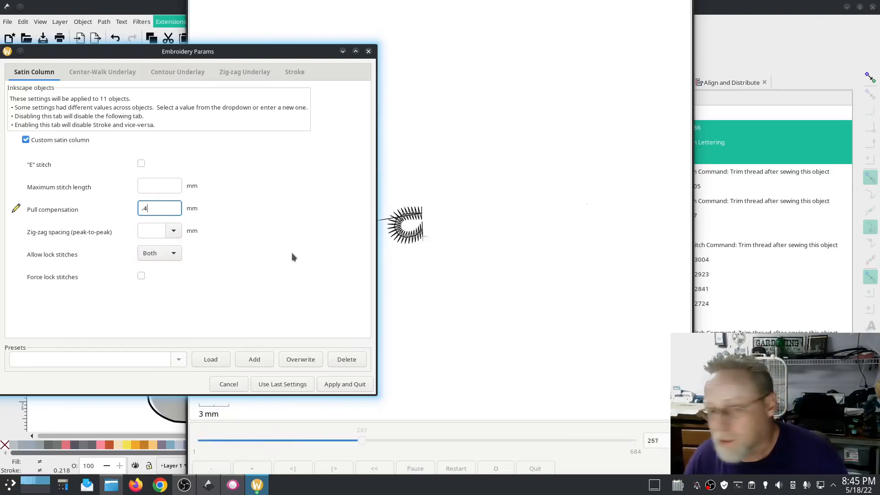
pyautogui.click(329, 21)
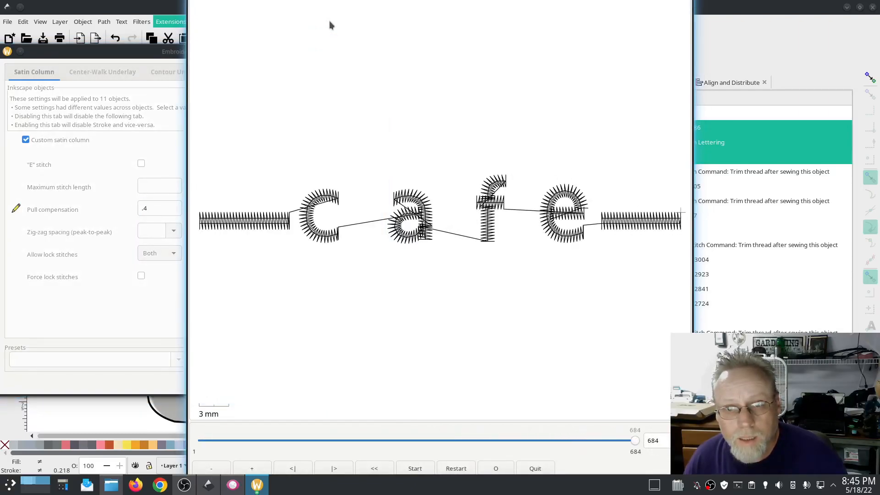
pyautogui.click(535, 469)
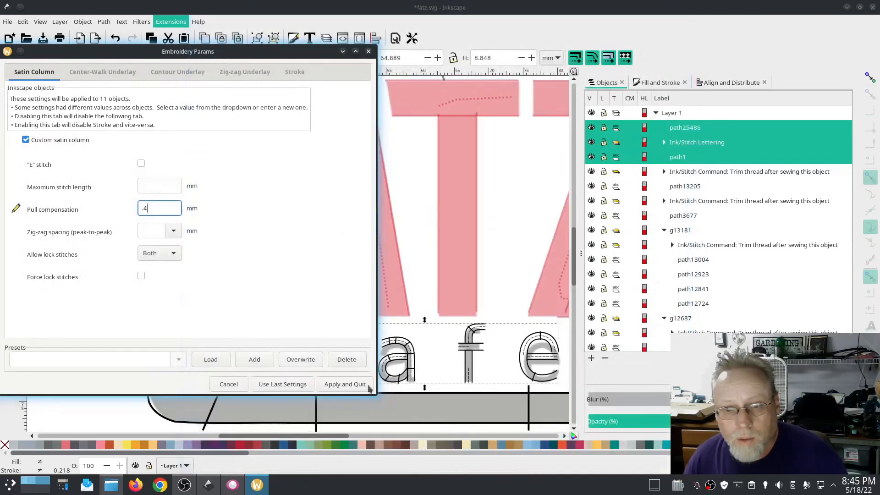
pyautogui.click(345, 385)
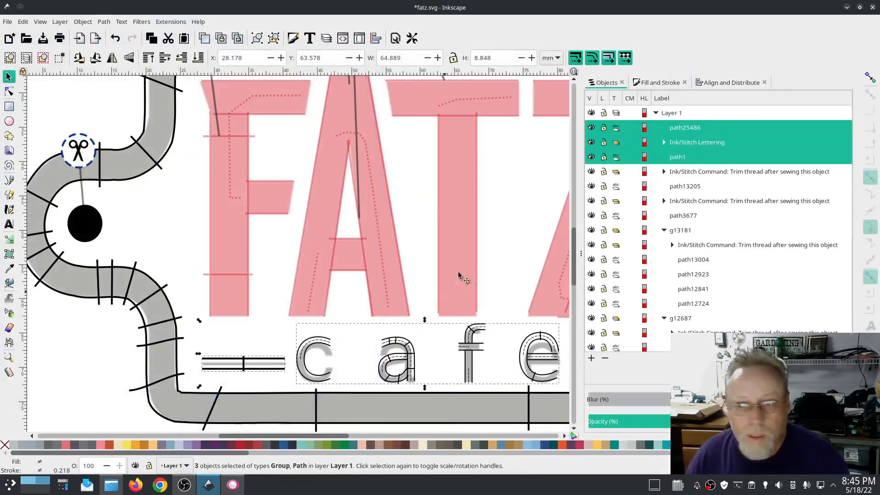
# Run the Ink/Stitch simulator on the selected cafe lettering and dashes, check the finished realistic stitch preview, and close it.
pyautogui.click(169, 22)
pyautogui.moveTo(215, 149)
pyautogui.moveTo(345, 287)
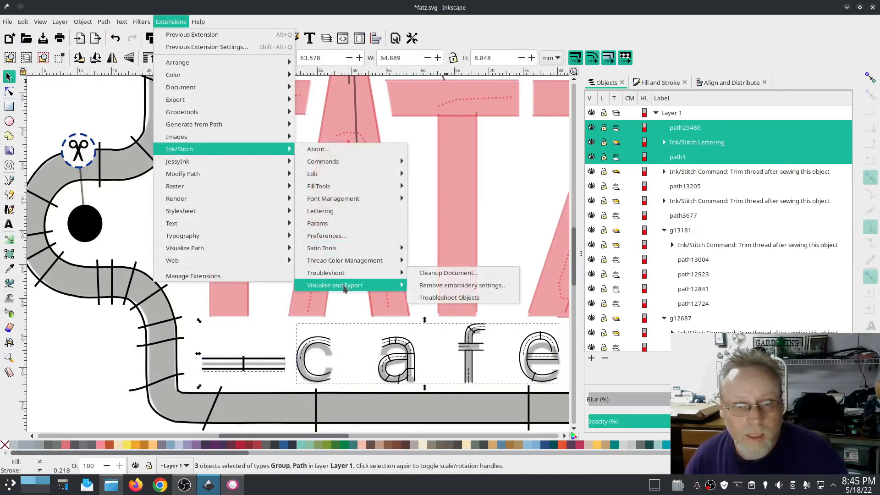
pyautogui.click(440, 310)
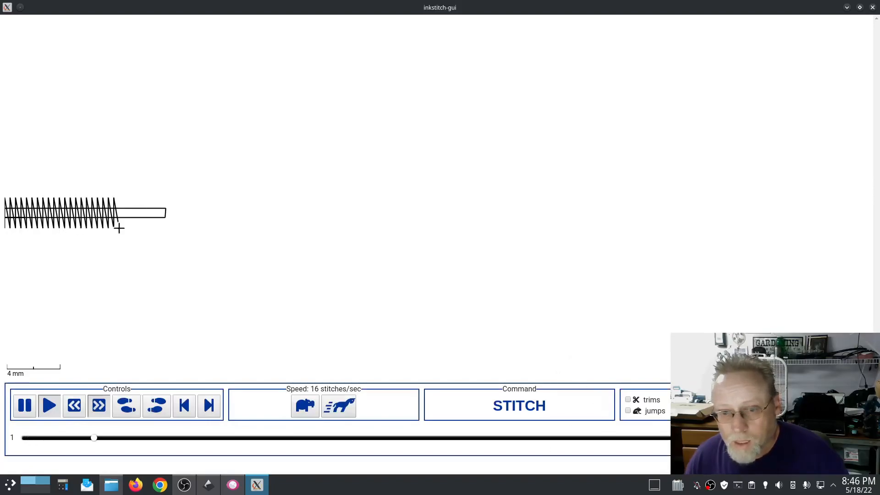
pyautogui.press('End')
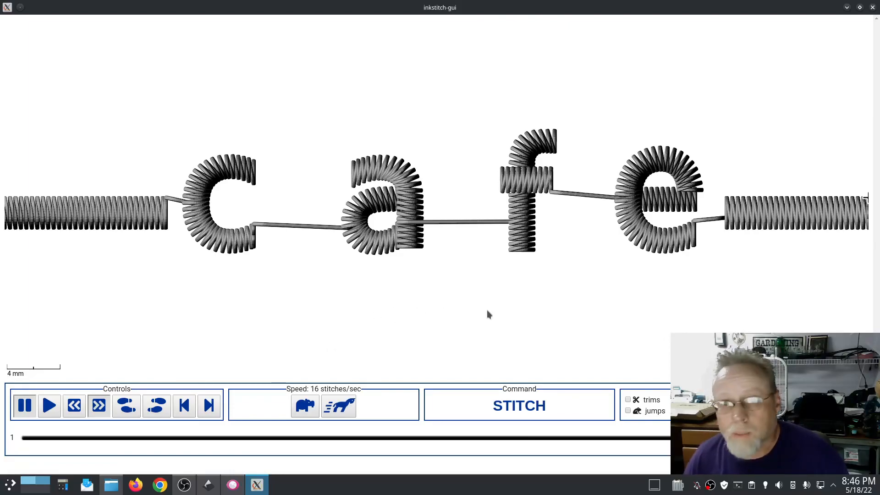
pyautogui.click(873, 8)
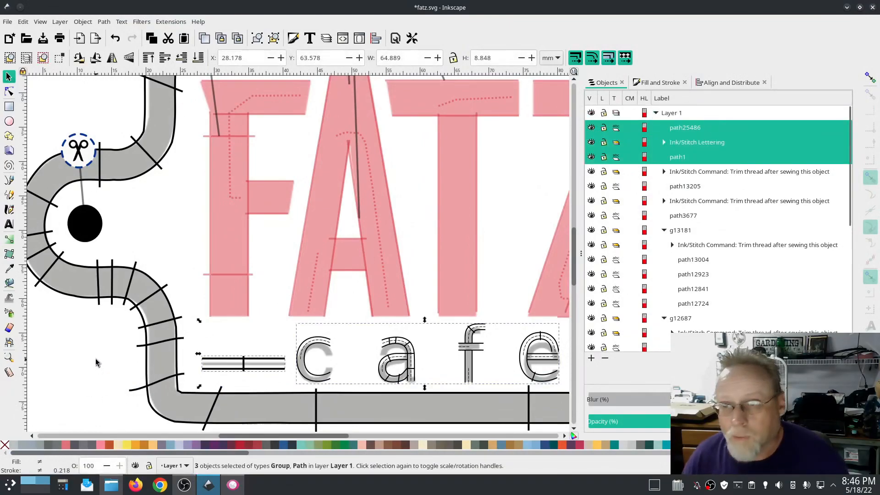
# View the whole logo in Inkscape and switch to the stitch-out photo in Gwenview to compare them.
pyautogui.scroll(-5, 96, 363)
pyautogui.scroll(2, 97, 363)
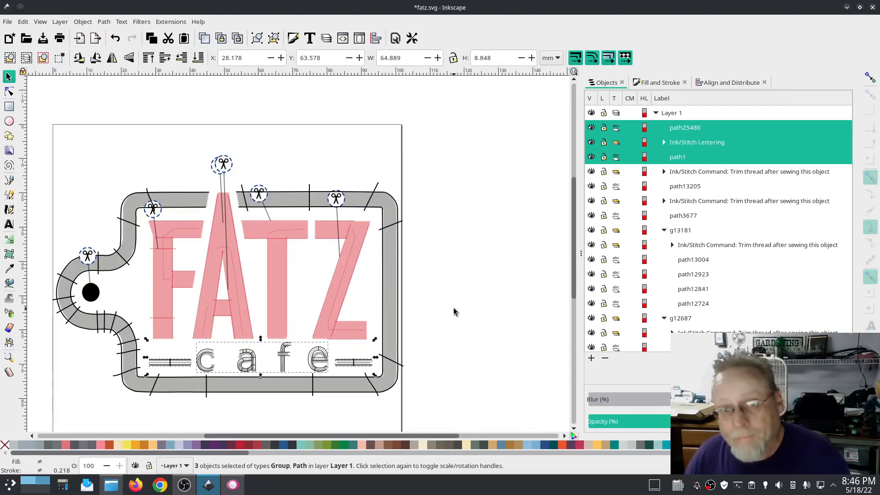
pyautogui.hotkey('alt', 'Tab')
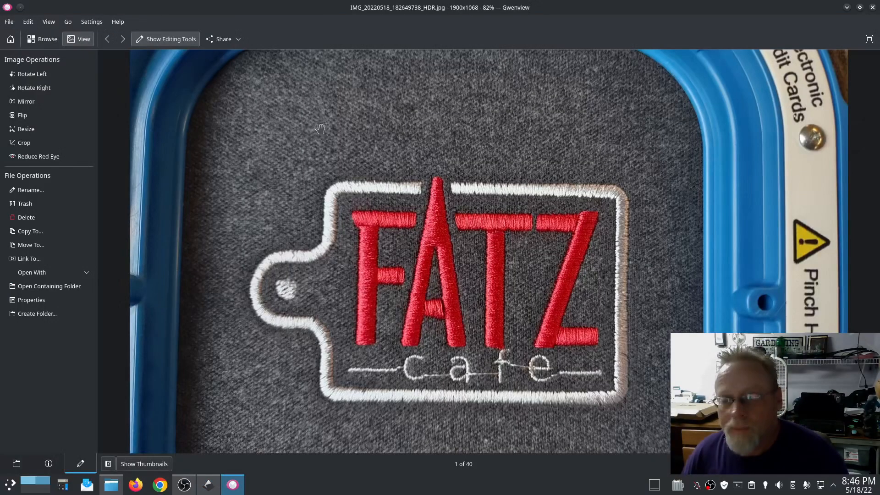